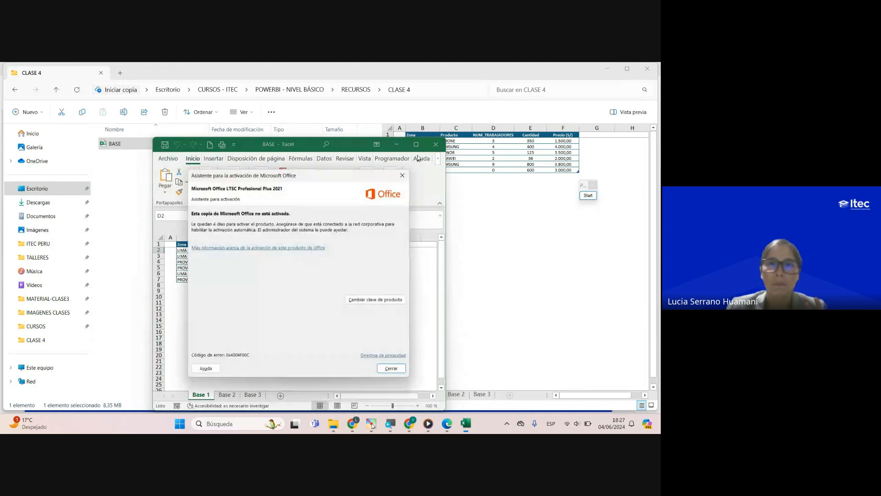
Dismiss the Office activation wizard and maximize the BASE workbook window.
left_click(406, 173)
left_click(416, 144)
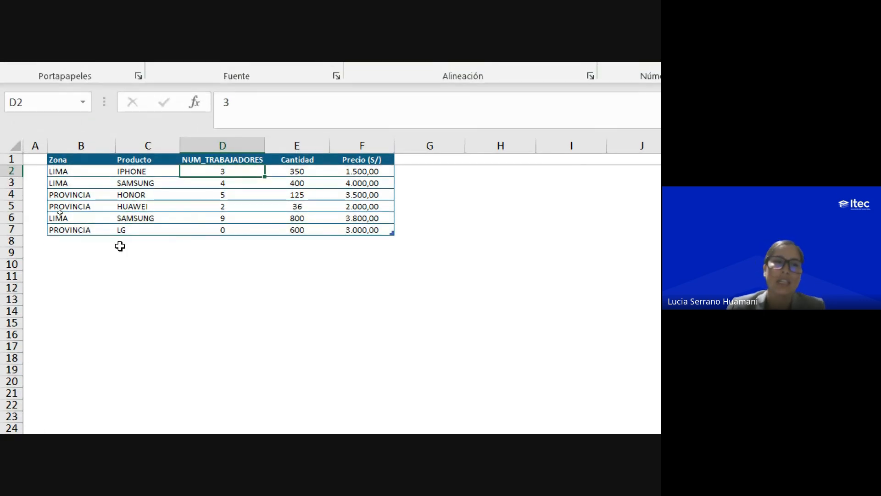
Examine the Zona header and its LIMA and PROVINCIA entries in the Base 1 table.
left_click(82, 160)
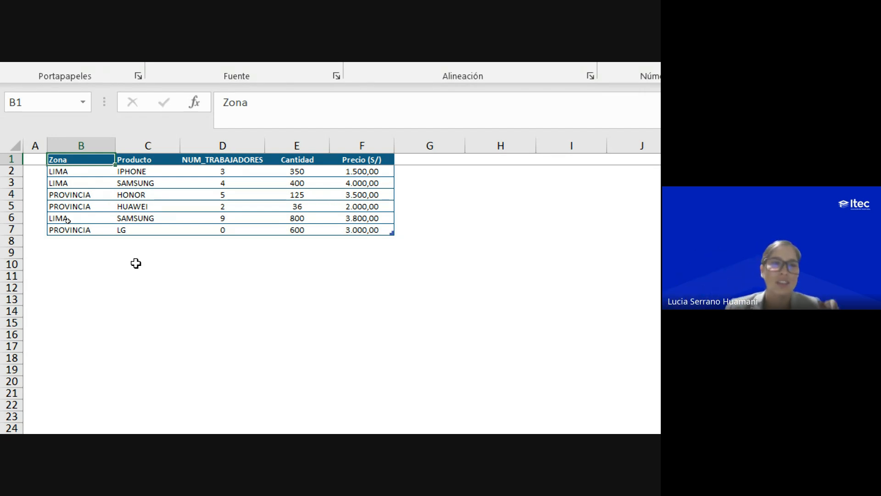
left_click(87, 173)
left_click(87, 184)
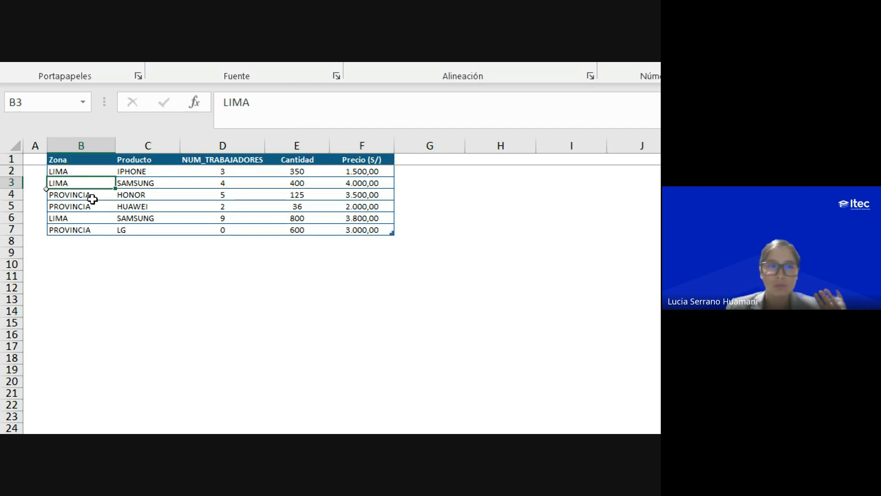
left_click(92, 197)
left_click(92, 208)
left_click(92, 220)
left_click(92, 240)
left_click(90, 228)
left_click(87, 182)
Examine the entries of the Producto column in the Base 1 table, noting repeated products.
left_click(154, 172)
left_click(153, 195)
left_click(150, 206)
left_click(151, 218)
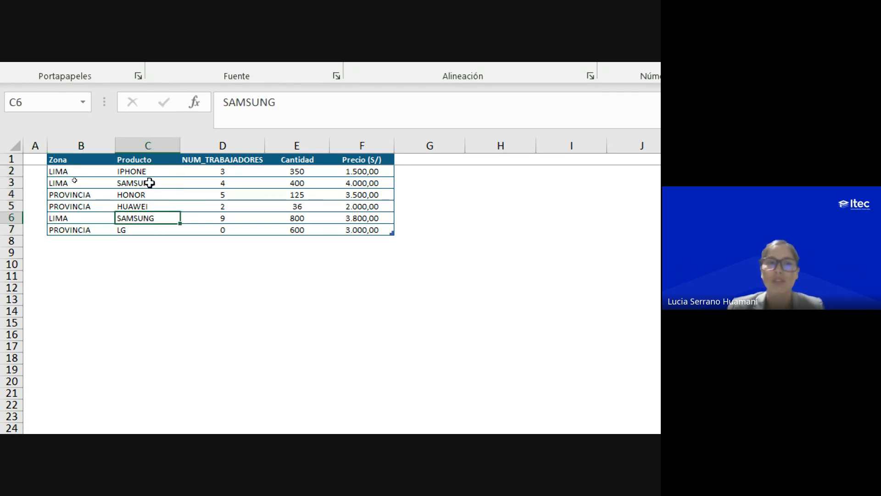
left_click(148, 162)
left_click(149, 171)
left_click(151, 182)
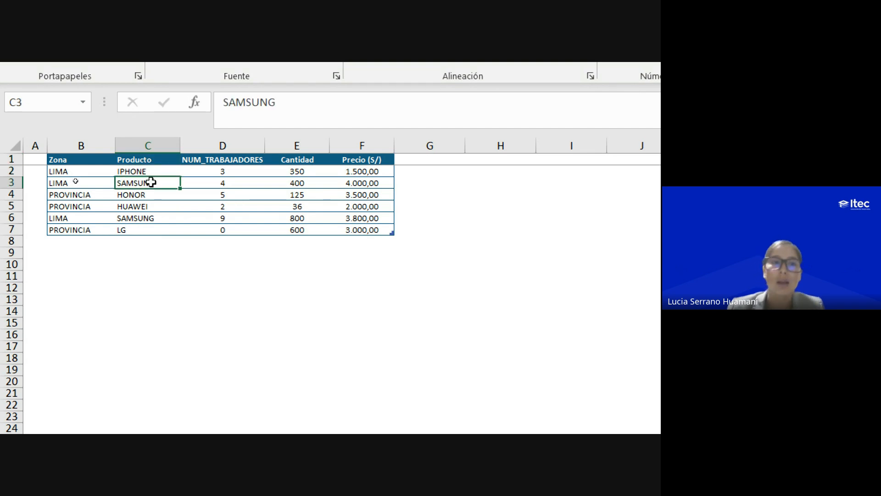
left_click(146, 205)
left_click(146, 219)
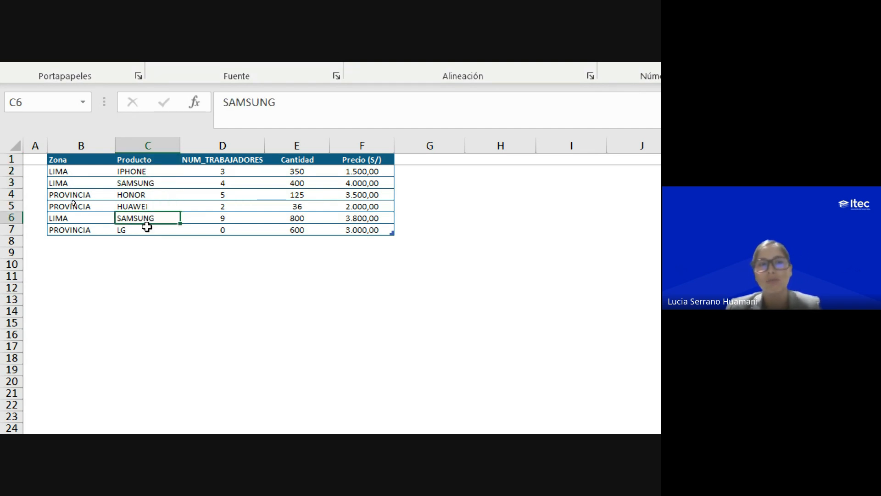
left_click(144, 229)
left_click_drag(133, 173, 144, 229)
Compare the text columns Zona and Producto with the numeric columns NUM_TRABAJADORES, Cantidad and Precio (S/).
left_click_drag(90, 179, 87, 233)
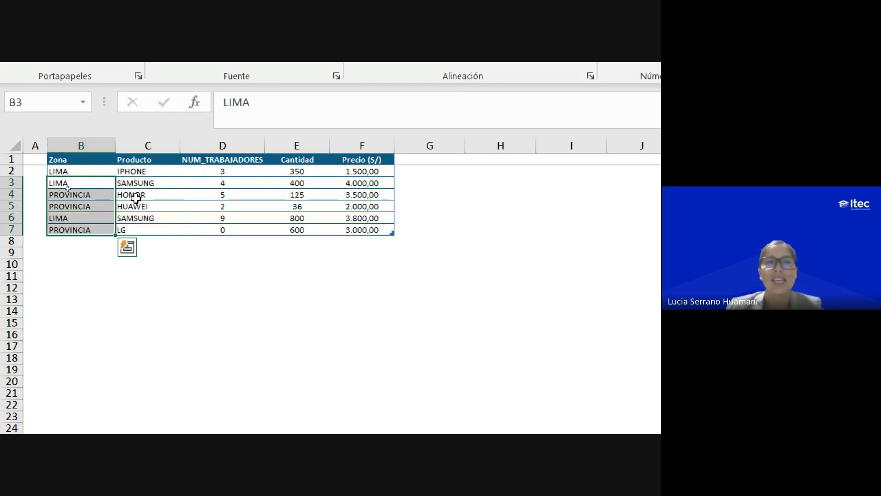
left_click(145, 169)
left_click_drag(222, 172, 235, 225)
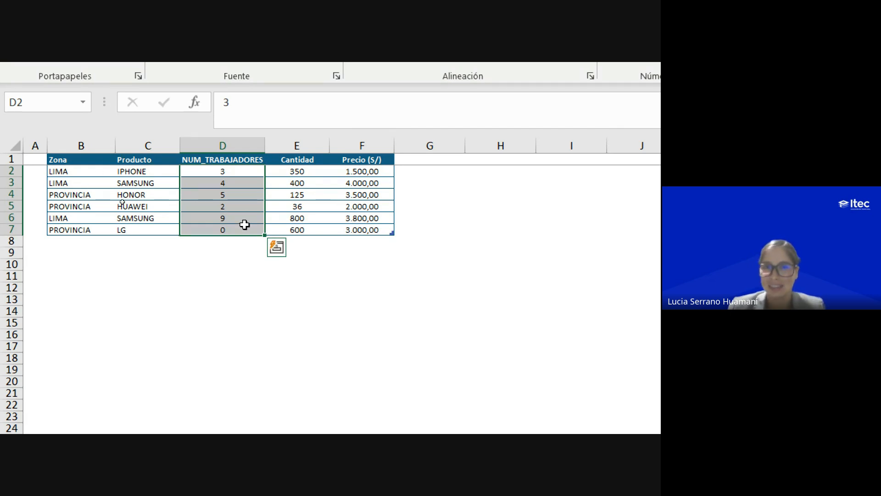
left_click_drag(320, 171, 326, 230)
left_click_drag(148, 171, 154, 229)
left_click_drag(351, 172, 356, 230)
left_click_drag(148, 179, 134, 230)
left_click(232, 192)
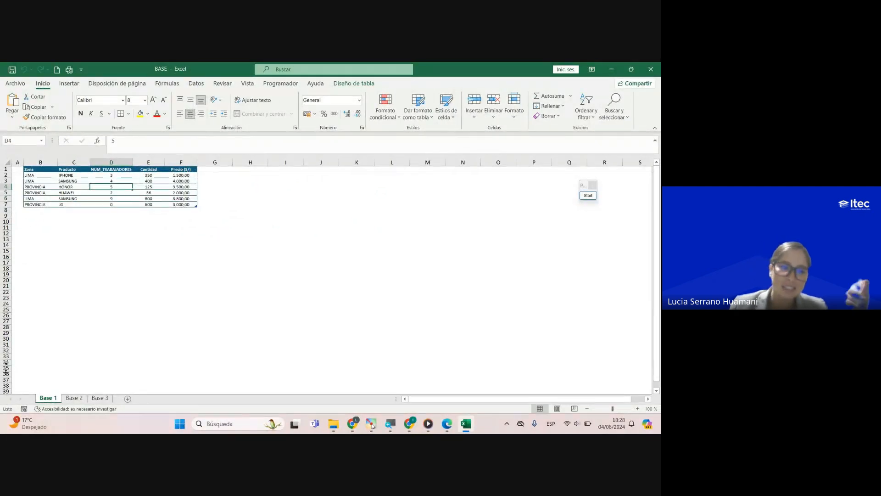
Open the Base 2 sheet and go from its last records back to the first rows of the table.
left_click(74, 398)
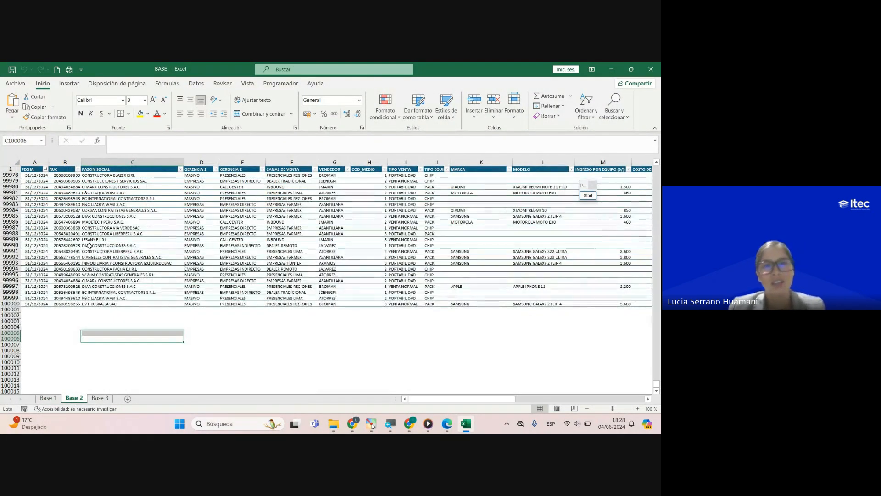
scroll(88, 255, "up", 2)
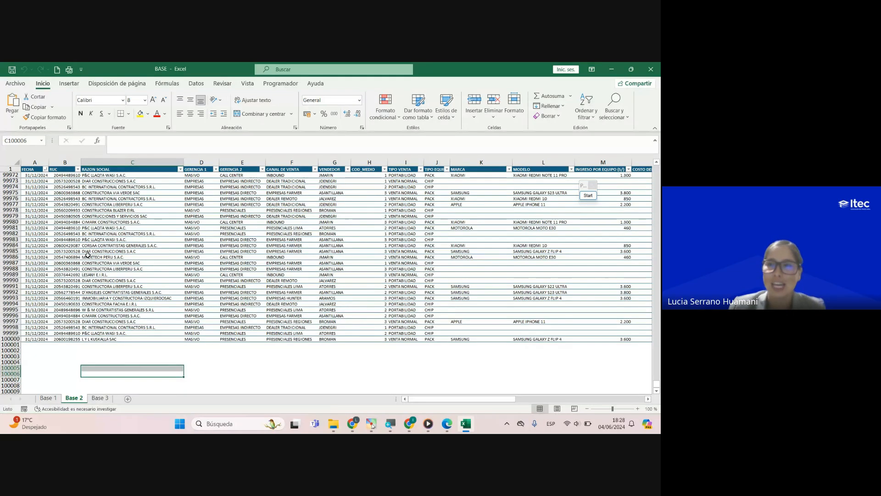
scroll(87, 254, "up", 9)
left_click(121, 339)
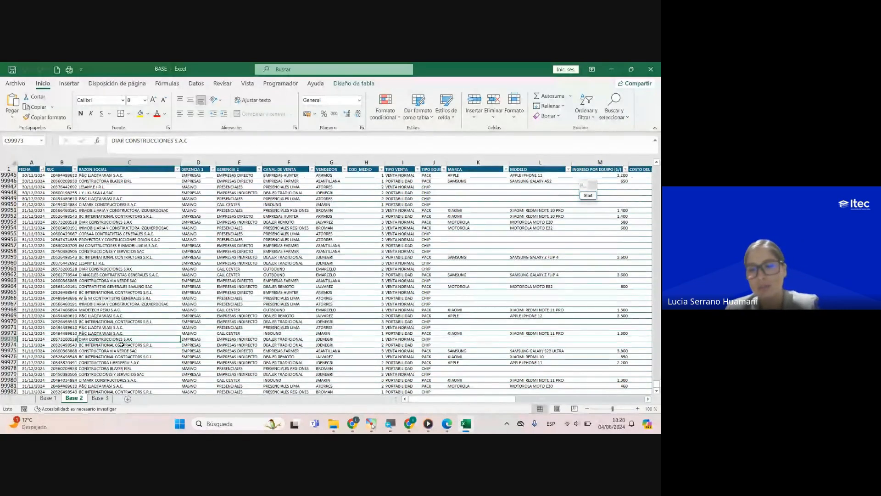
key("ctrl+Up")
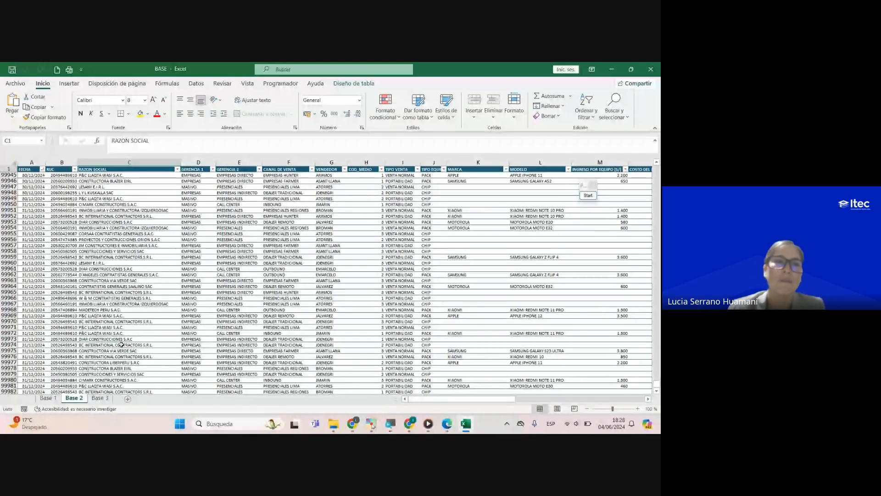
scroll(190, 244, "up", 5)
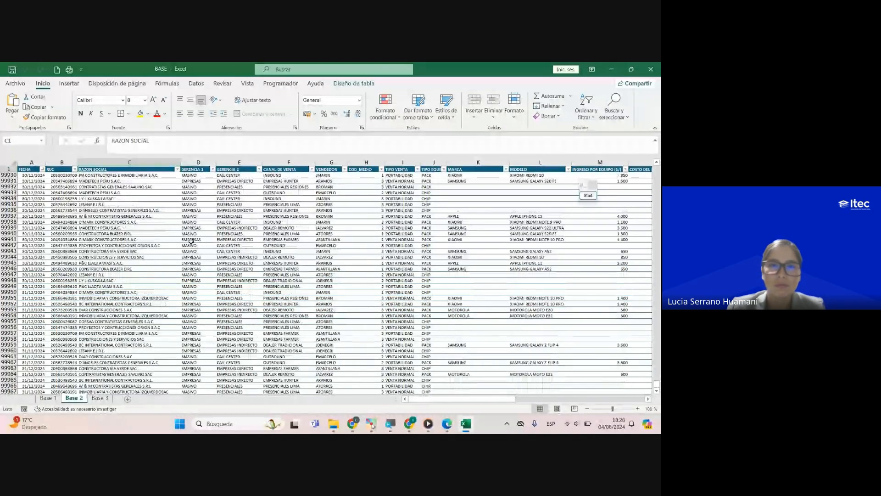
scroll(190, 241, "up", 5)
left_click_drag(656, 384, 656, 169)
left_click(114, 228)
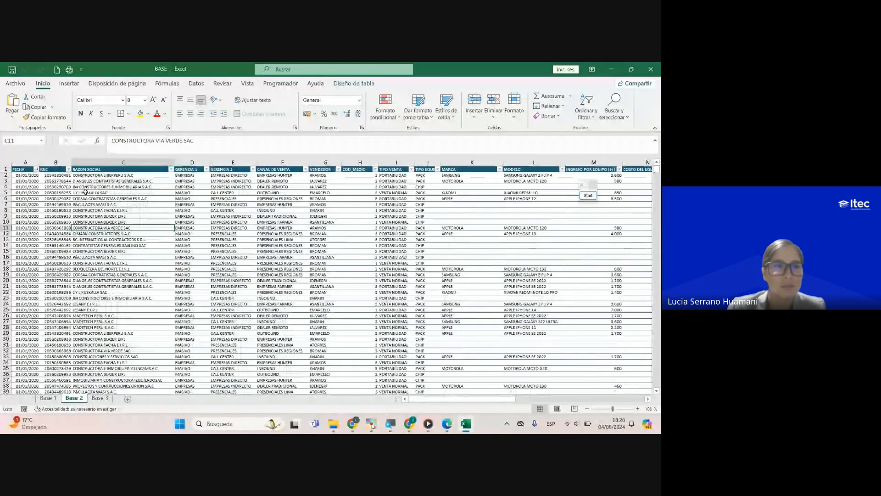
Review the FECHA, RUC and RAZON SOCIAL columns of the Base 2 table.
left_click(85, 192)
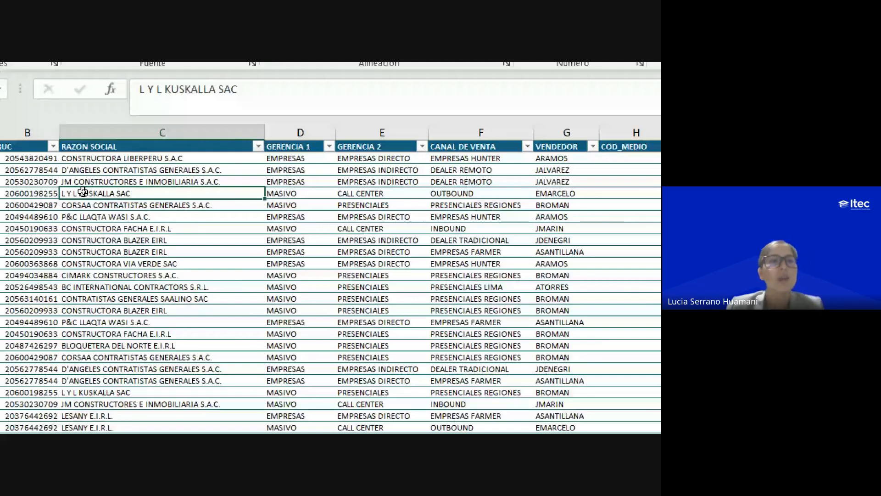
left_click(37, 134)
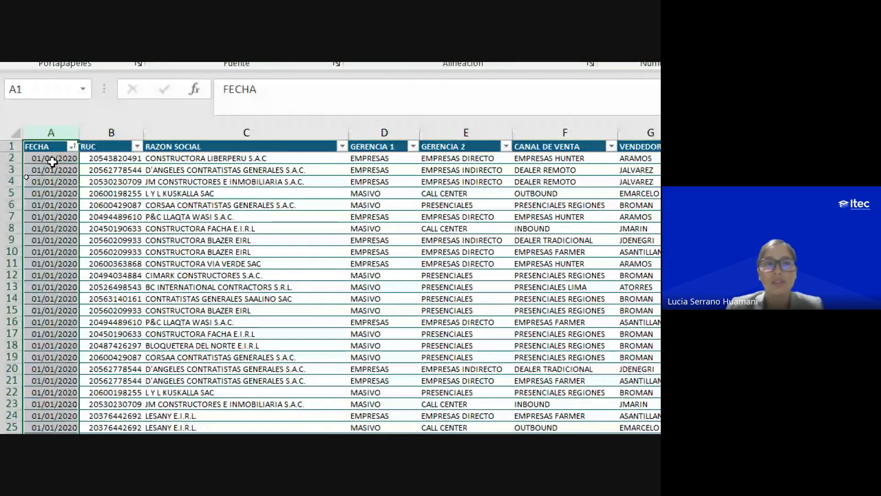
left_click(111, 133)
left_click(112, 158)
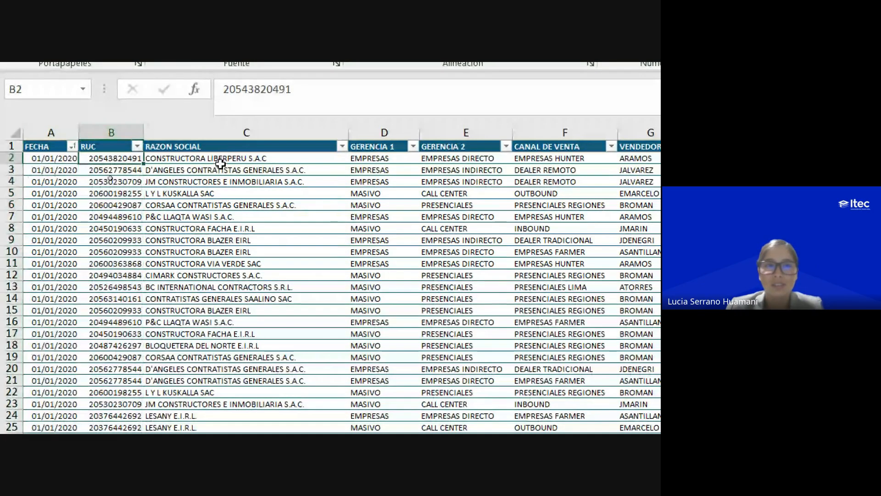
left_click(224, 133)
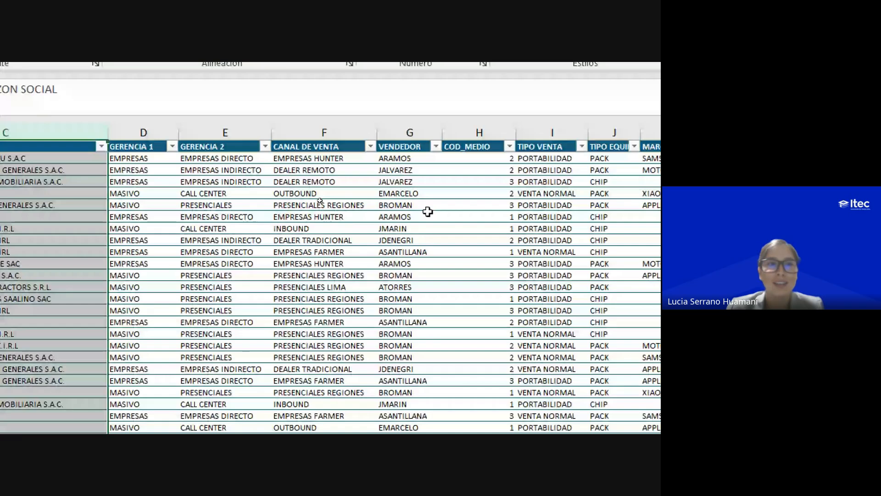
Review the GERENCIA 1, GERENCIA 2 and CANAL DE VENTA columns of the Base 2 table.
left_click(132, 132)
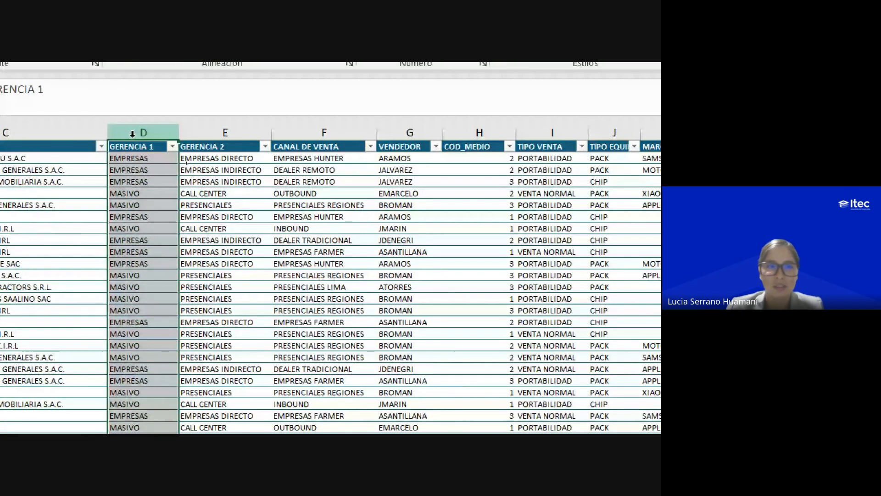
left_click(138, 158)
left_click(224, 132)
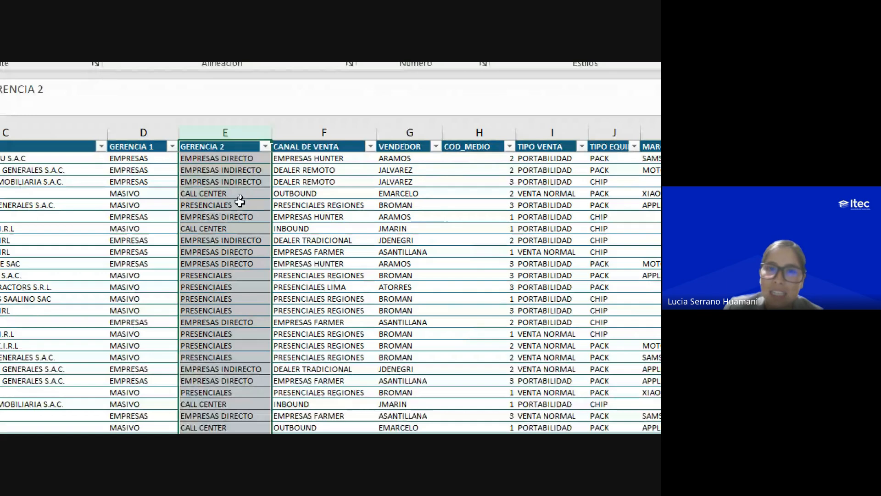
left_click(331, 159)
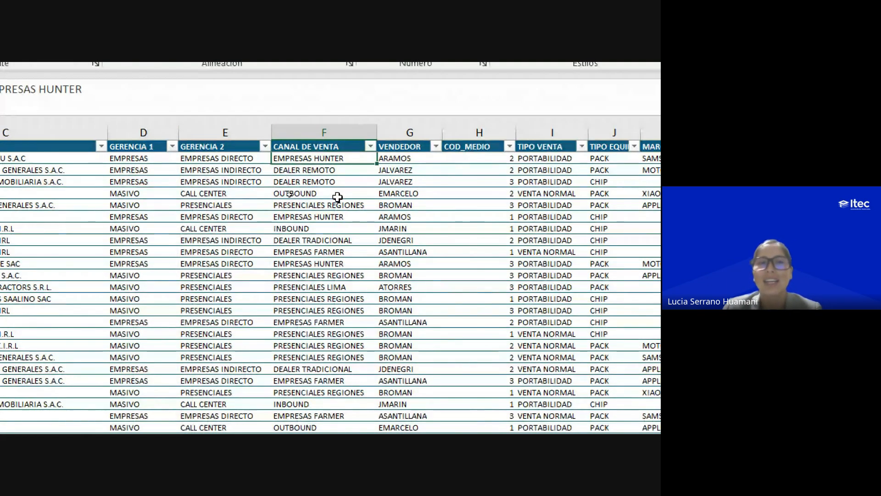
left_click(335, 182)
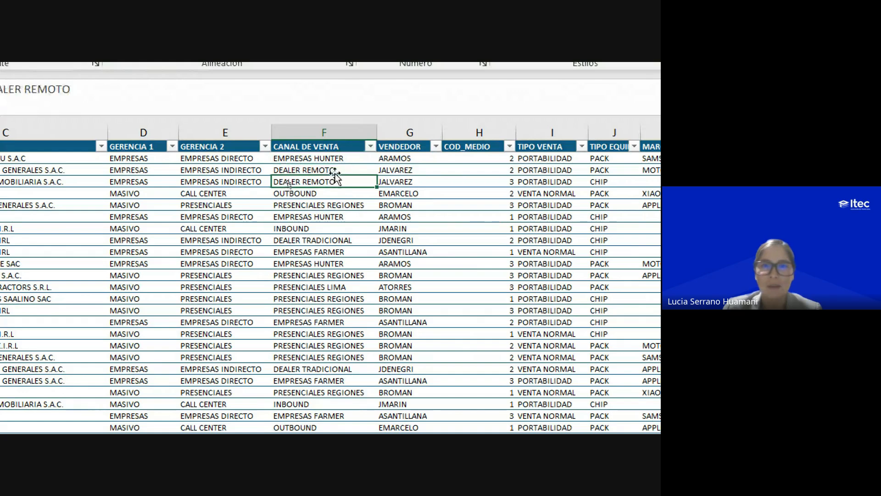
Examine the seller codes in the VENDEDOR column of the Base 2 table.
left_click(238, 132)
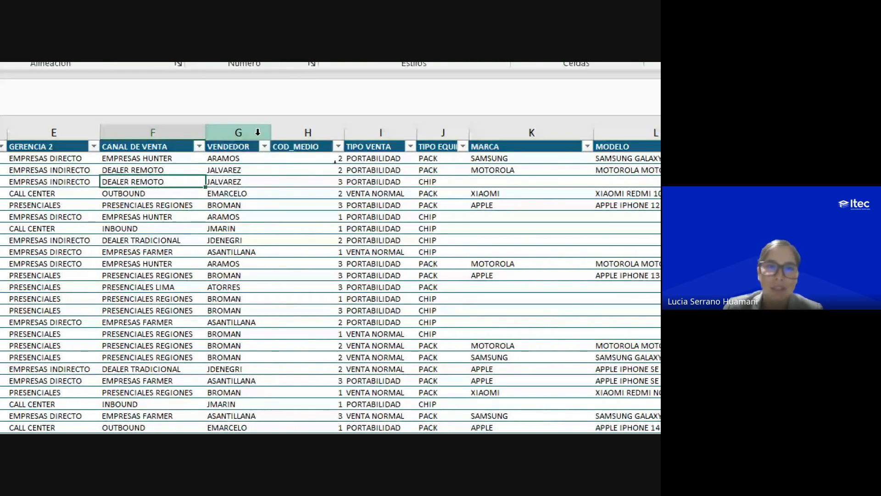
left_click(237, 201)
left_click(231, 193)
left_click(231, 182)
left_click(231, 169)
left_click(223, 239)
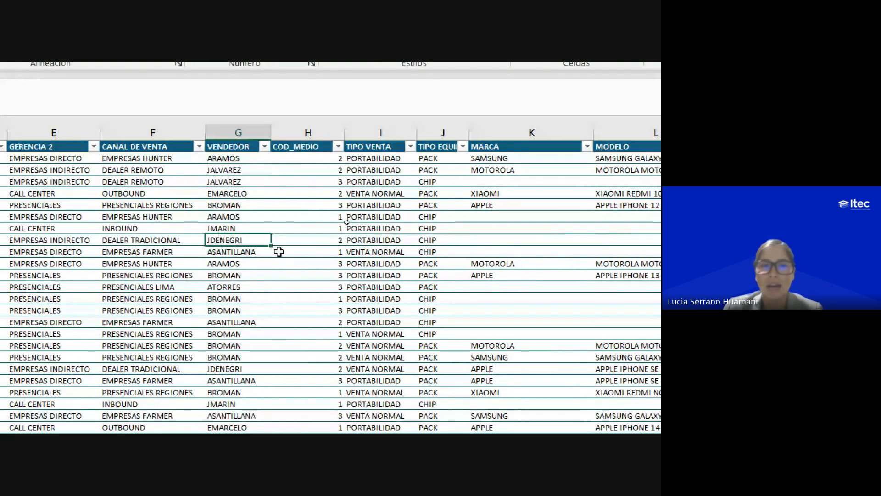
Review the codes in the COD_MEDIO column of the Base 2 table.
left_click(307, 144)
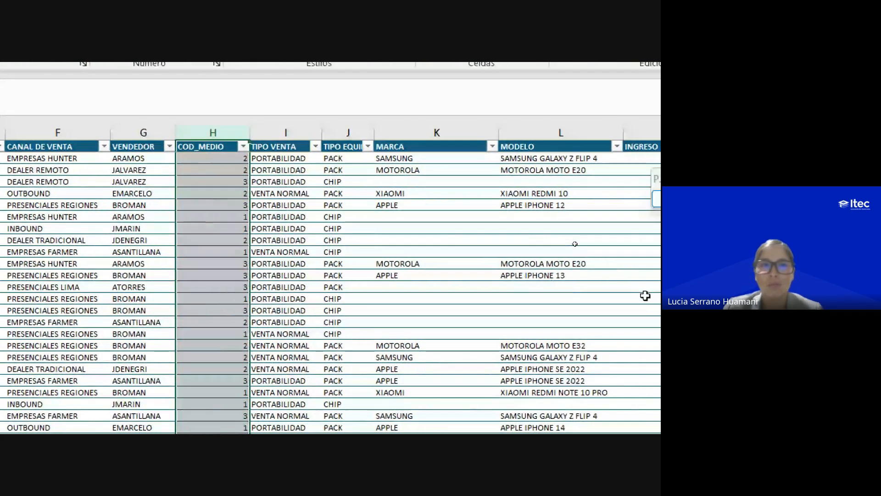
left_click(242, 127)
left_click(212, 130)
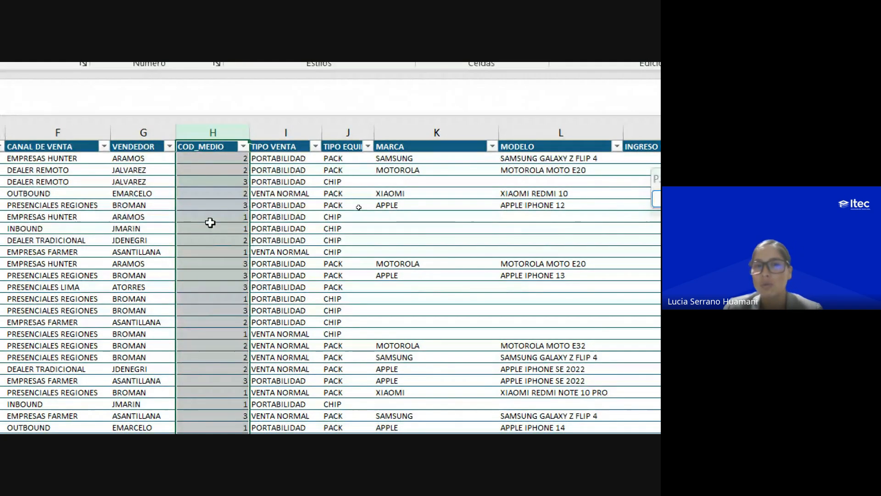
Review the sale types in TIPO VENTA and the equipment types in the adjoining column J.
left_click(292, 129)
left_click(280, 182)
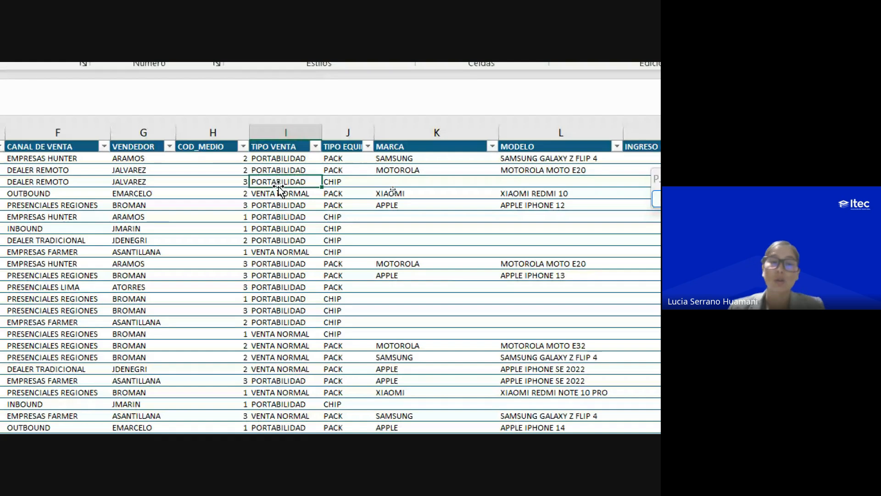
left_click(281, 170)
left_click(334, 158)
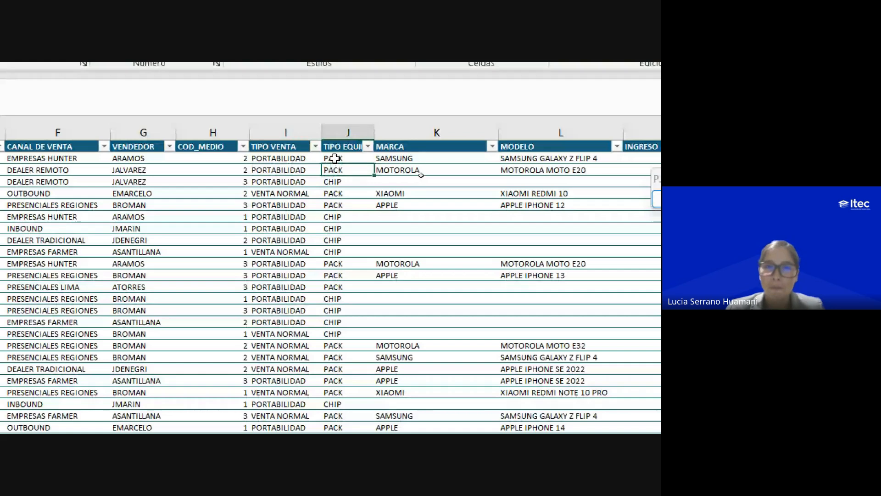
left_click(335, 170)
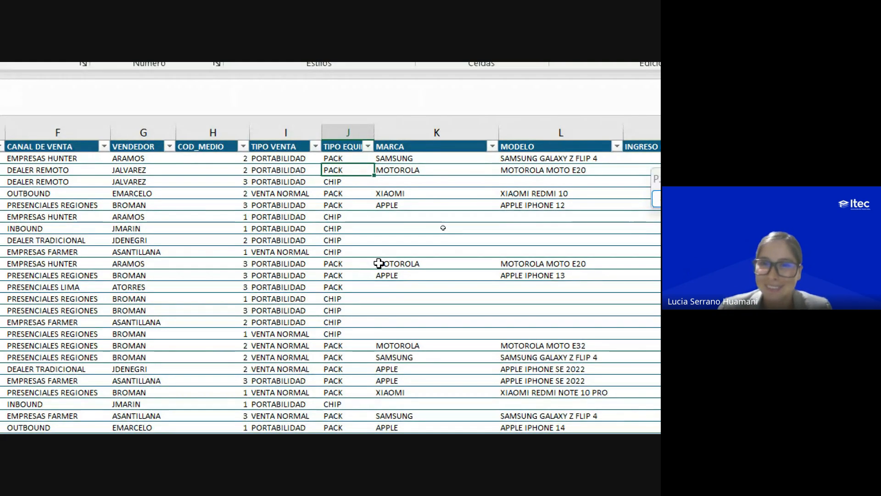
Review the MARCA, MODELO and INGRESO POR EQUIPO (S/) columns of the Base 2 table.
scroll(655, 262, "right", 3)
key("Right")
key("ctrl+space")
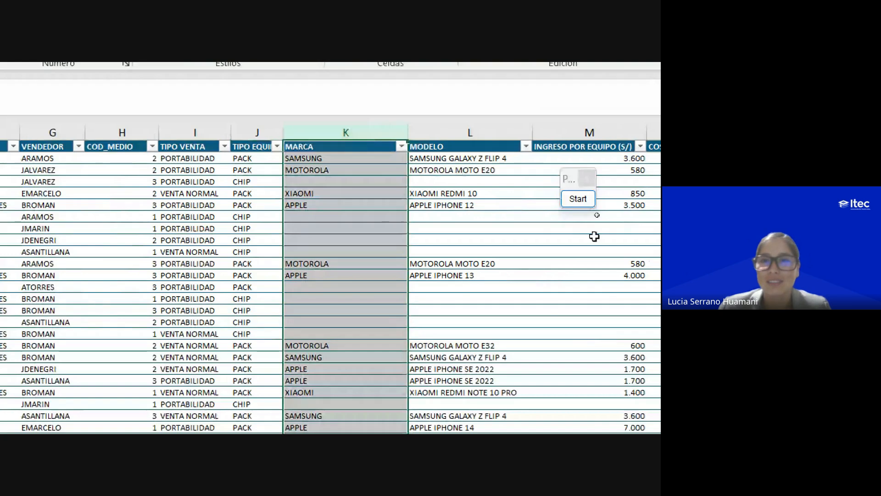
left_click(485, 133)
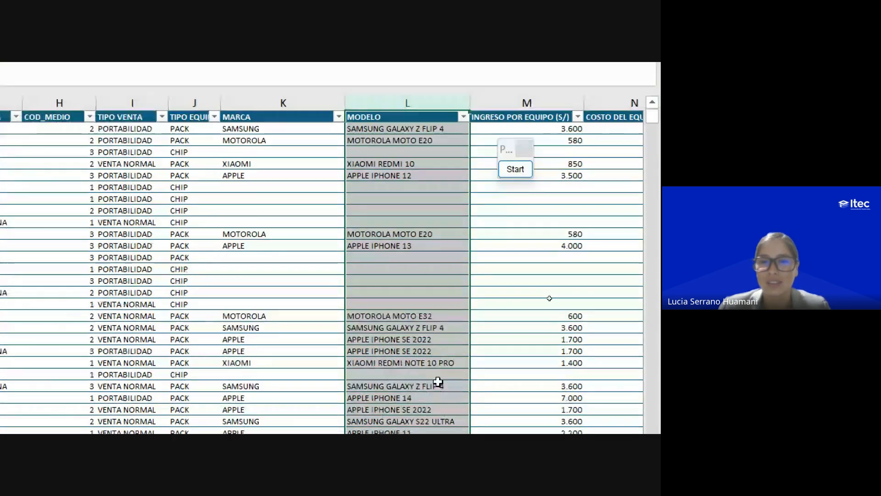
key("Right")
key("ctrl+space")
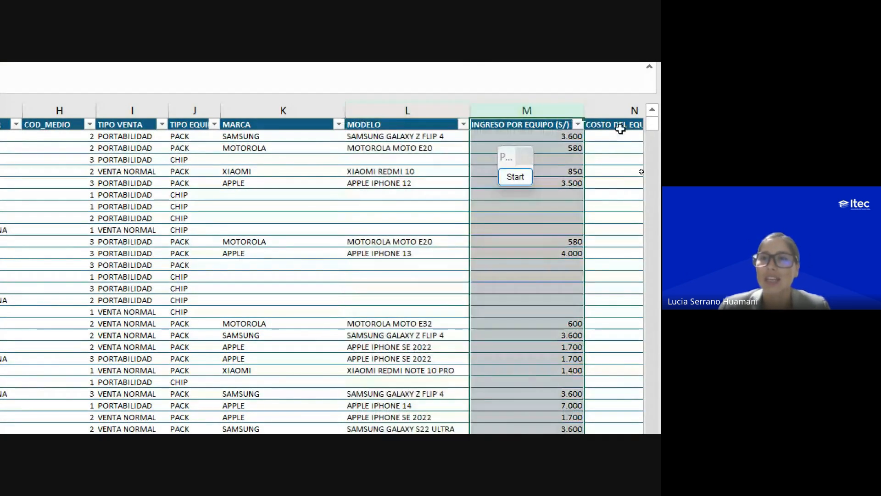
left_click(529, 155)
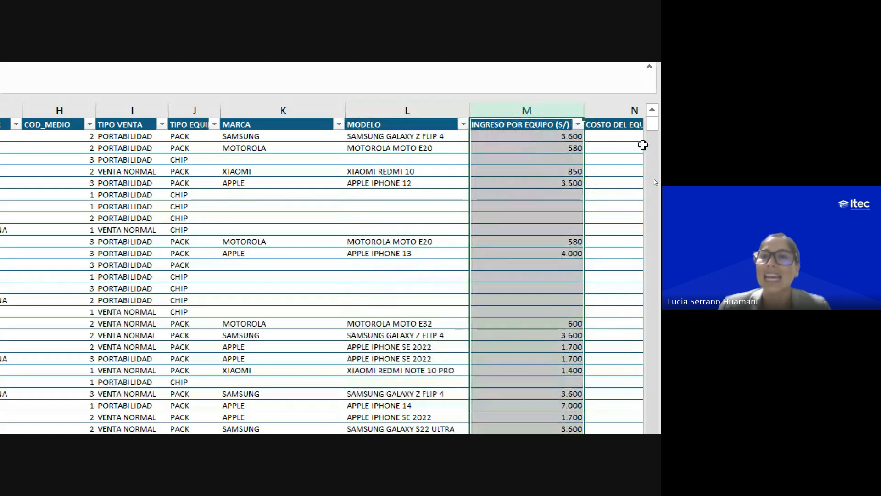
left_click(545, 140)
left_click(531, 147)
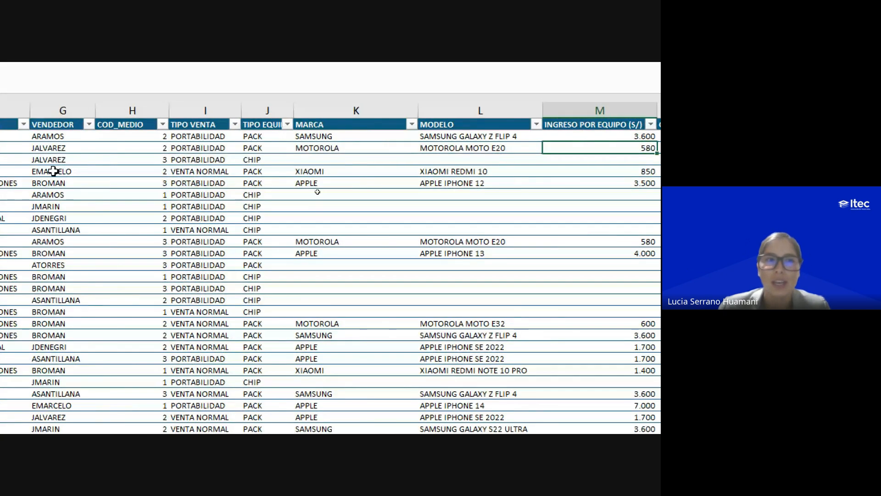
Go through the first record of the Base 2 table from VENDEDOR to INGRESO POR EQUIPO (S/).
left_click(46, 136)
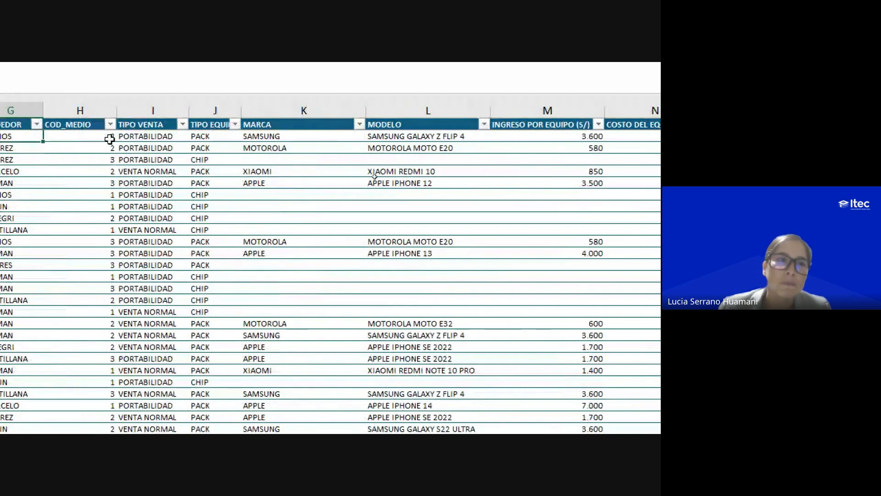
left_click(103, 137)
left_click(144, 139)
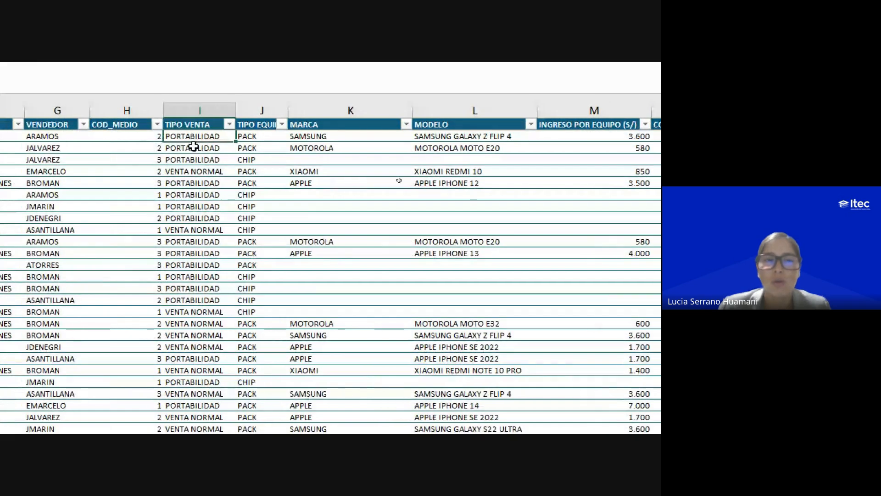
left_click(250, 137)
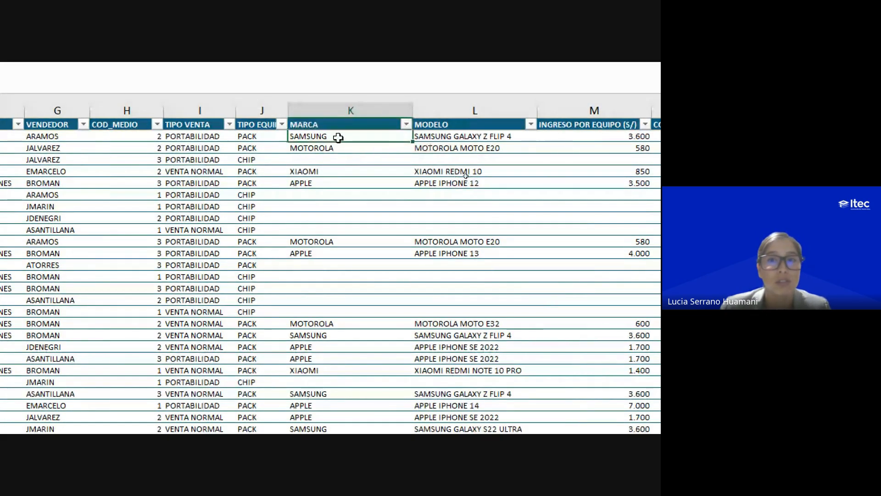
scroll(385, 142, "right", 2)
left_click(408, 139)
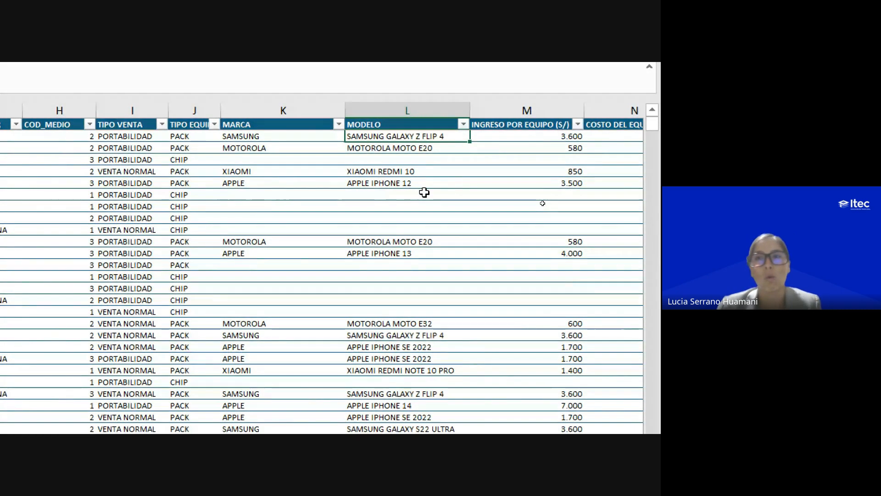
left_click(571, 136)
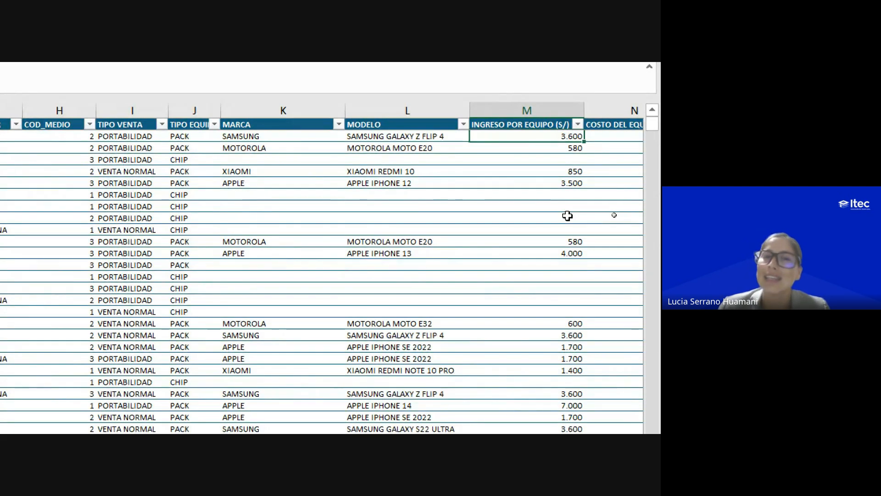
Compare the first record's INGRESO POR EQUIPO (S/) with its COSTO DEL EQUIPO (S/).
key("Right")
key("Right")
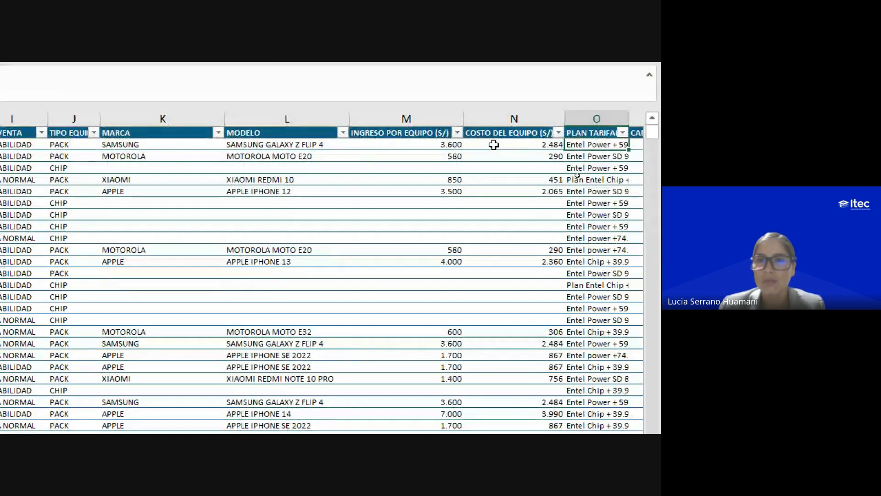
left_click(516, 213)
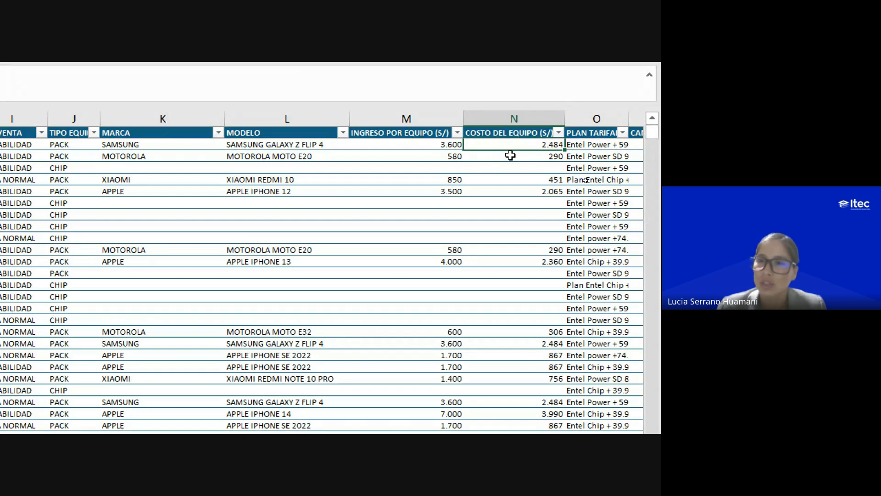
left_click(424, 144)
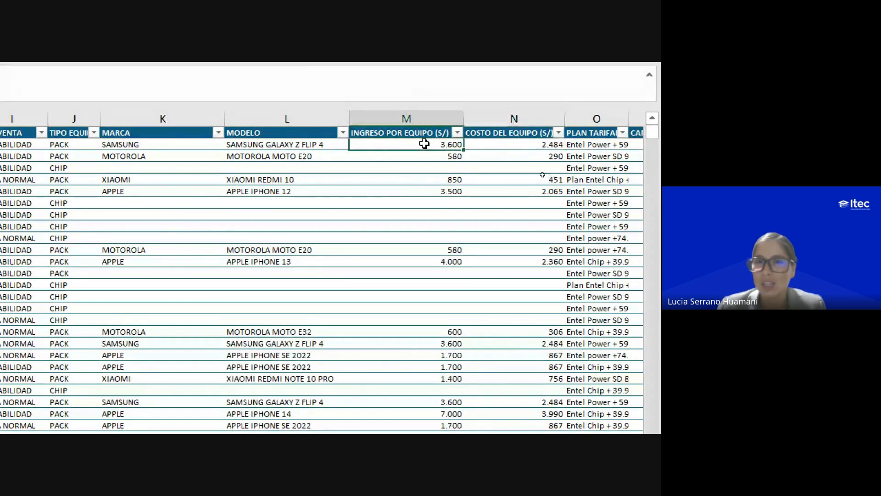
left_click(511, 144)
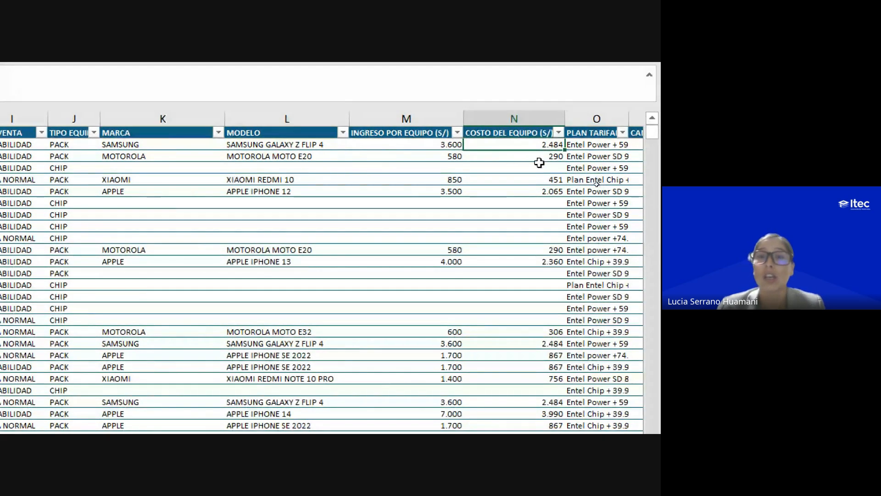
left_click(412, 143)
left_click(528, 144)
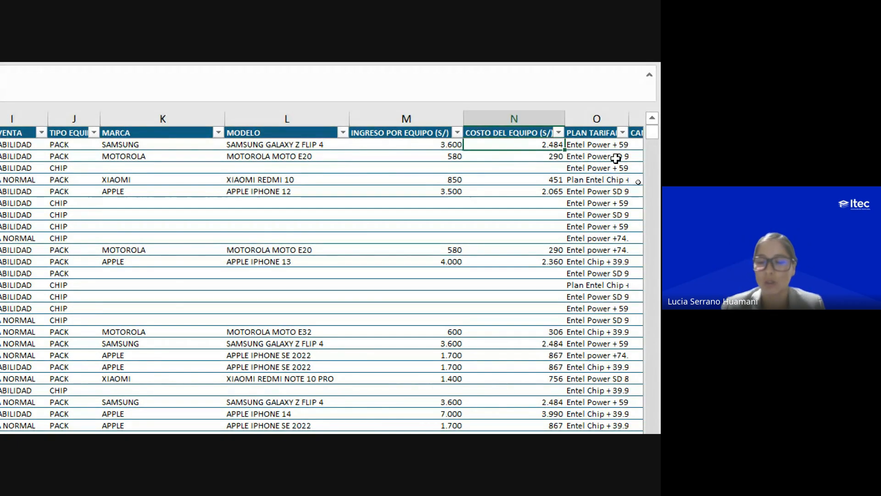
Widen the PLAN TARIFARIO column of the Base 2 table so more of the plan names can be read.
key("Right")
key("Right")
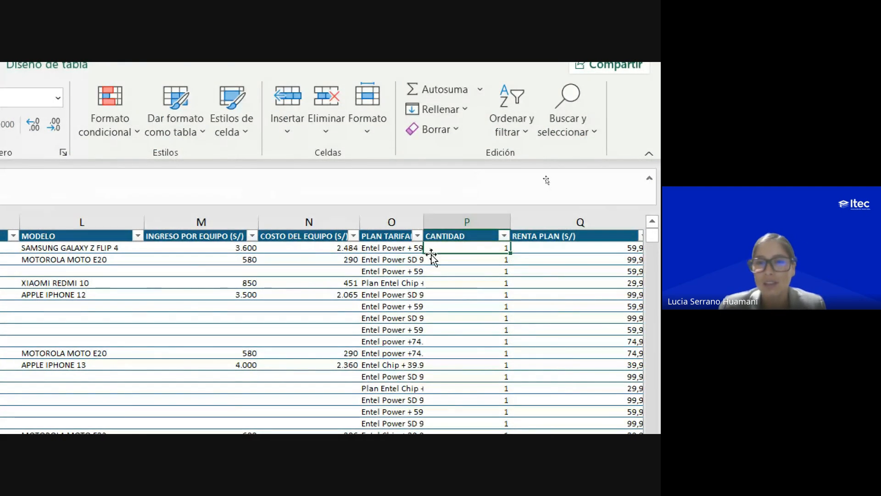
left_click(410, 250)
left_click_drag(423, 222, 439, 222)
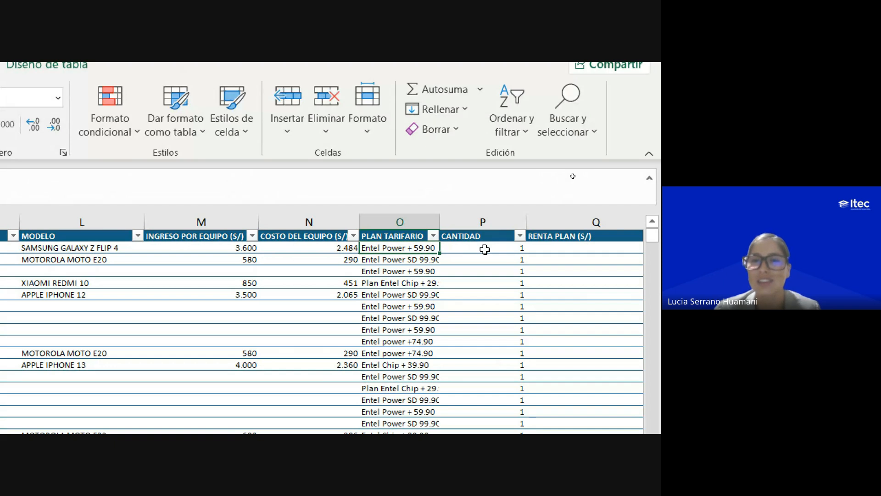
Review the CANTIDAD, RENTA PLAN (S/) and PLAZO DE CONTRATO (MESES) columns and the commission column S of the Base 2 table.
left_click(484, 249)
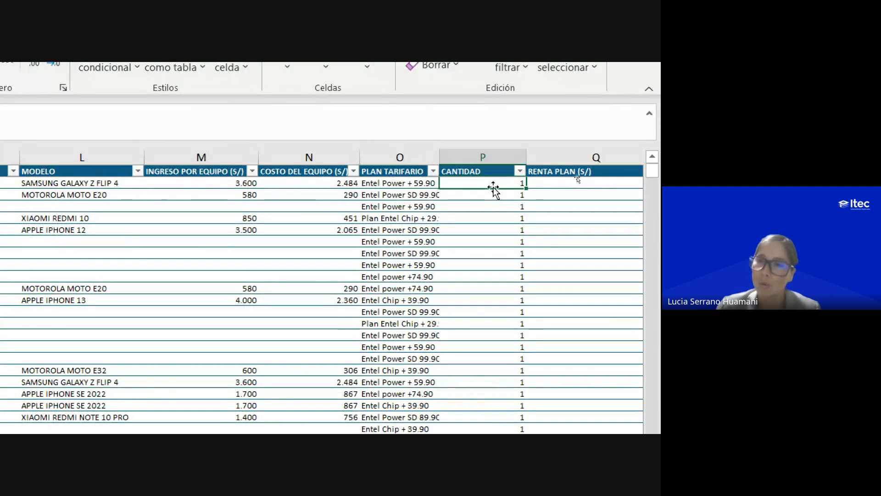
left_click(592, 183)
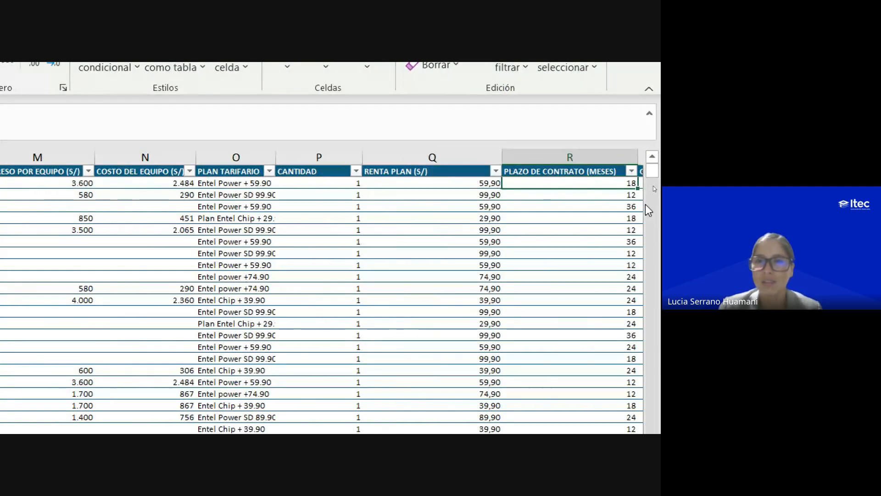
left_click(458, 216)
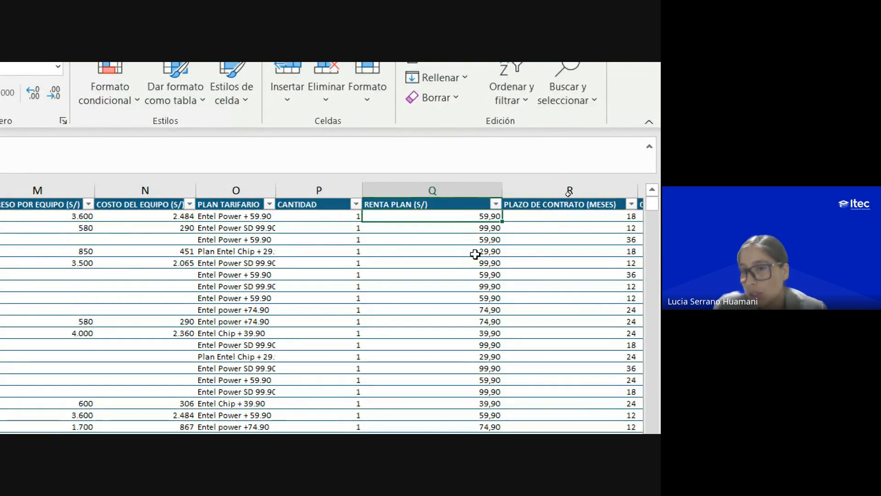
left_click(569, 216)
scroll(580, 340, "right", 1)
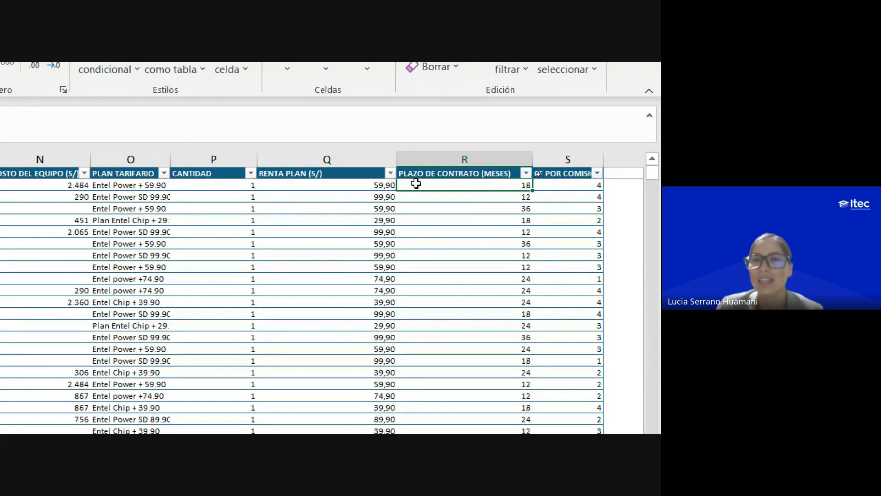
left_click(566, 186)
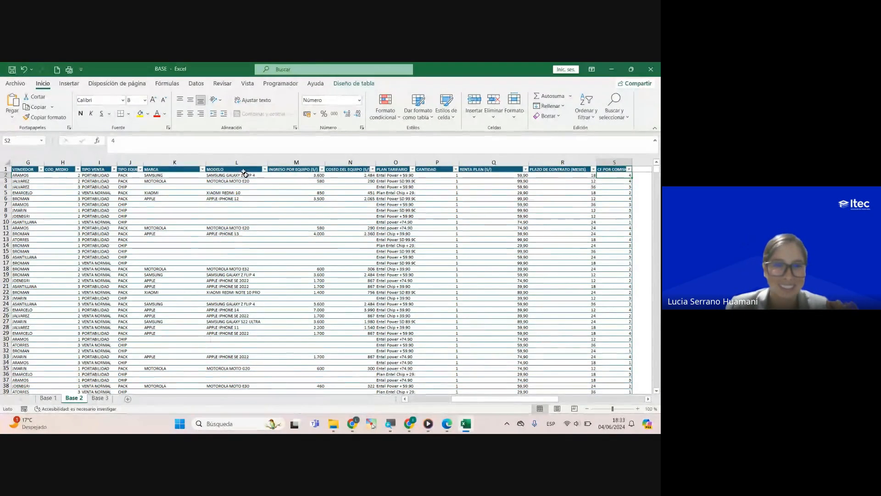
Open the Base 3 sheet and review the COD_MEDIO and MEDIO columns of its table.
left_click(100, 399)
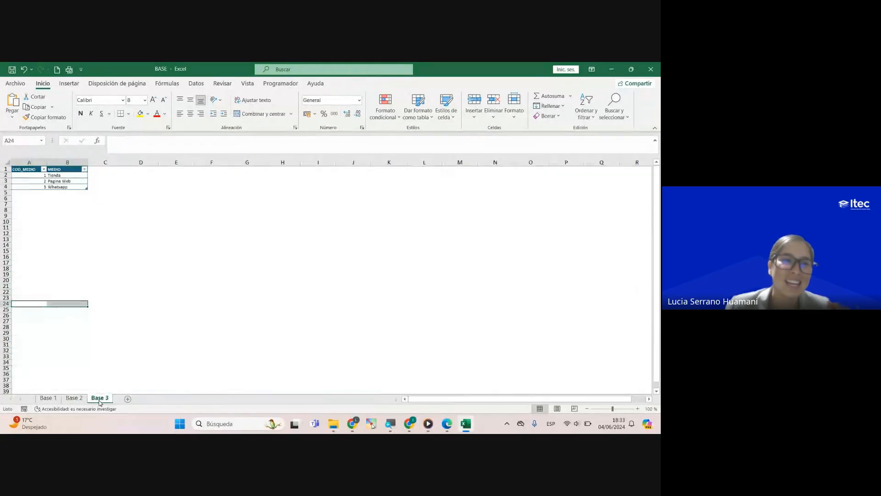
left_click(55, 188)
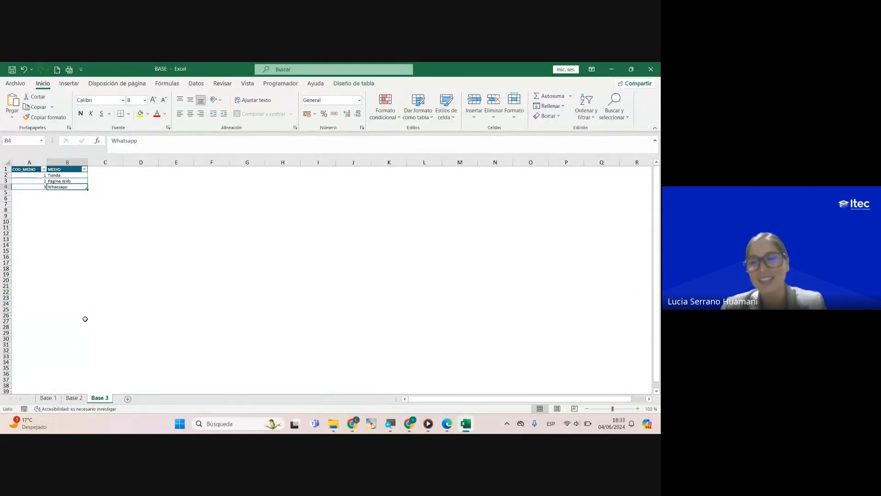
left_click(33, 185)
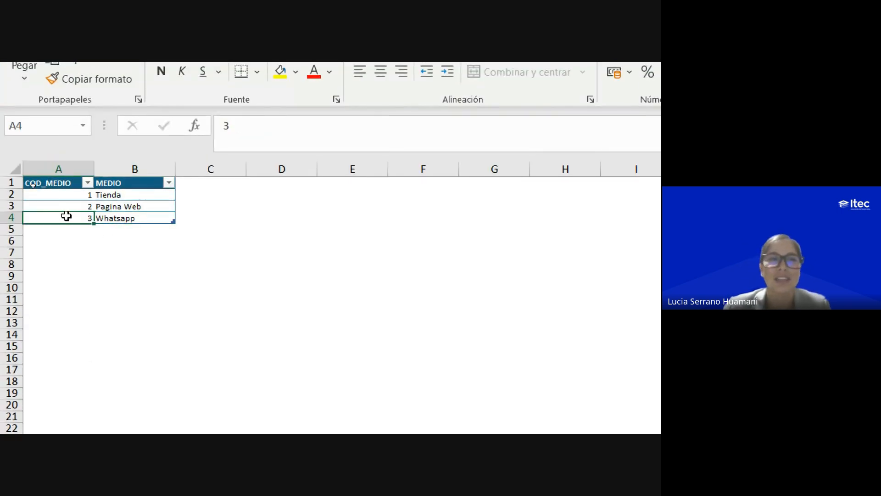
left_click(69, 186)
left_click(97, 194)
left_click(128, 216)
left_click(114, 207)
left_click(112, 193)
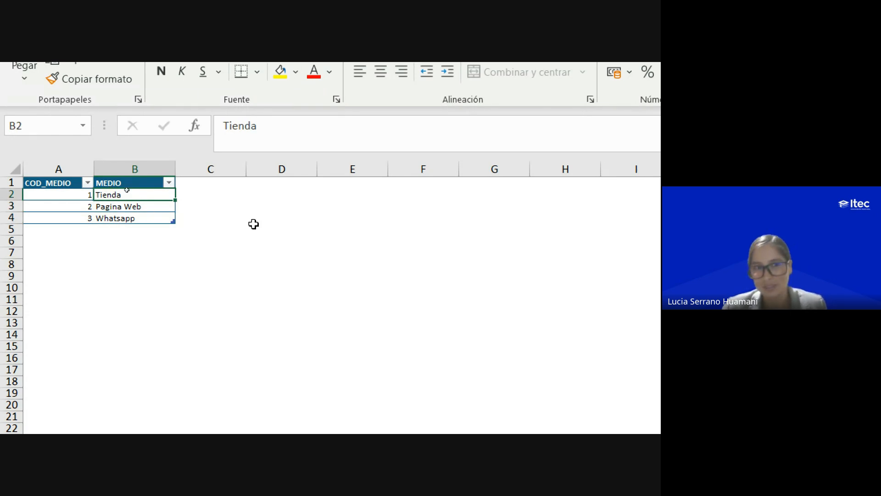
Match each COD_MEDIO code in the Base 3 table with its medium: Tienda, Pagina Web and Whatsapp.
left_click(83, 194)
left_click(127, 193)
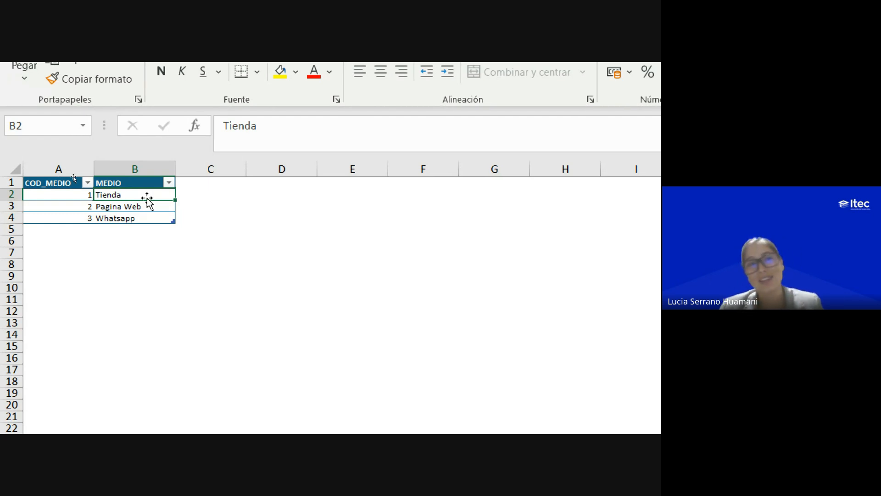
left_click(69, 194)
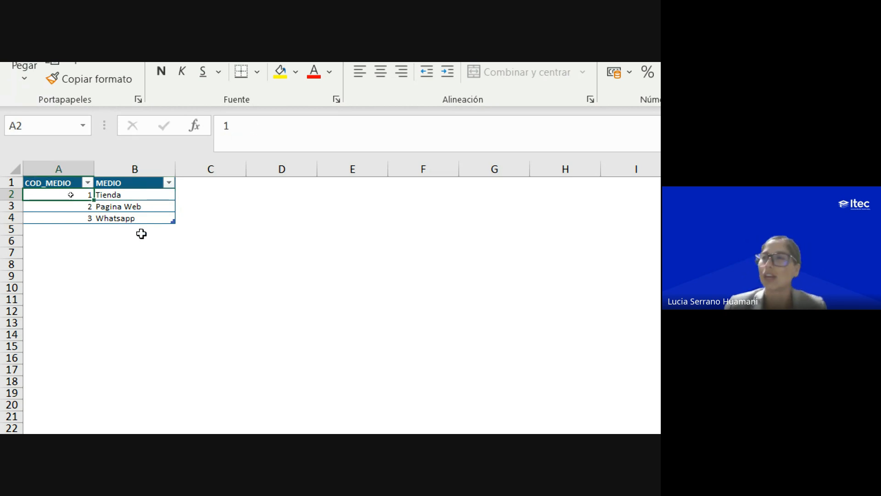
left_click(126, 216)
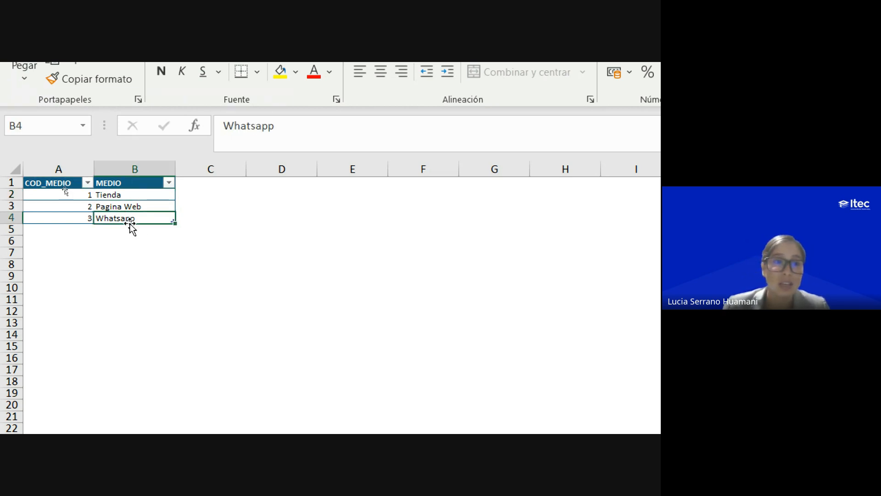
left_click(129, 206)
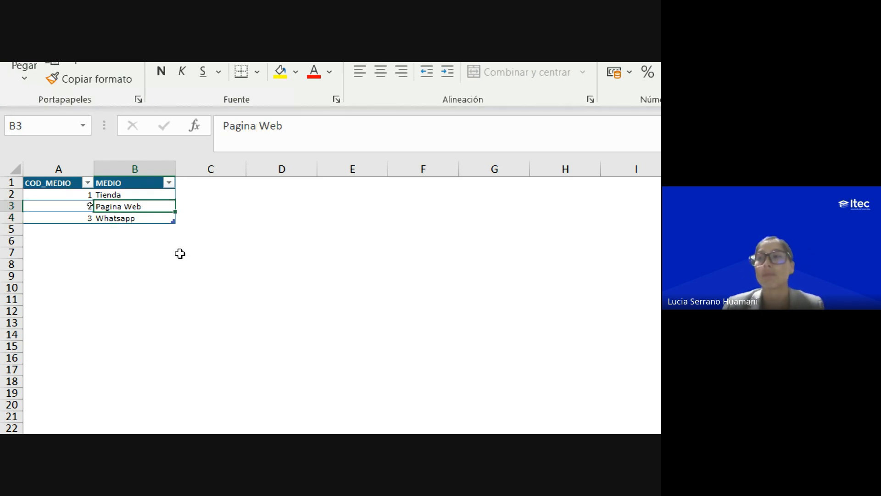
left_click(70, 204)
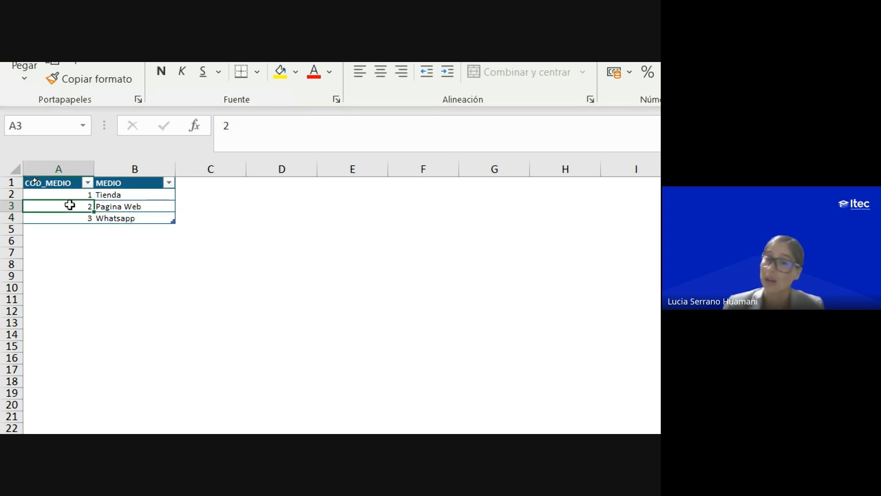
left_click(71, 216)
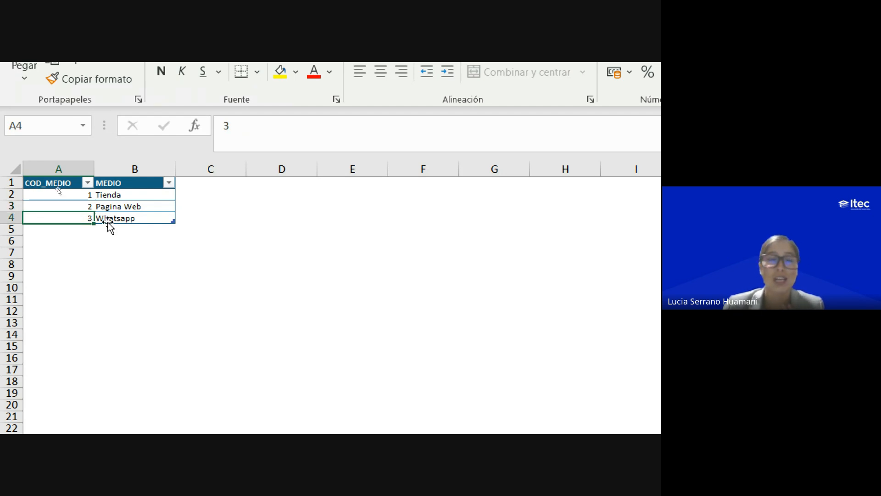
left_click(142, 218)
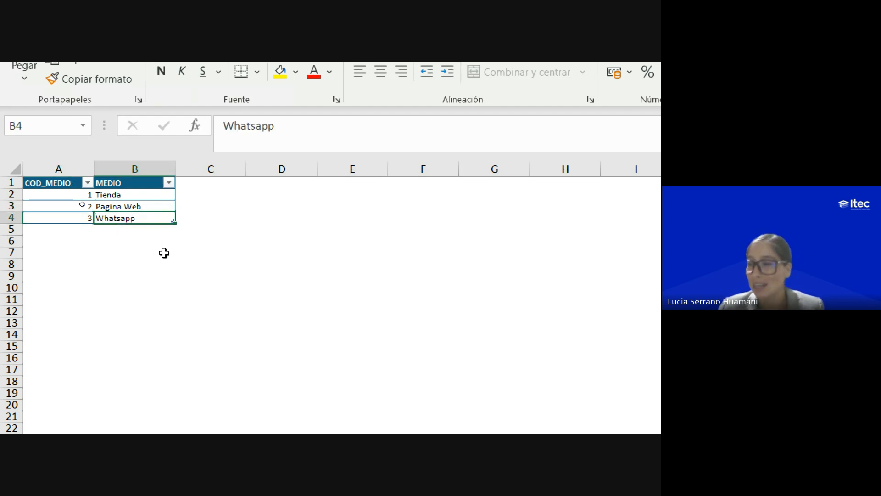
Compare the COD_MEDIO column of the Base 3 table with the whole COD_MEDIO column on the Base 2 sheet.
left_click(60, 221)
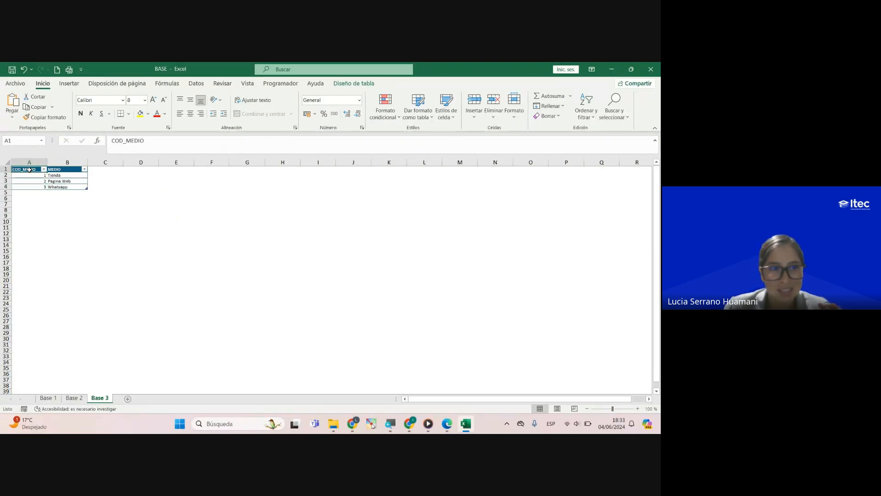
left_click_drag(31, 171, 28, 191)
left_click(80, 402)
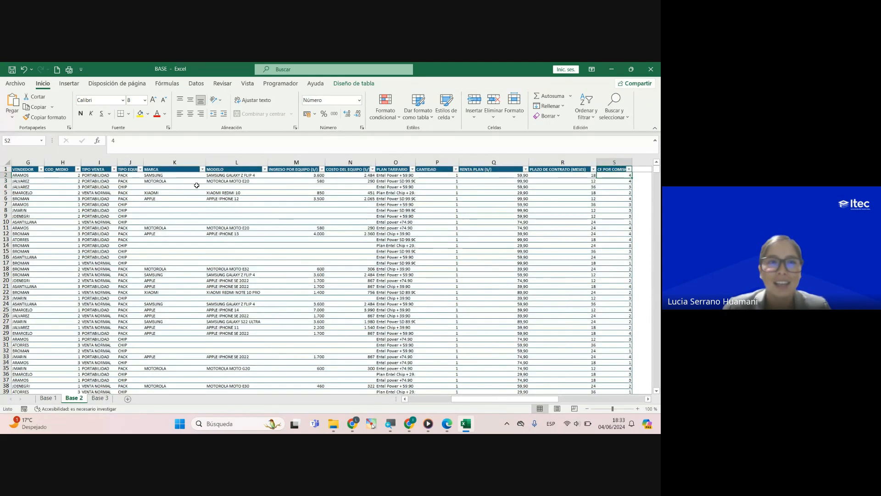
left_click_drag(526, 399, 427, 400)
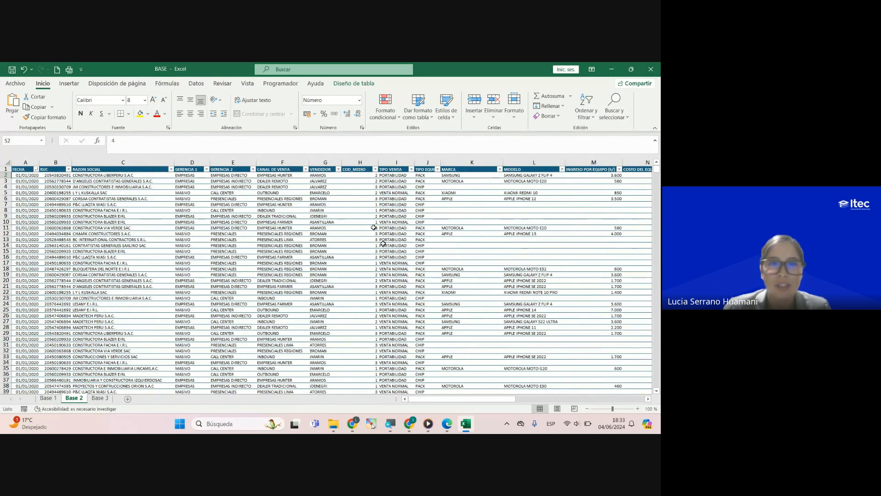
left_click(360, 162)
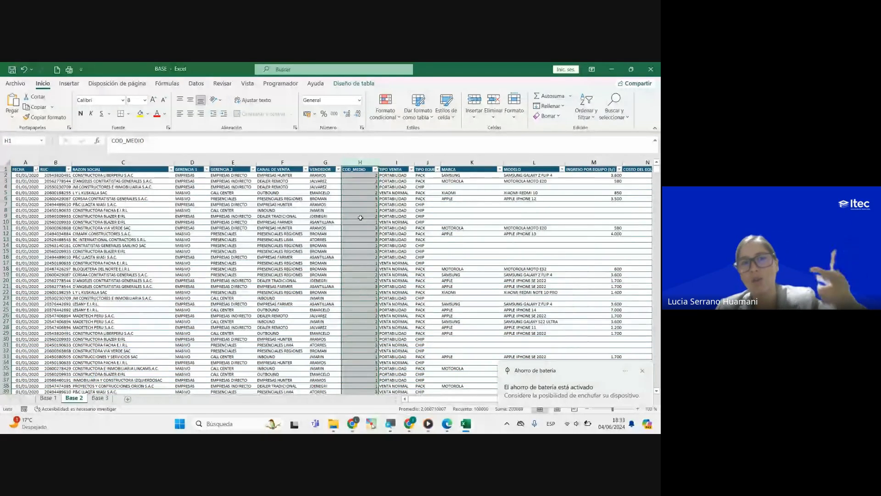
Look over the Base 2 records and recheck the Base 3 code table, finishing on the RAZON SOCIAL column of Base 2.
left_click(252, 239)
left_click(275, 228)
left_click(285, 222)
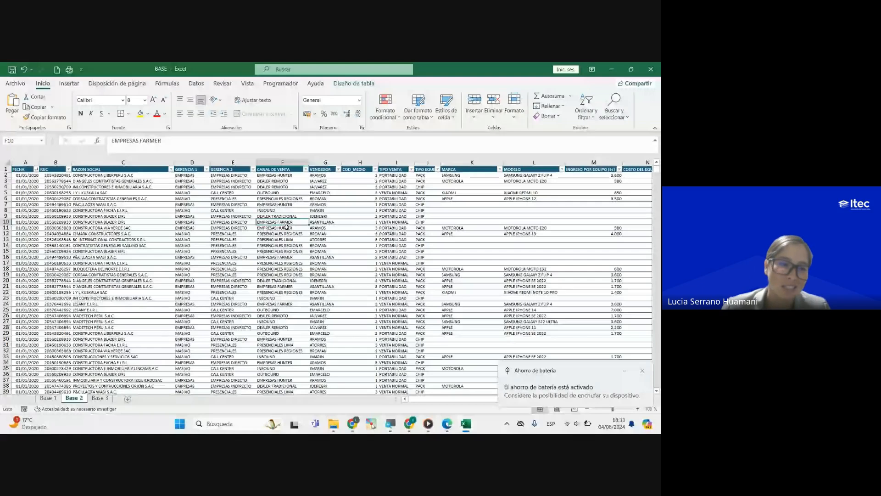
left_click(99, 398)
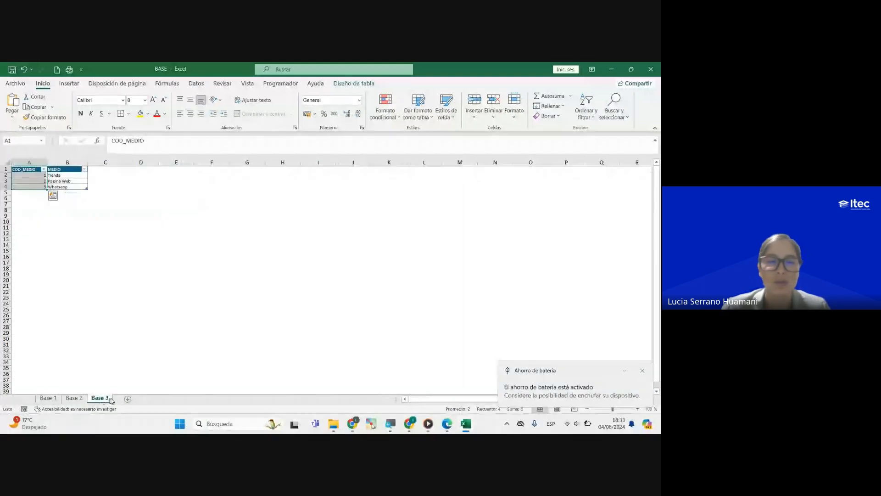
left_click(74, 398)
left_click(150, 239)
left_click(118, 229)
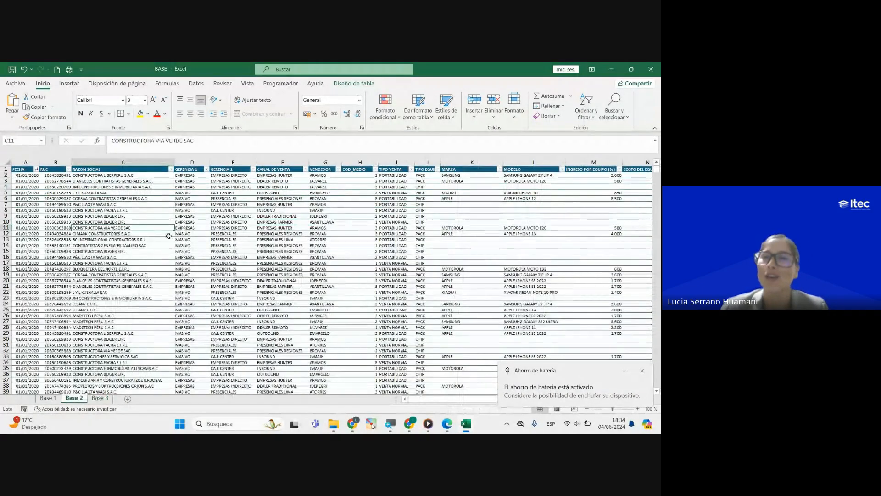
Go to the Windows desktop, refresh it and launch Power BI Desktop.
key("super+d")
right_click(294, 158)
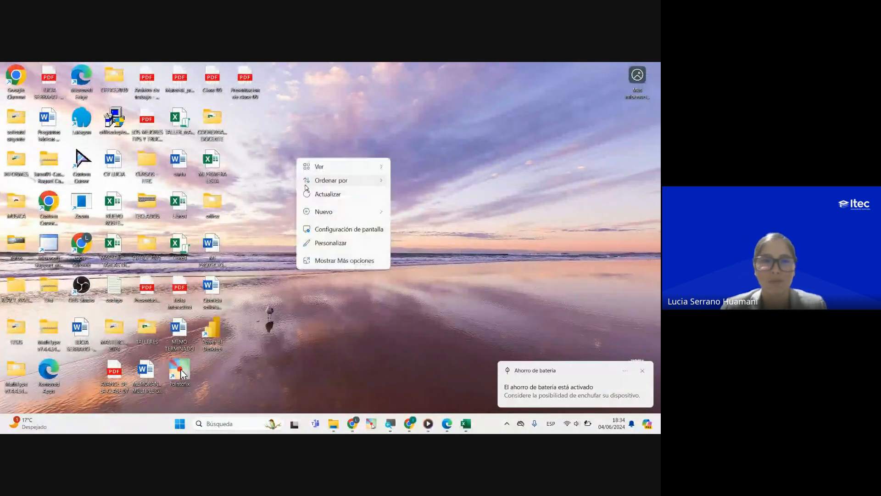
left_click(309, 194)
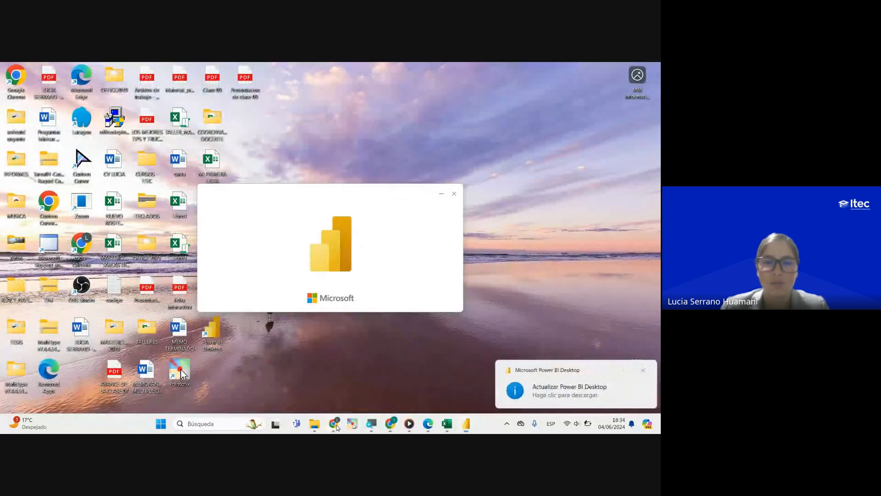
Switch to the Google Meet call, turn off the camera, and mute and unmute the microphone.
mouse_move(336, 427)
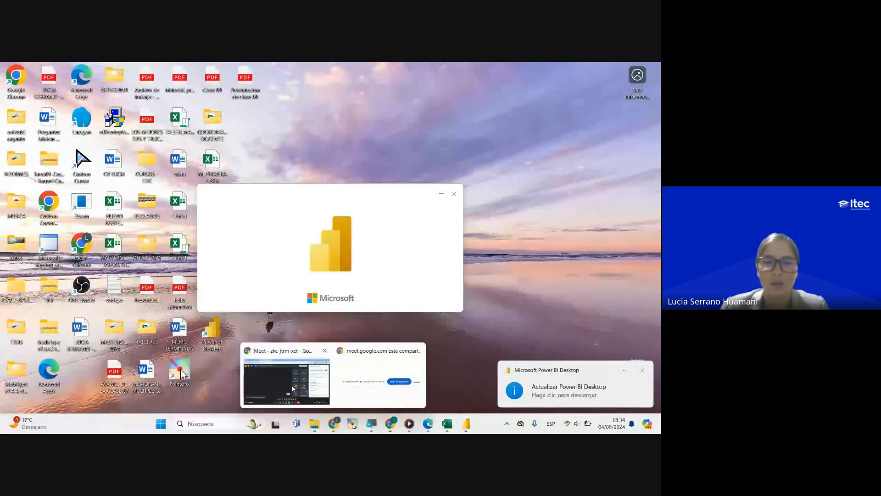
left_click(249, 404)
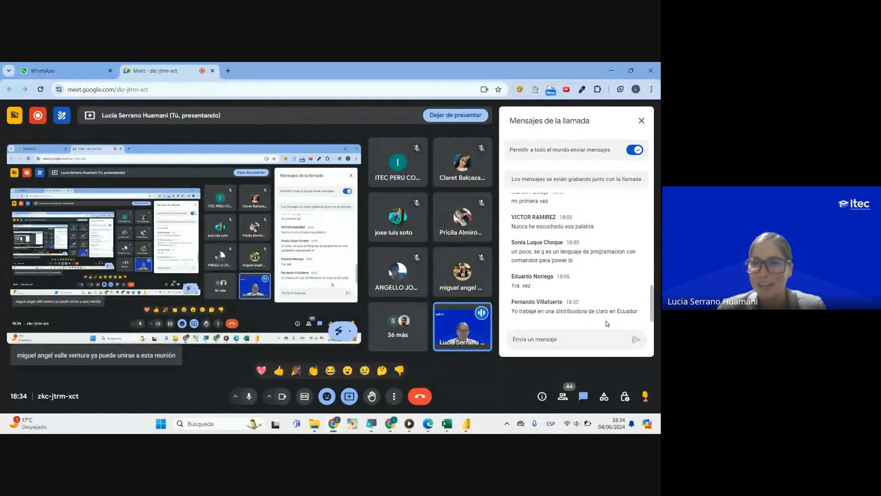
left_click(281, 403)
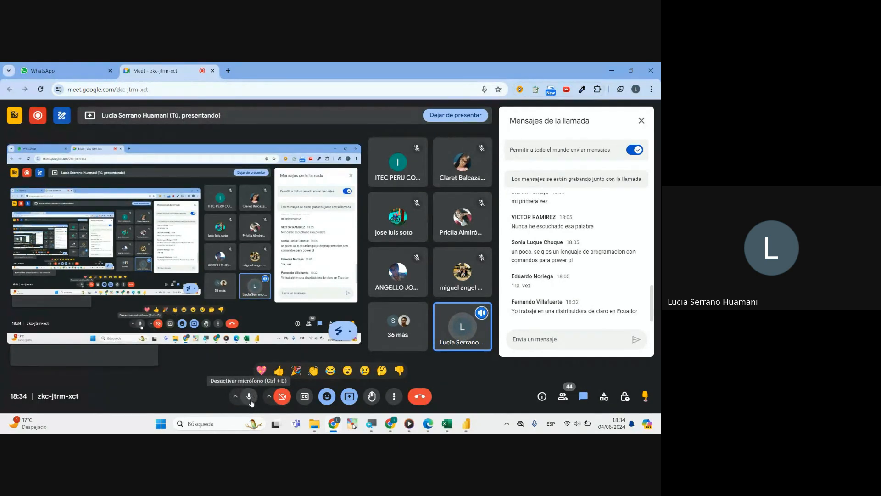
left_click(250, 401)
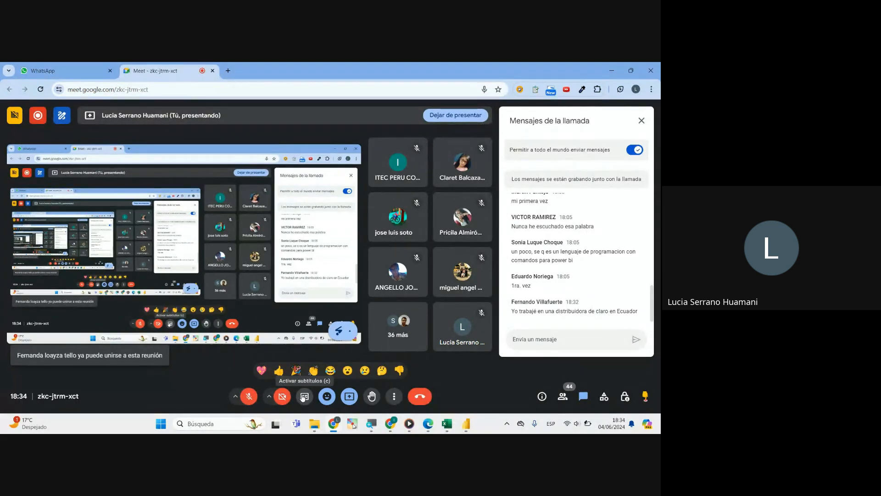
left_click(255, 399)
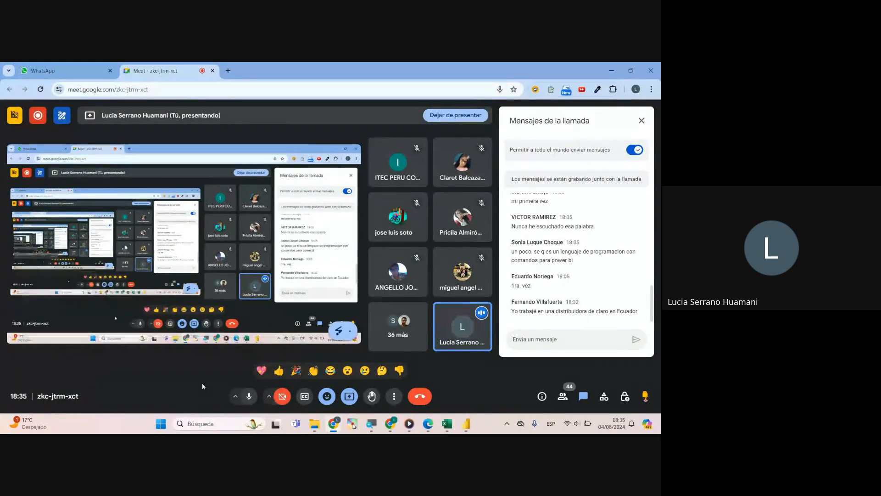
Switch to Power BI Desktop and start a blank report.
key("super+d")
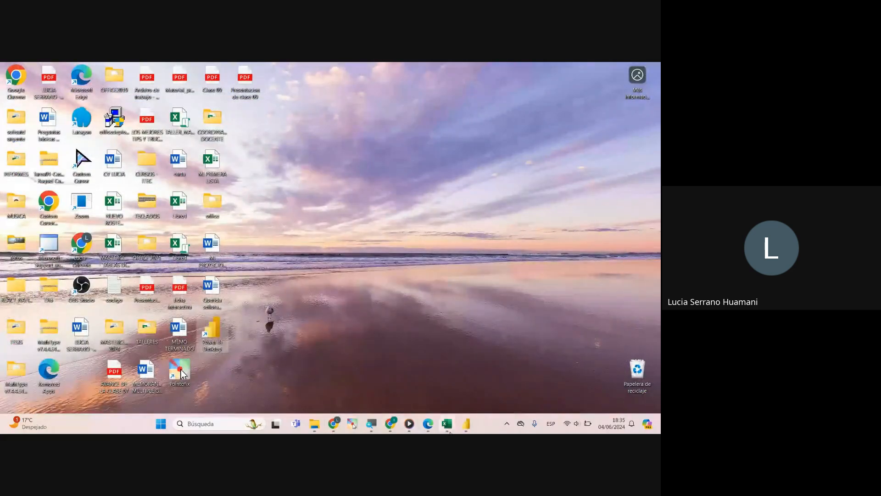
left_click(466, 423)
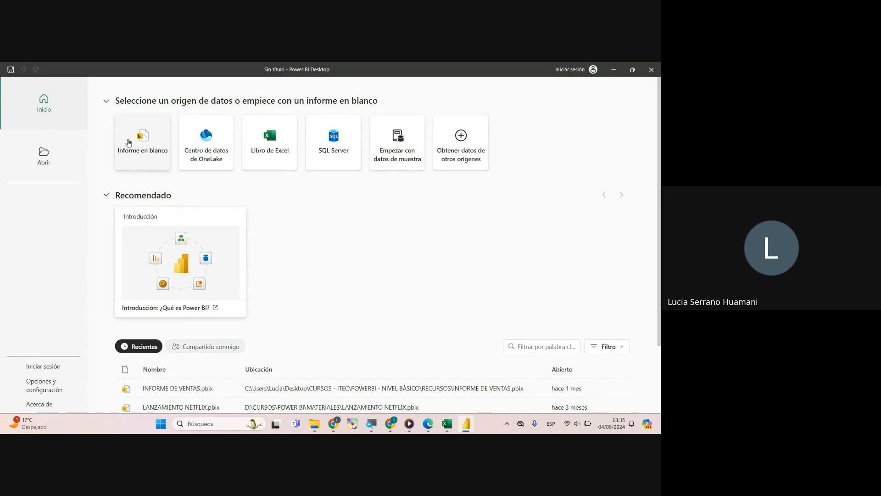
left_click(135, 150)
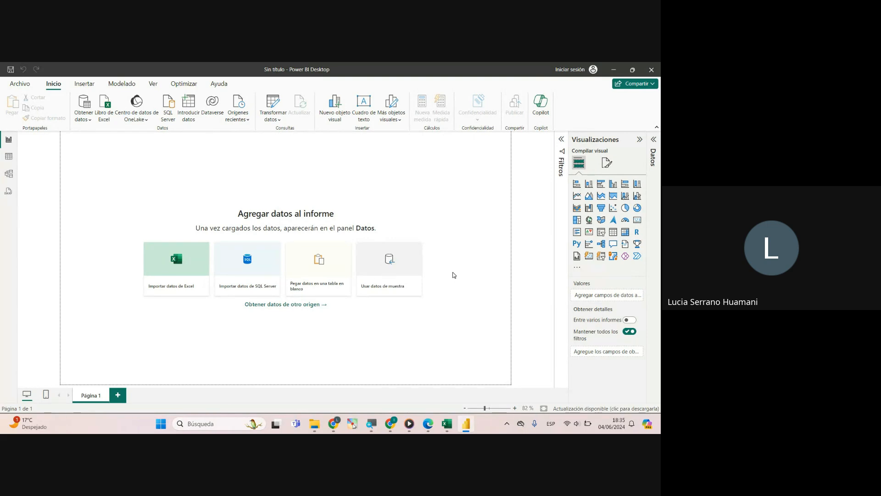
Check the Google Meet chat and the BASE workbook in Excel, and return to the blank Power BI report.
mouse_move(332, 429)
left_click(291, 385)
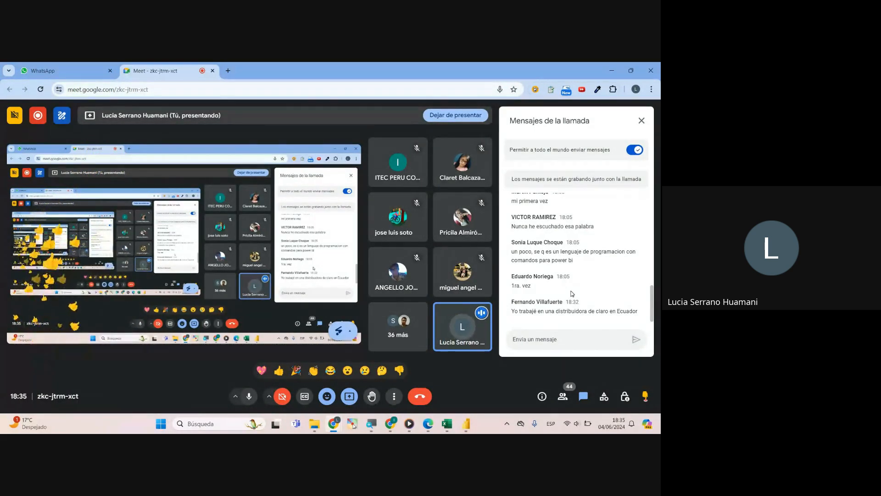
key("alt+Tab")
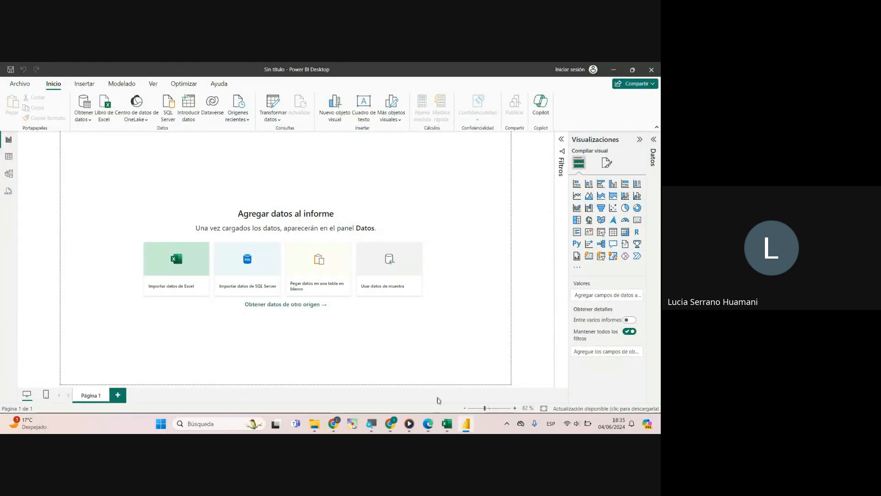
left_click(446, 423)
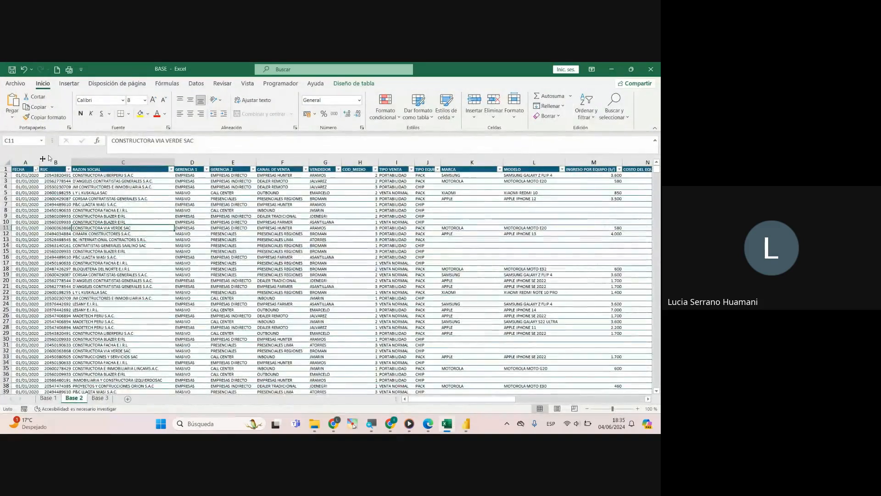
key("alt+Tab")
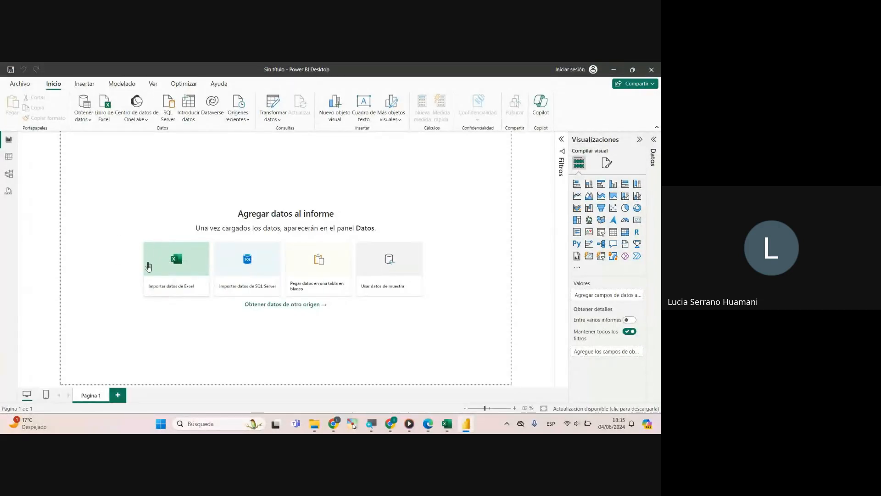
Import Excel data from the BASE workbook in the CLASE 4 folder under RECURSOS.
left_click(181, 268)
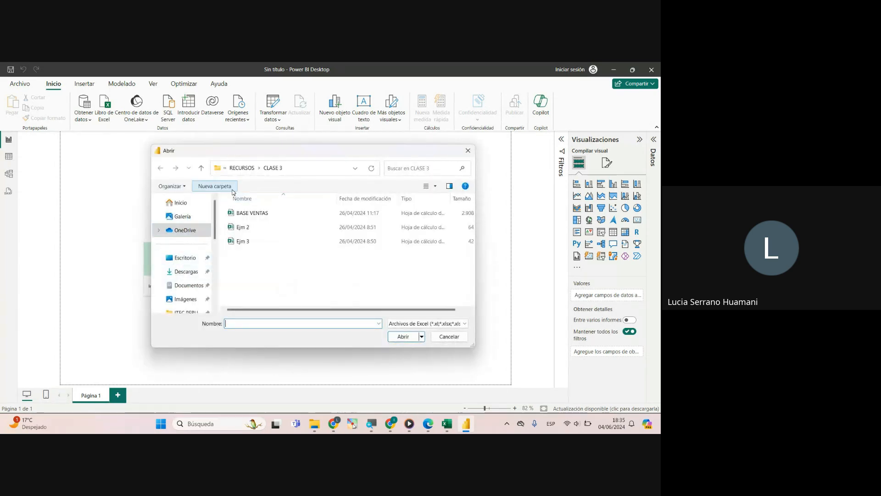
left_click(239, 168)
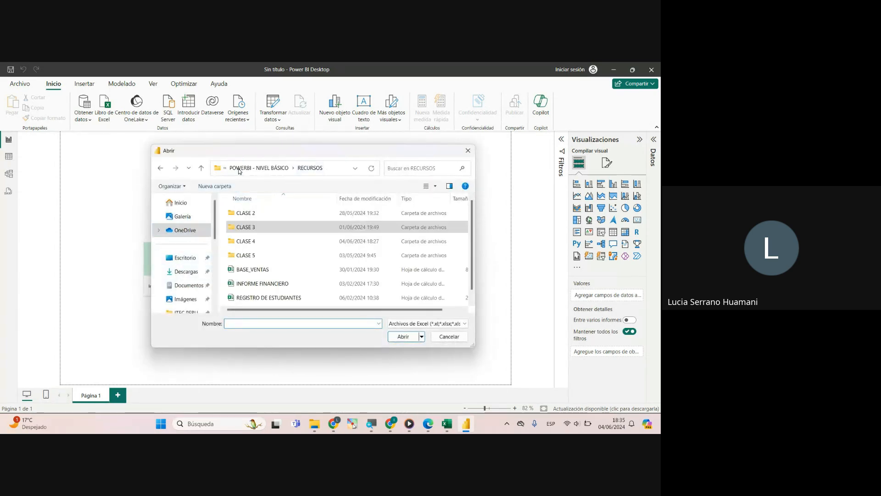
double_click(248, 242)
left_click(247, 216)
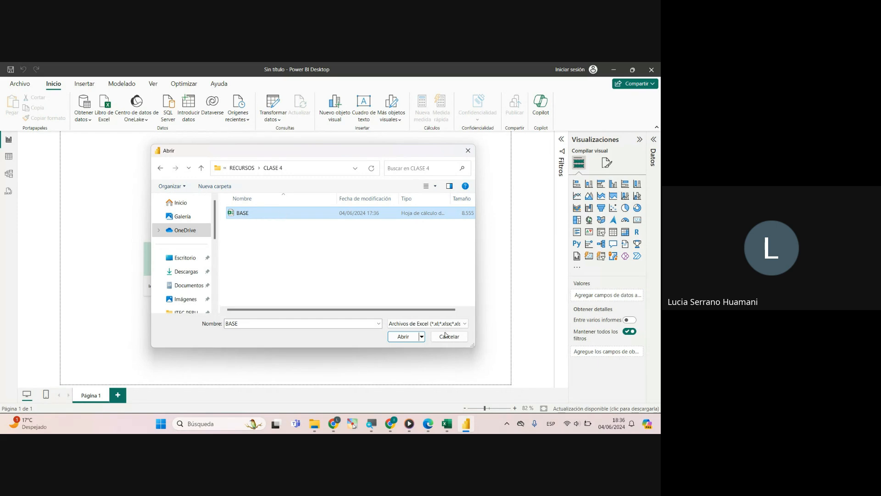
left_click(410, 339)
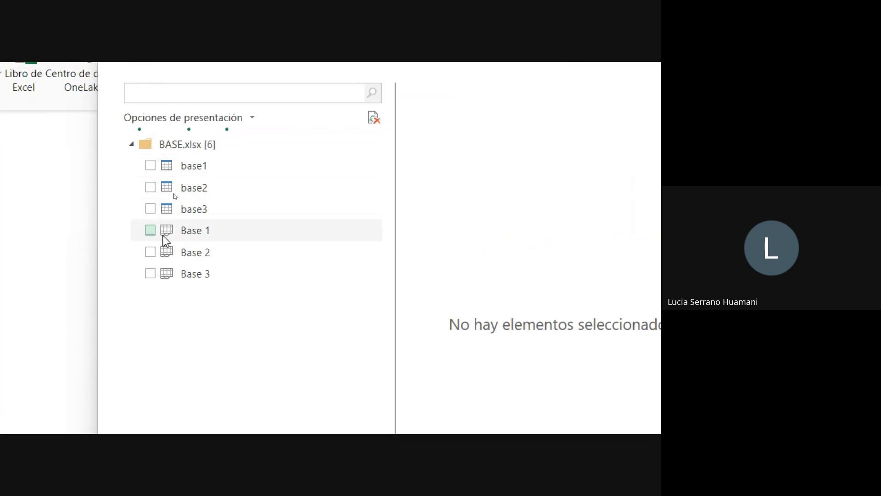
Preview the Base 1, Base 2 and Base 3 sheets and the base1, base2 and base3 tables of BASE.xlsx.
left_click(197, 233)
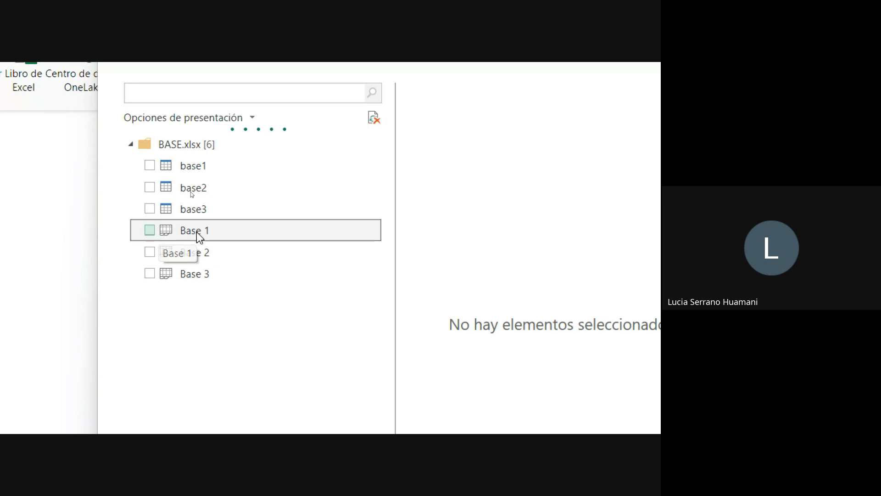
left_click(195, 253)
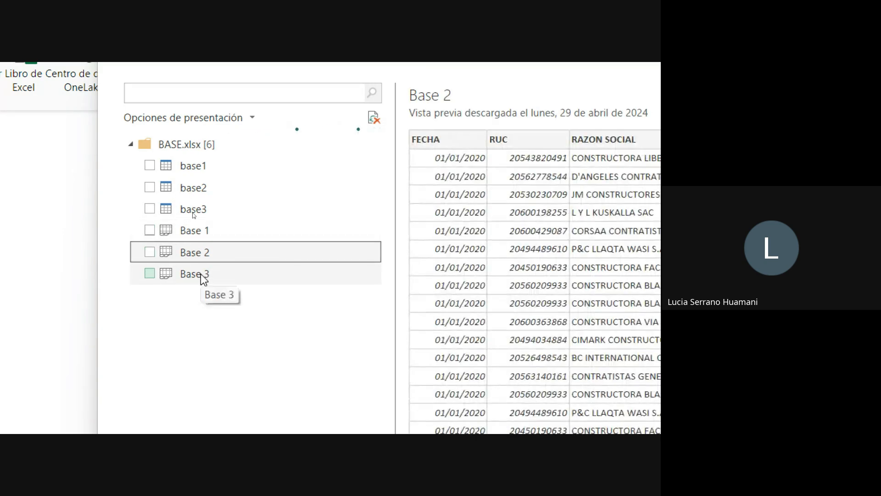
left_click(201, 276)
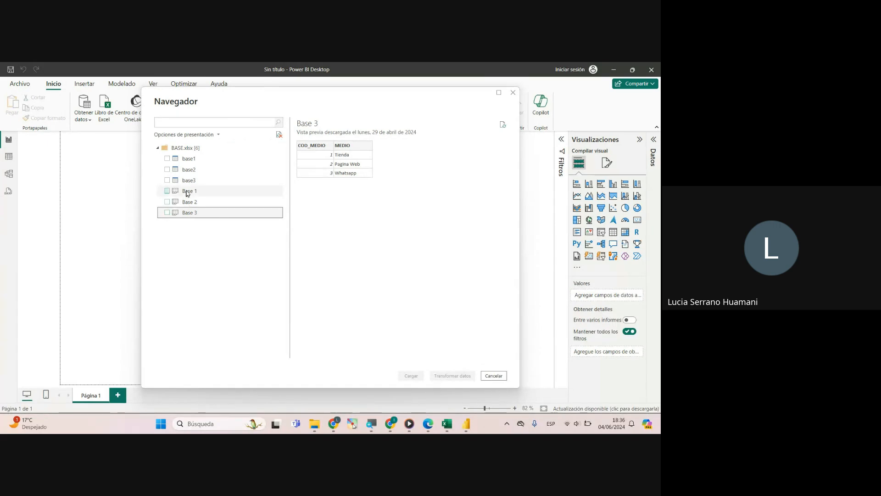
left_click(188, 159)
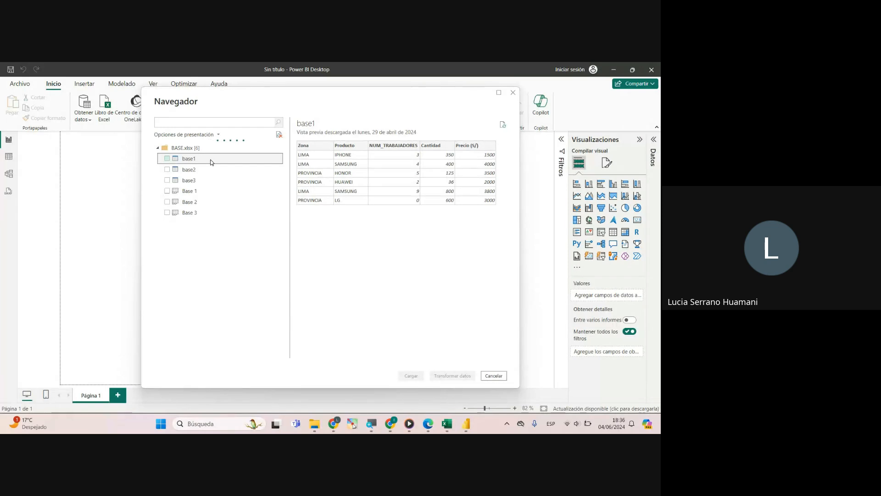
left_click(194, 172)
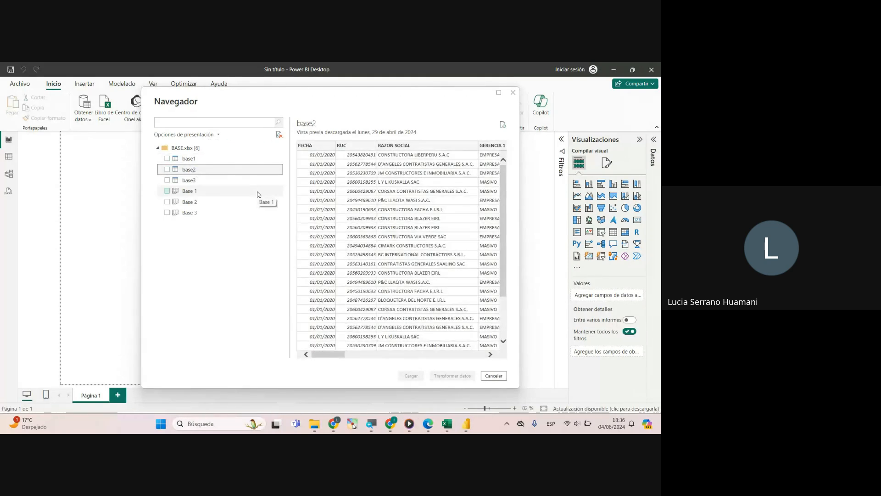
left_click(193, 181)
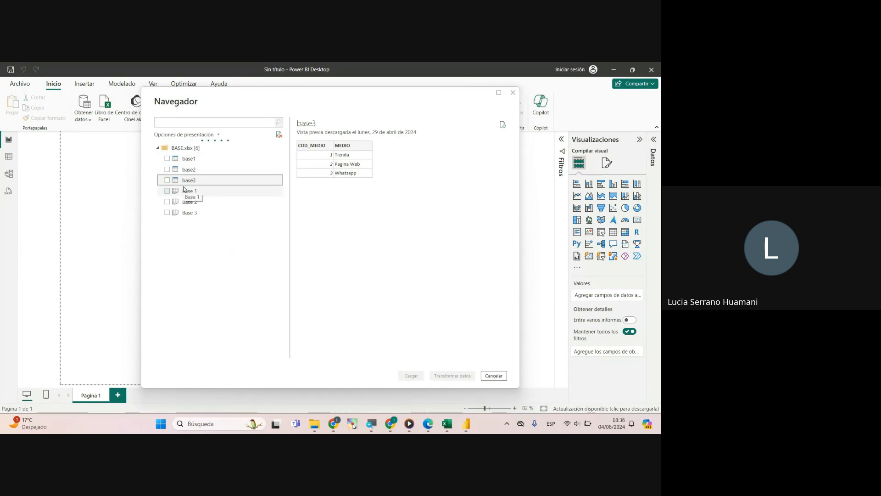
Select the base1, base2 and base3 tables and load them into the report.
left_click(167, 159)
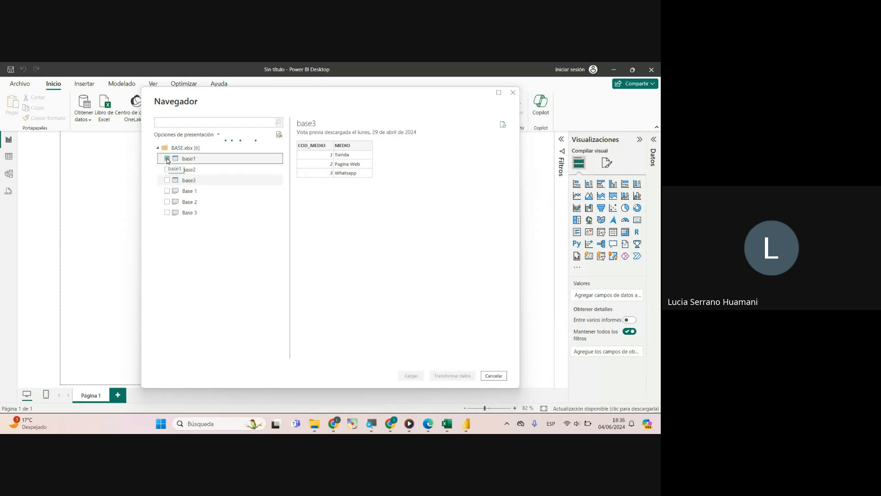
left_click(167, 169)
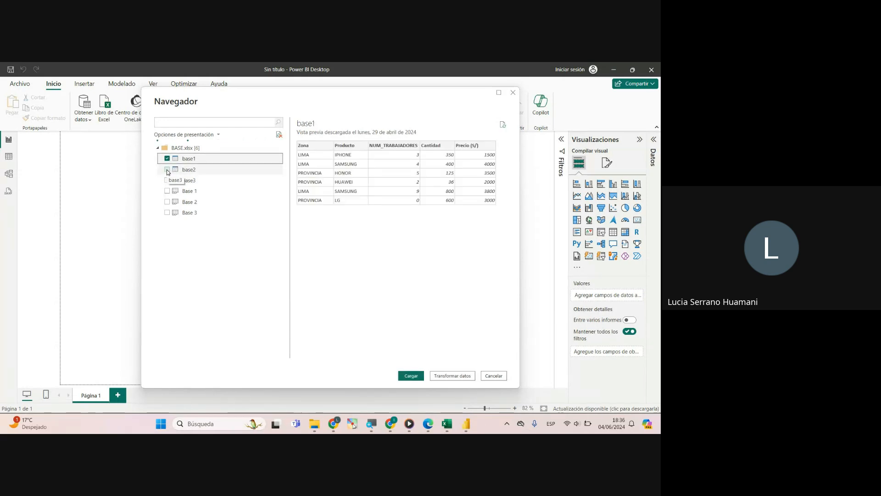
left_click(167, 180)
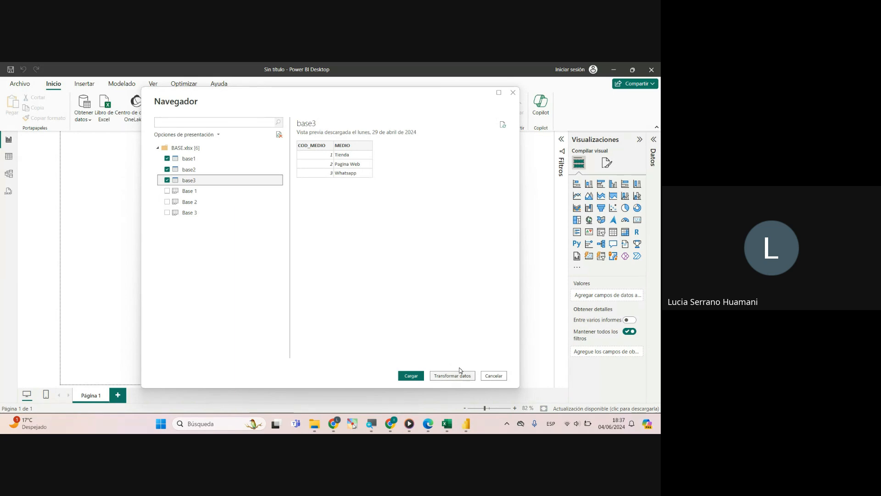
left_click(409, 377)
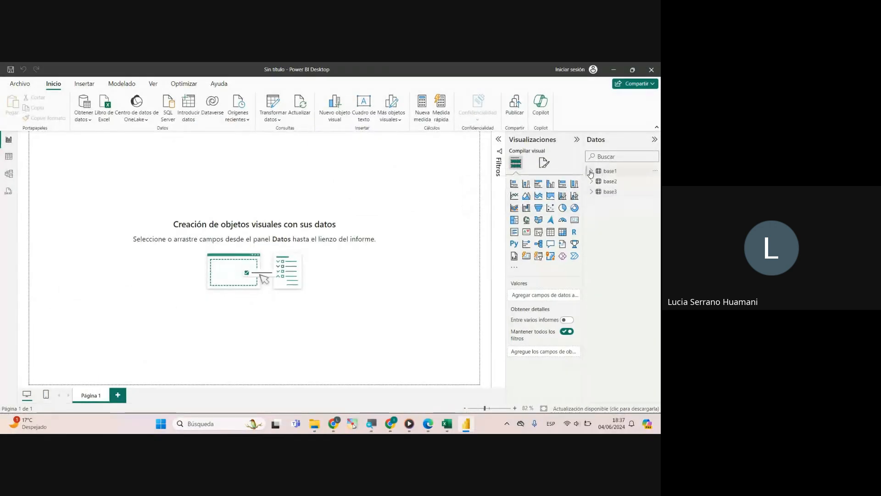
Expand the base1 and base2 tables to view their fields and collapse both again.
left_click(591, 171)
left_click(592, 233)
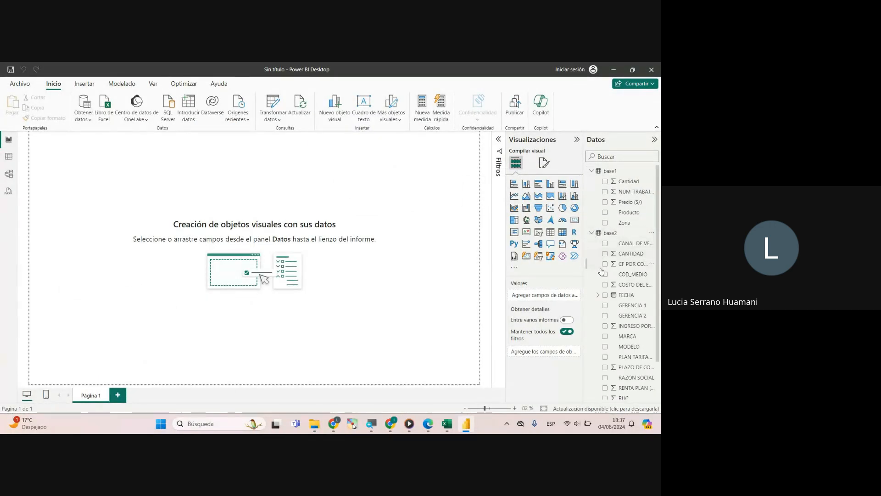
left_click(592, 232)
left_click(591, 171)
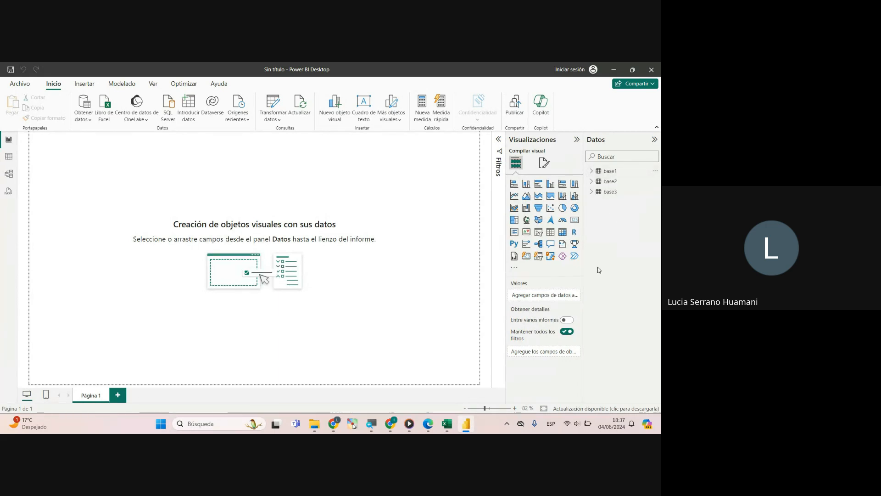
Open the table view and examine the rows and columns of base1, base2 and base3, finishing on base1.
left_click(8, 158)
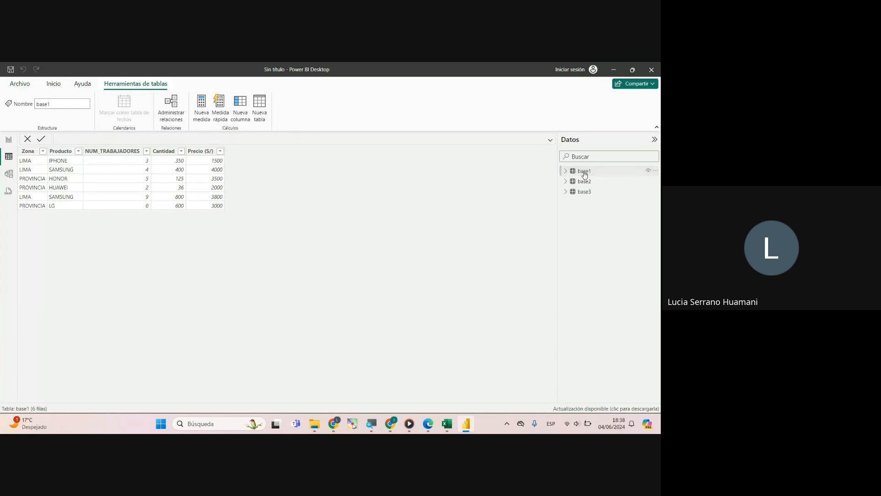
mouse_move(585, 175)
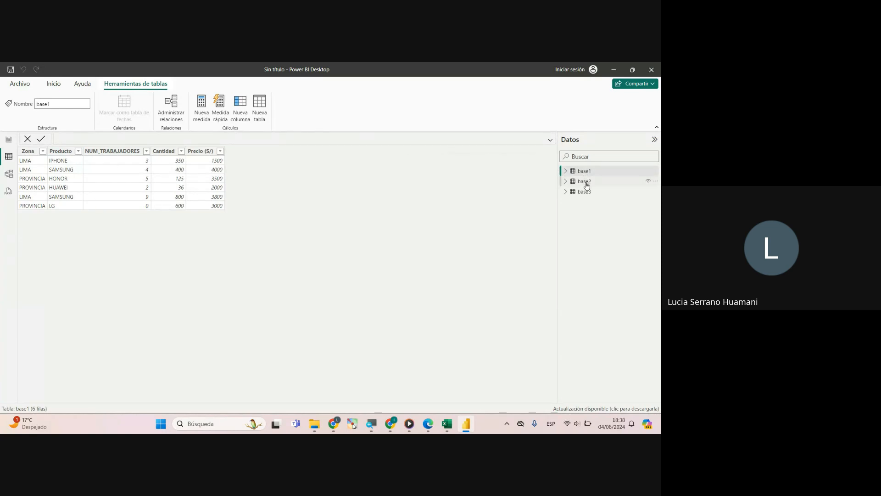
left_click(585, 182)
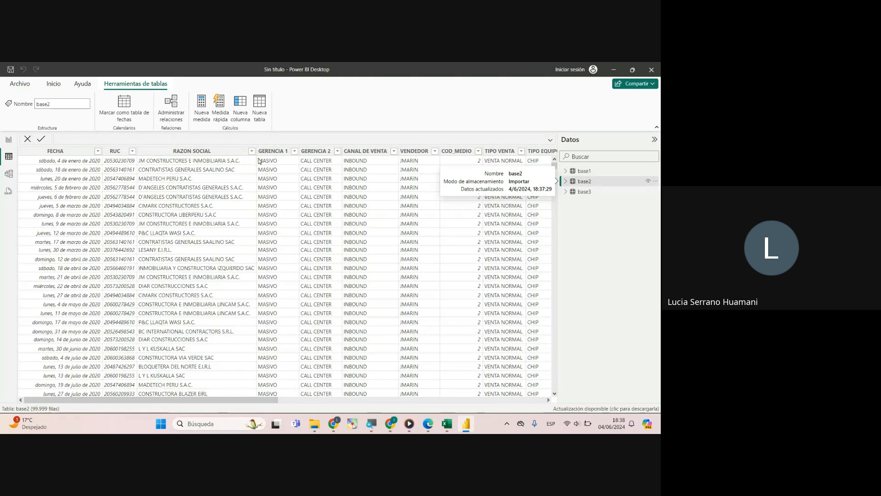
left_click_drag(231, 399, 153, 382)
left_click(586, 192)
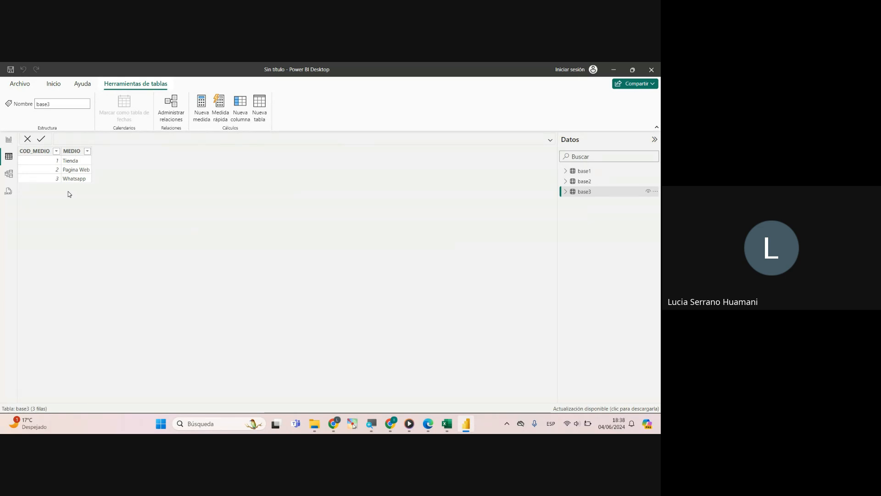
left_click(584, 171)
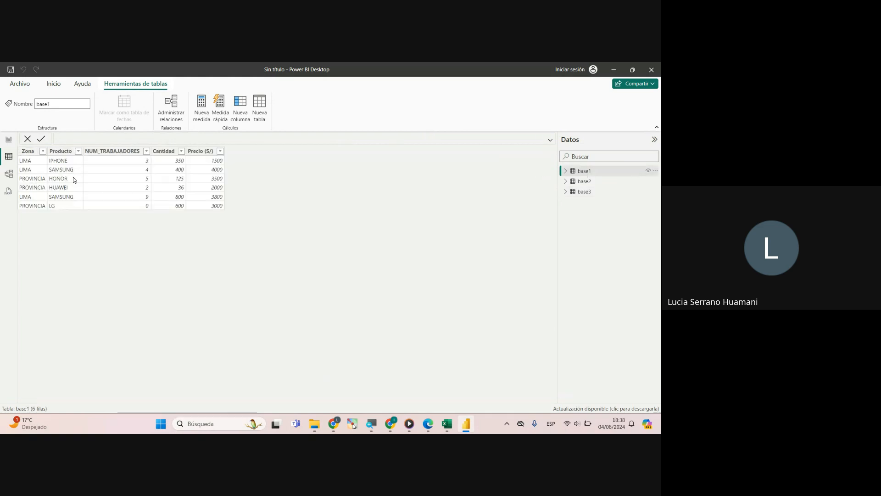
Show the report canvas, check the class chat in the Google Meet call, and return to Power BI Desktop.
left_click(13, 143)
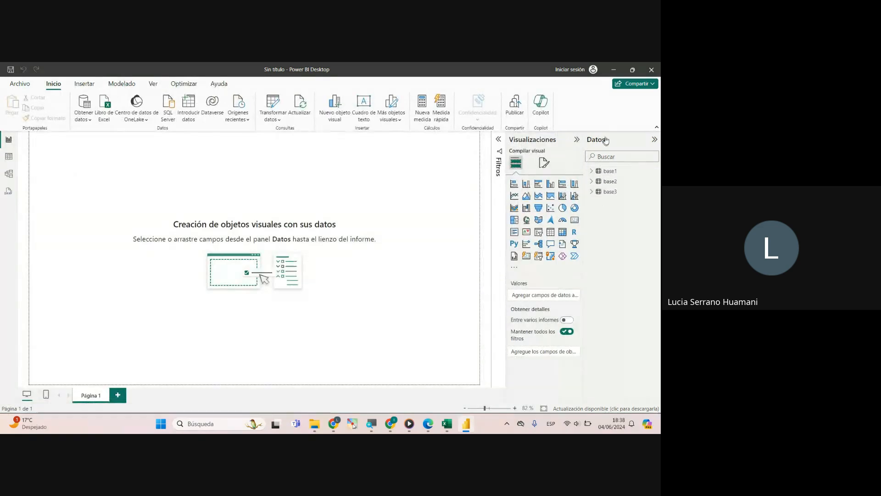
mouse_move(333, 423)
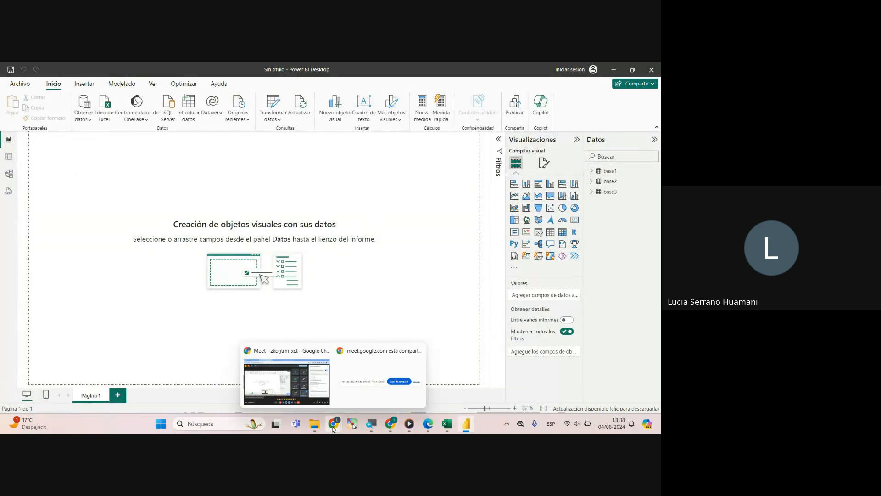
left_click(285, 379)
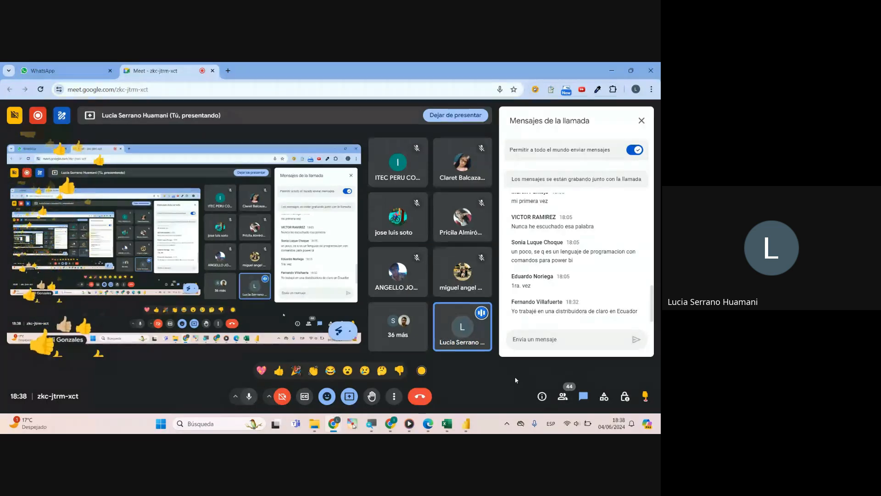
key("alt+Tab")
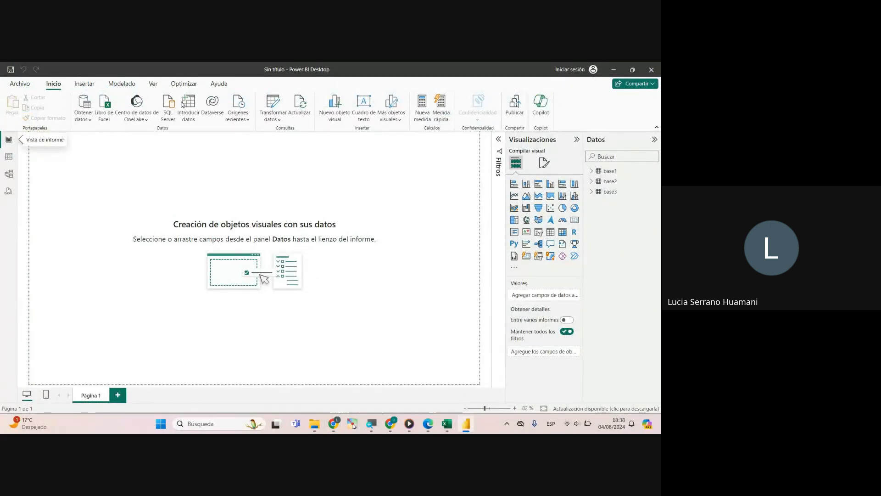
Examine the Zona, Producto, NUM_TRABAJADORES, Cantidad and Precio (S/) columns of base1 in the table view, with a brief look at the report canvas.
left_click(8, 158)
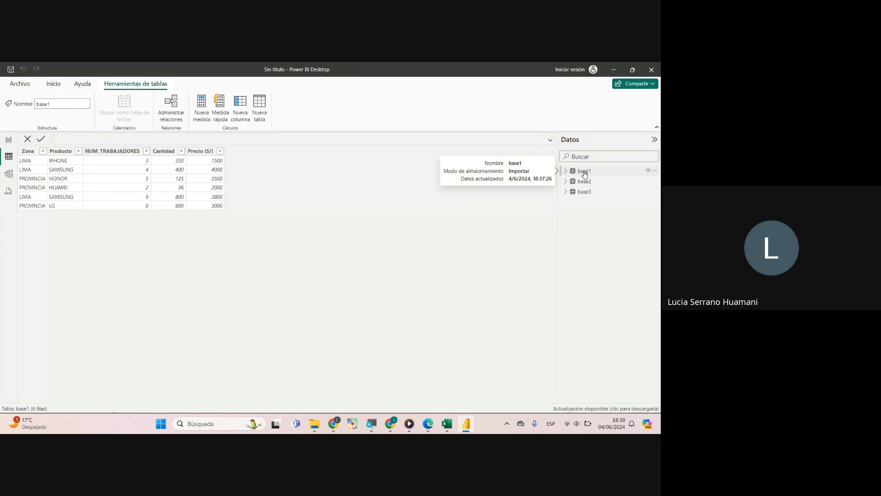
left_click(566, 170)
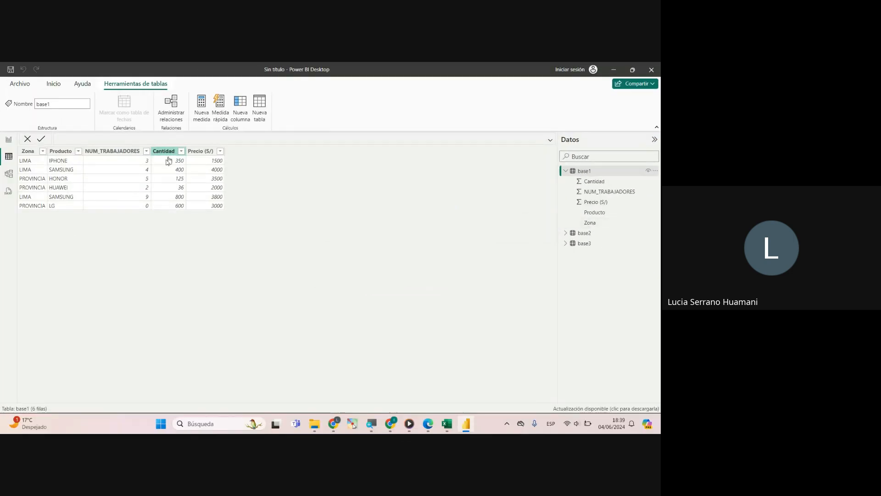
left_click(162, 180)
left_click(122, 182)
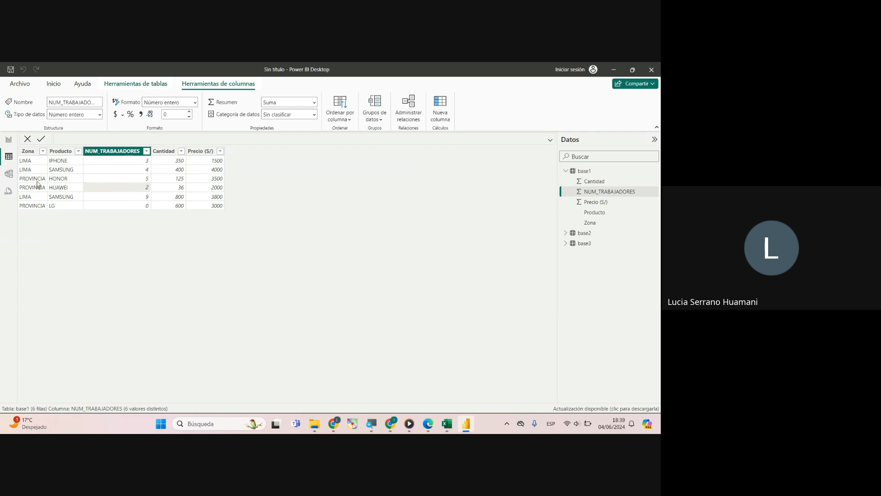
left_click(28, 153)
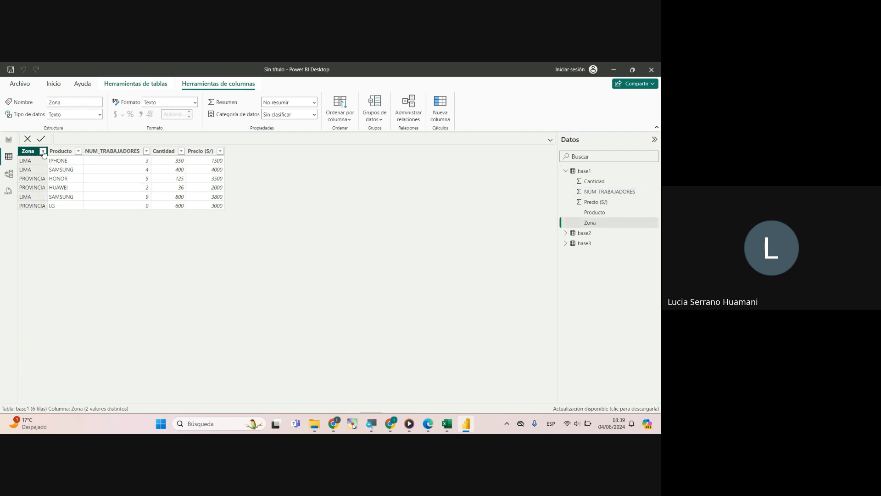
left_click(59, 153)
left_click(90, 153)
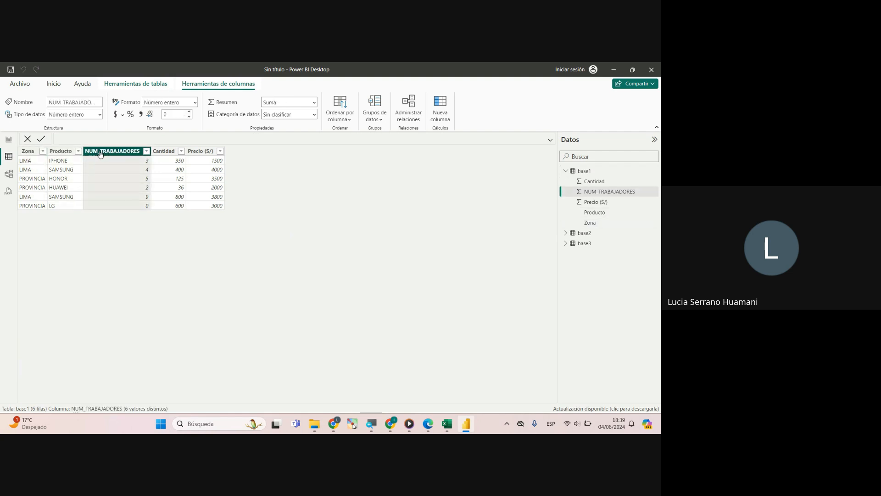
left_click(165, 154)
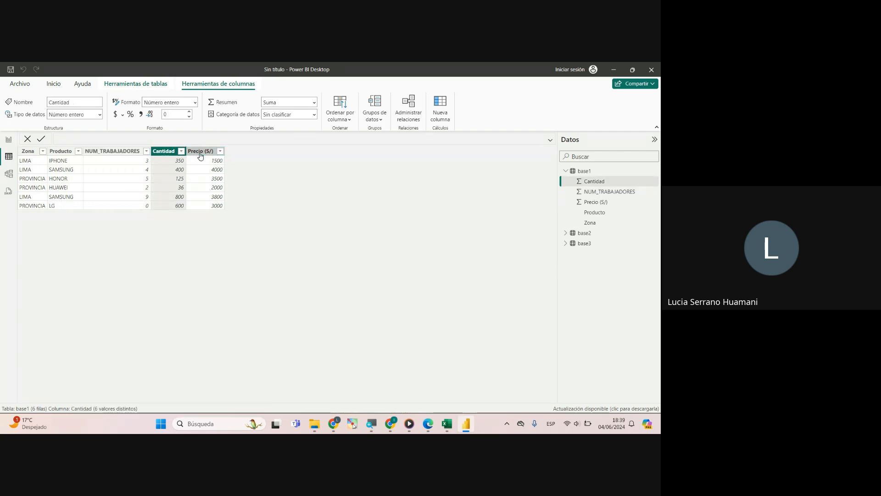
left_click(200, 152)
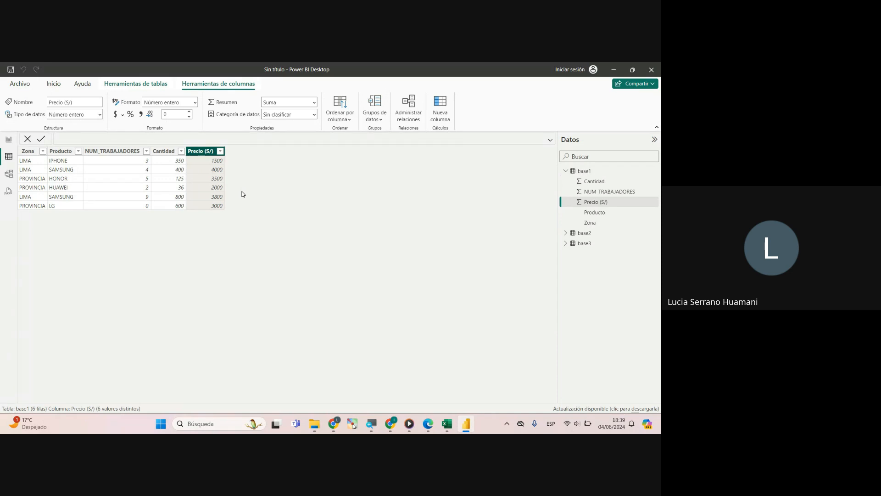
left_click(178, 162)
left_click(199, 162)
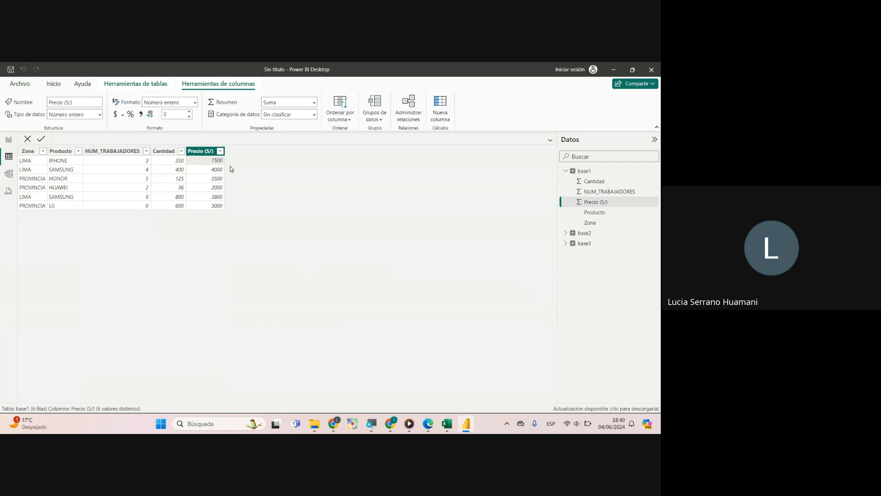
left_click(8, 139)
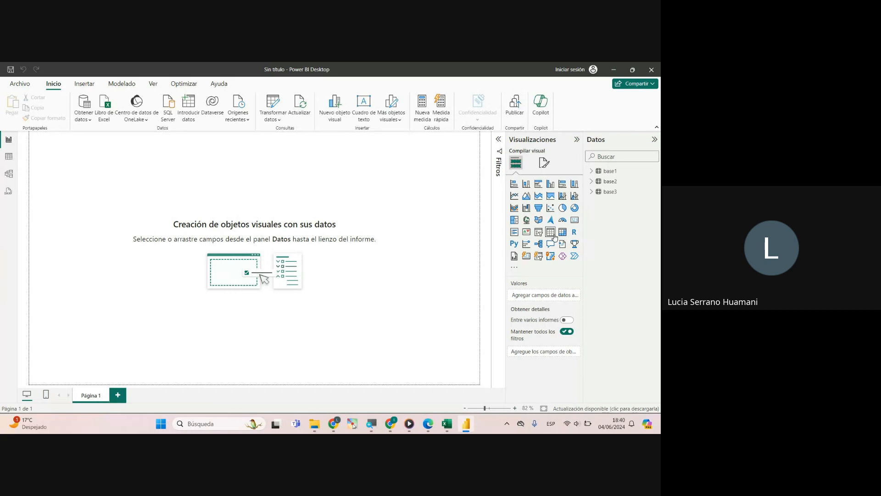
left_click(8, 156)
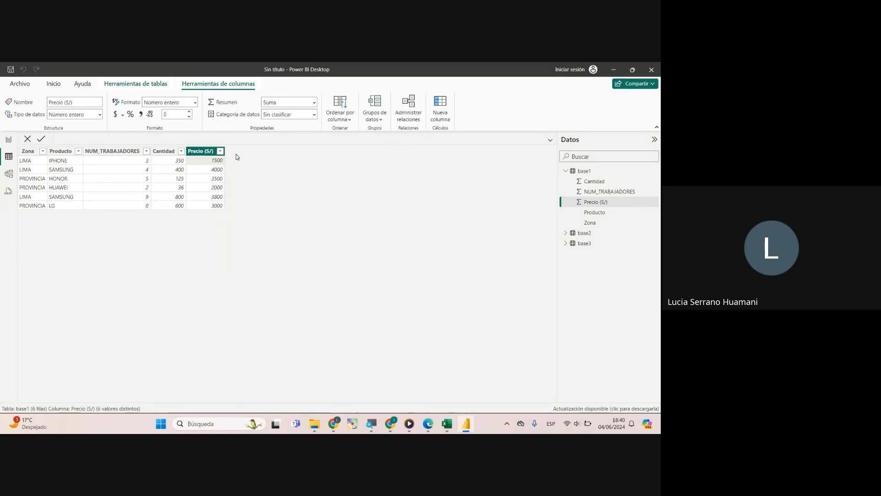
Switch to the Google Meet call, read the participants' chat replies, and return to Power BI Desktop.
mouse_move(333, 423)
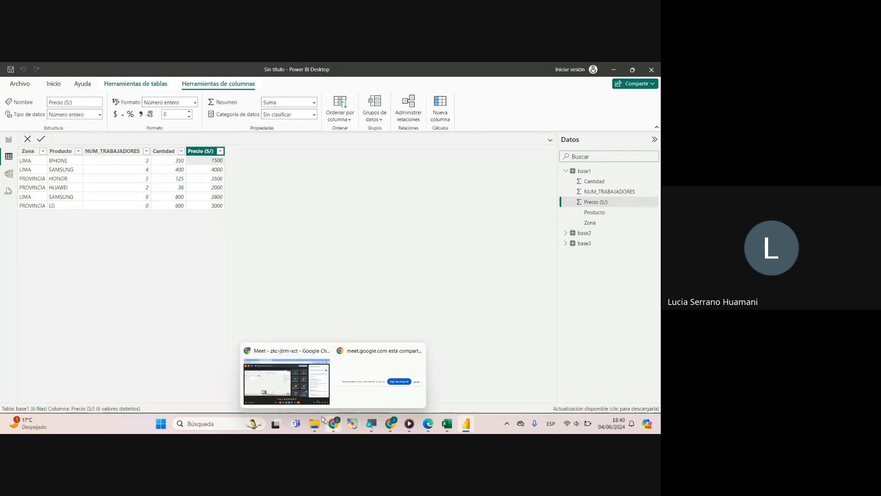
left_click(286, 384)
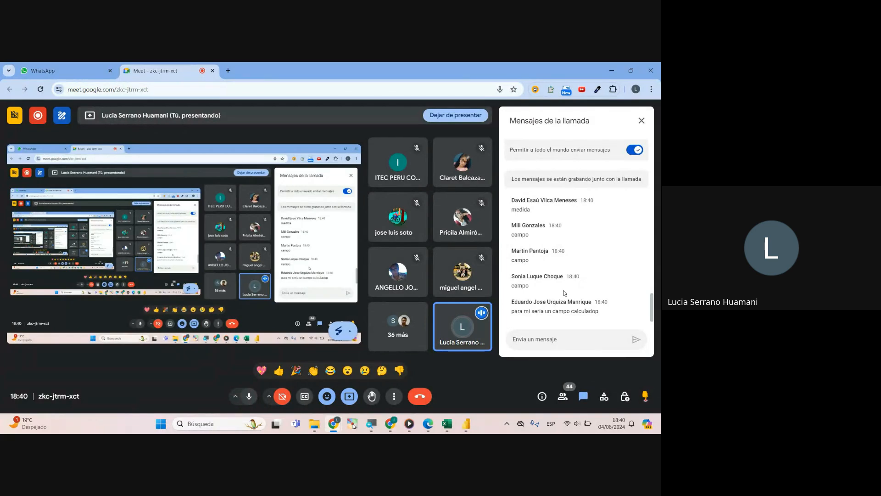
scroll(560, 289, "up", 2)
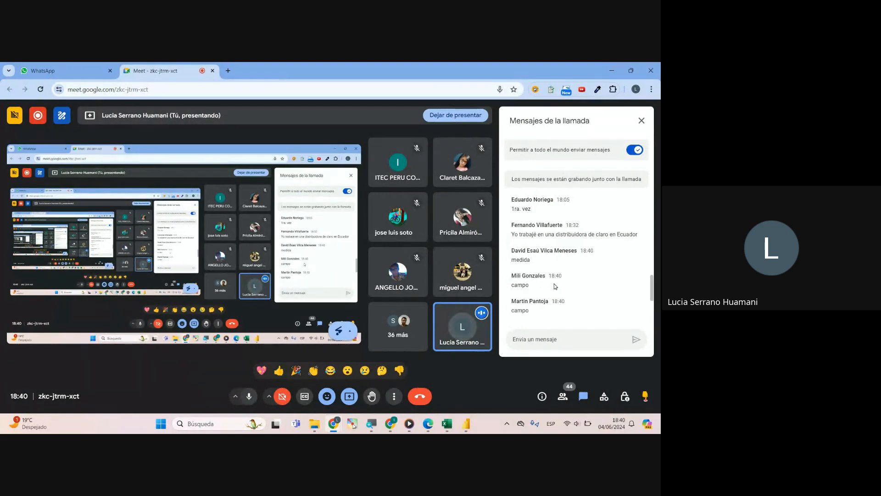
scroll(555, 286, "down", 2)
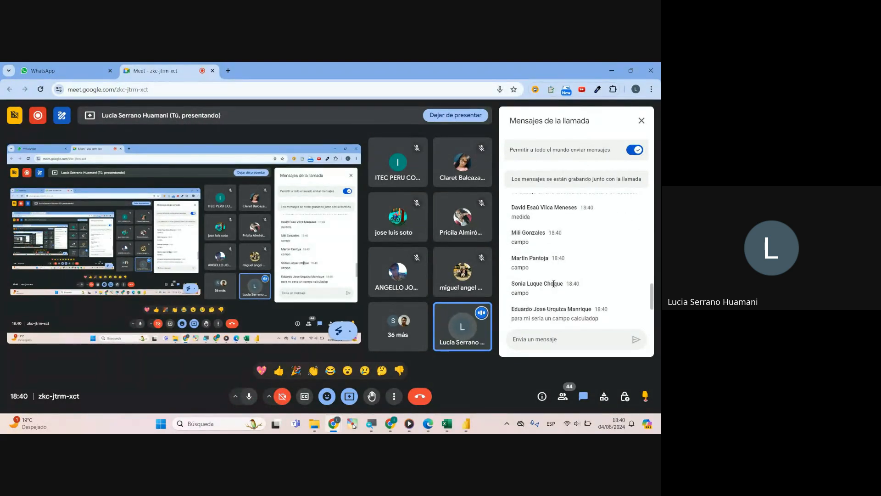
scroll(554, 283, "down", 2)
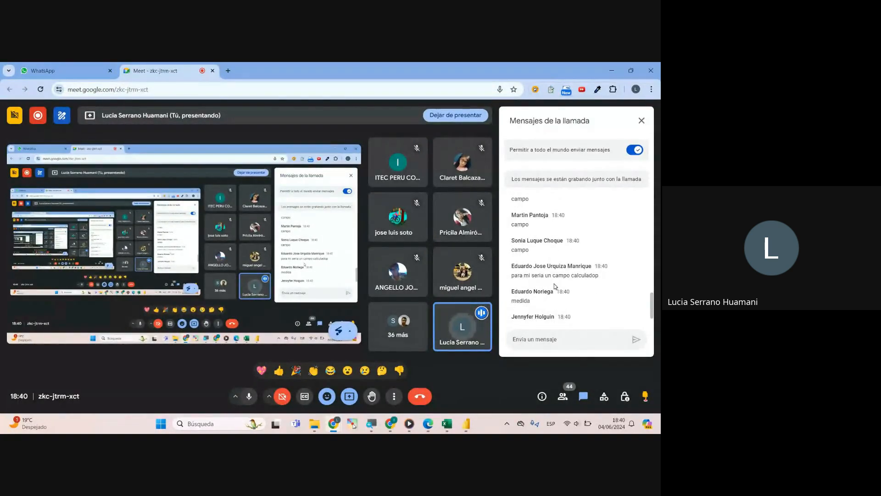
scroll(555, 286, "down", 1)
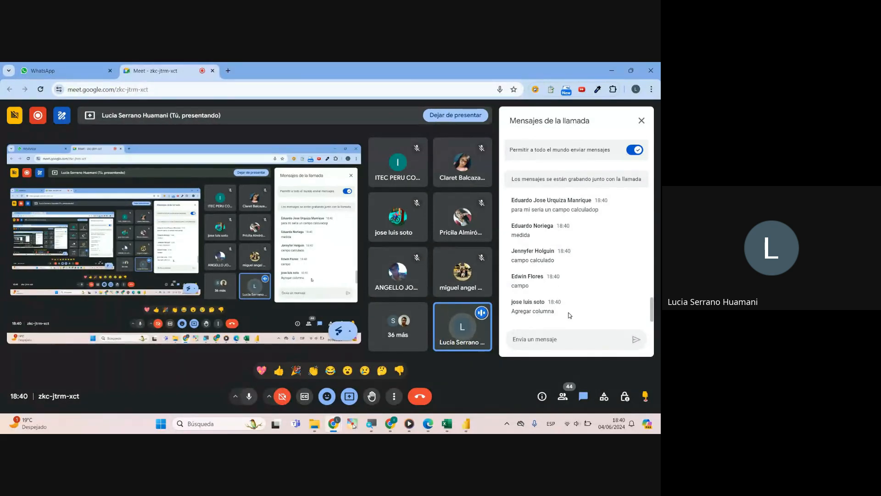
key("alt+Tab")
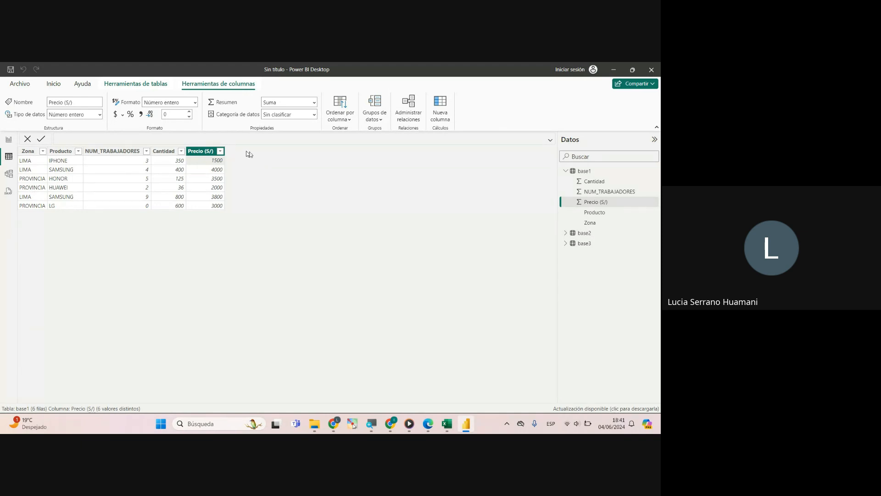
Examine the Cantidad and Precio (S/) values of base1 row by row.
left_click(171, 163)
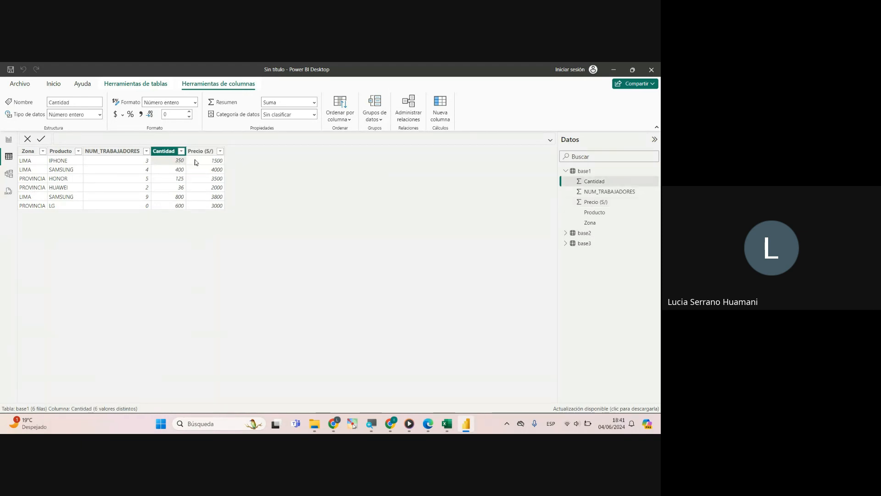
left_click(200, 162)
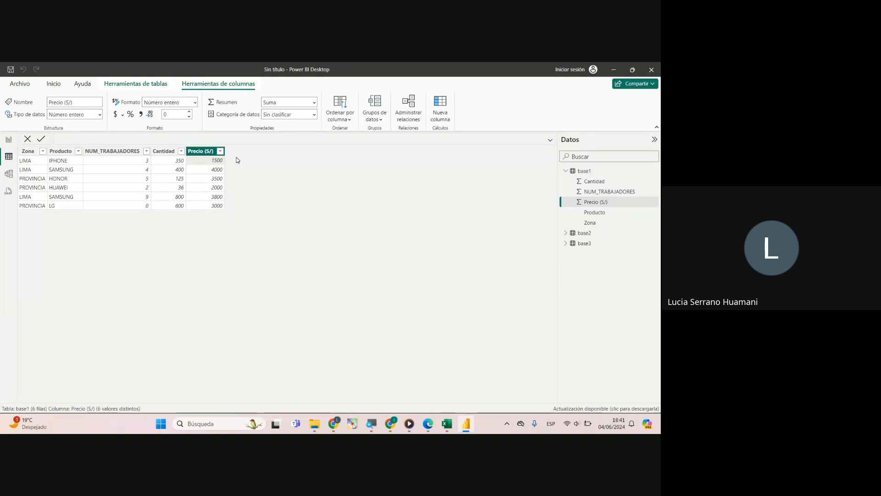
left_click(175, 162)
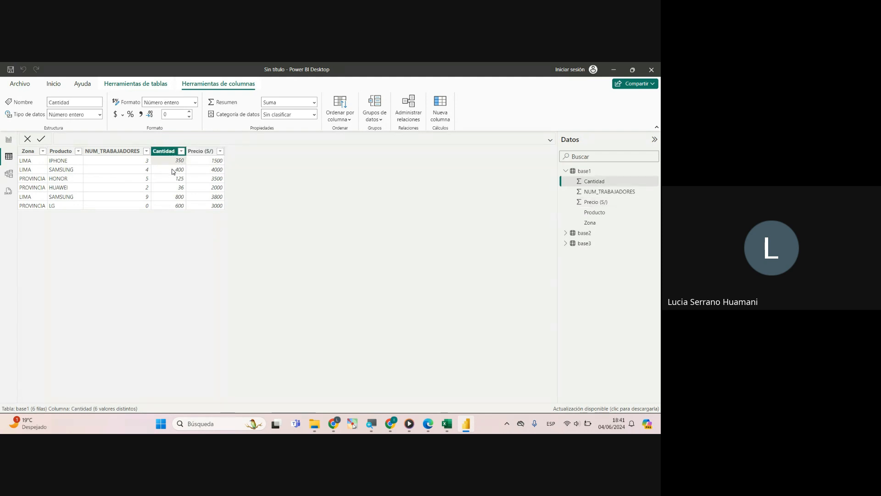
left_click(197, 173)
left_click(177, 182)
left_click(202, 195)
left_click(178, 196)
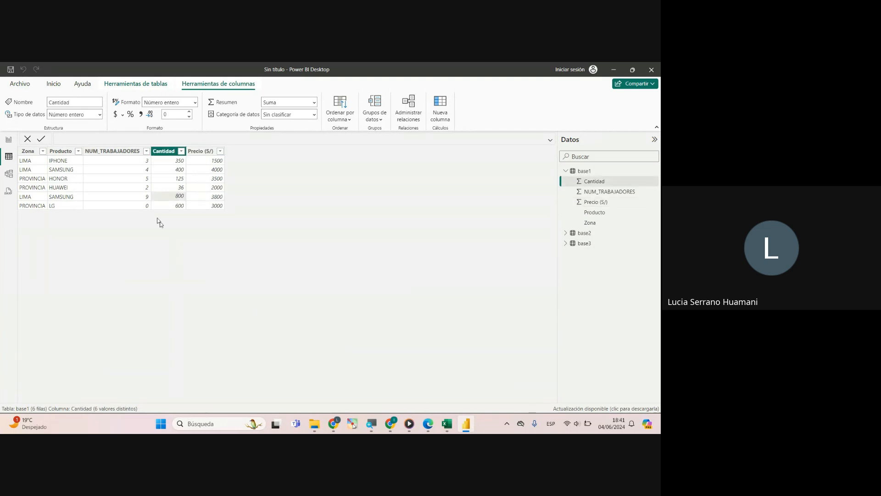
left_click(217, 170)
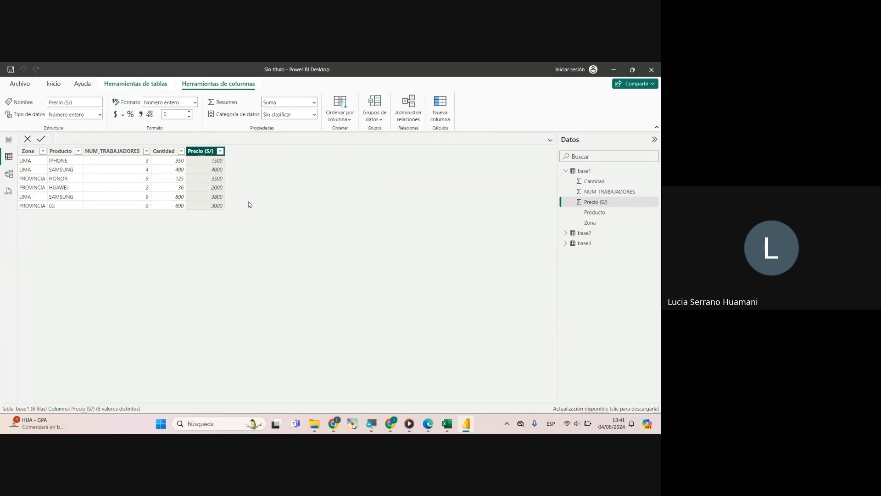
left_click(203, 161)
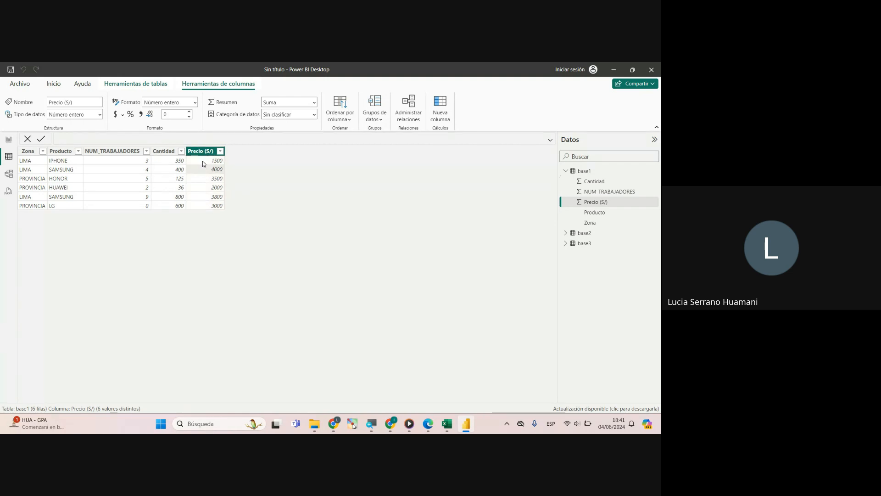
Add a new calculated column to the base1 table after Precio (S/).
left_click(200, 152)
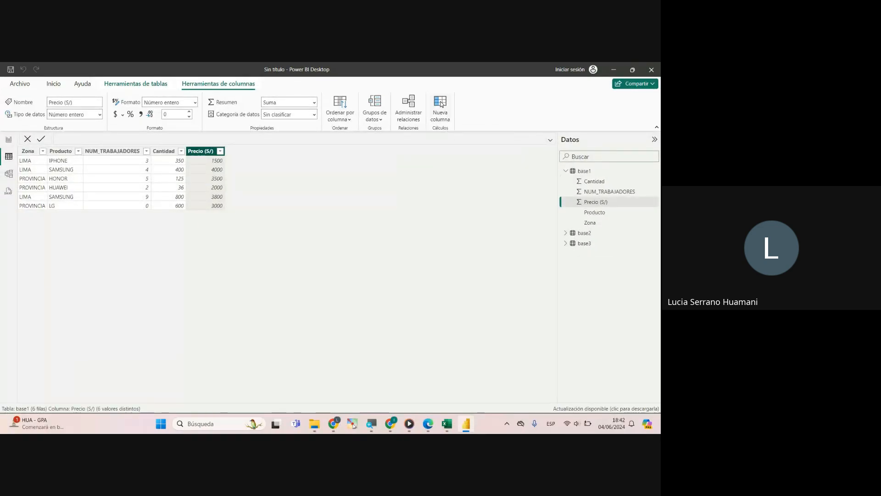
left_click(442, 104)
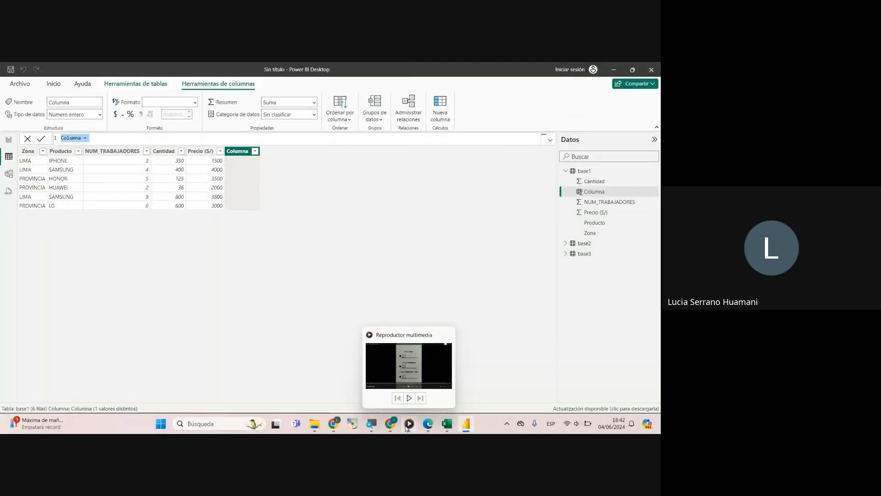
Mark the formula bar with a blue rectangle using the screen annotation tool, and end the annotation.
left_click(352, 423)
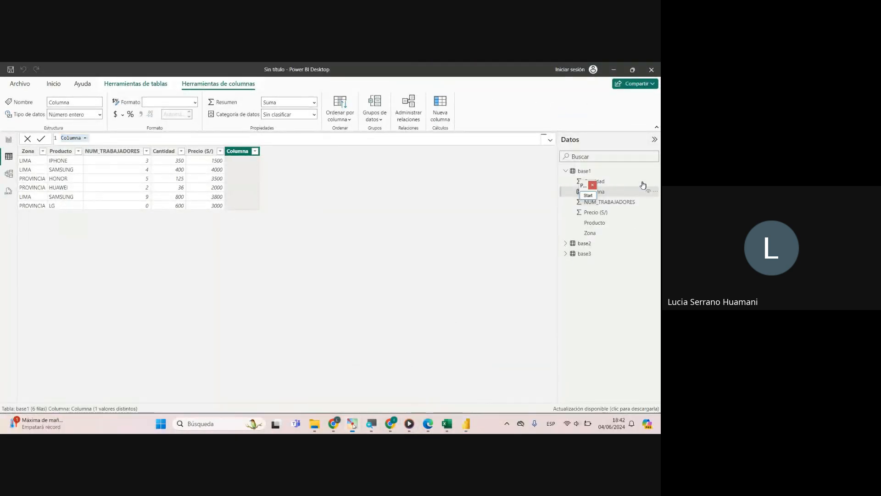
left_click(588, 195)
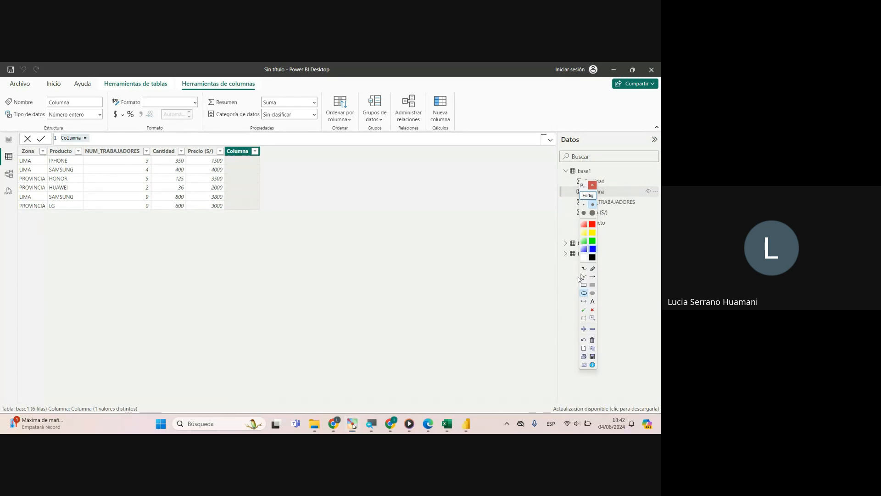
left_click(583, 284)
mouse_move(53, 131)
left_mouse_down()
mouse_move(65, 144)
mouse_move(448, 156)
mouse_move(557, 149)
left_mouse_up()
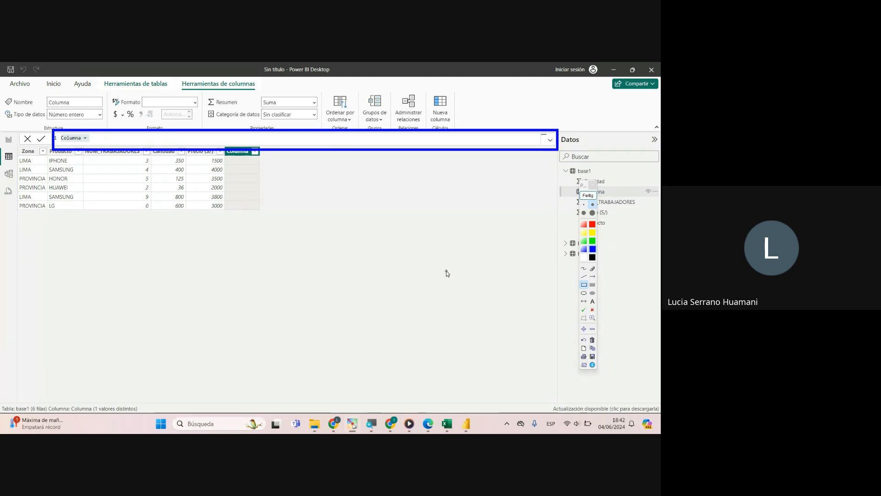
left_click(588, 196)
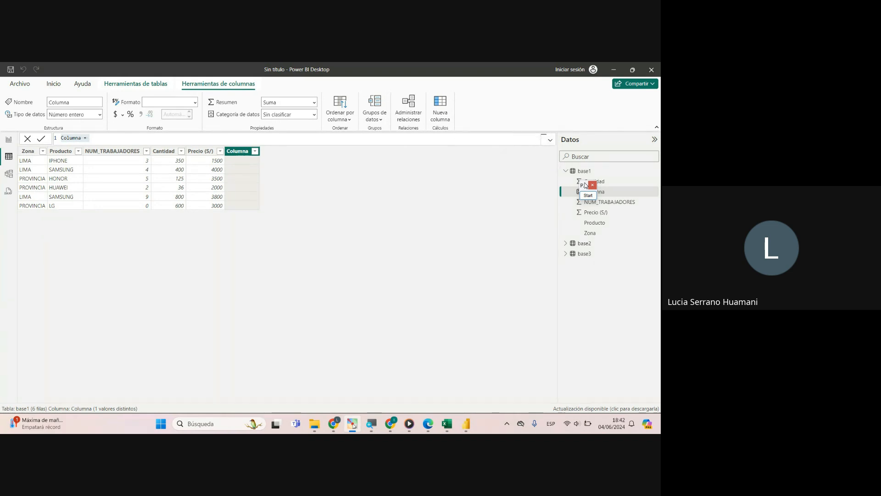
Draw a blue arrow pointing to the formula bar's expand control, and end the annotation.
left_click(587, 195)
left_click(593, 276)
mouse_move(520, 265)
left_mouse_down()
mouse_move(528, 185)
mouse_move(551, 149)
left_mouse_up()
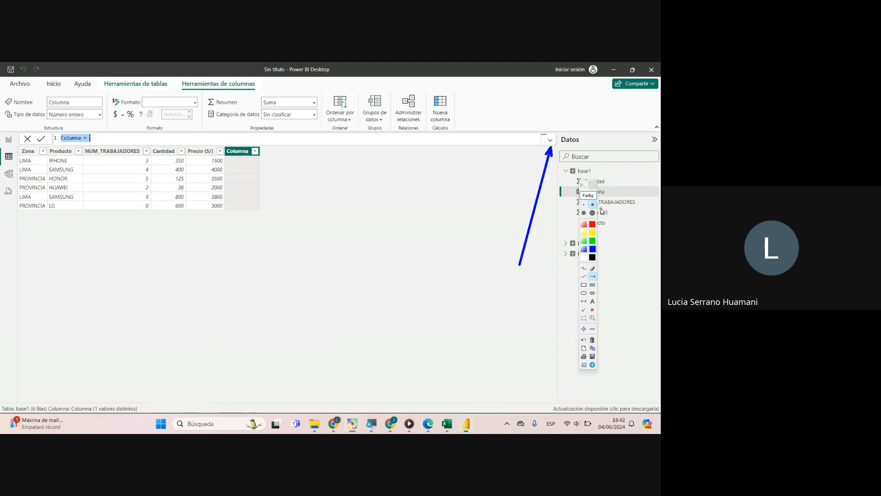
left_click(587, 195)
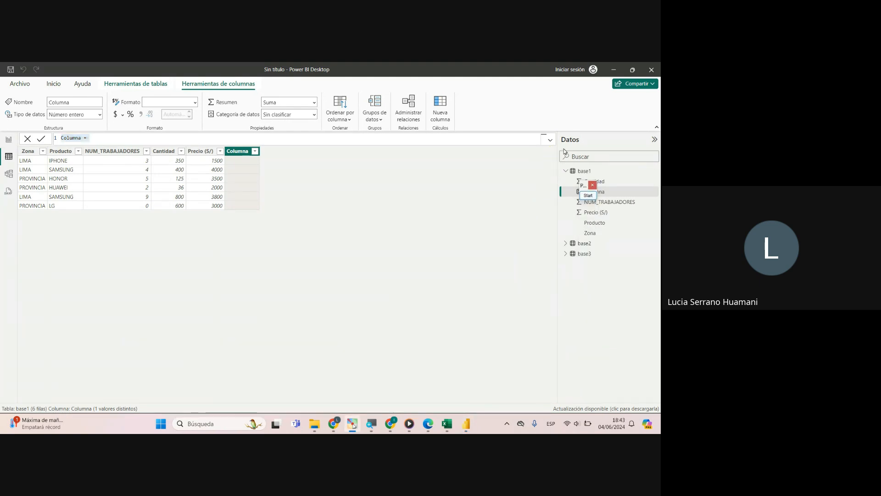
Rename the new column from Columna to Importe in its expanded formula, and collapse the formula area again.
left_click(550, 143)
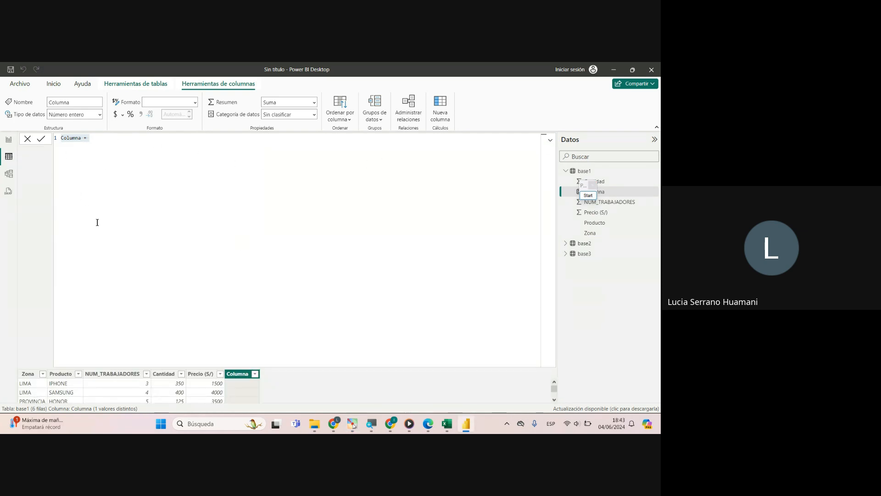
left_click(134, 158)
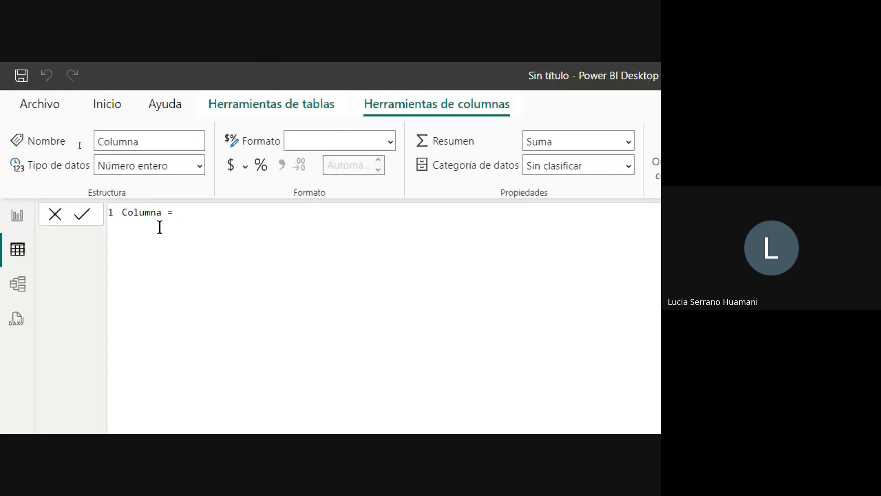
left_click_drag(162, 214, 122, 212)
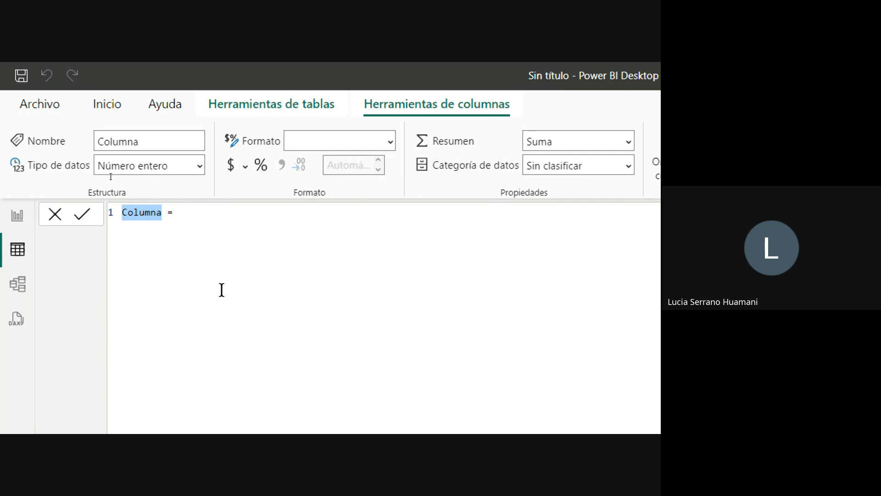
key("BackSpace")
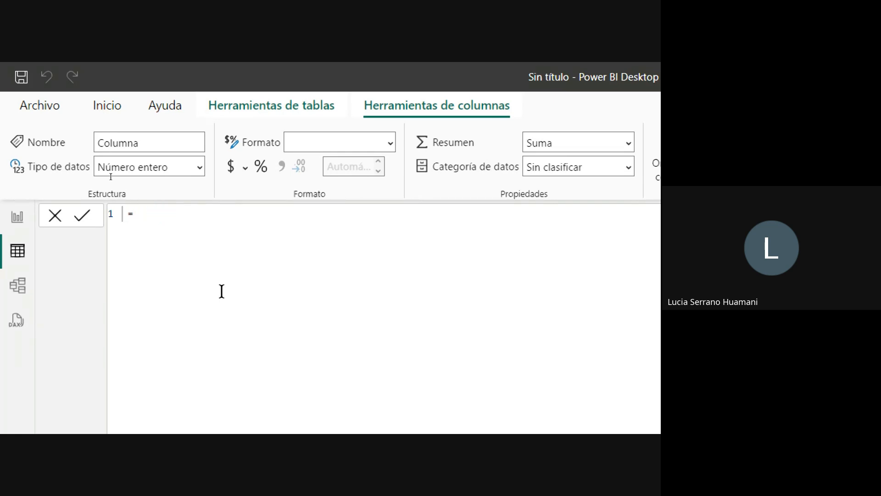
type("Importe")
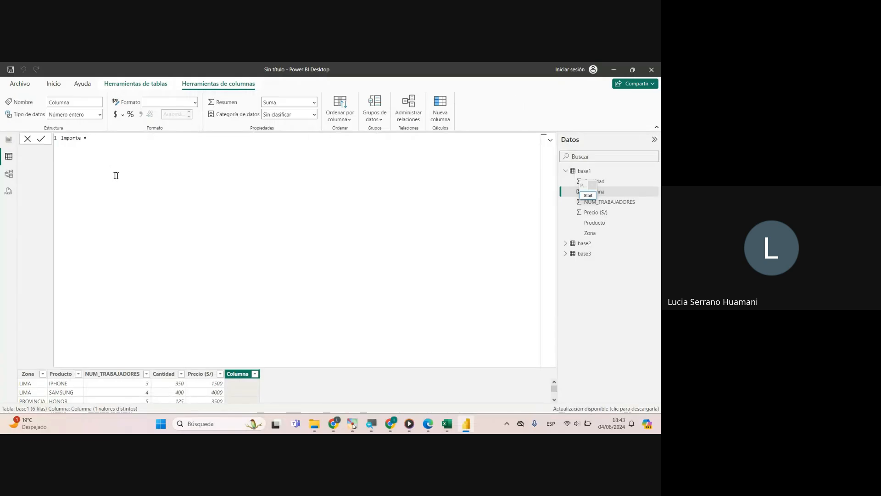
left_click(550, 142)
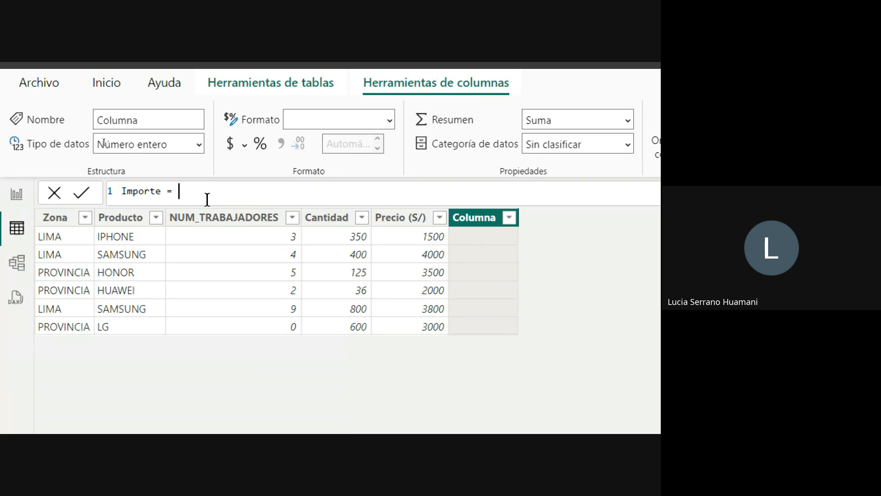
type("ca")
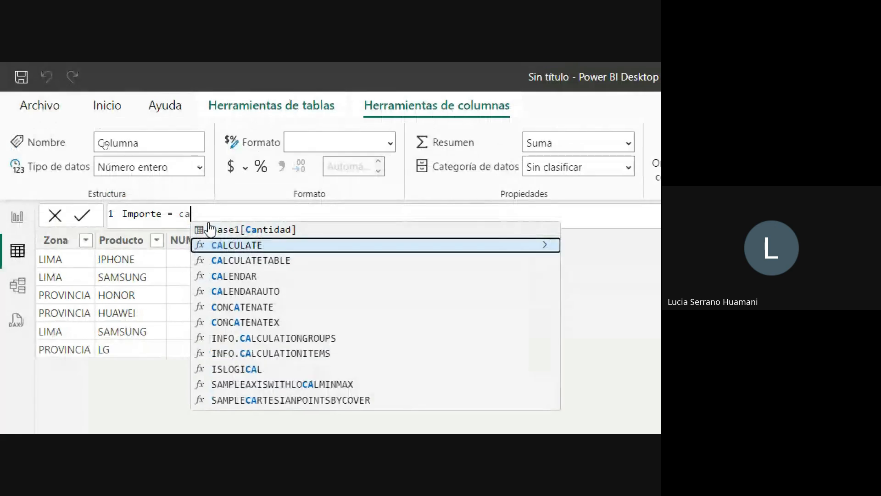
type("nti")
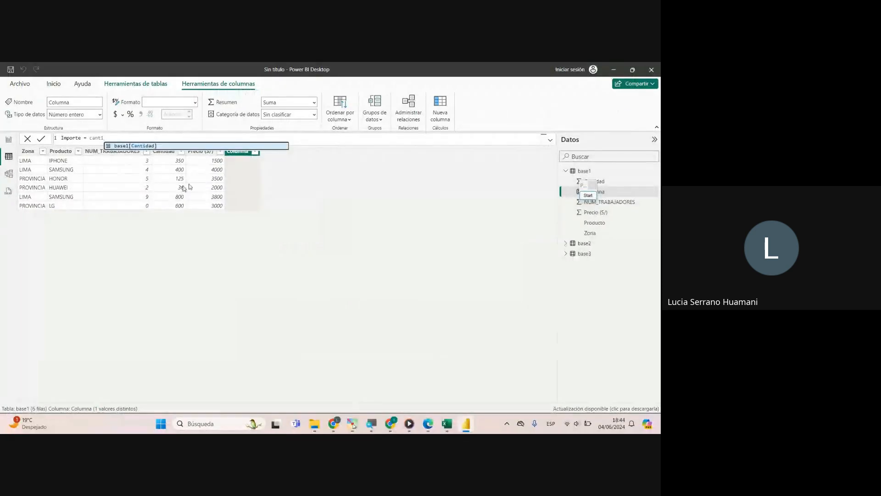
left_click(592, 185)
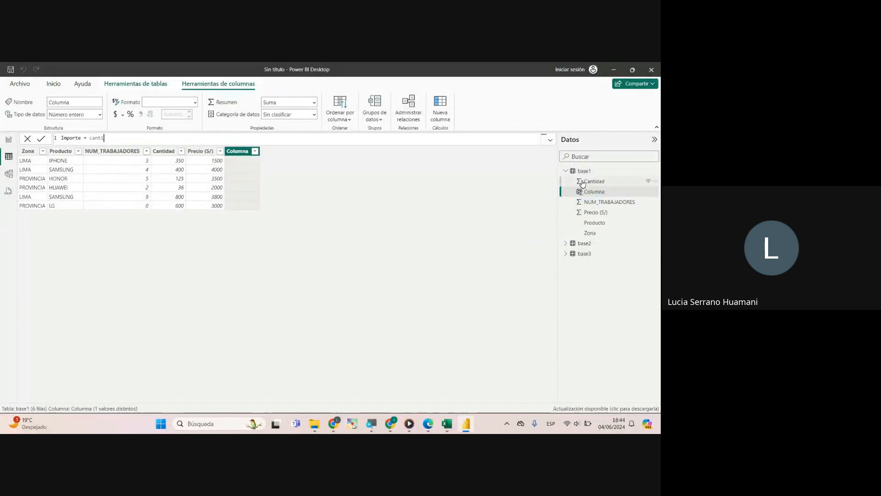
key("Return")
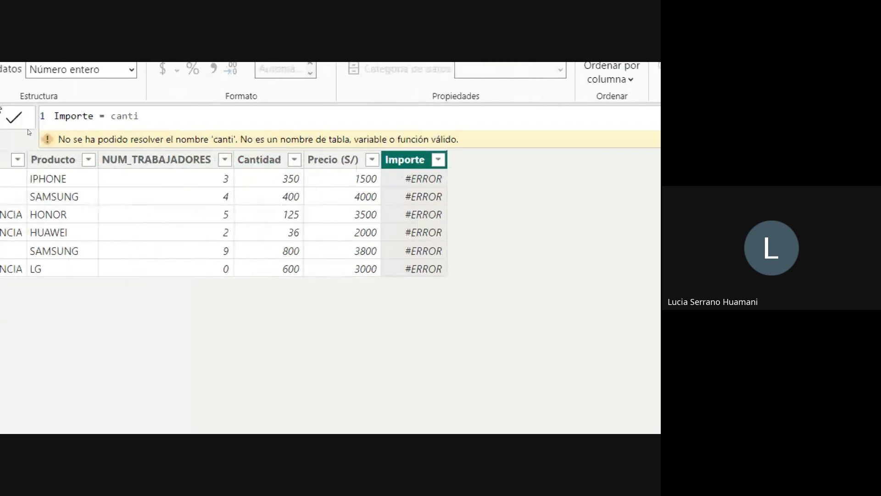
key("BackSpace")
key("BackSpace")
key("BackSpace")
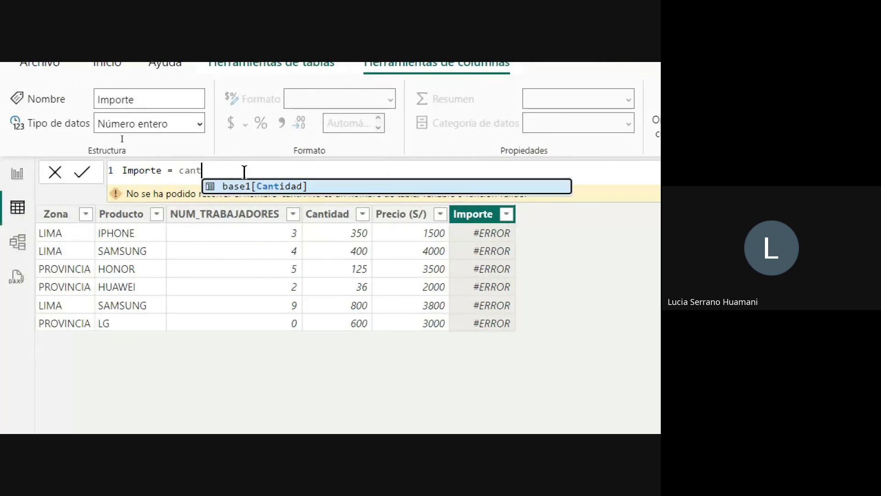
key("BackSpace")
key("BackSpace")
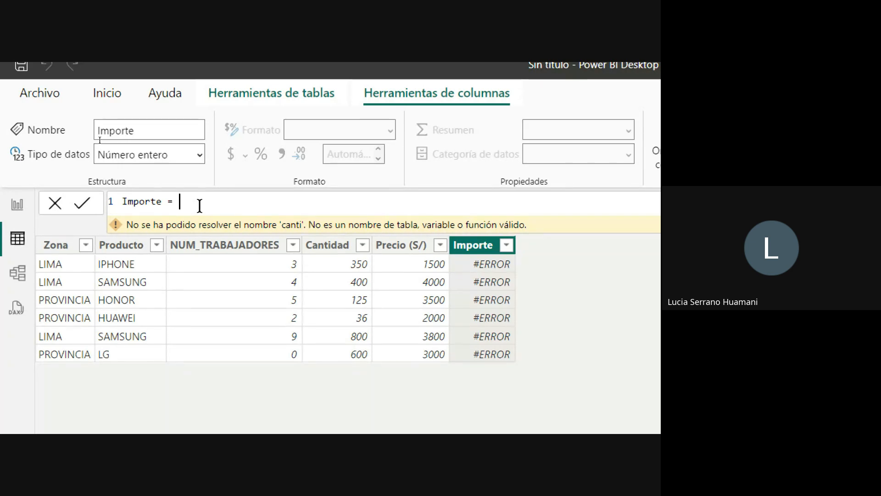
Define the Importe column as base1[Cantidad]*base1[Precio (S/)] and commit the formula.
type("base")
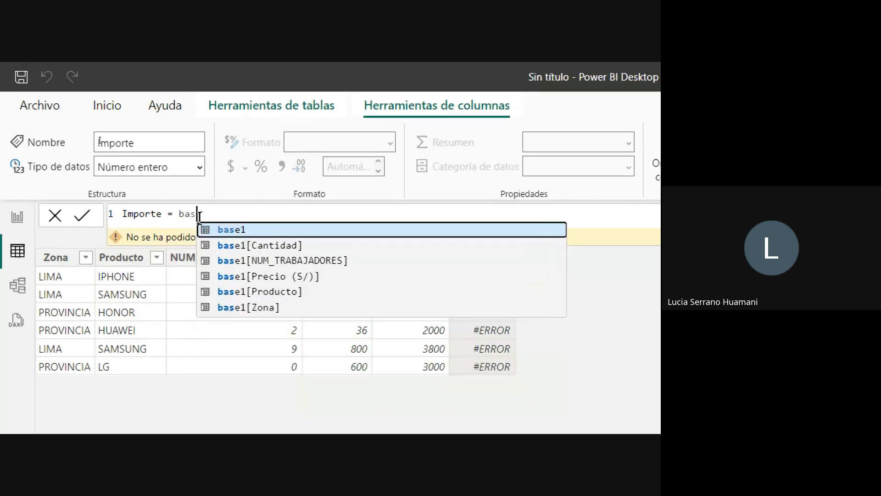
left_click(252, 234)
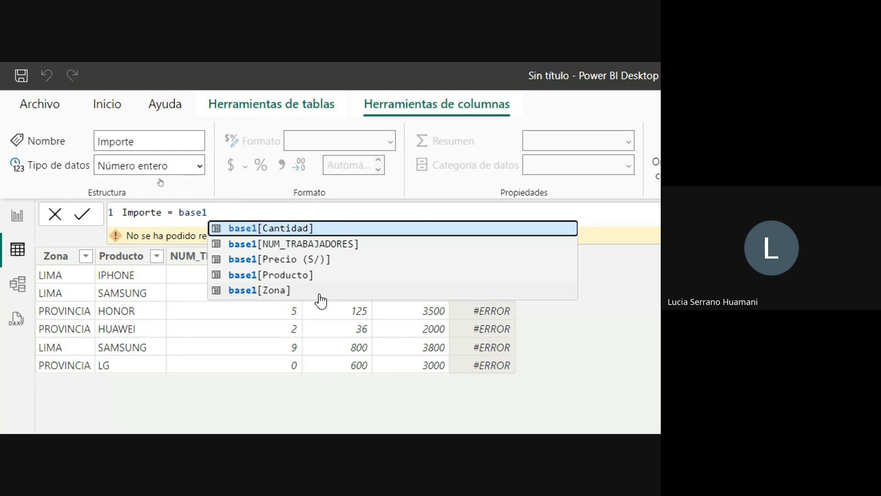
left_click(289, 231)
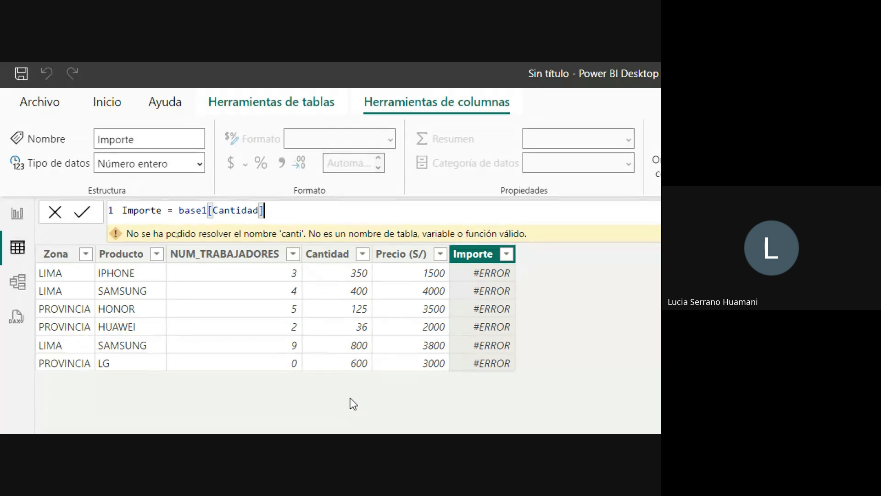
type("*")
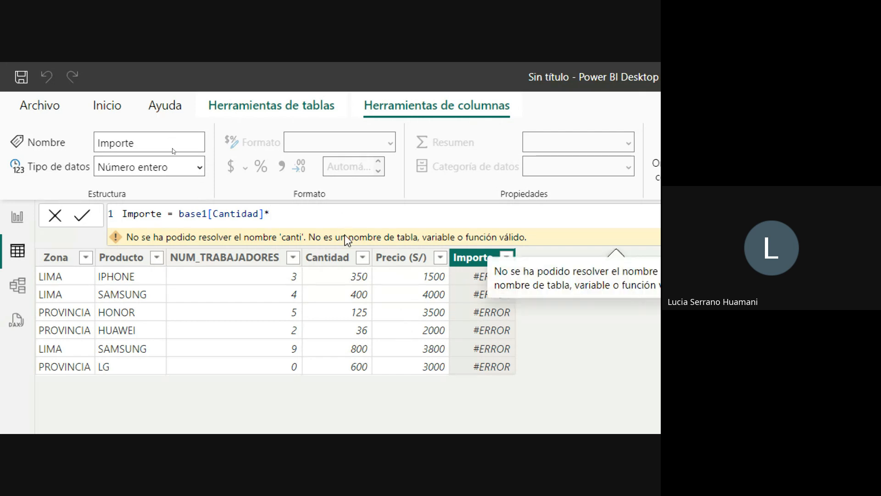
type("base")
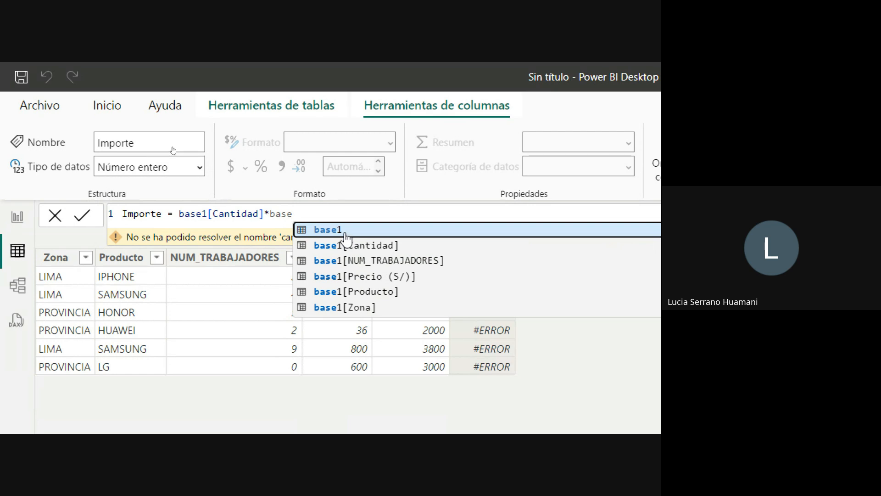
type("1")
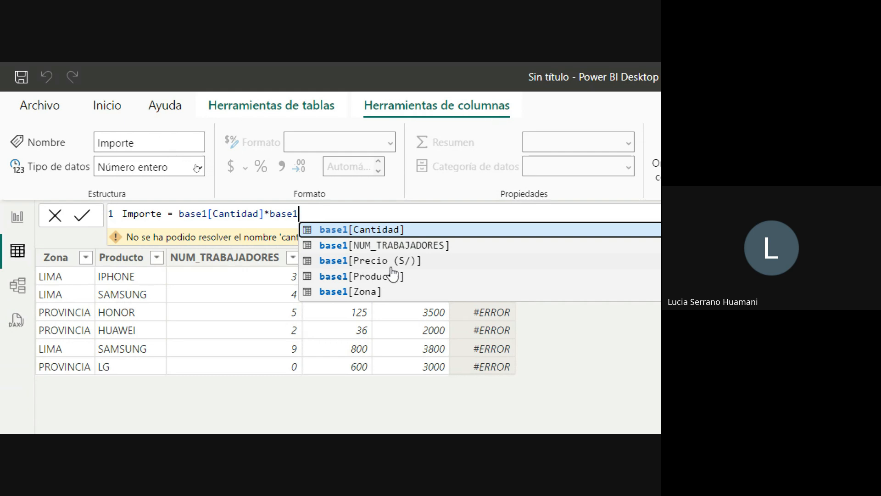
left_click(366, 265)
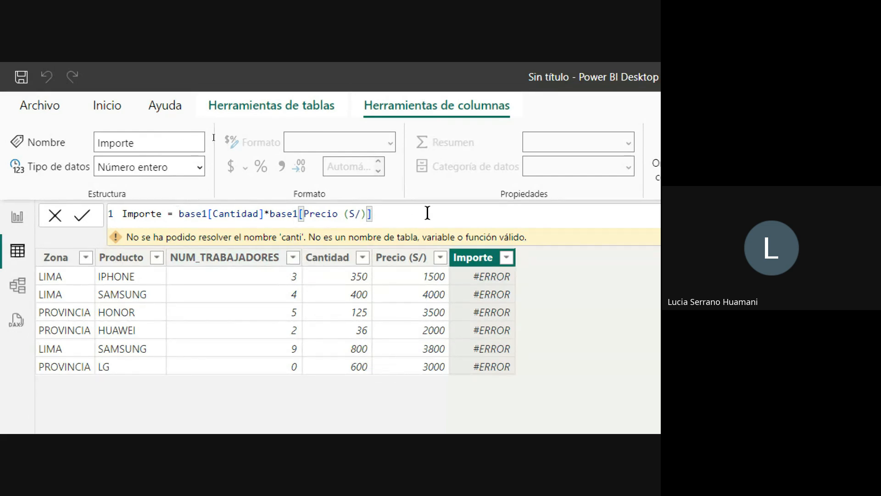
left_click(269, 213)
type("*")
left_click(382, 215)
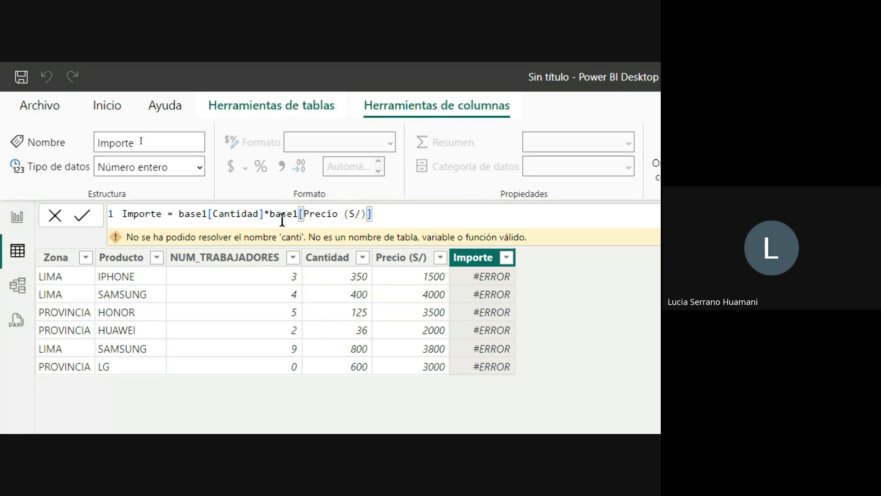
left_click(83, 226)
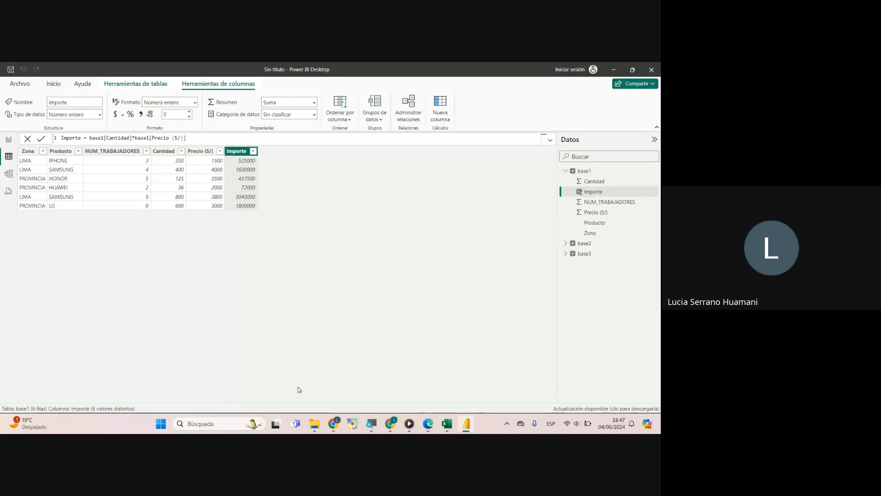
Check the class's responses in the Google Meet call, and return to Power BI to compare Cantidad, Precio (S/) and Importe in the IPHONE row.
left_click(334, 423)
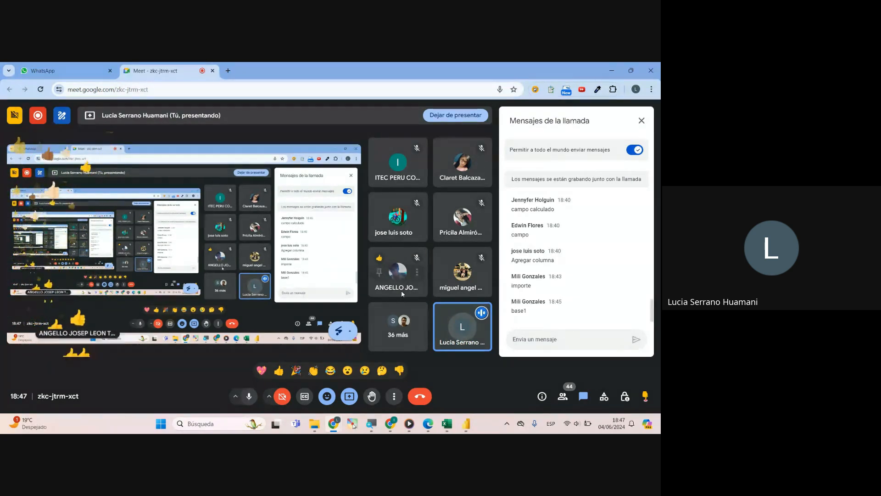
key("alt+Tab")
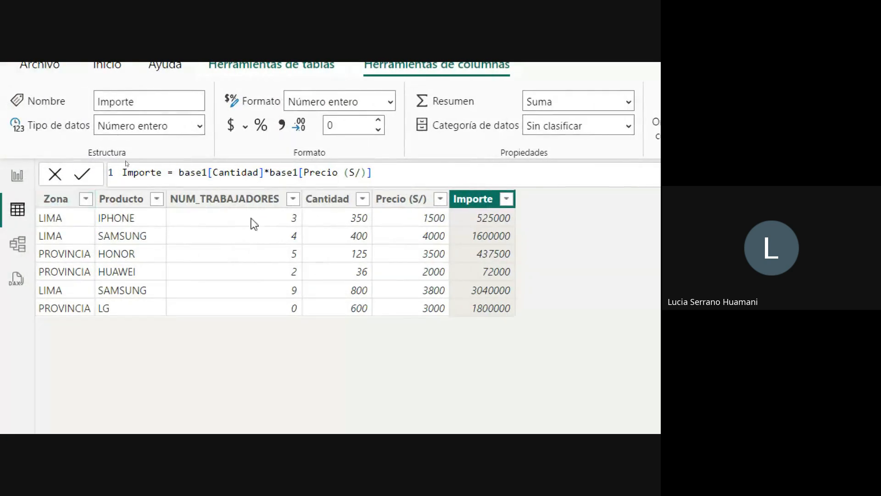
left_click(500, 237)
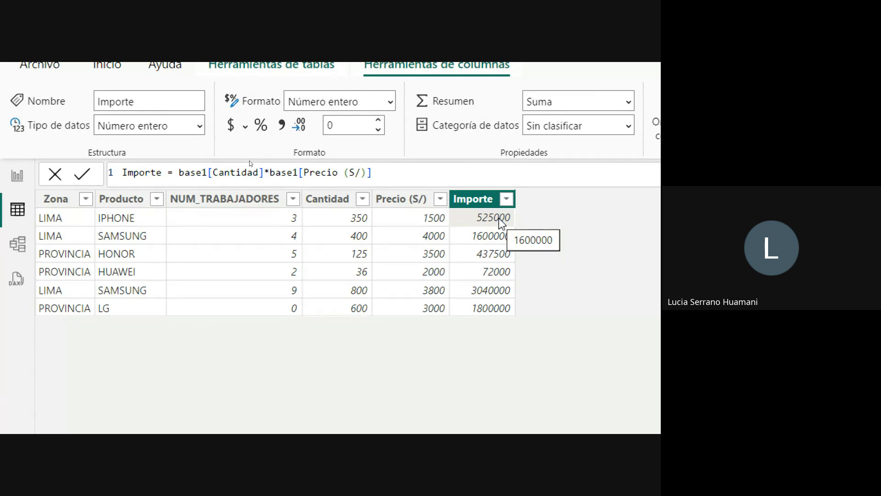
left_click(329, 222)
left_click(414, 222)
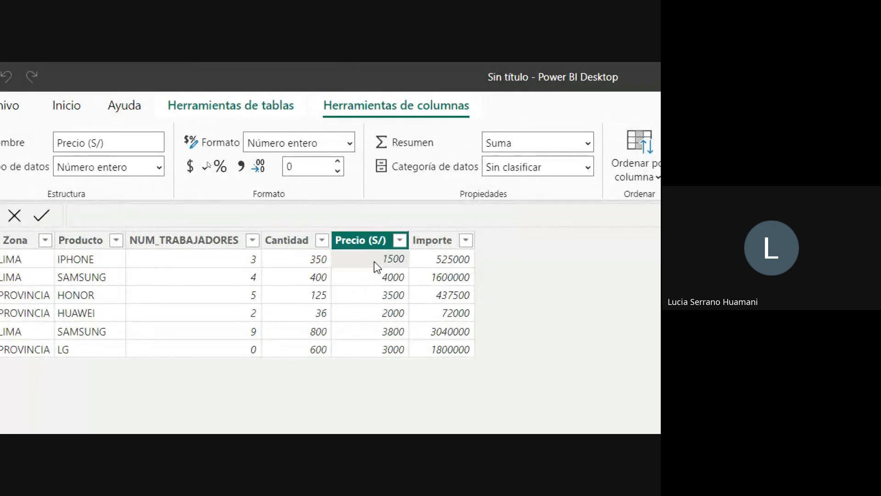
left_click(420, 261)
left_click(299, 260)
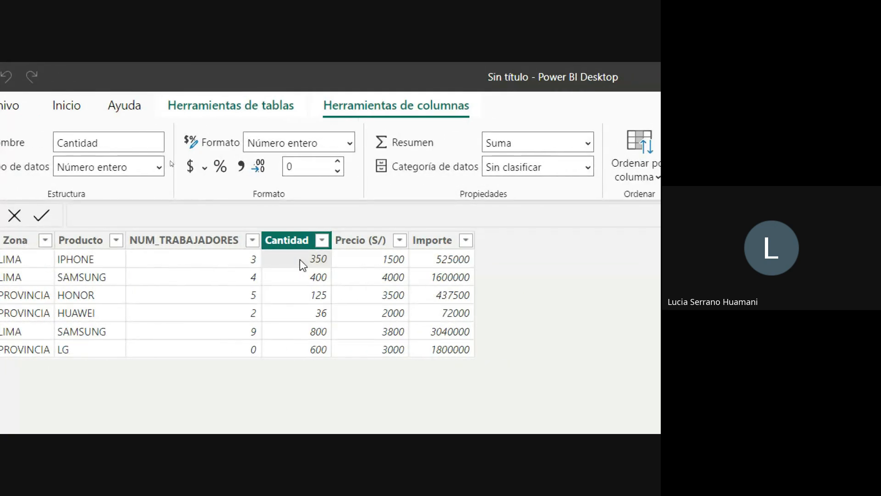
Set the format of the Precio (S/) column to Moneda.
left_click(361, 254)
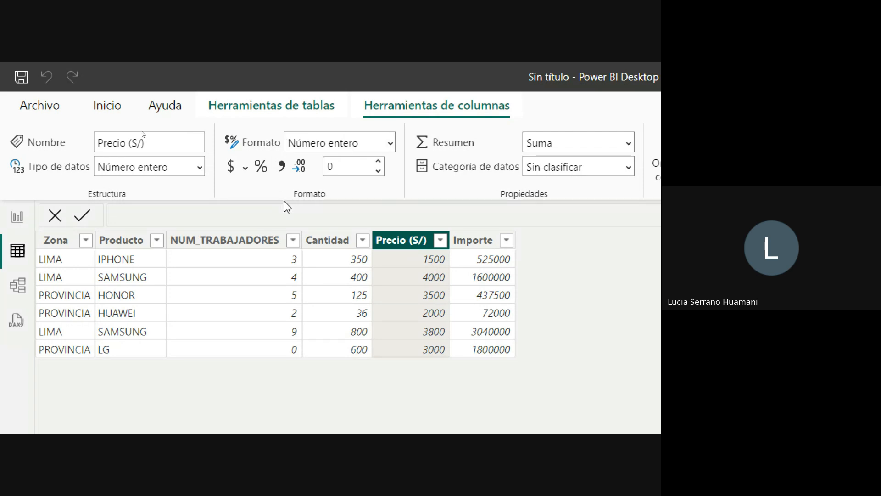
left_click_drag(289, 143, 359, 142)
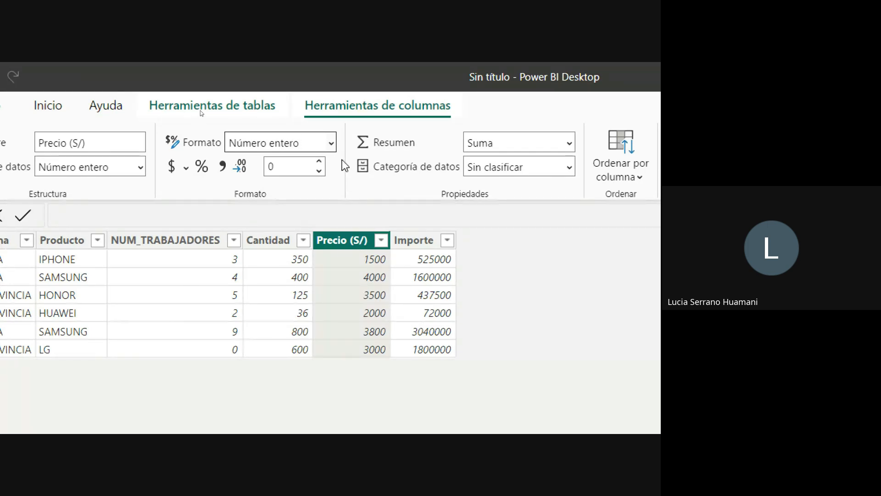
left_click(331, 143)
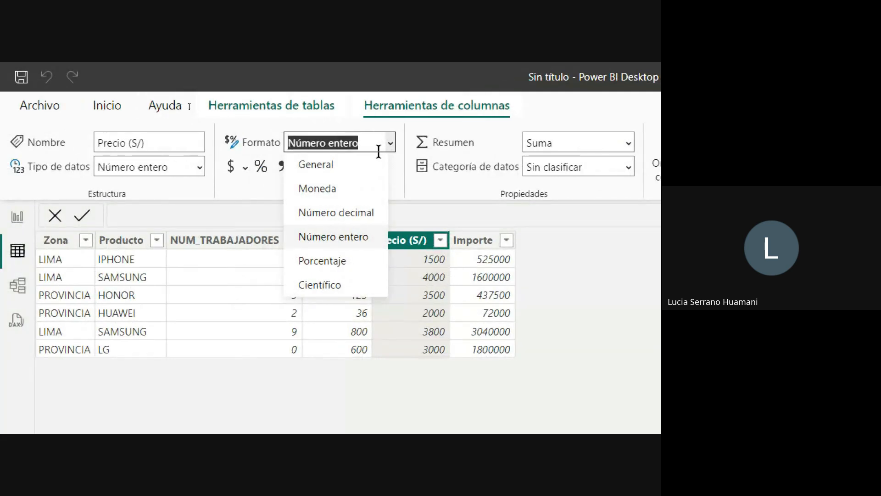
left_click(333, 198)
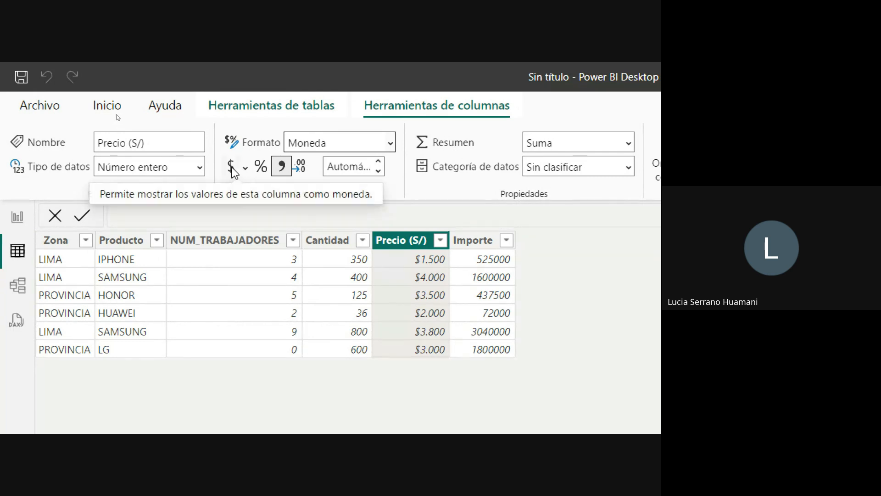
Set the currency symbol of the Precio (S/) column to S/ Español (Perú).
left_click(246, 171)
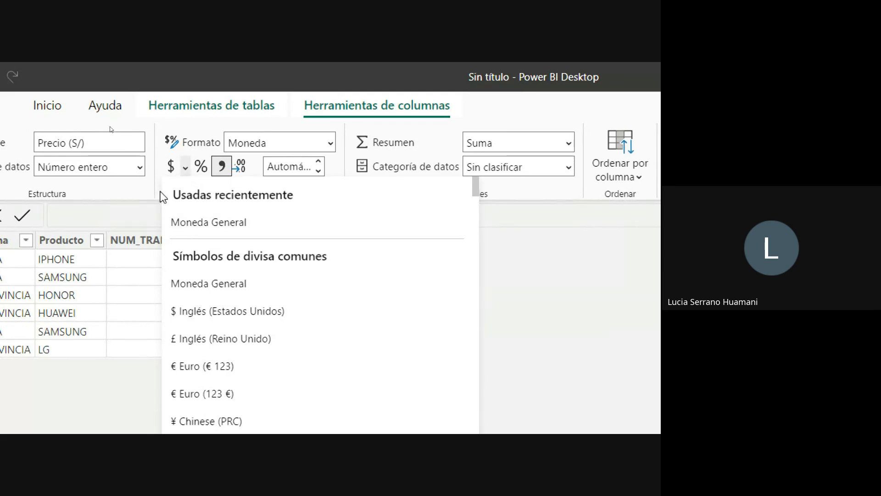
left_click(161, 192)
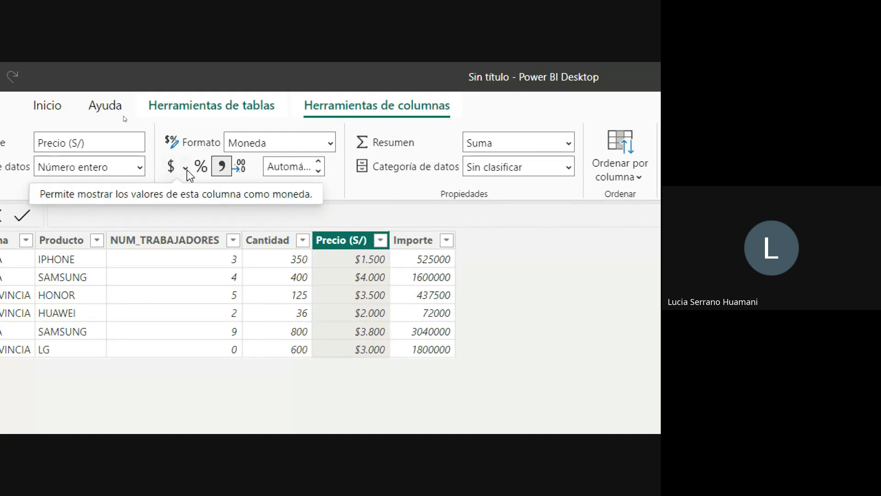
left_click(186, 171)
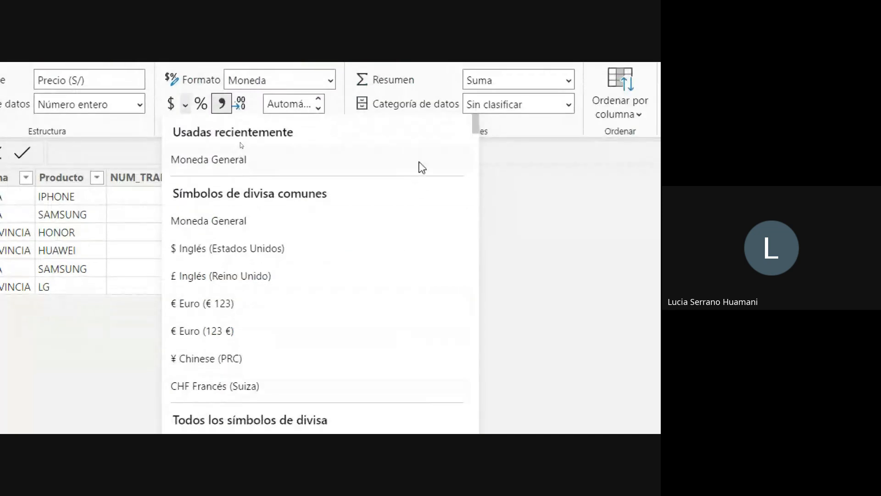
left_click_drag(476, 127, 476, 214)
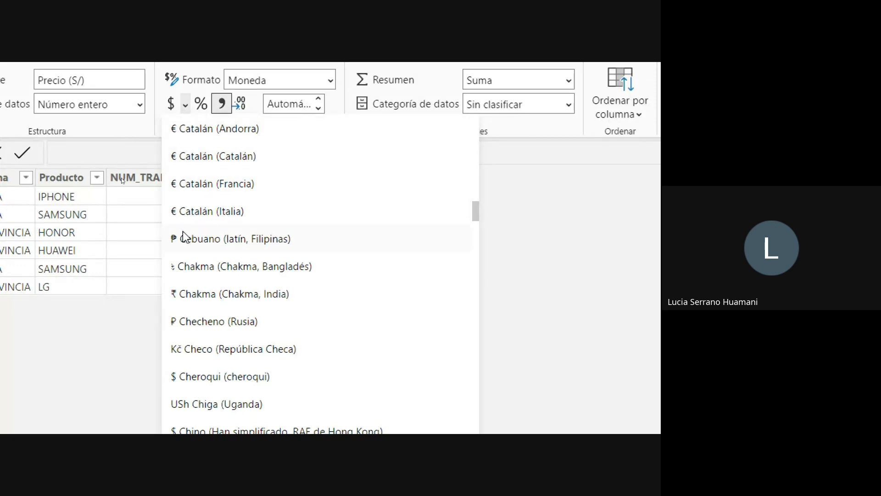
left_click_drag(476, 213, 474, 240)
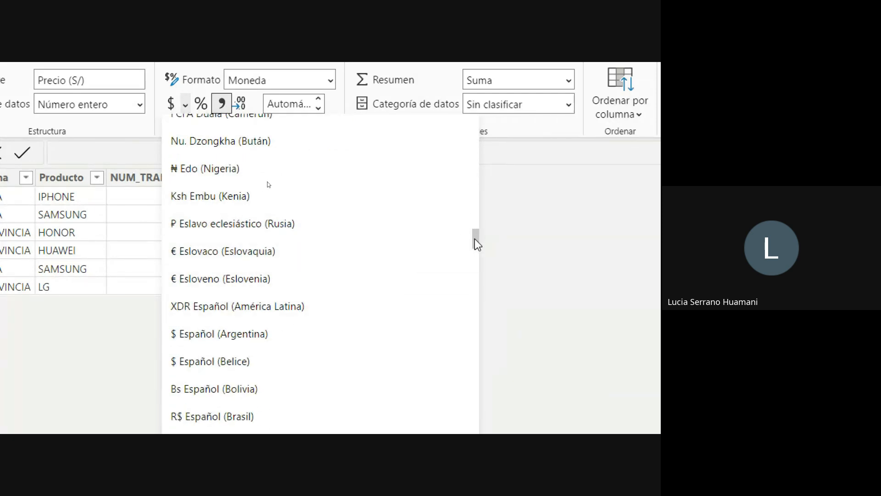
scroll(474, 243, "down", 2)
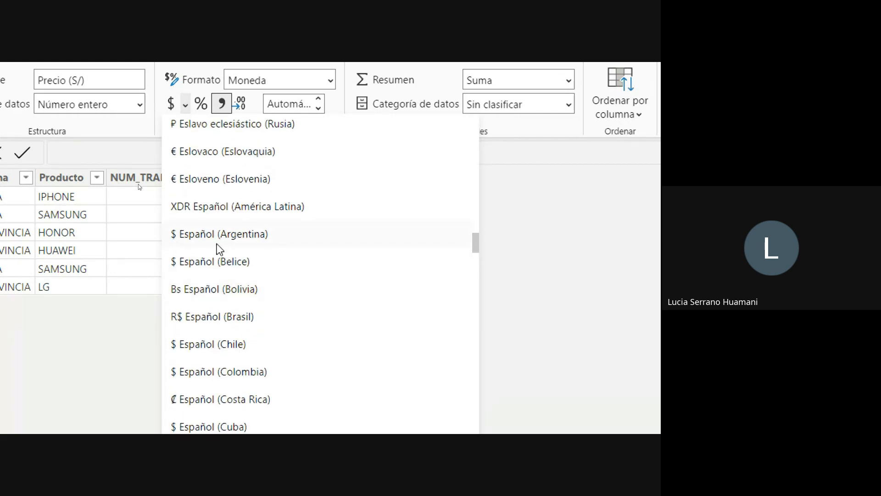
scroll(194, 277, "down", 2)
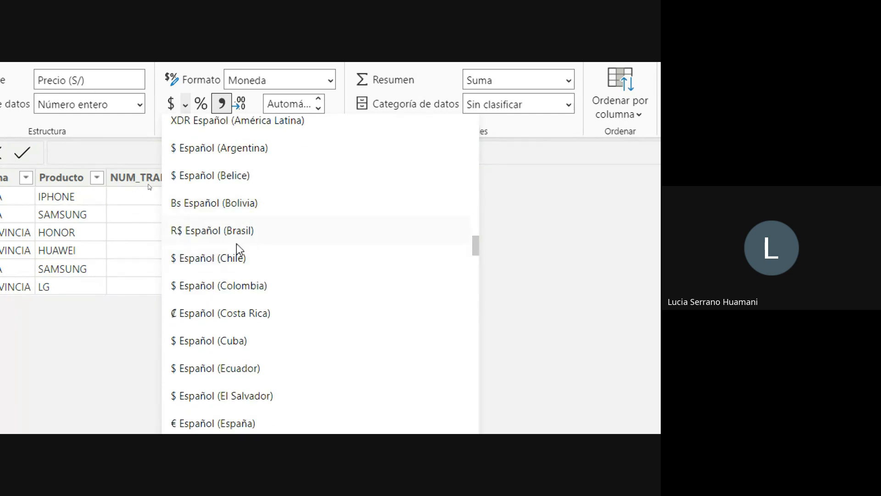
scroll(259, 297, "down", 1)
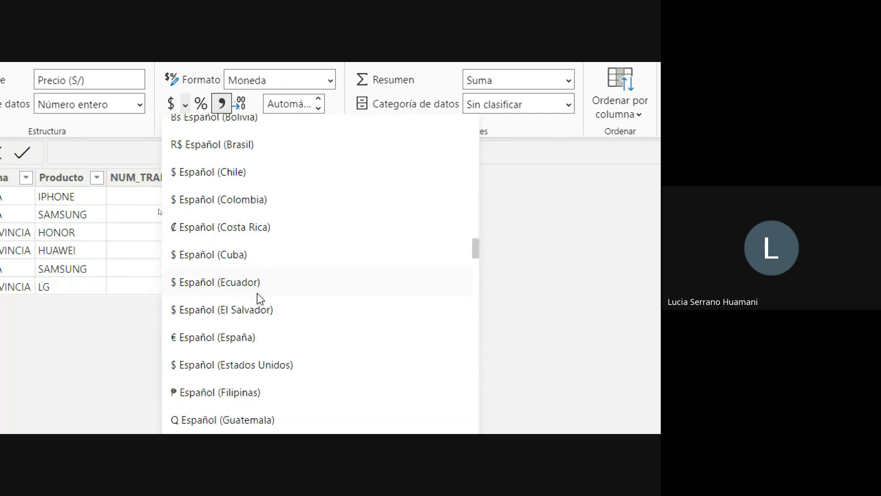
scroll(254, 296, "down", 1)
scroll(247, 293, "down", 1)
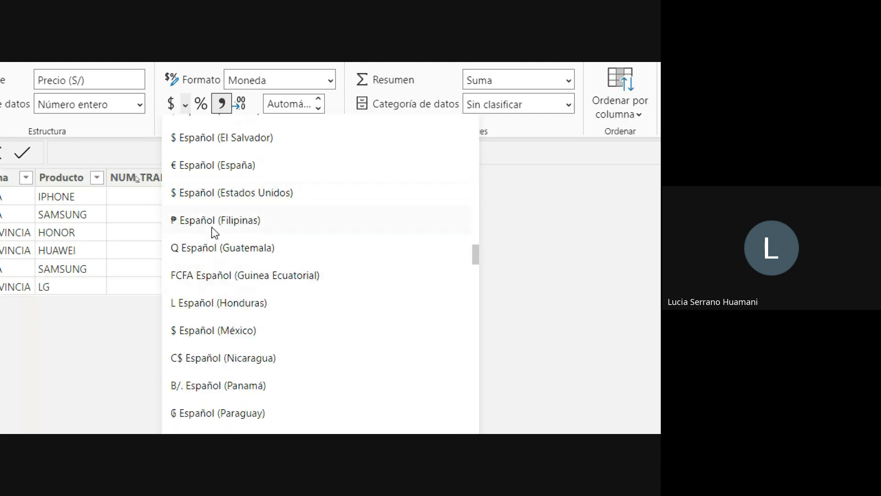
scroll(245, 225, "up", 1)
scroll(239, 280, "down", 1)
scroll(257, 261, "down", 1)
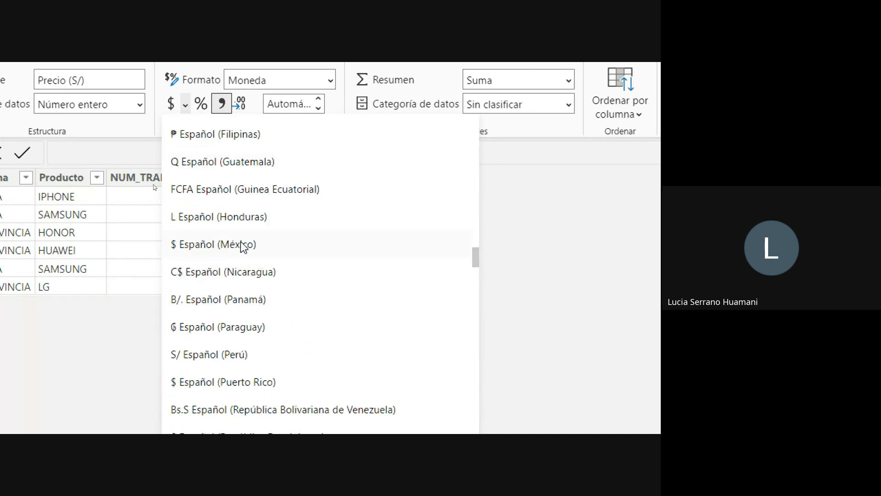
scroll(263, 252, "down", 1)
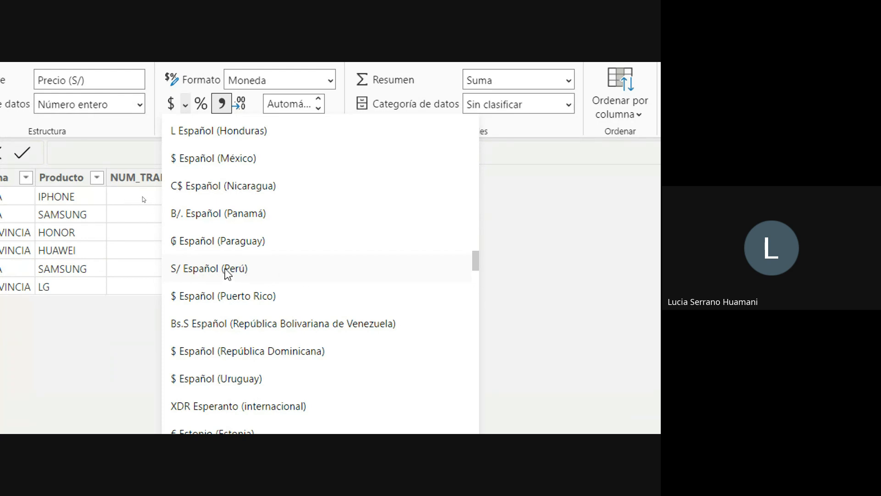
left_click(216, 269)
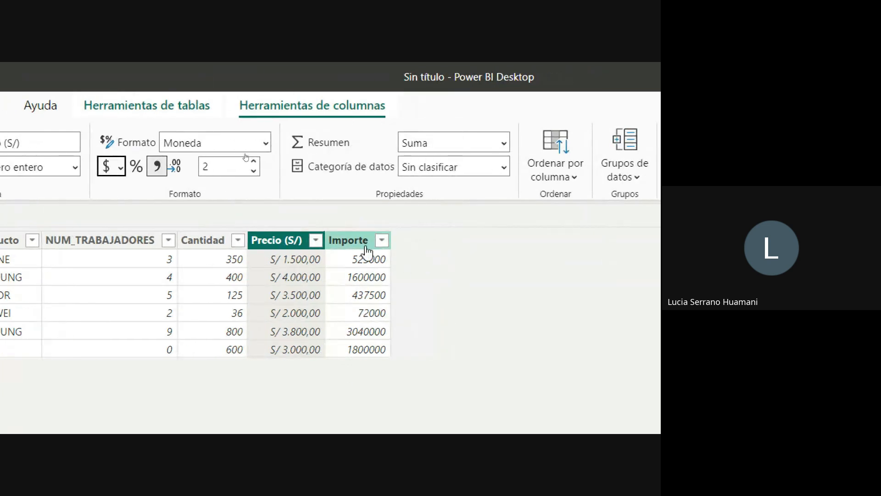
Format the Importe column as Moneda with the S/ Español (Perú) currency symbol.
left_click(367, 250)
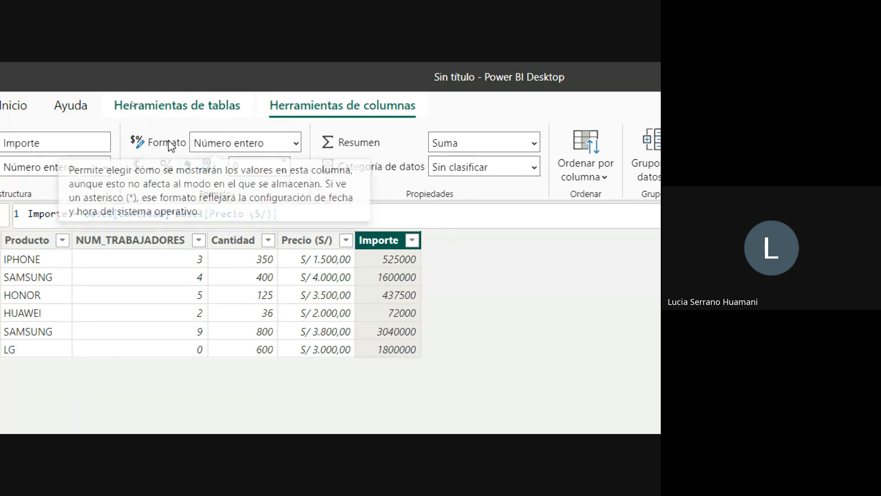
left_click(299, 148)
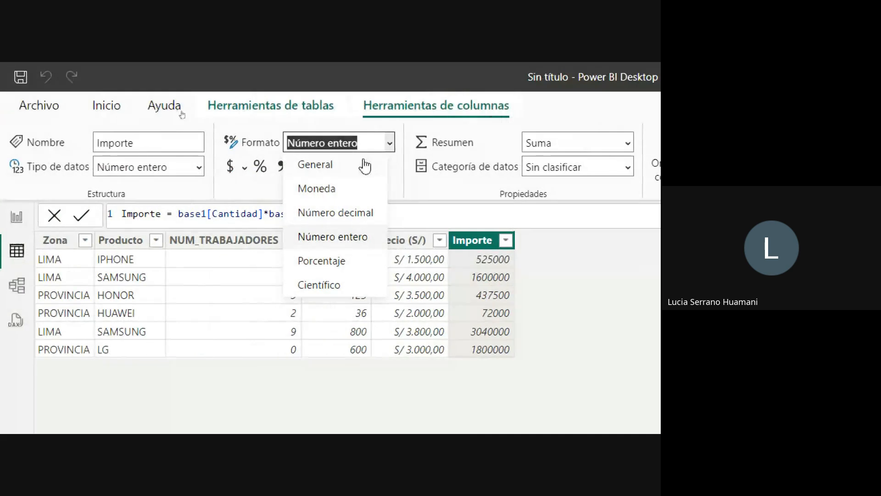
left_click(241, 196)
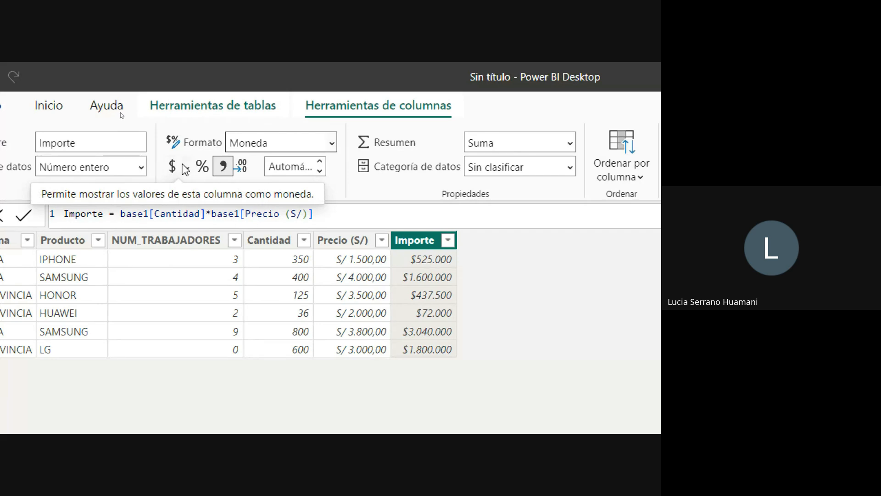
left_click(188, 169)
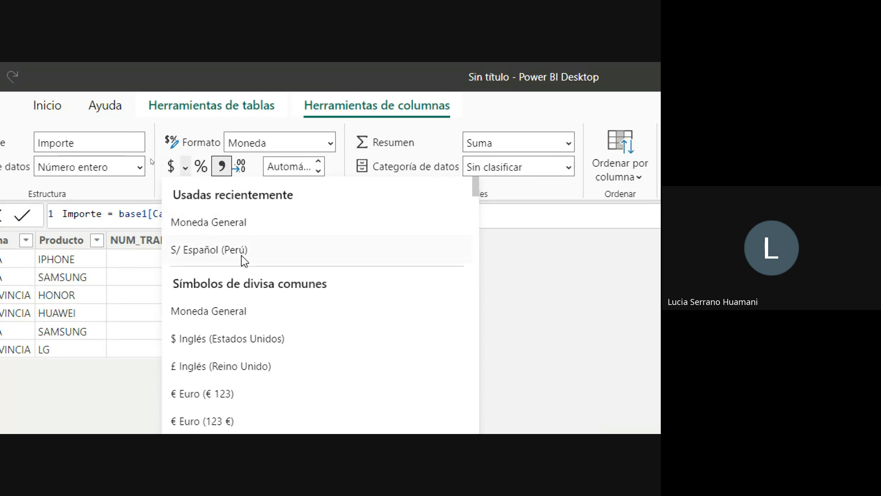
left_click(207, 250)
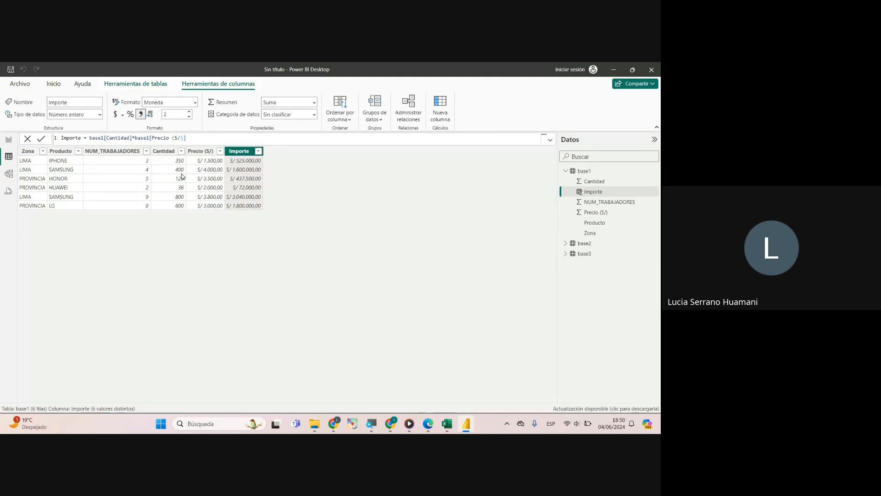
Insert a table visual on the report's Página 1 with the base1 fields Producto and Cantidad.
left_click(8, 140)
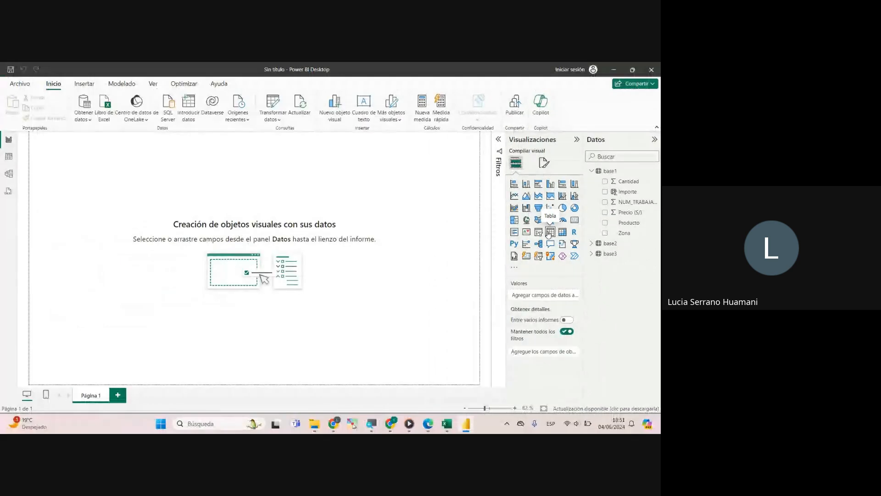
left_click(549, 232)
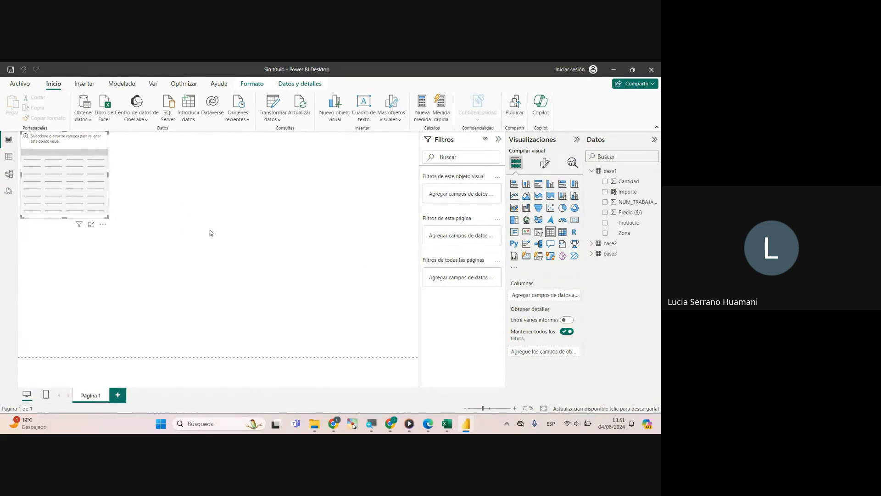
left_click(606, 223)
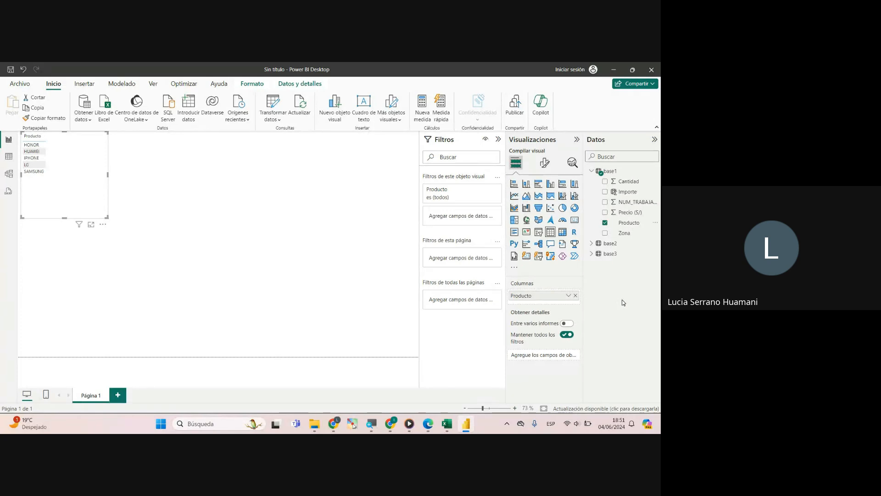
left_click(605, 183)
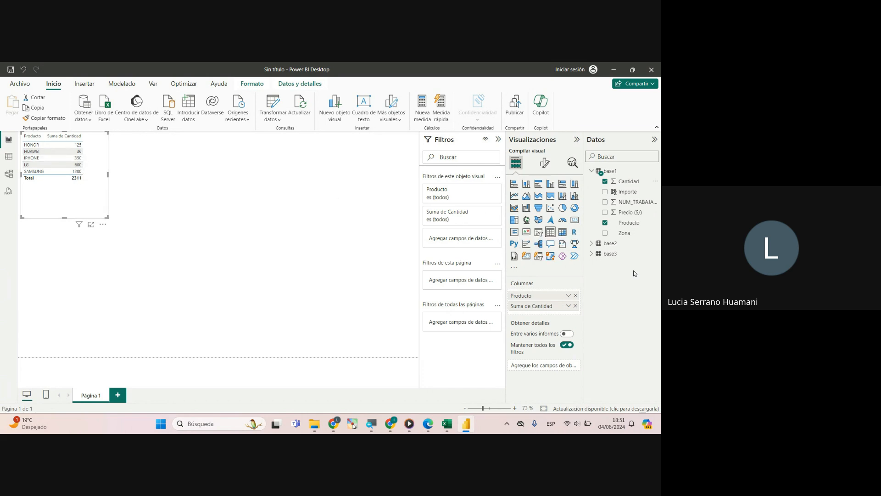
Add Precio (S/) and Importe to the table visual, and make the visual wider and slightly shorter to fit its columns.
left_click(605, 212)
left_click_drag(107, 174, 184, 174)
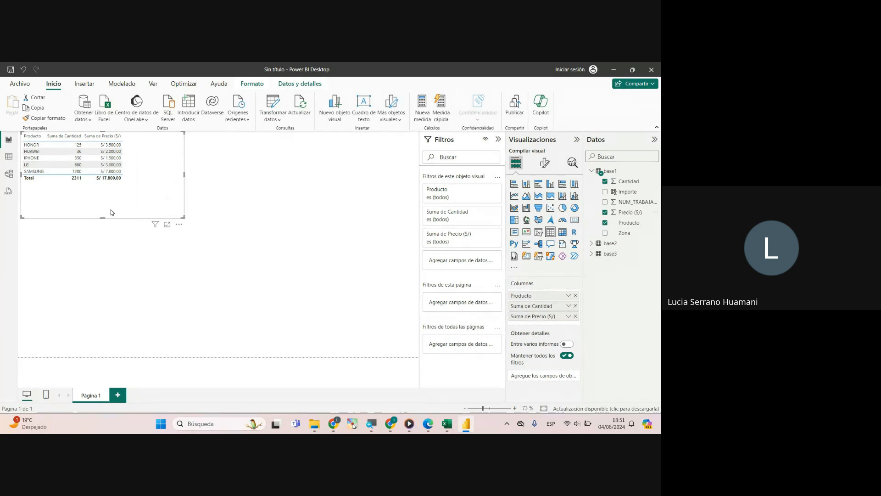
left_click(604, 191)
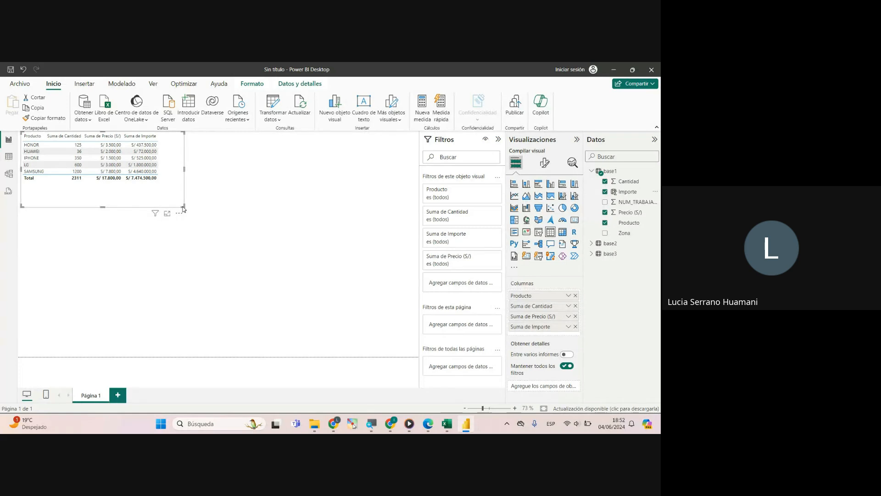
left_click_drag(184, 217, 194, 202)
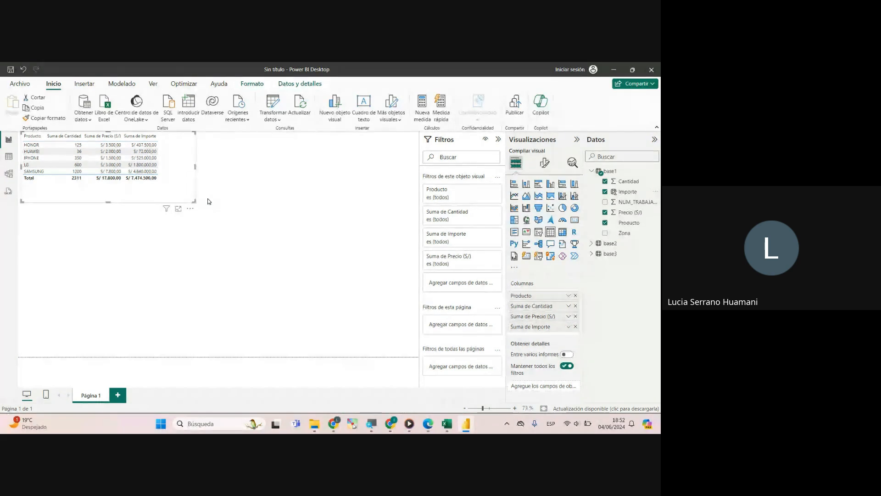
left_click(243, 188)
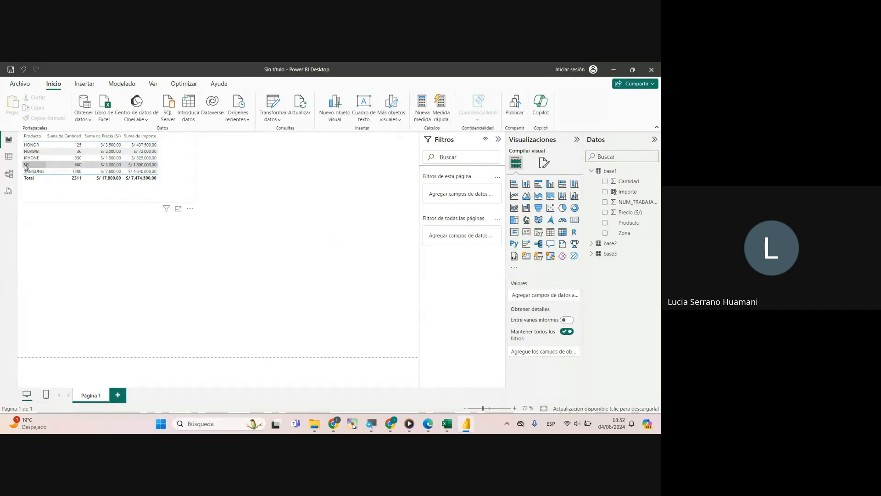
Compare the base1 data rows with the products and sums in the report's table visual.
left_click(9, 157)
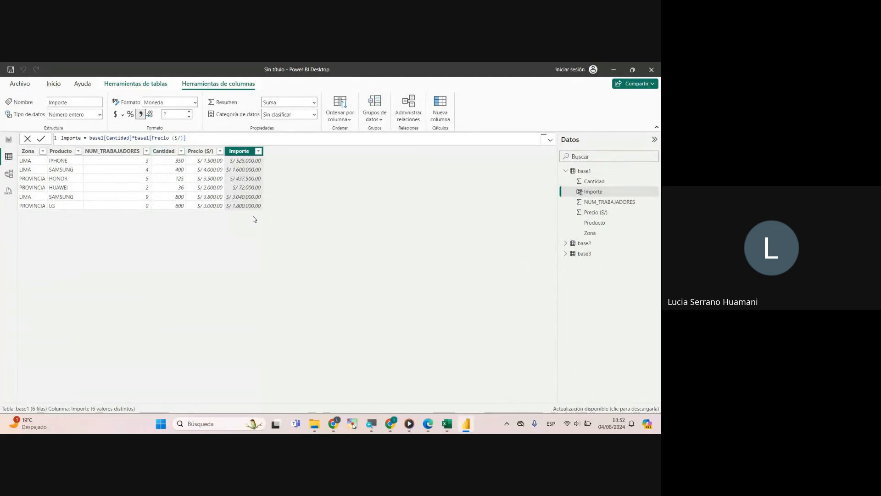
left_click(8, 139)
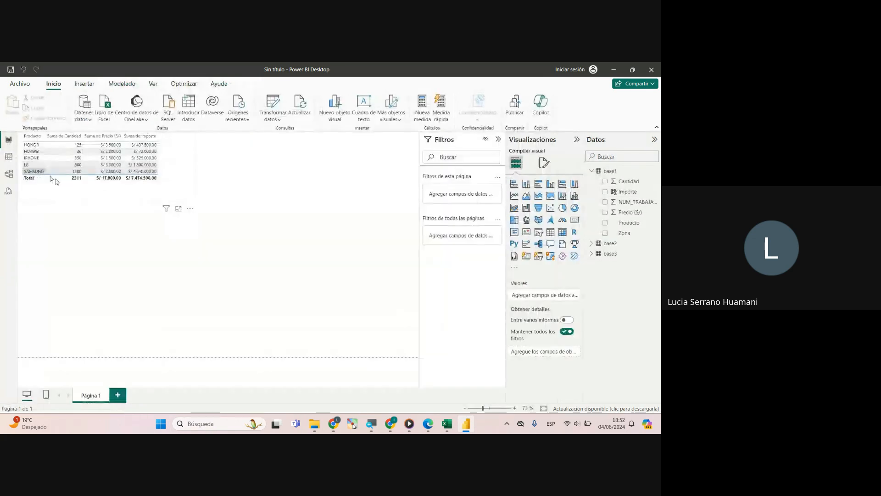
left_click(9, 157)
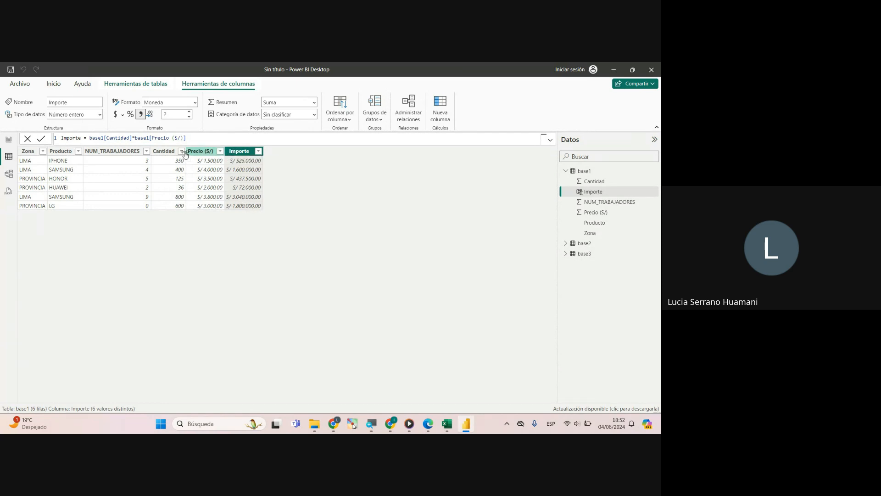
Open the model diagram and examine the fields of base2, base1 and base3 and the relationship between the tables.
left_click(9, 174)
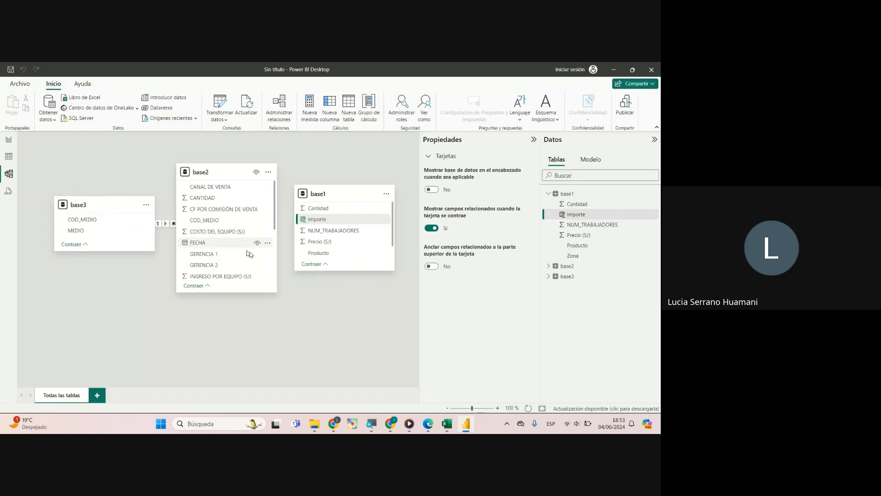
scroll(242, 266, "down", 5)
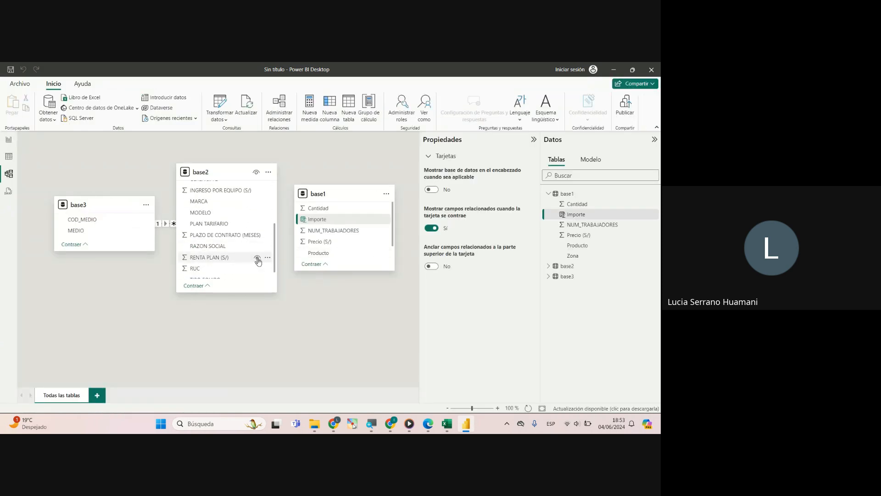
scroll(241, 263, "up", 5)
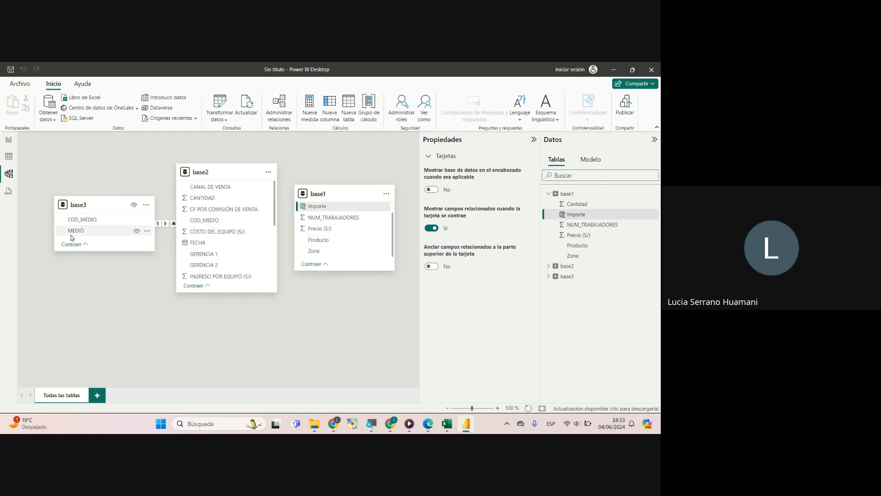
scroll(333, 228, "down", 1)
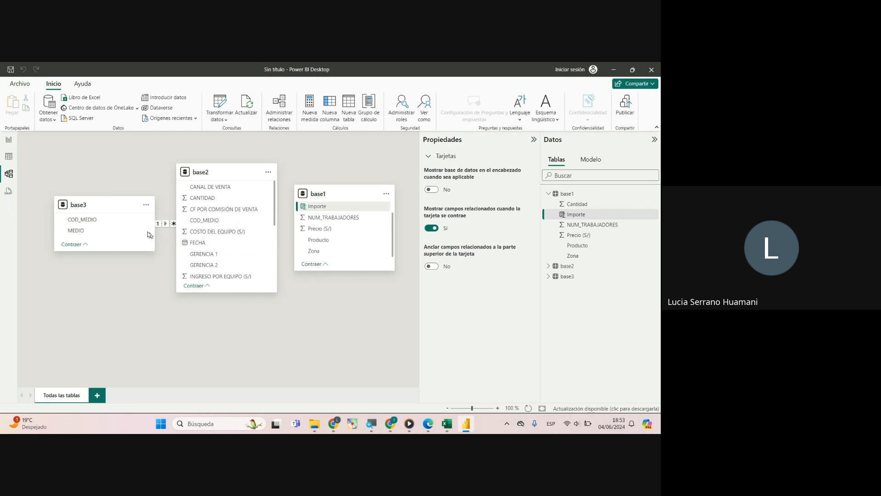
Rearrange the model diagram by moving base2 away from base3, base3 slightly lower, and base1 close beside base2.
left_click_drag(220, 167, 249, 172)
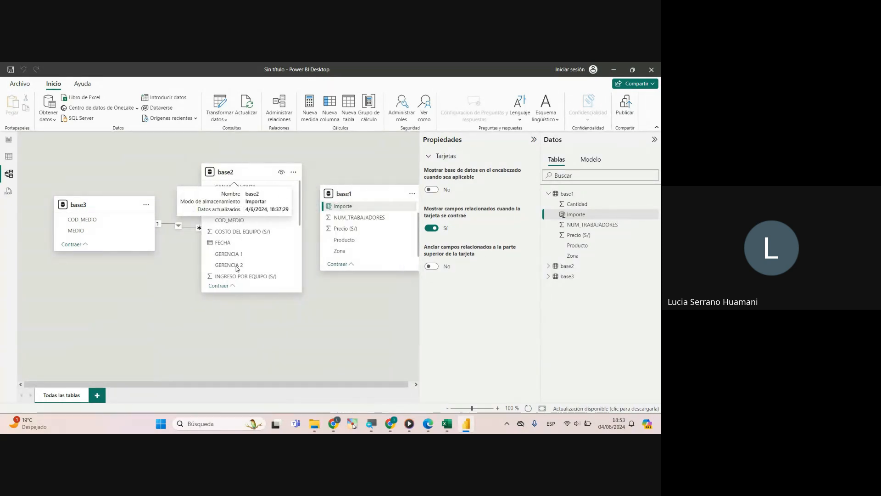
left_click(307, 331)
mouse_move(106, 206)
left_mouse_down()
mouse_move(98, 207)
mouse_move(101, 224)
mouse_move(102, 215)
left_mouse_up()
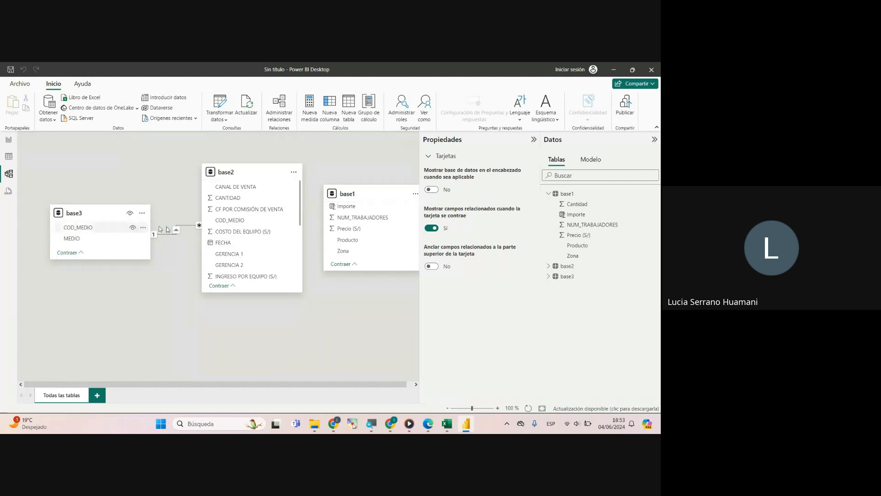
left_click_drag(371, 196, 356, 198)
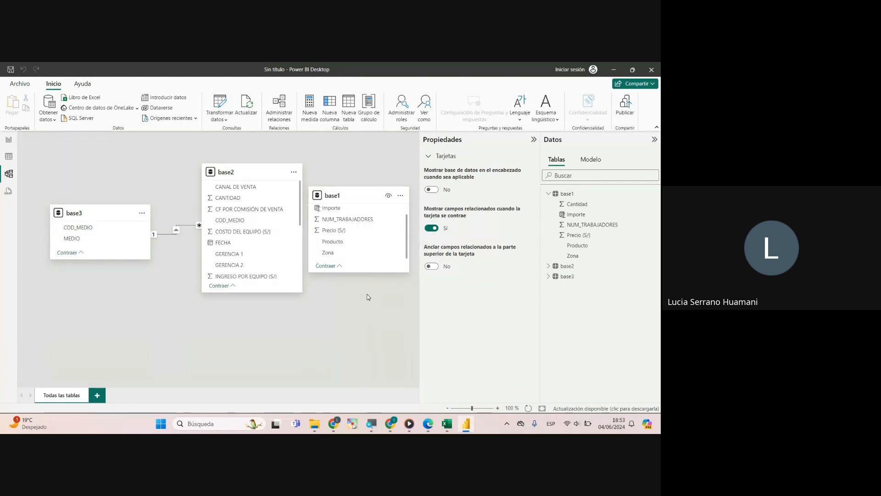
Hide the model properties and move base1 slightly farther away from base2 in the diagram, showing its fields from the first one.
left_click(533, 140)
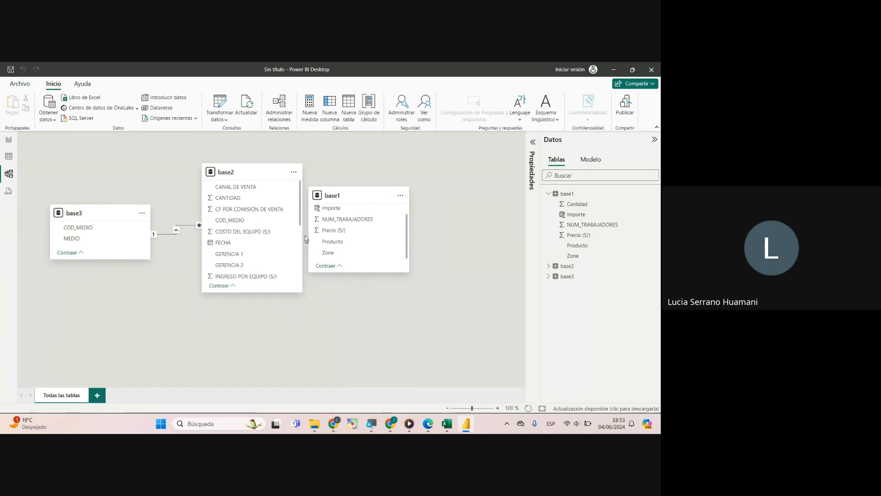
left_click_drag(346, 199, 376, 198)
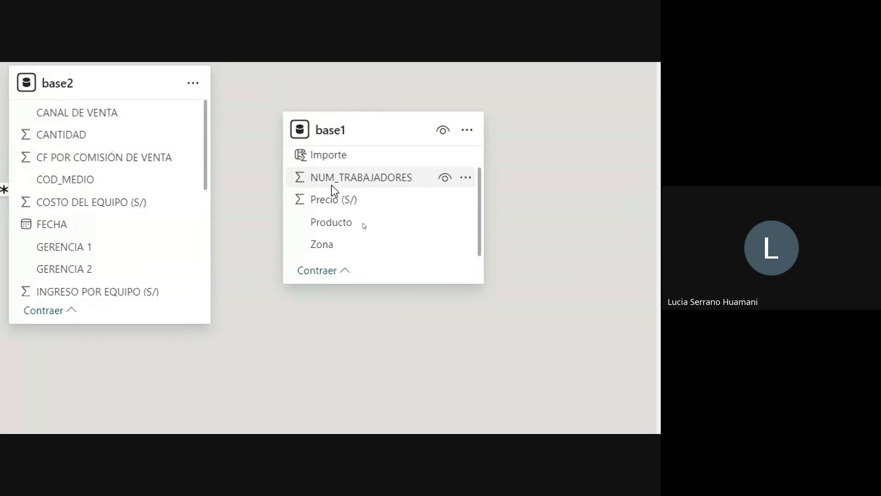
scroll(317, 176, "up", 1)
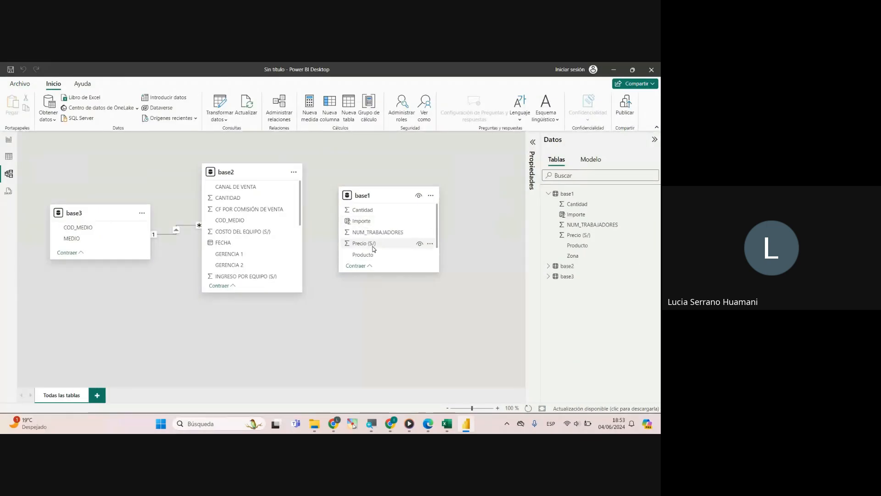
Review the base1 data rows and the model diagram, and return to the report page with its filters collapsed.
left_click(9, 157)
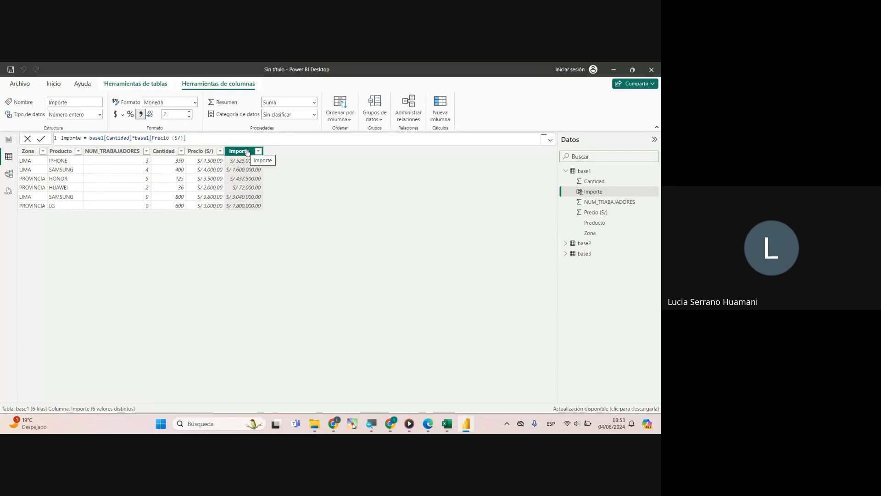
left_click(9, 173)
left_click(8, 157)
left_click(9, 139)
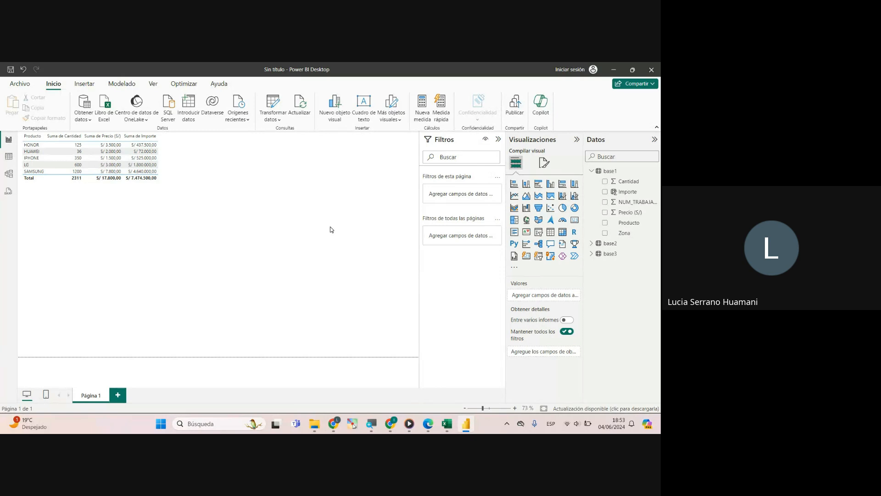
left_click(499, 139)
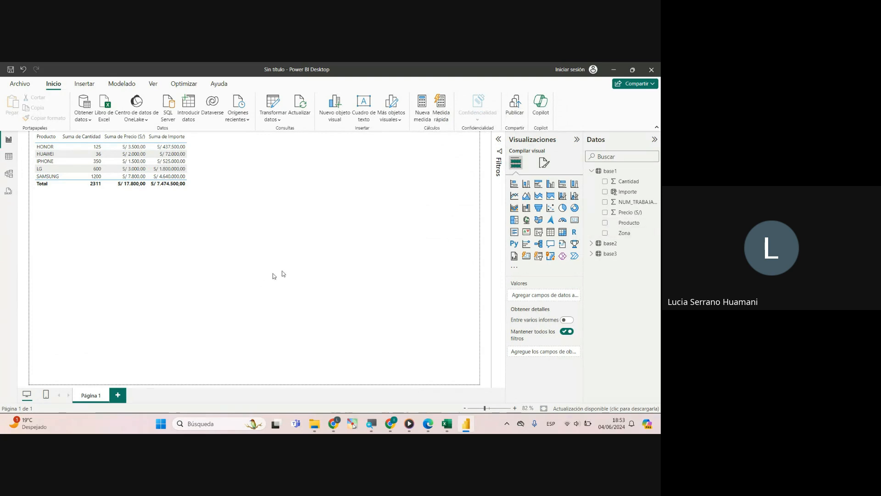
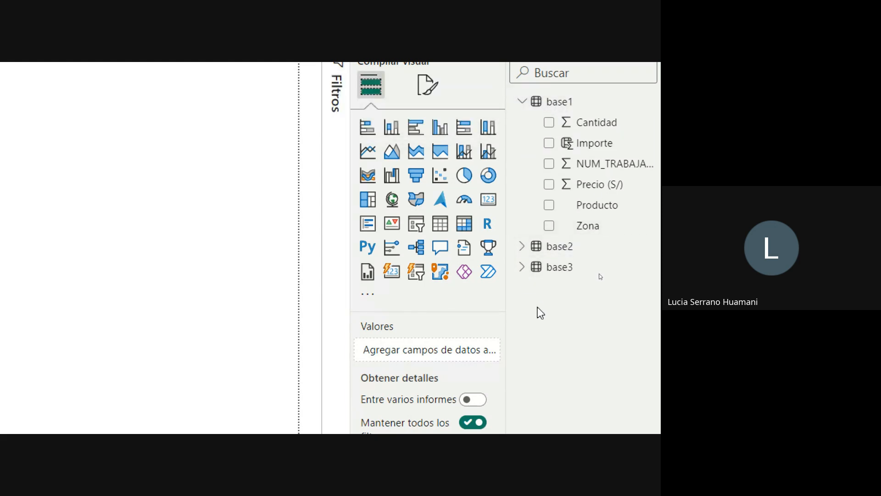
key("super+minus")
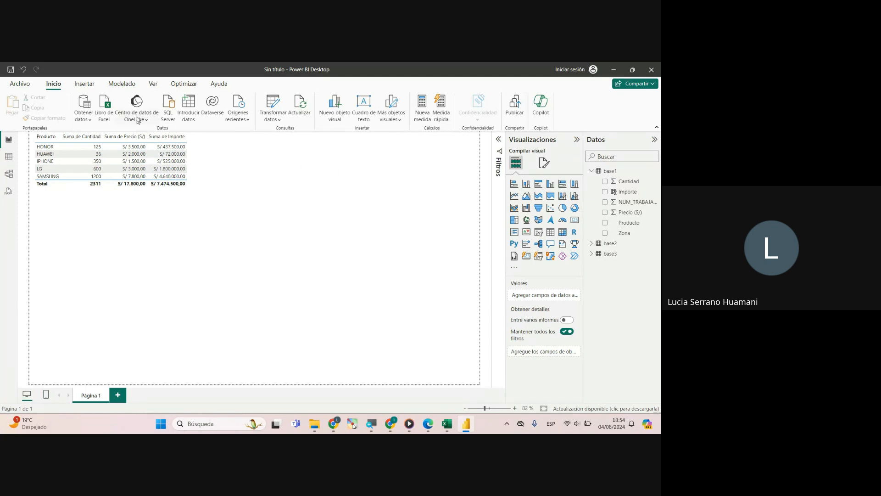
Create a new calculated table named Medidas with nothing after the equals sign.
left_click(122, 86)
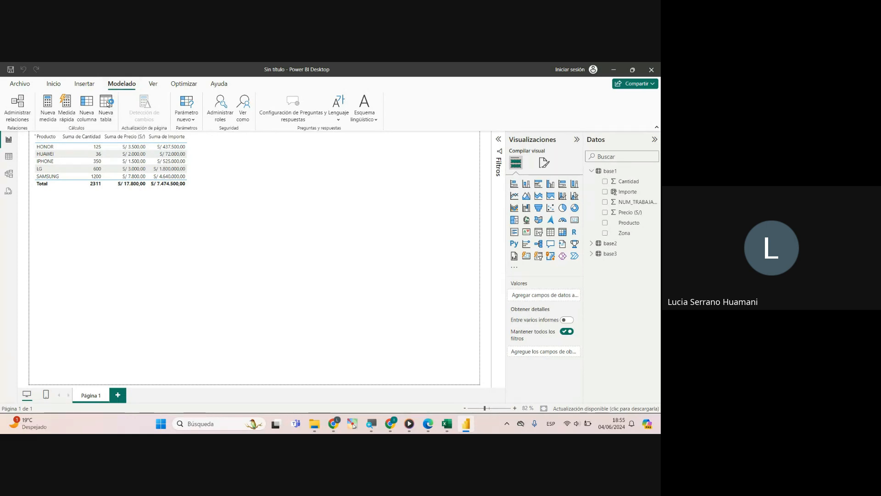
left_click(107, 103)
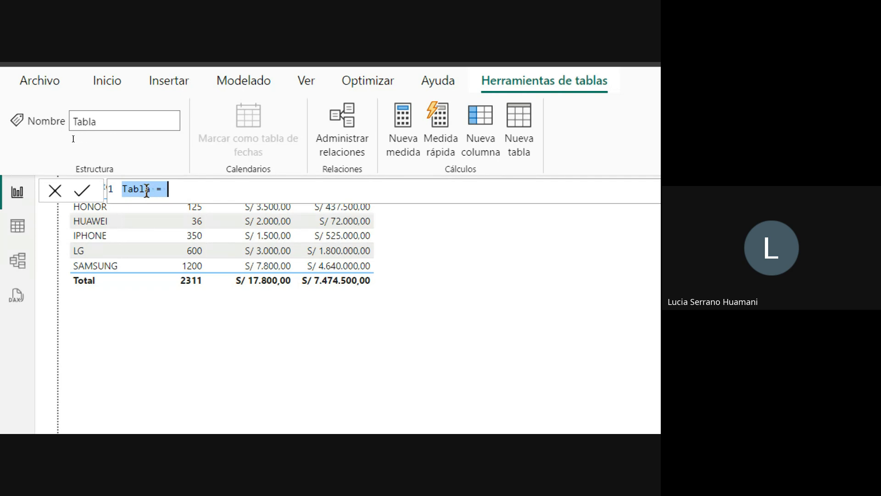
left_click_drag(150, 189, 122, 212)
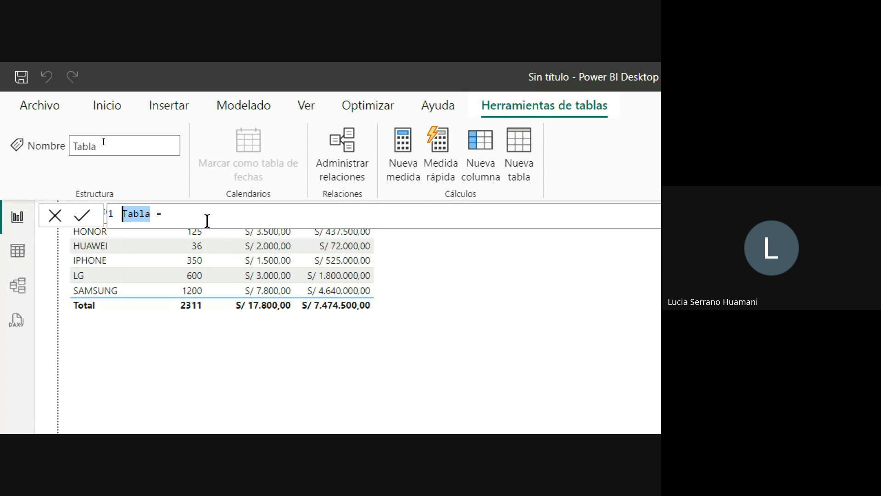
key("BackSpace")
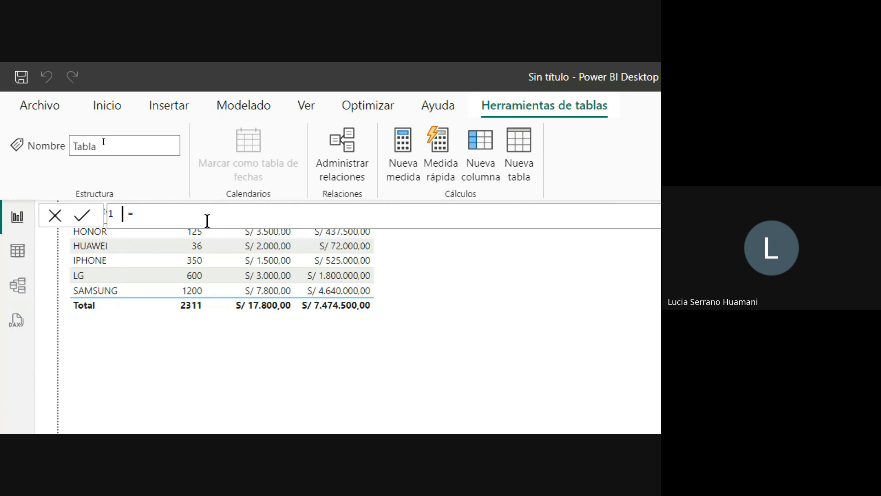
type("MEDIDAS")
key("BackSpace")
key("BackSpace")
key("BackSpace")
key("BackSpace")
key("BackSpace")
key("BackSpace")
type("edidas")
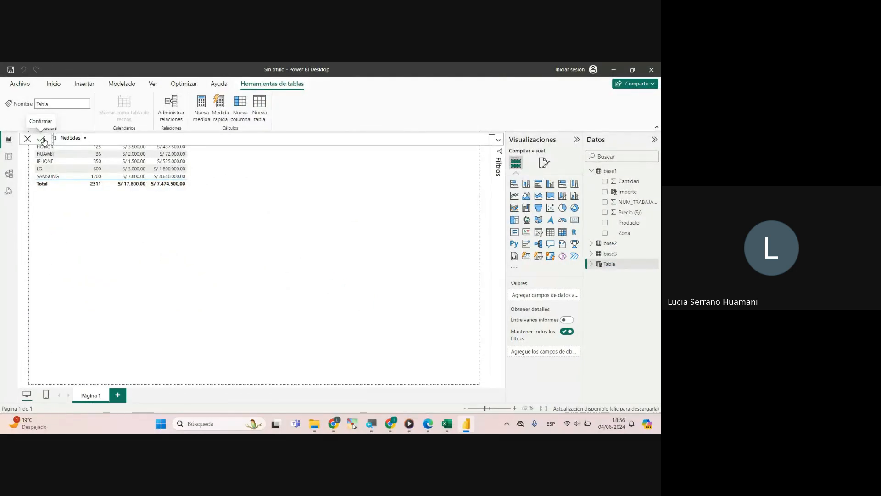
left_click(41, 138)
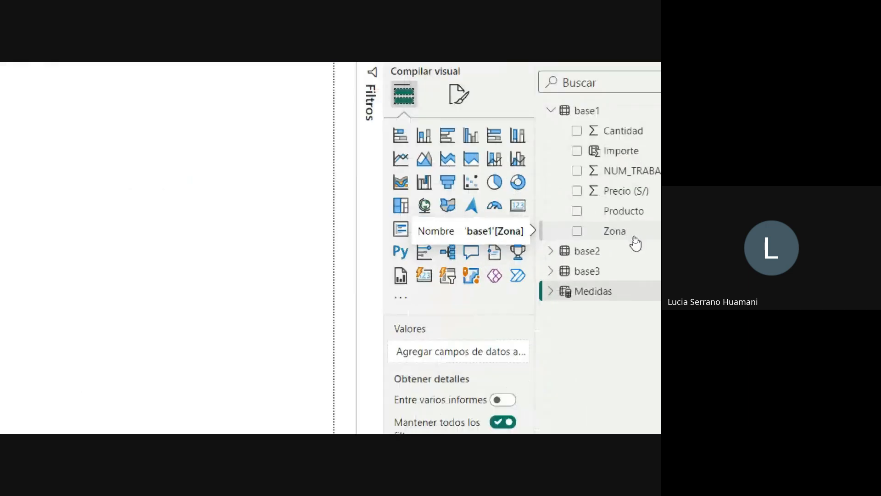
Collapse base1's fields and examine what the Medidas table contains.
left_click(534, 133)
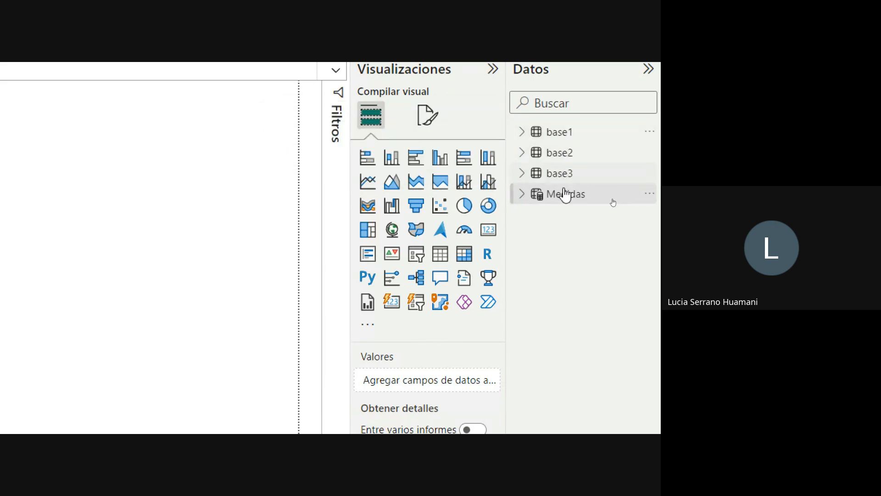
mouse_move(565, 208)
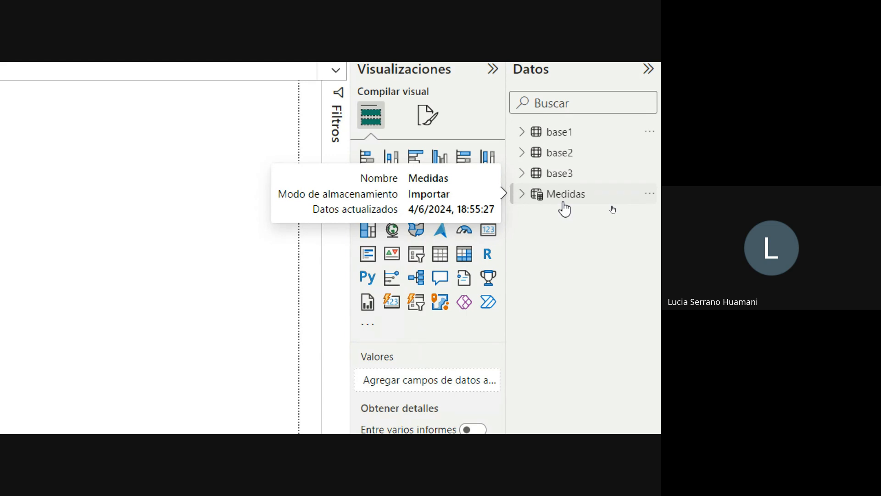
left_click(522, 195)
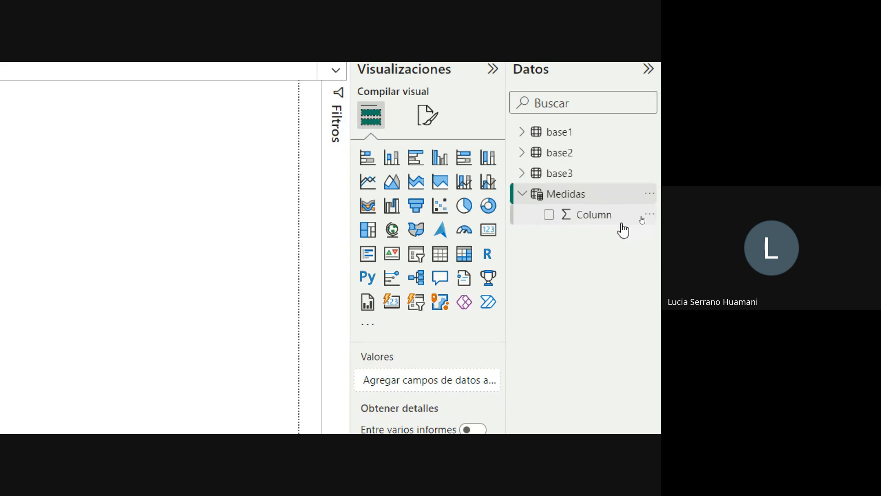
left_click(523, 194)
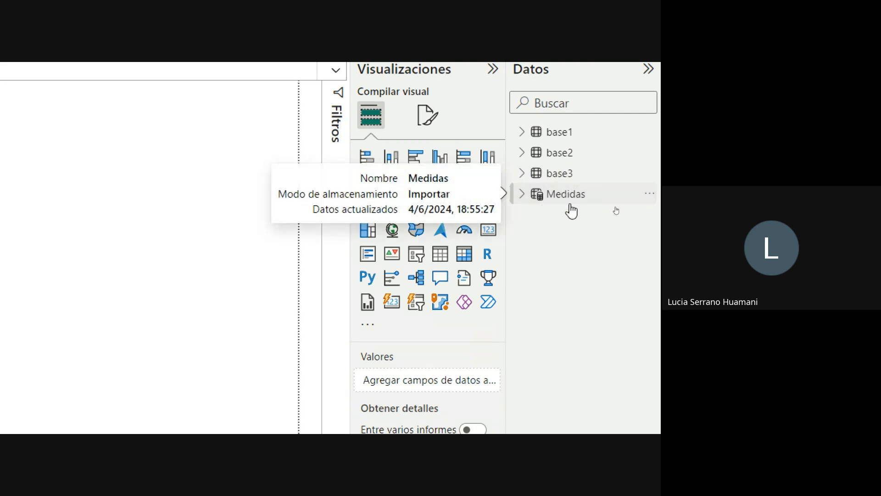
Add a new measure to the Medidas table and select its default name in the formula for replacement.
left_click(546, 198)
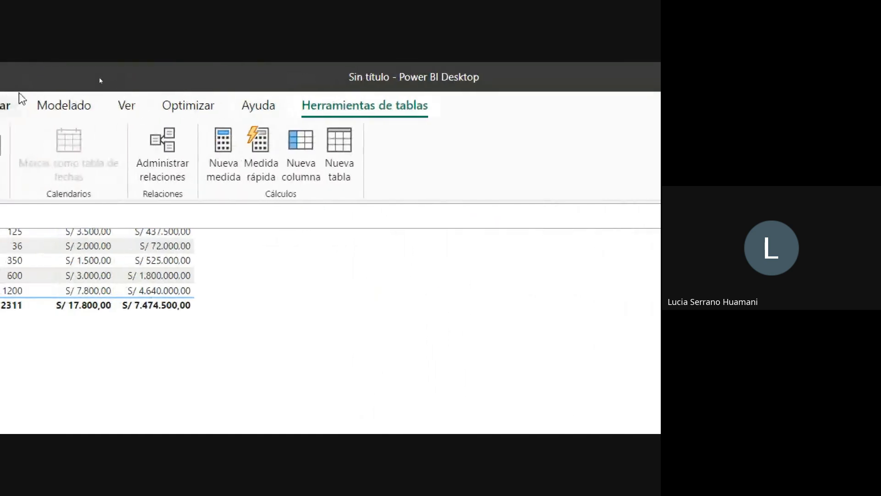
left_click(68, 107)
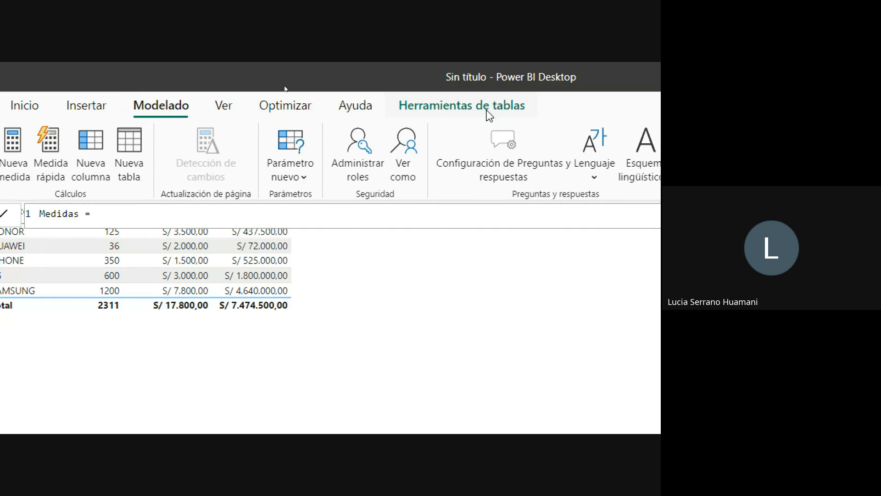
left_click(488, 113)
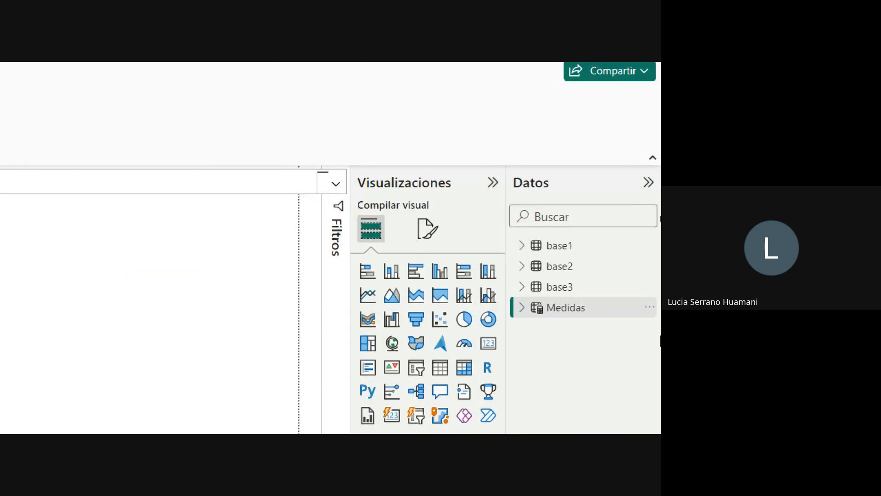
left_click(649, 307)
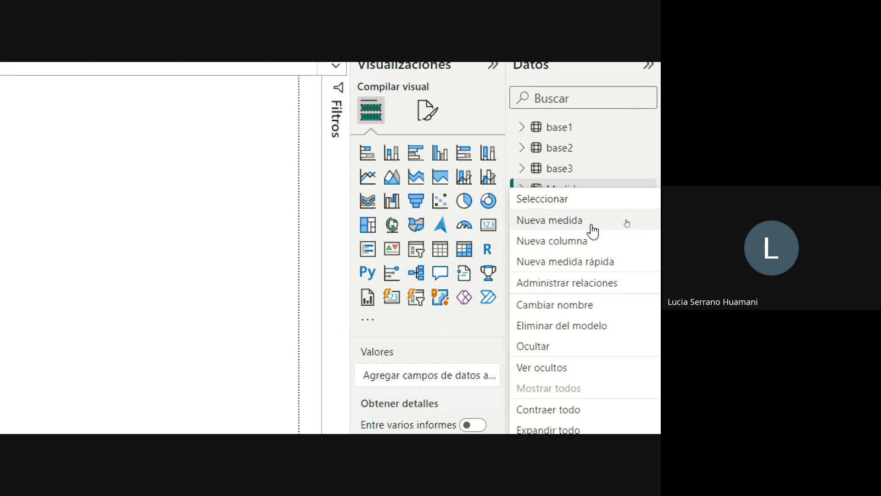
left_click(568, 223)
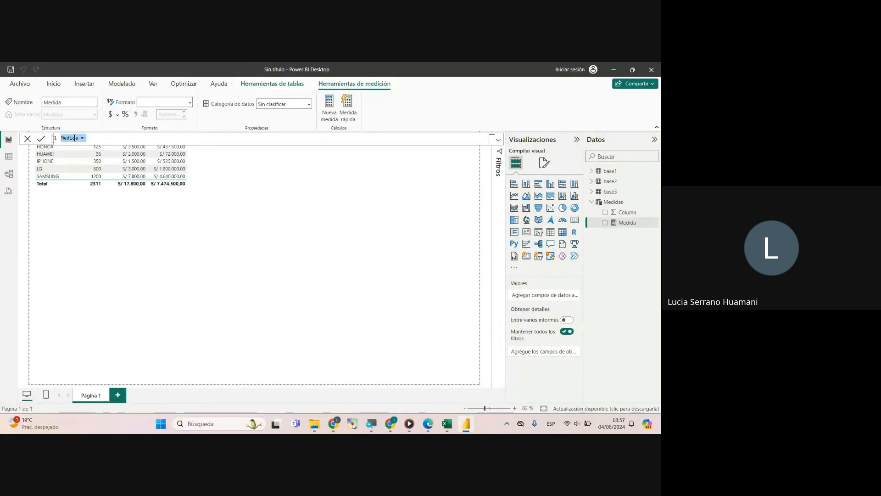
left_click(69, 138)
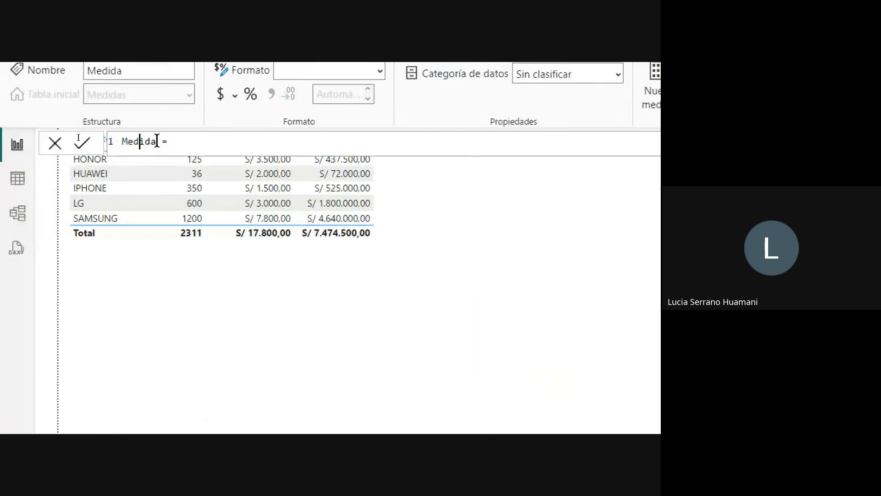
left_click_drag(157, 141, 122, 141)
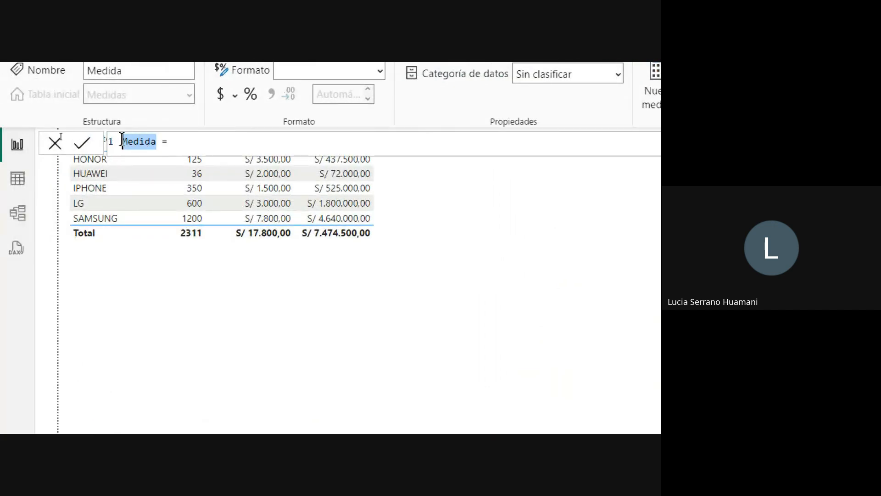
Name the new measure Importe2 and begin its formula with SUMX over the base1 table.
type("Impor")
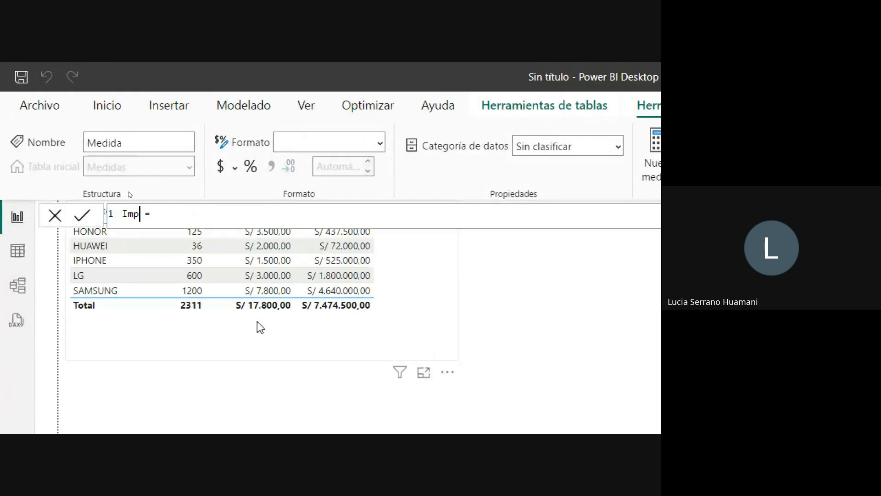
type("te2")
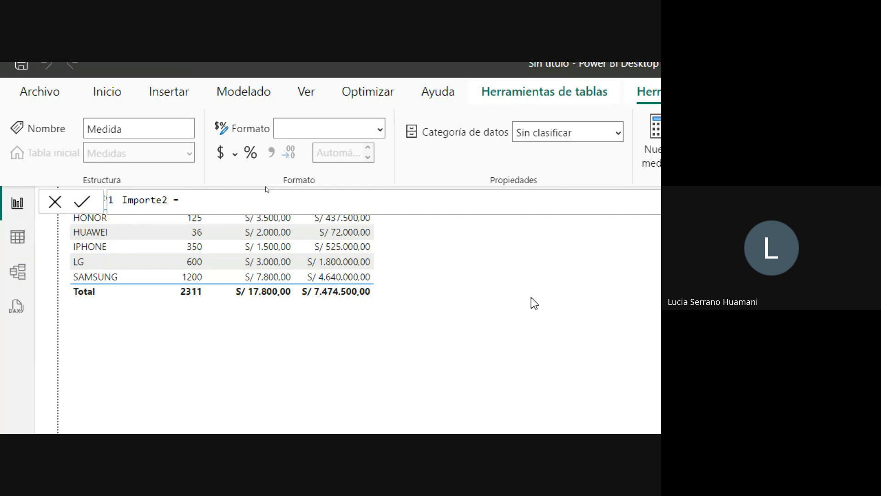
type("s")
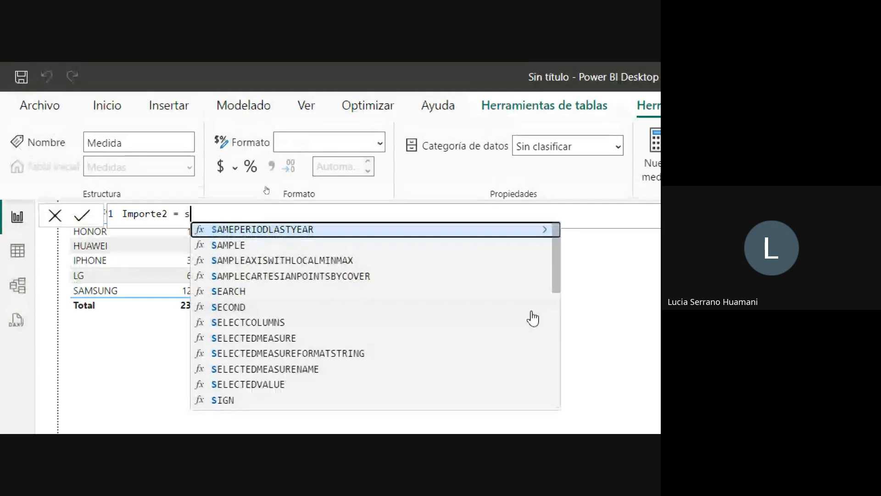
type("umx")
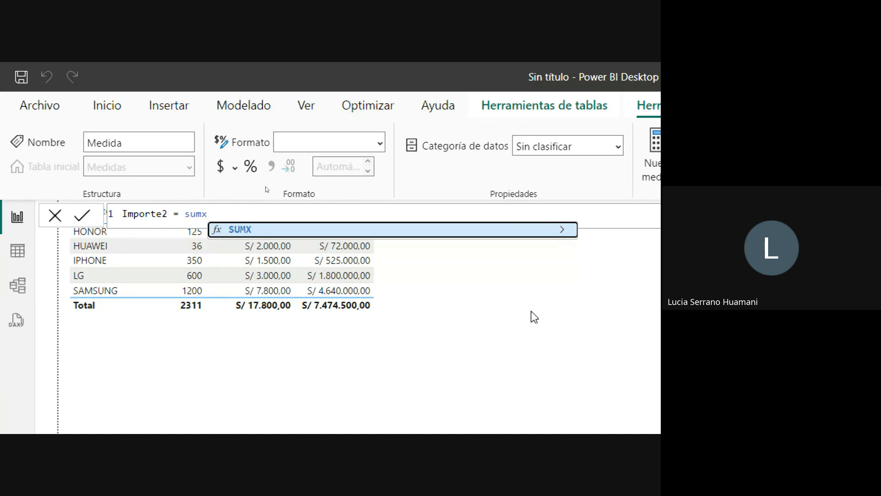
left_click(239, 235)
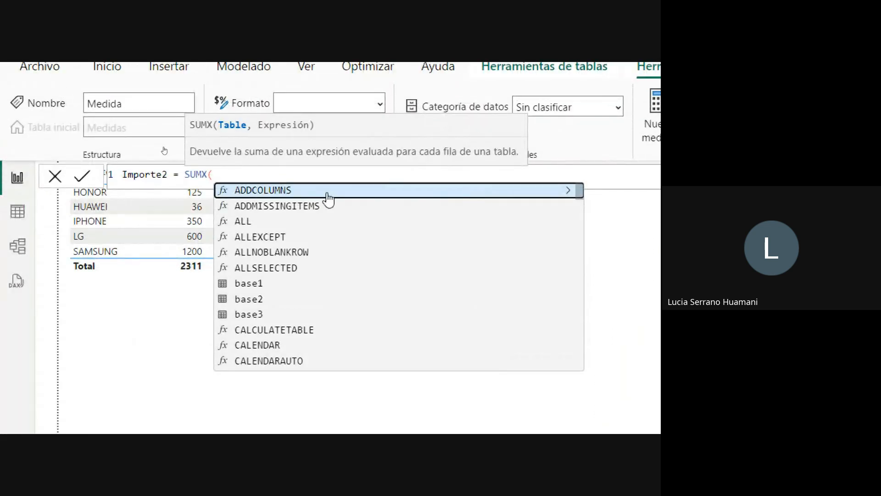
type("base")
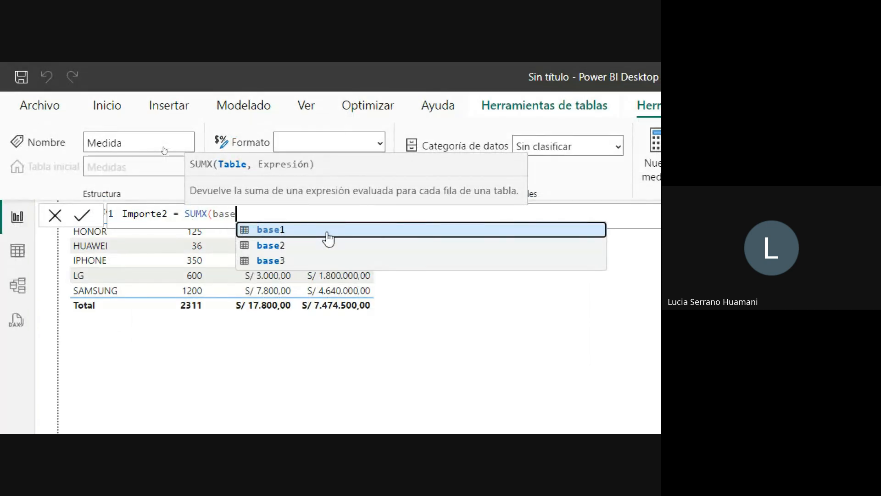
left_click(278, 231)
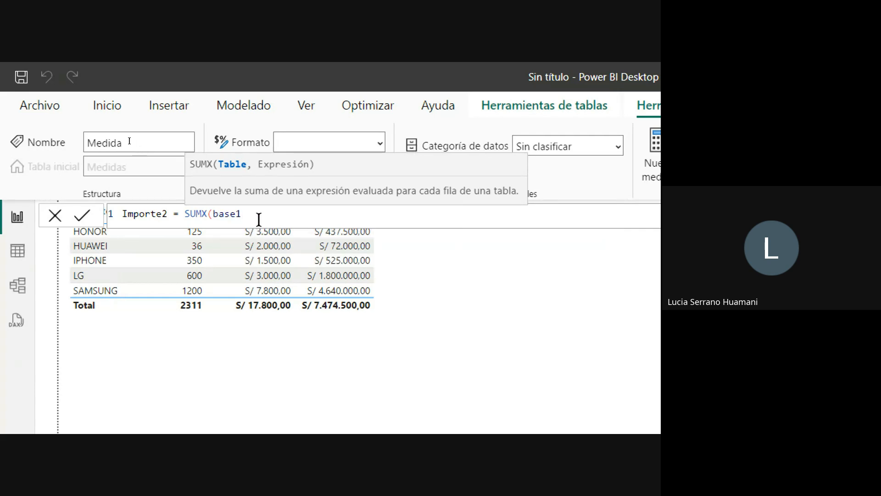
type(",")
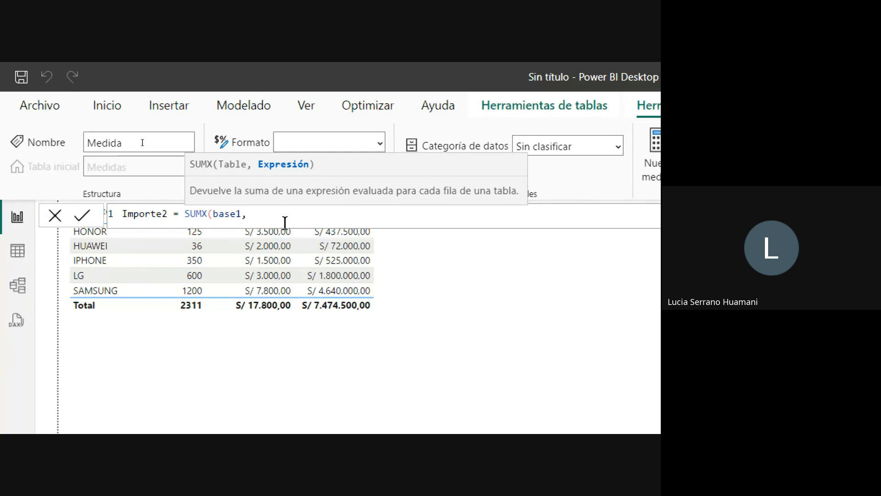
Complete the SUMX expression as base1[Cantidad]*base1[Precio (S/)] and close the parenthesis.
type("can")
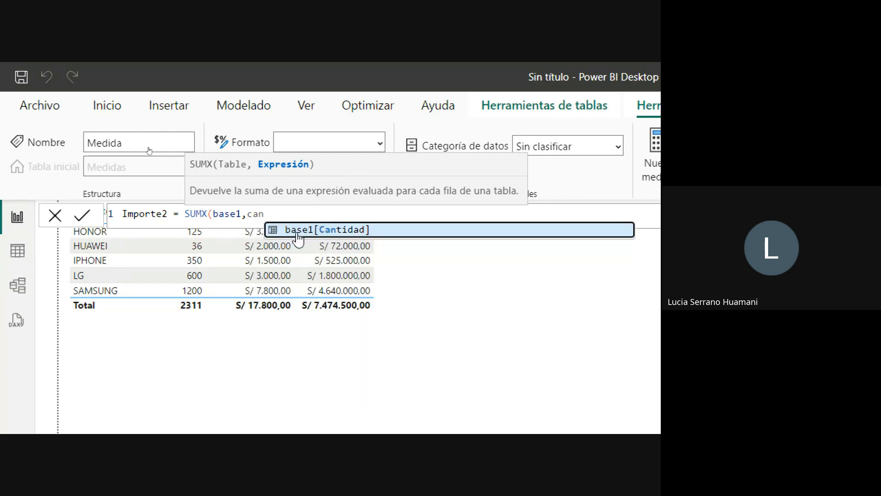
left_click(335, 235)
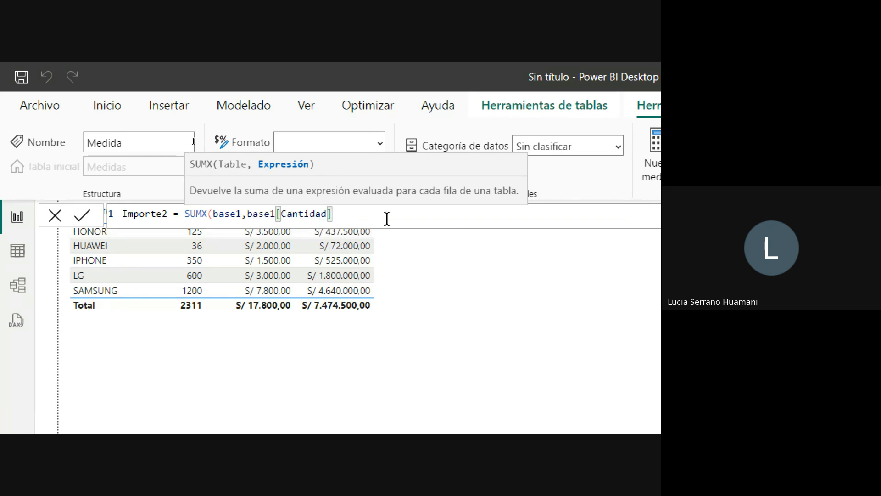
type("*")
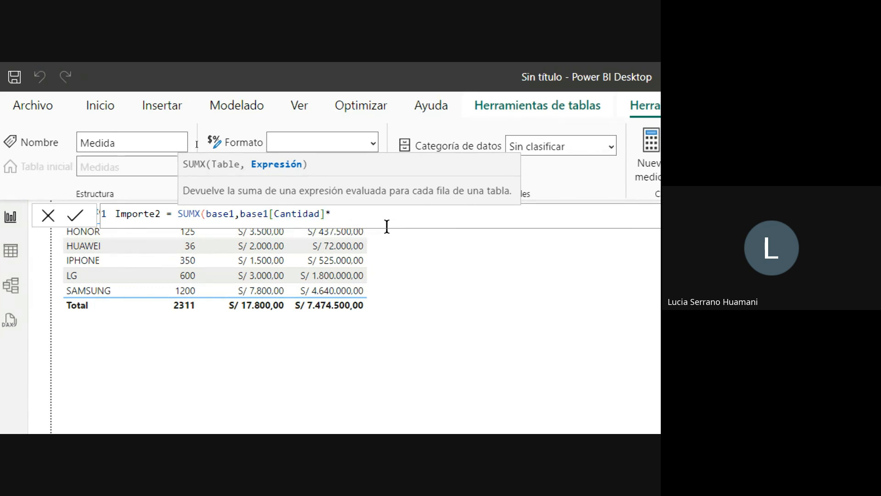
type("pre")
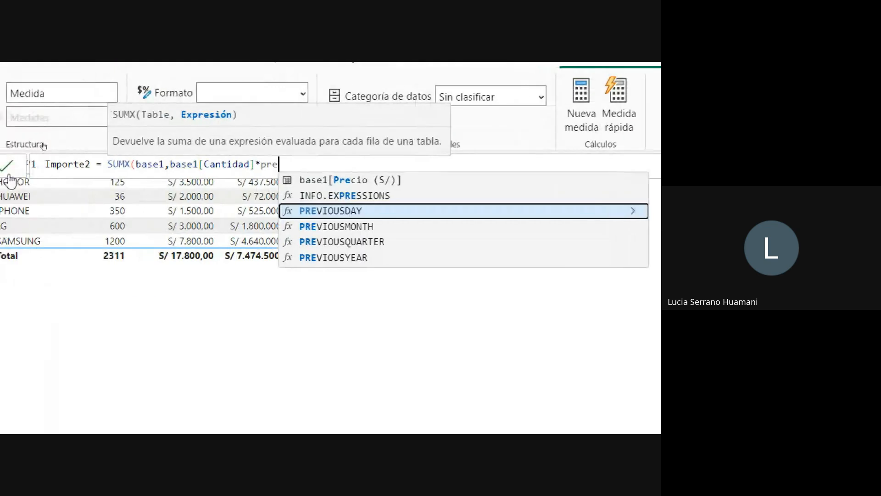
left_click(345, 181)
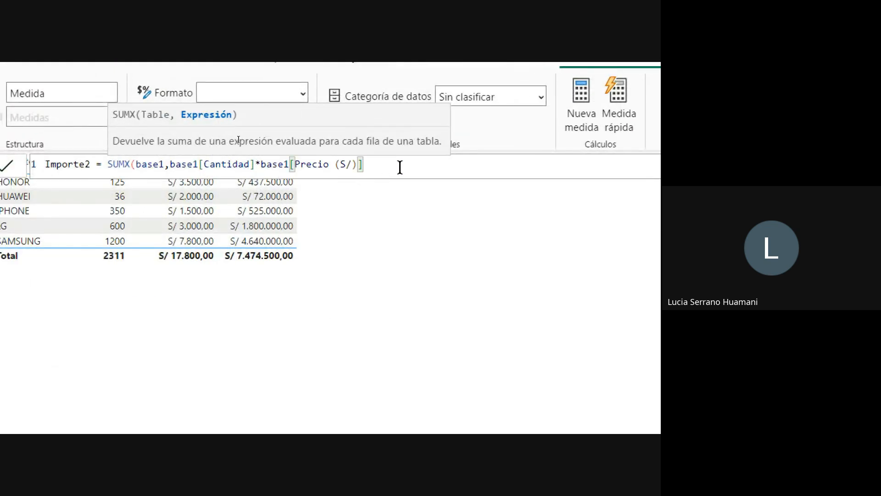
type(")")
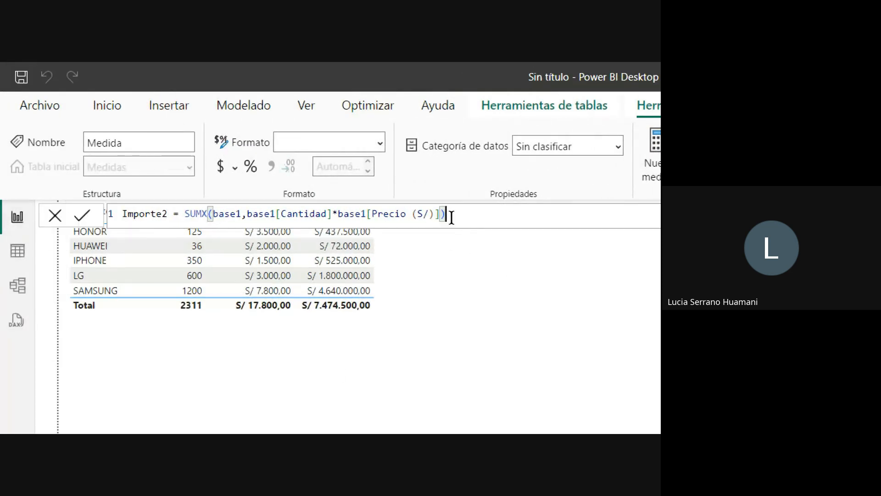
Go over the function, table and column arguments of the Importe2 formula and commit the measure.
left_click_drag(122, 214, 207, 214)
left_click(186, 214)
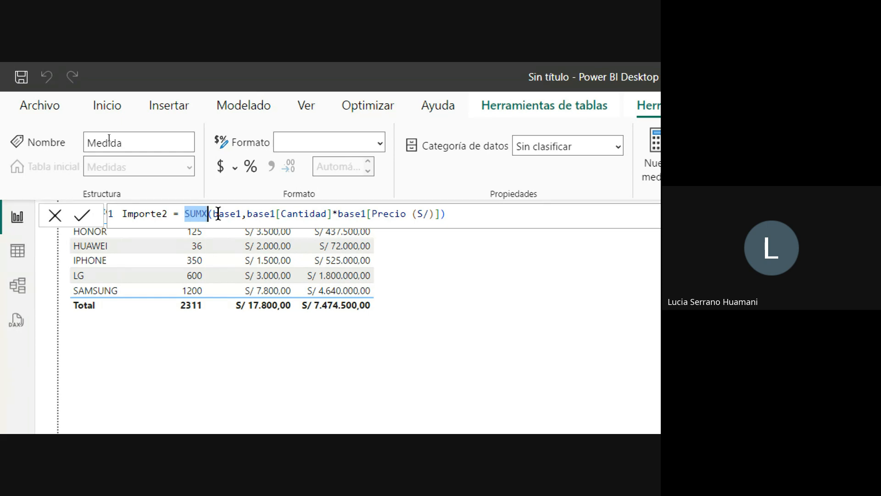
left_click(185, 214)
left_click(214, 214)
double_click(214, 214)
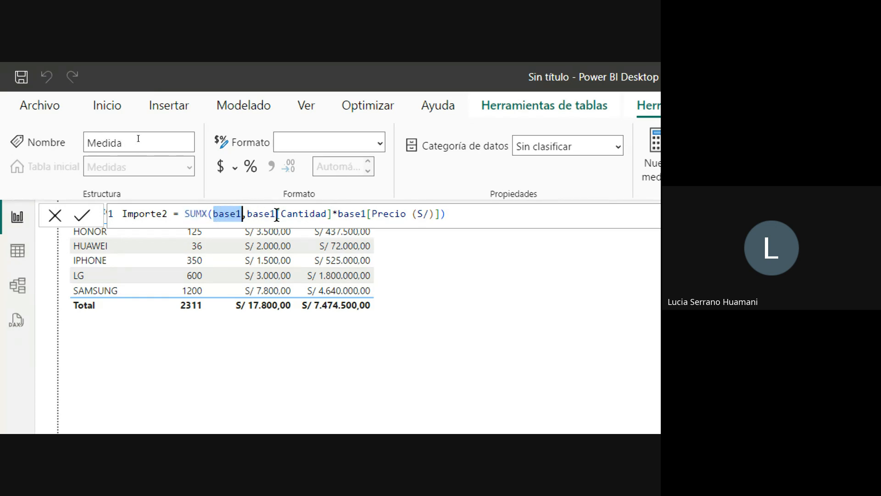
left_click_drag(281, 213, 406, 214)
left_click(452, 211)
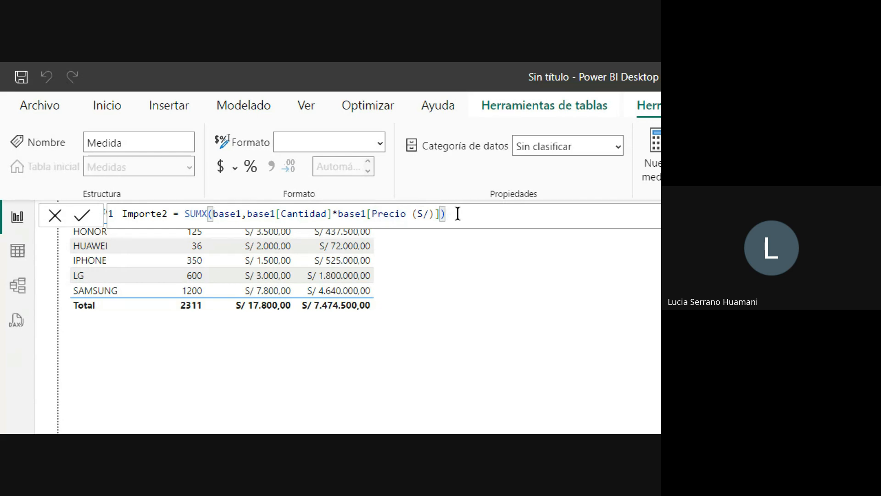
key("Return")
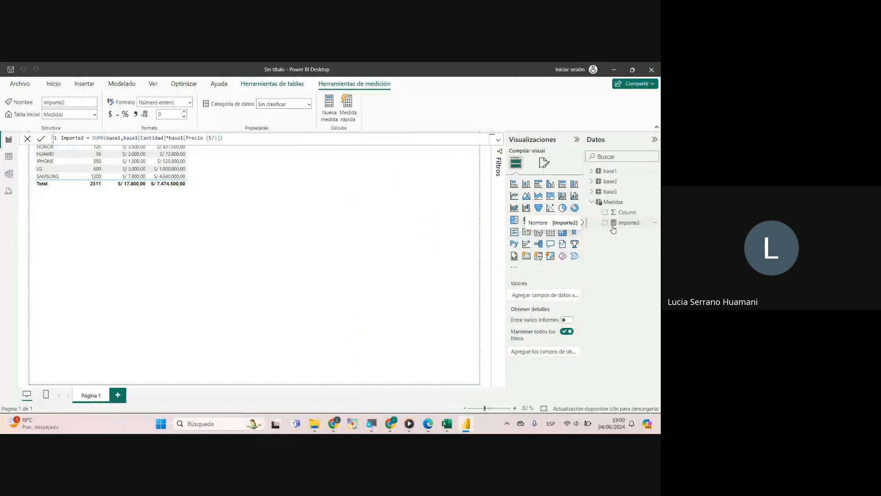
Replace the Suma de Importe column in the product table with the Importe2 measure.
left_click(403, 213)
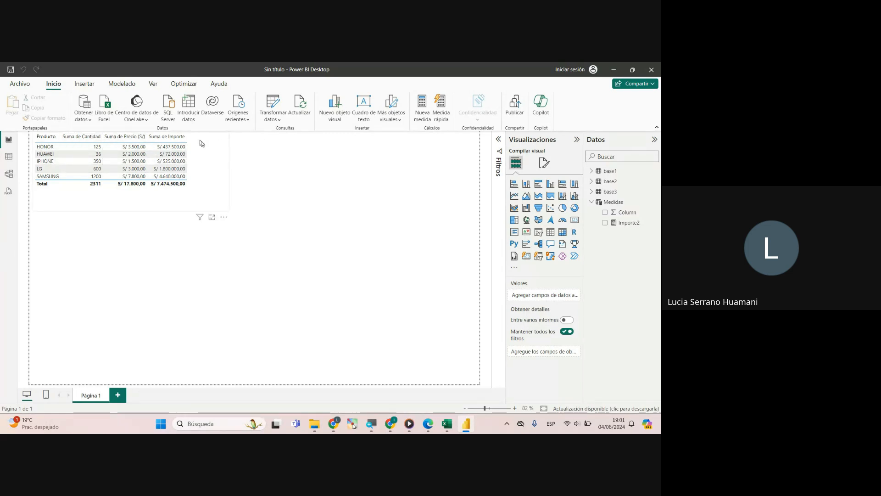
left_click(165, 192)
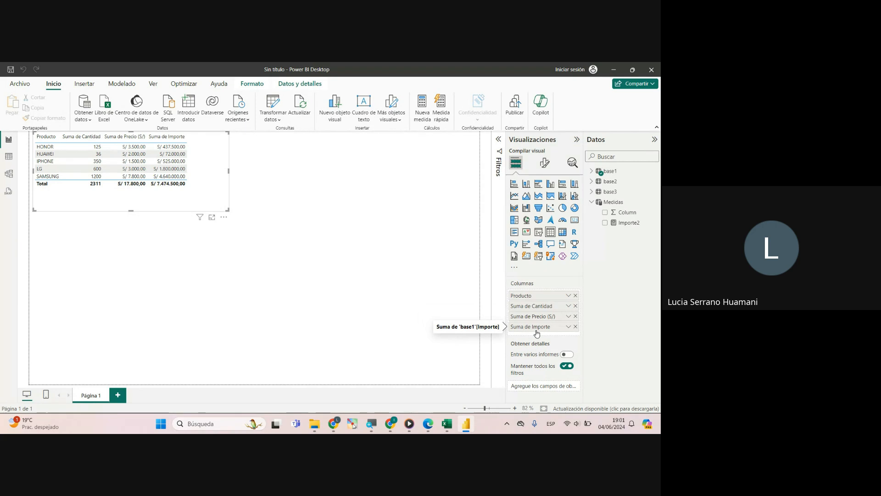
left_click(576, 327)
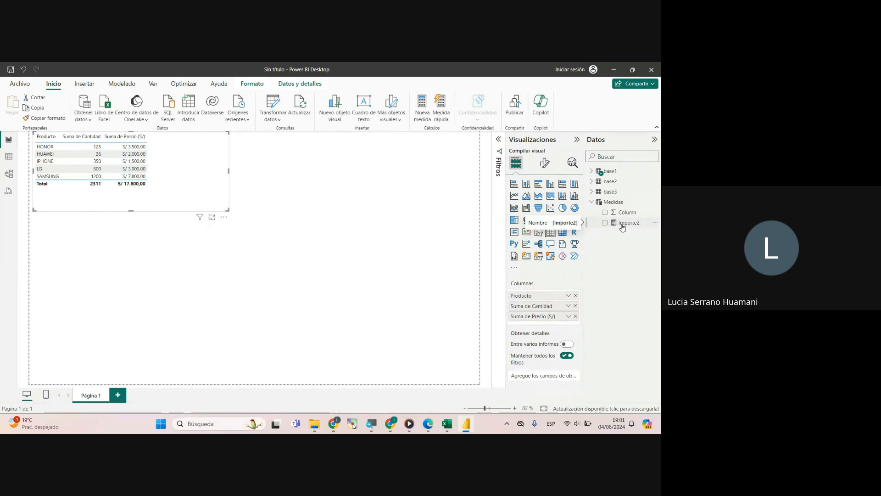
left_click(605, 222)
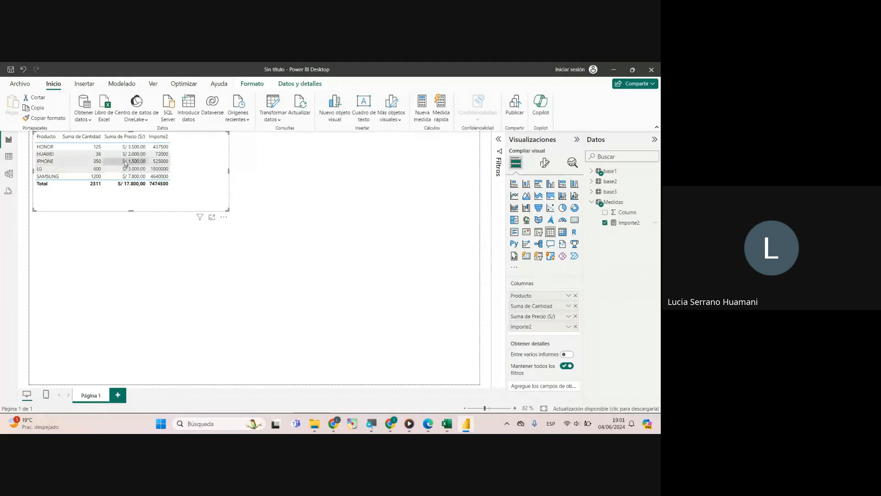
Format the Importe2 measure as Moneda with the S/ Español (Perú) currency symbol.
left_click(628, 225)
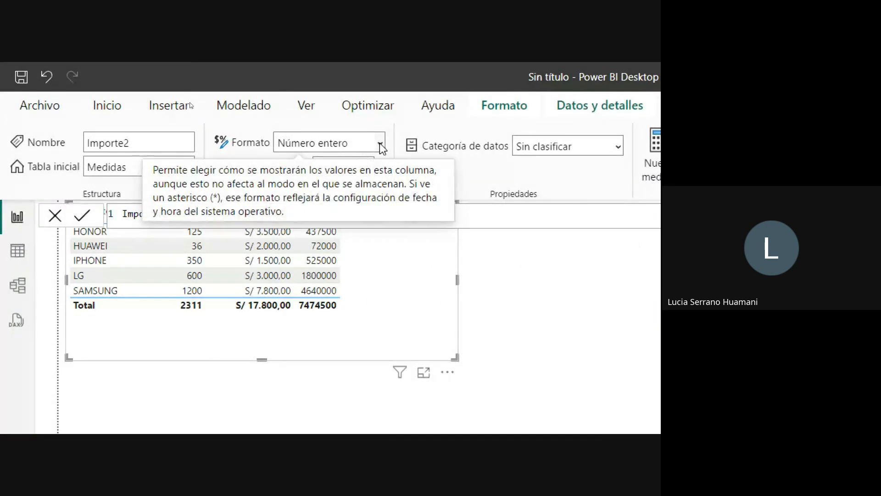
left_click(380, 143)
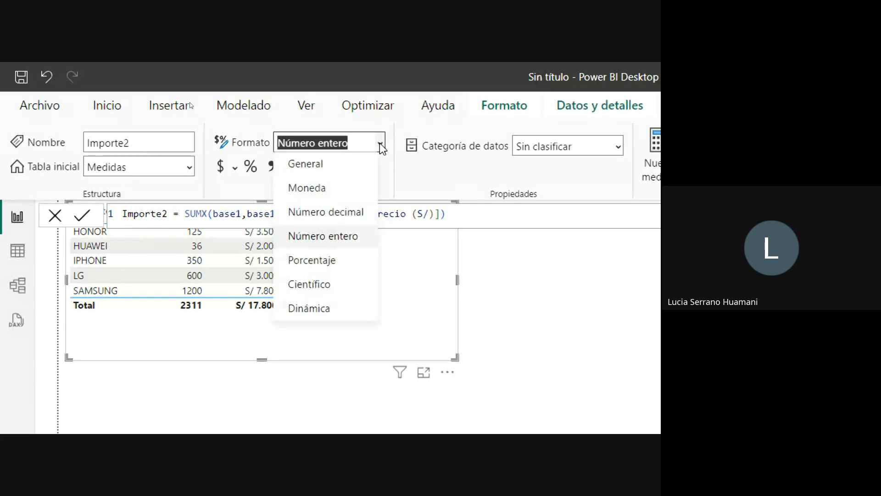
left_click(331, 190)
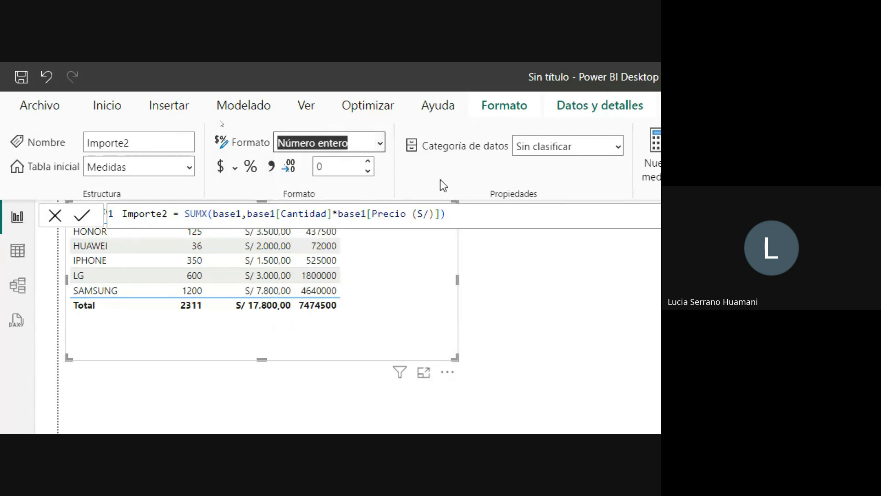
left_click(234, 168)
scroll(306, 332, "down", 5)
scroll(306, 331, "down", 15)
scroll(299, 317, "down", 10)
scroll(361, 306, "down", 12)
scroll(362, 306, "up", 5)
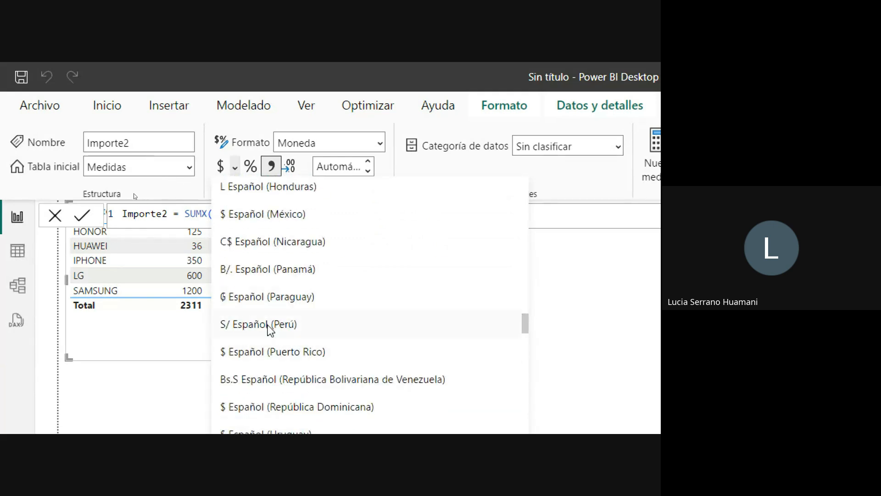
left_click(268, 324)
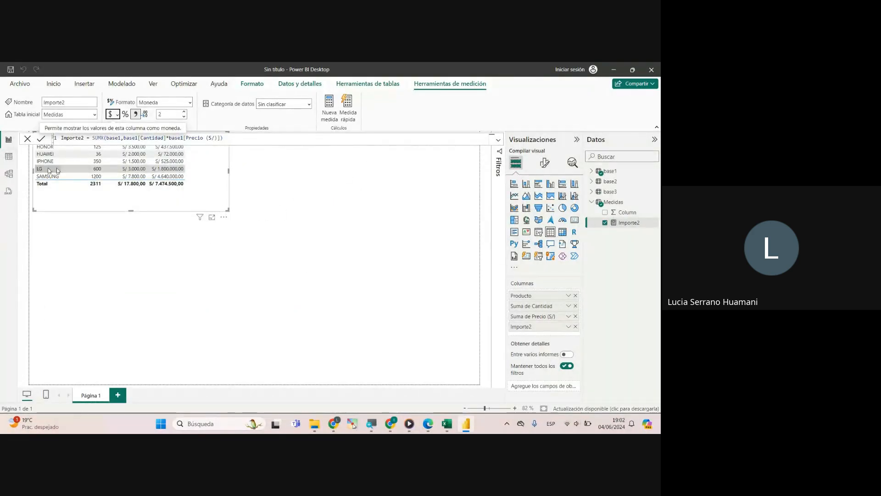
left_click(281, 190)
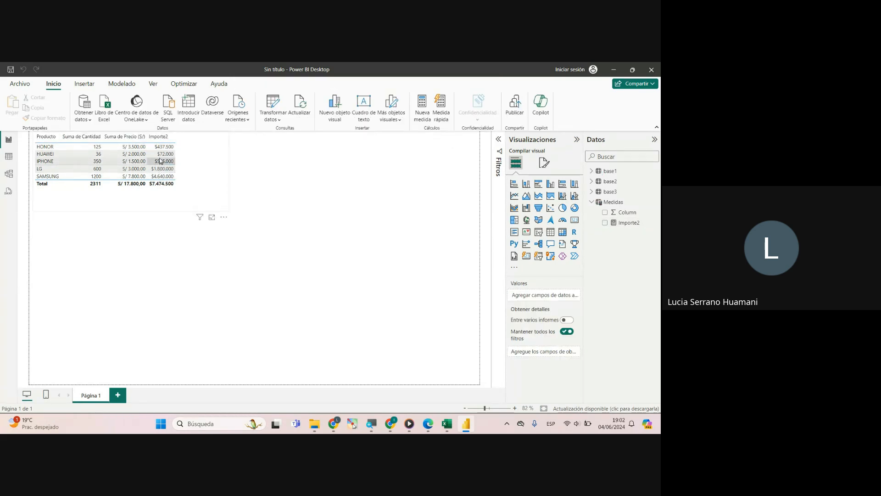
Reapply the S/ Español (Perú) currency symbol to the Importe2 measure and leave its settings.
left_click(627, 223)
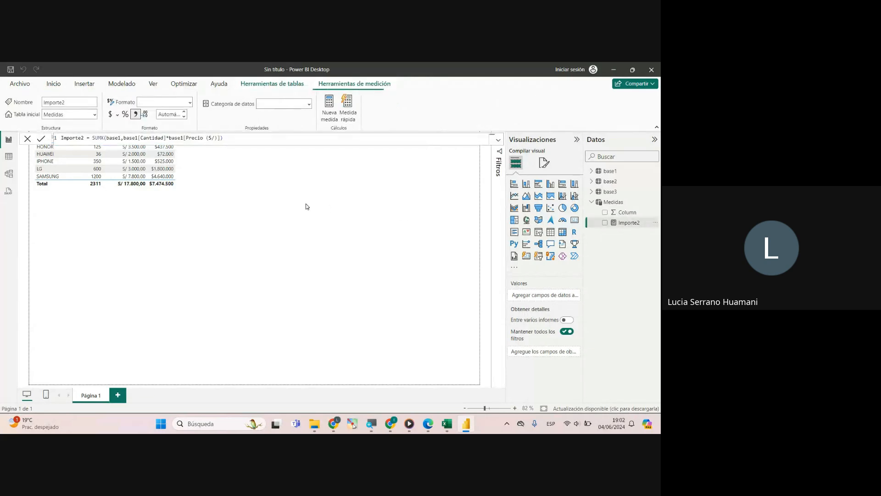
left_click(116, 116)
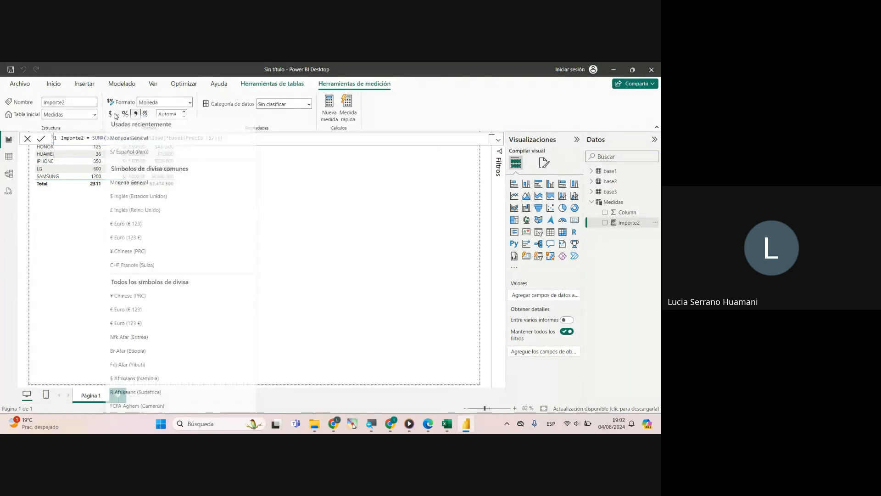
left_click(129, 152)
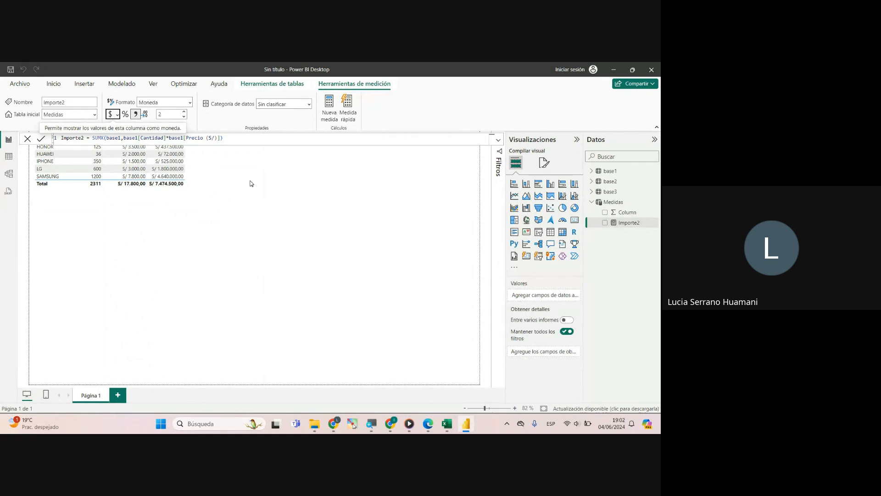
left_click(269, 174)
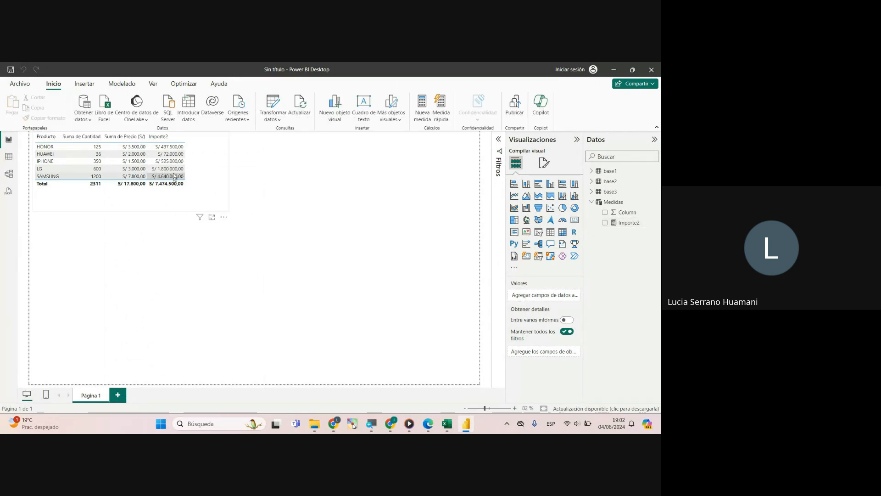
left_click(592, 171)
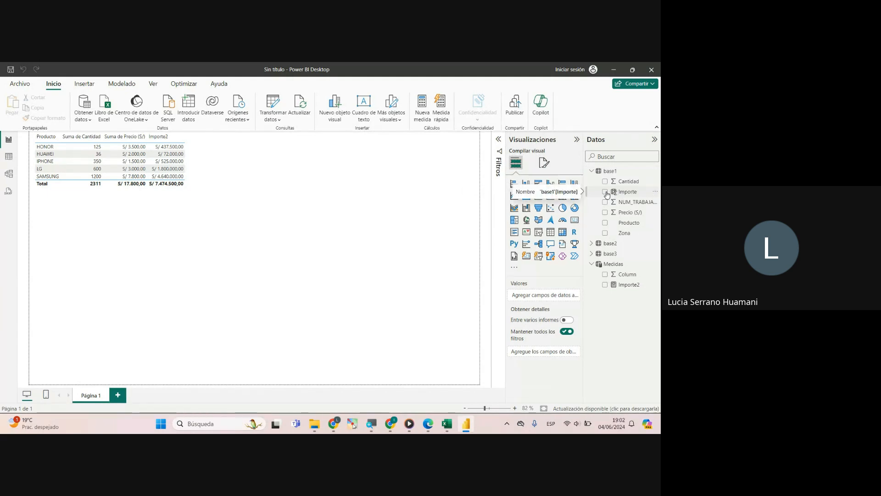
left_click(605, 192)
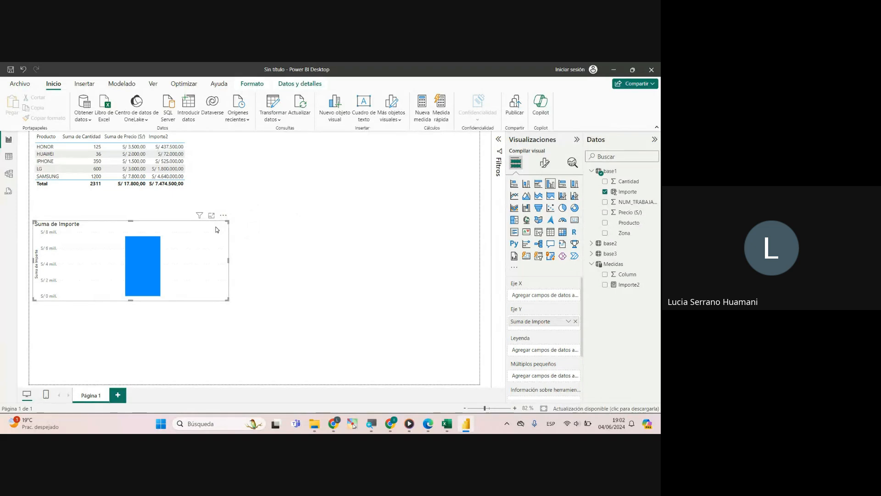
key("Delete")
Remove the Suma de Importe column chart and add the Importe field to the product table alongside Importe2.
left_click(215, 196)
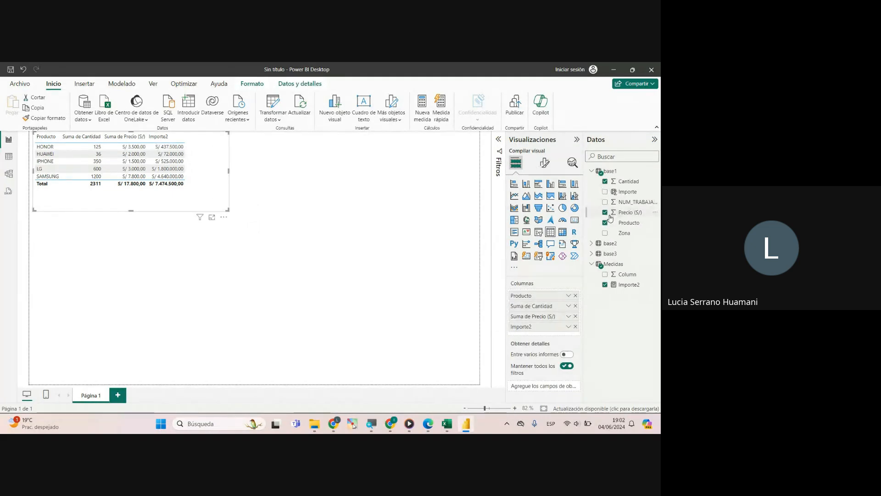
left_click(606, 192)
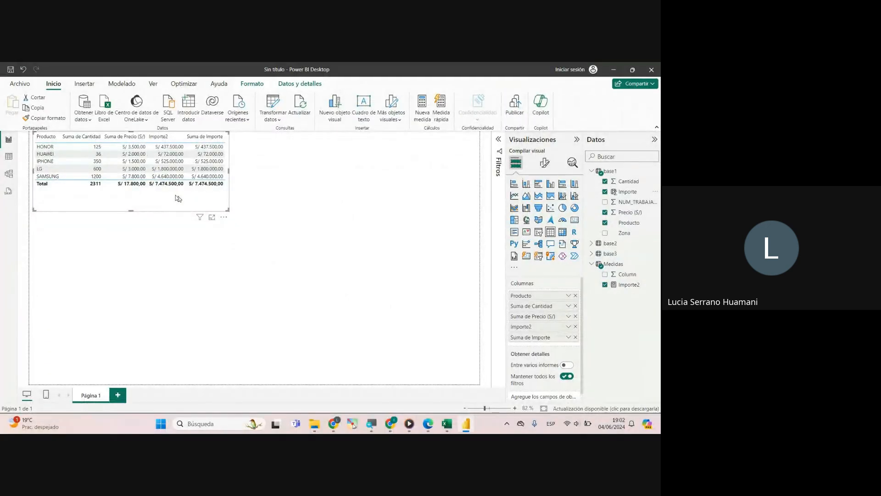
Display the base1 data in the table view and reposition the Medidas and base1 tables in the model diagram.
left_click(10, 156)
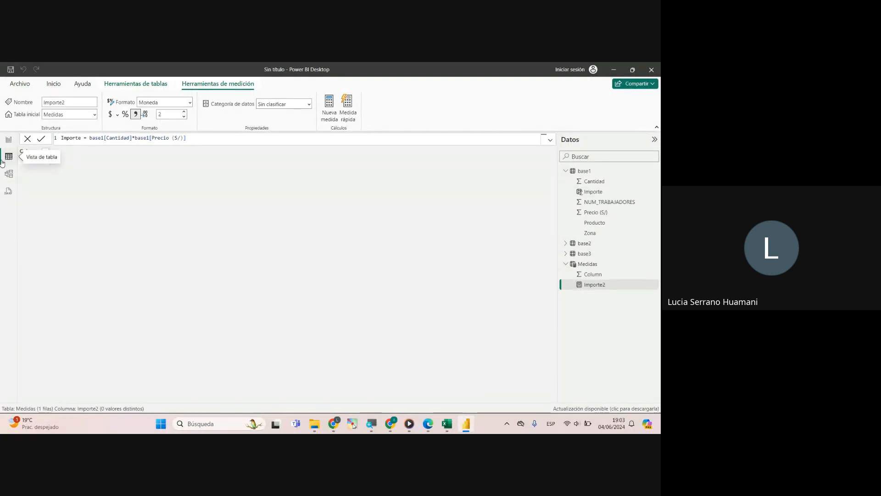
left_click(584, 171)
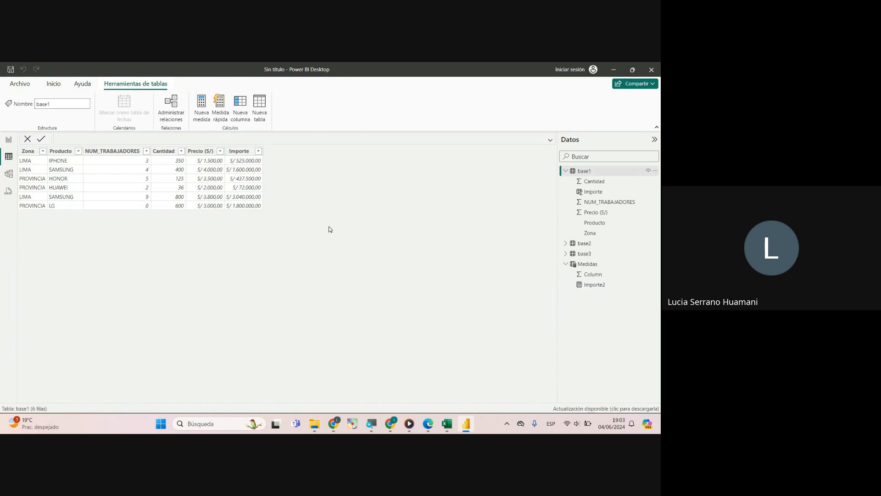
left_click(12, 178)
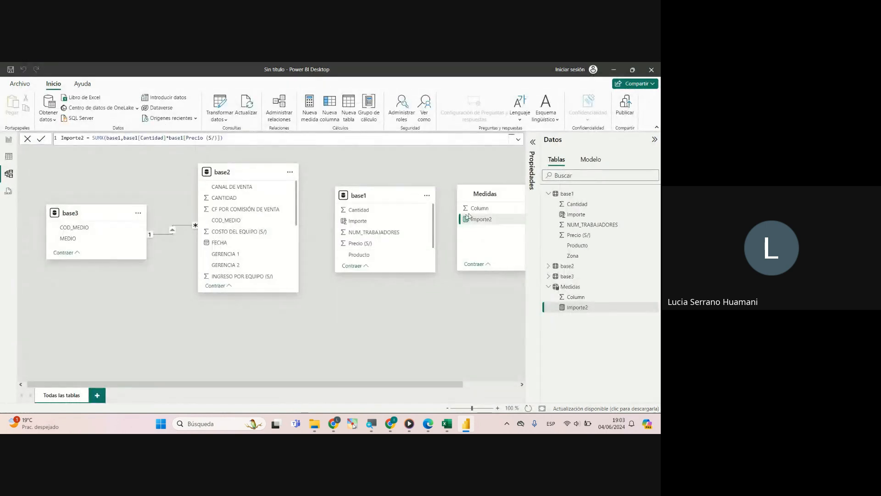
left_click_drag(461, 193, 487, 225)
mouse_move(388, 197)
left_mouse_down()
mouse_move(353, 193)
mouse_move(377, 193)
left_mouse_up()
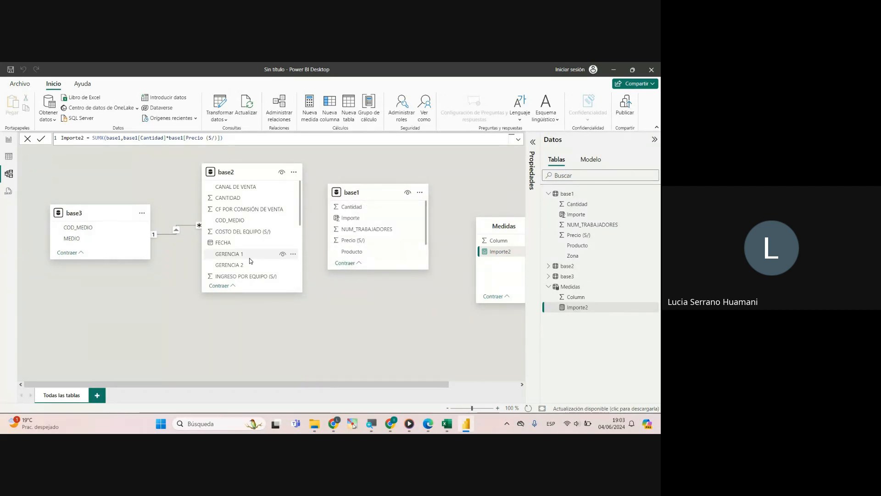
Compare the product table in the report with the Importe column stored in the base1 data.
left_click(8, 139)
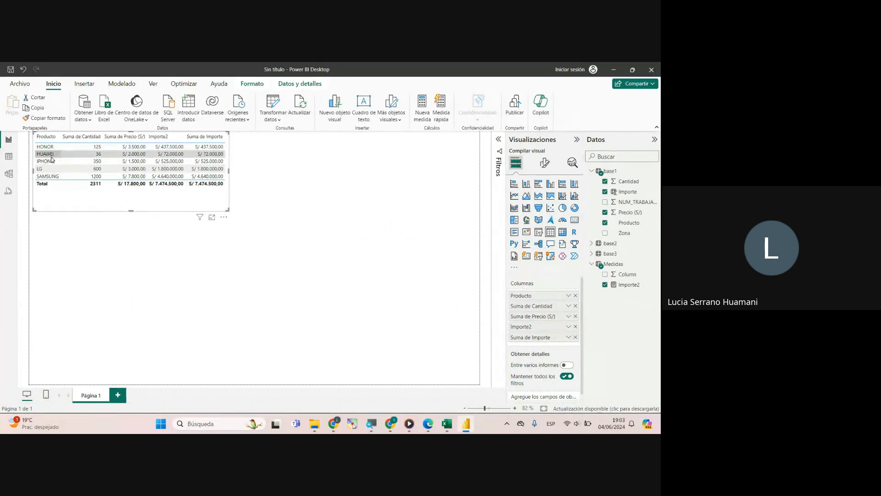
left_click(8, 156)
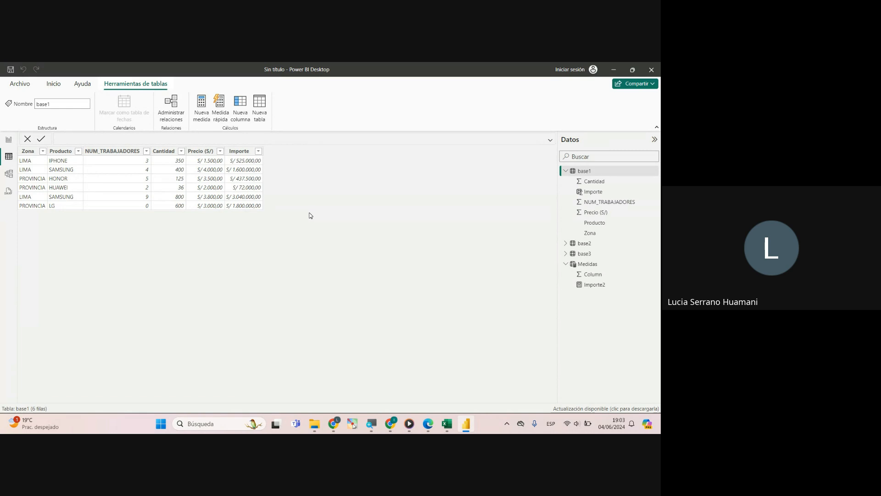
left_click(12, 144)
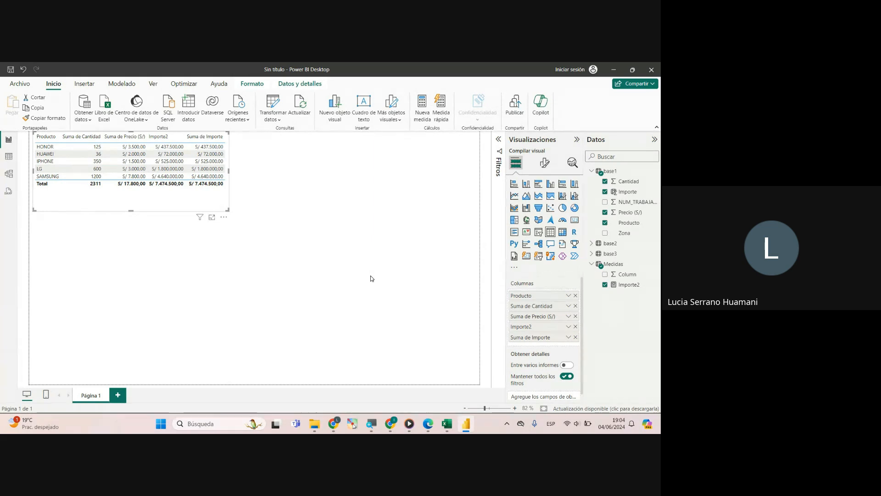
Read the latest chat messages in the Google Meet call and return to the Power BI report.
left_click(390, 423)
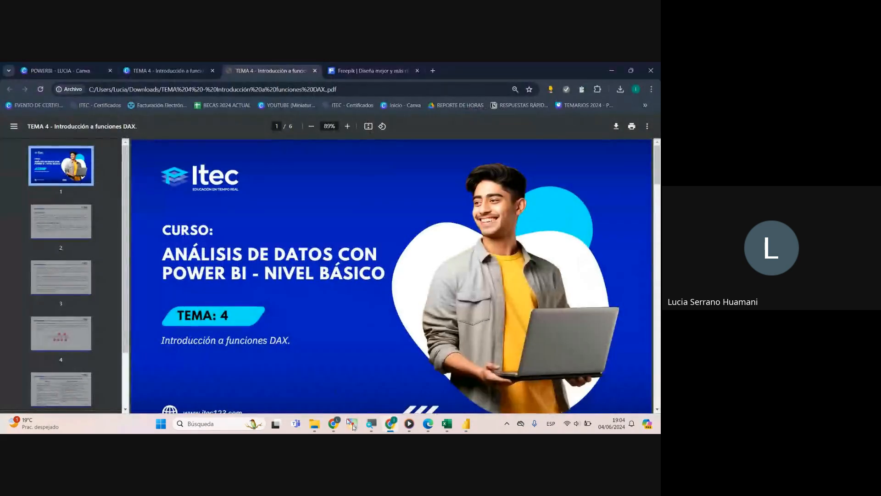
left_click(390, 423)
mouse_move(333, 423)
left_click(285, 383)
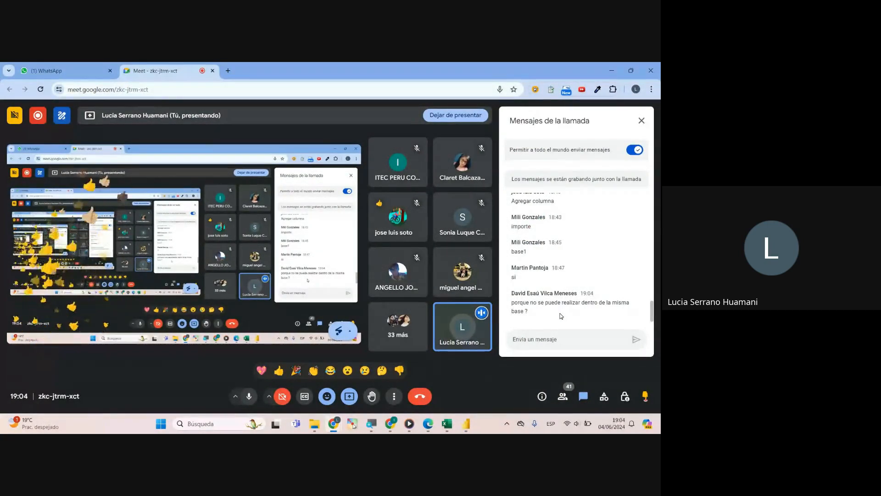
key("alt+Tab")
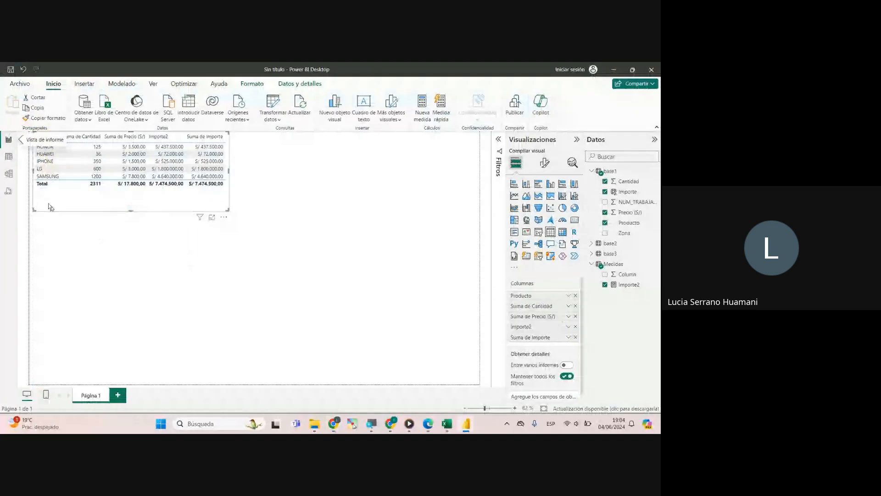
Go over the base1 rows and the report's product table to contrast the calculated column with the measure.
left_click(9, 156)
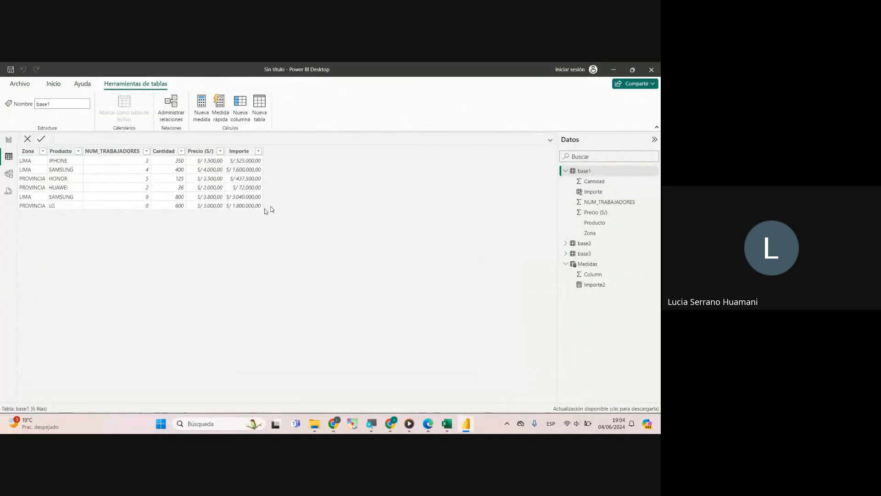
left_click(9, 139)
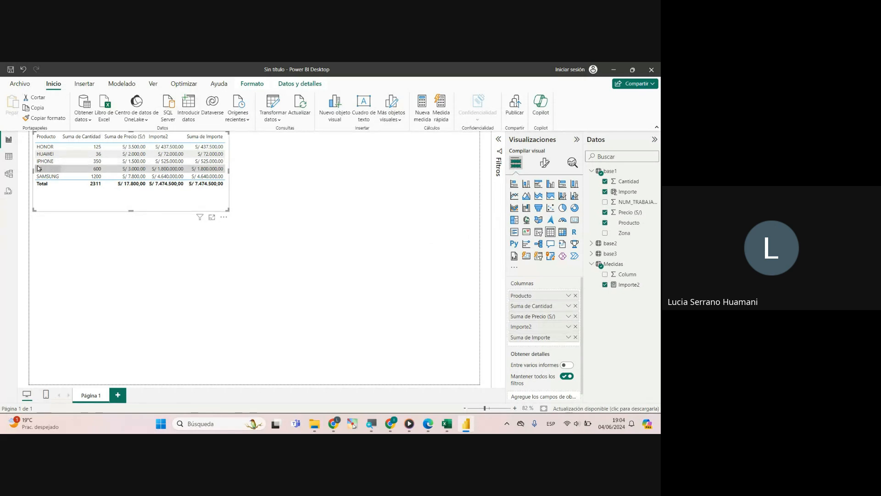
left_click(9, 158)
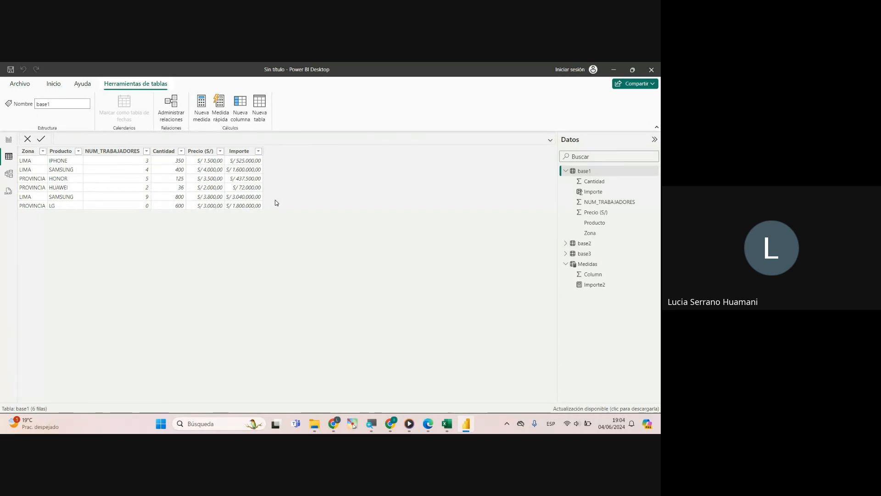
Look through the base2 field list in the model diagram and move the Medidas table further away from base1.
left_click(9, 174)
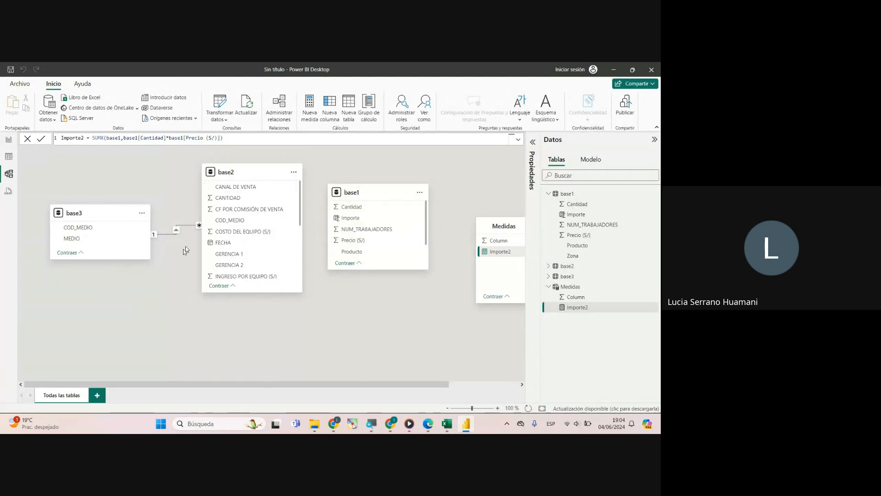
scroll(271, 234, "down", 3)
scroll(253, 240, "up", 3)
scroll(250, 206, "down", 3)
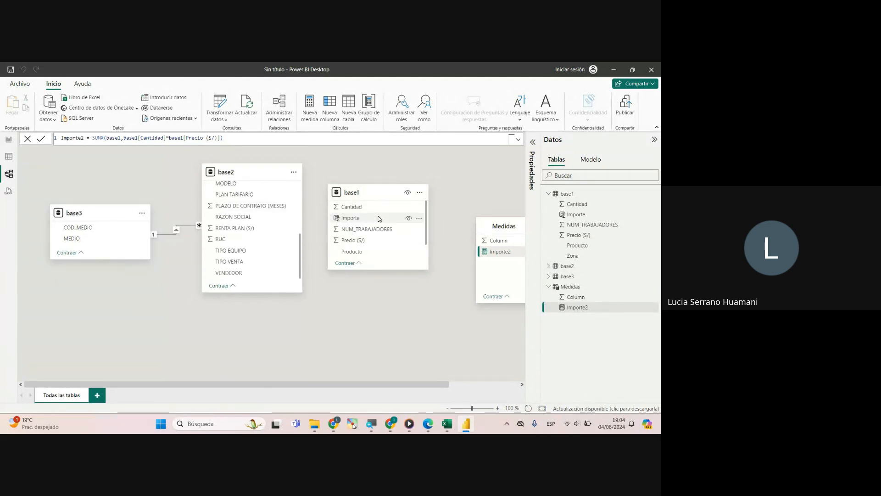
left_click_drag(482, 223, 538, 211)
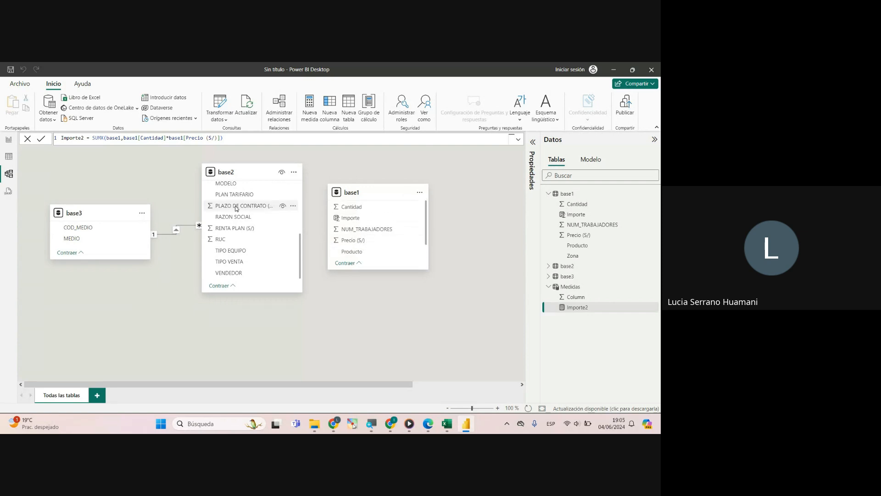
scroll(239, 211, "up", 5)
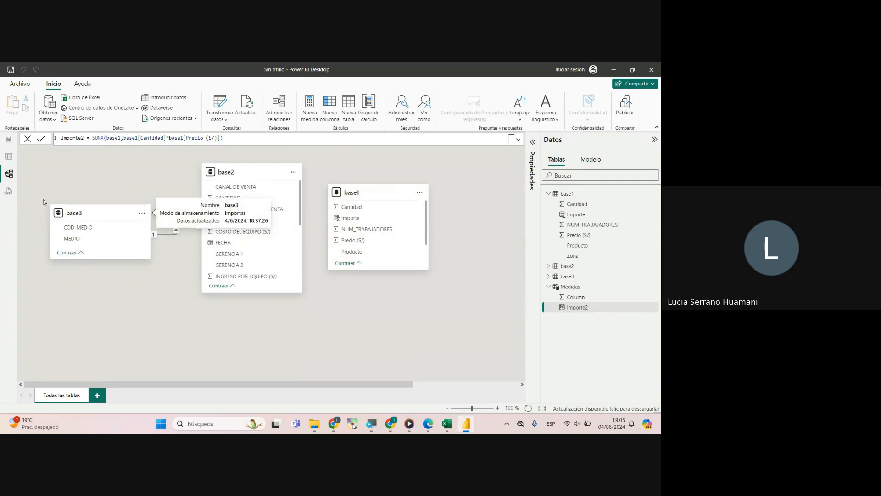
Contrast the Importe2 and Suma de Importe columns in the report with the base1 data and return to the report.
left_click(9, 139)
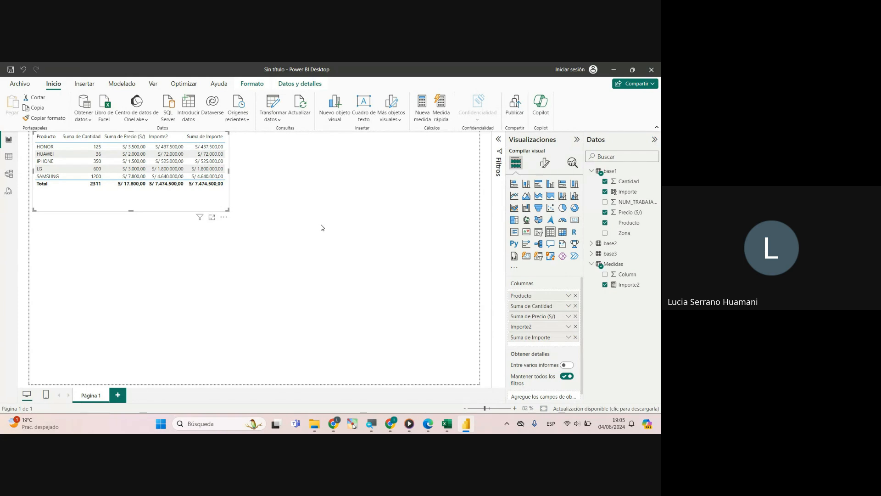
left_click(8, 158)
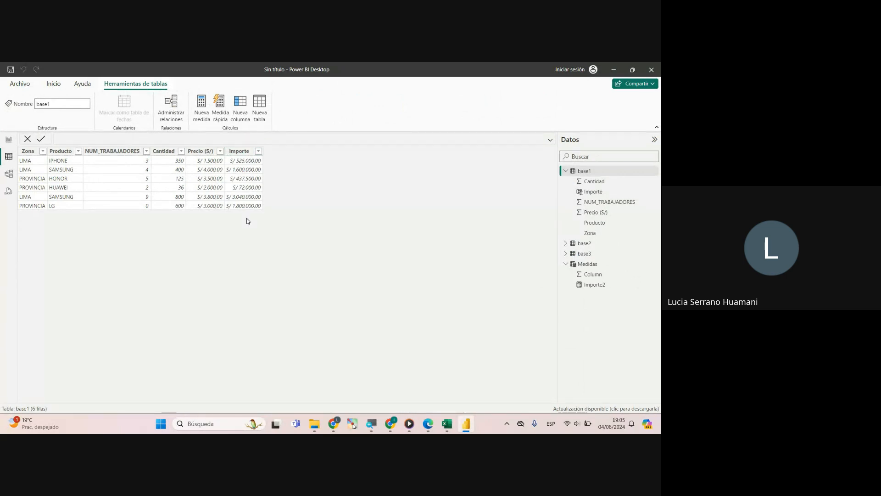
left_click(9, 139)
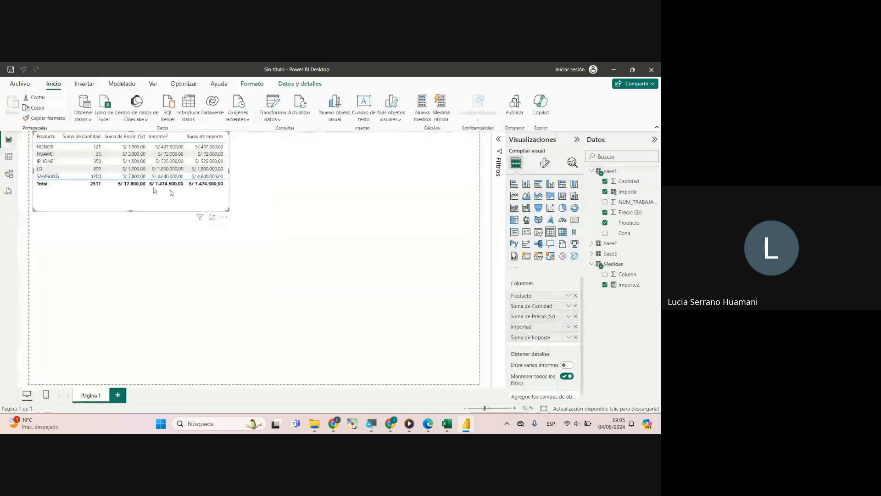
Deselect the product table, check the Google Meet chat for new messages and return to Power BI.
left_click(331, 190)
mouse_move(324, 417)
left_click(312, 390)
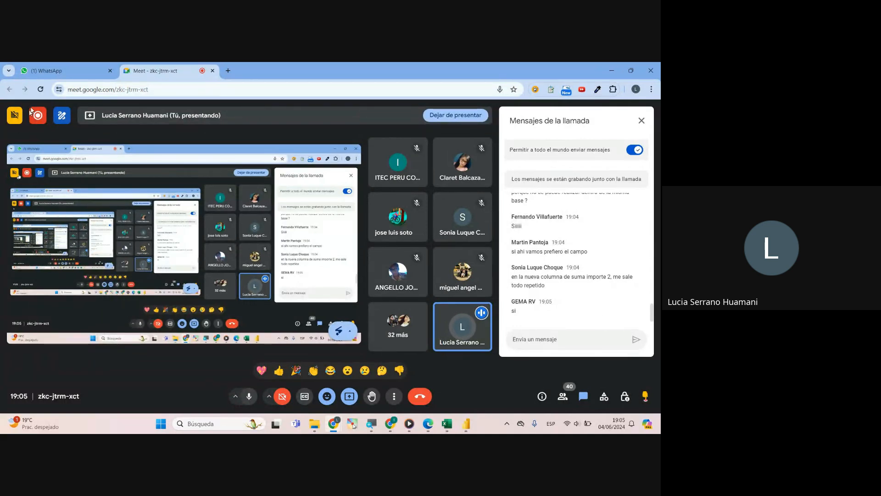
left_click(466, 423)
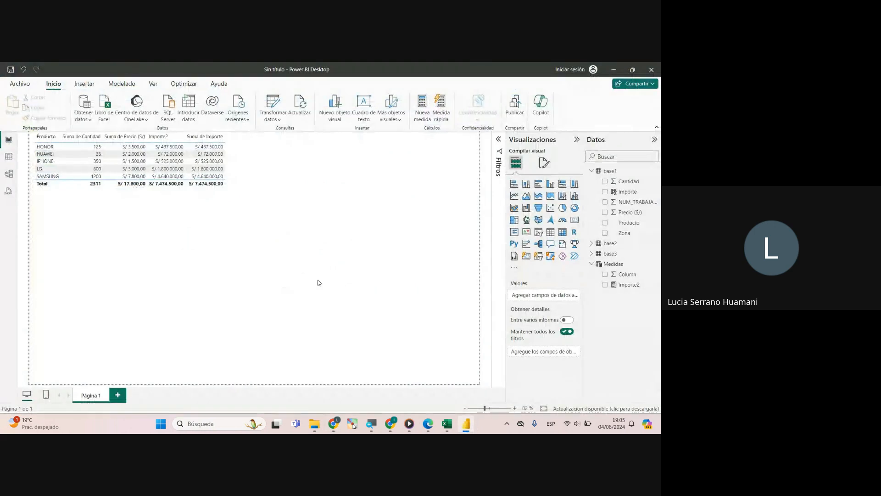
Examine the Importe2 formula in full view, going over the SUMX function, the base1 table and the Cantidad by Precio (S/) expression.
left_click(626, 285)
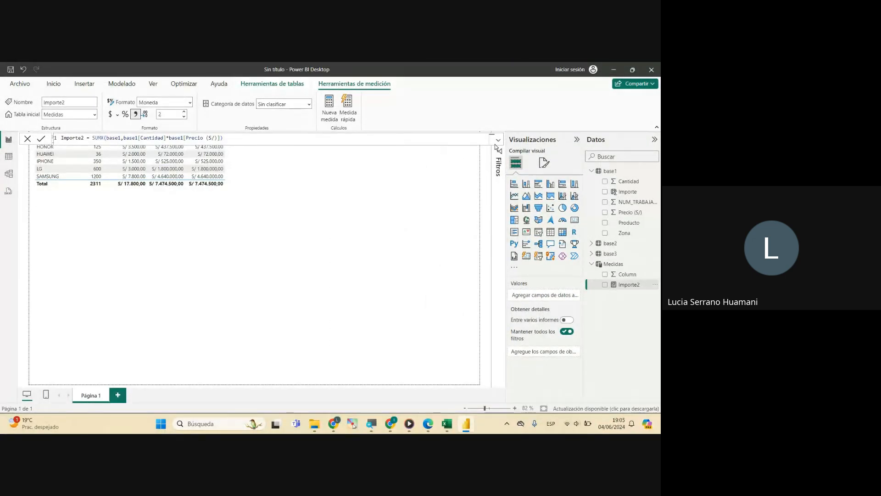
left_click(499, 143)
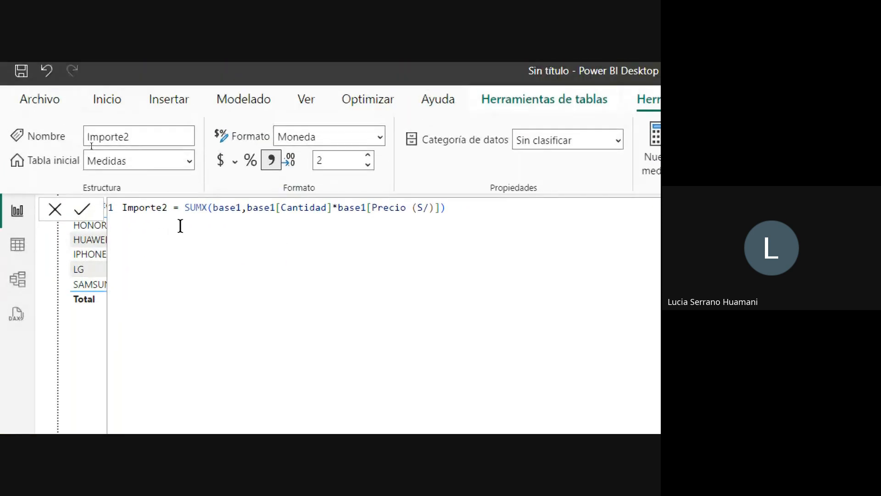
left_click(208, 208)
double_click(207, 209)
left_click(280, 207)
left_click_drag(280, 208, 411, 210)
left_click(484, 208)
double_click(195, 208)
Copy the whole Importe2 formula, send it as a message in the Google Meet chat and return to Power BI.
left_click_drag(521, 204, 124, 210)
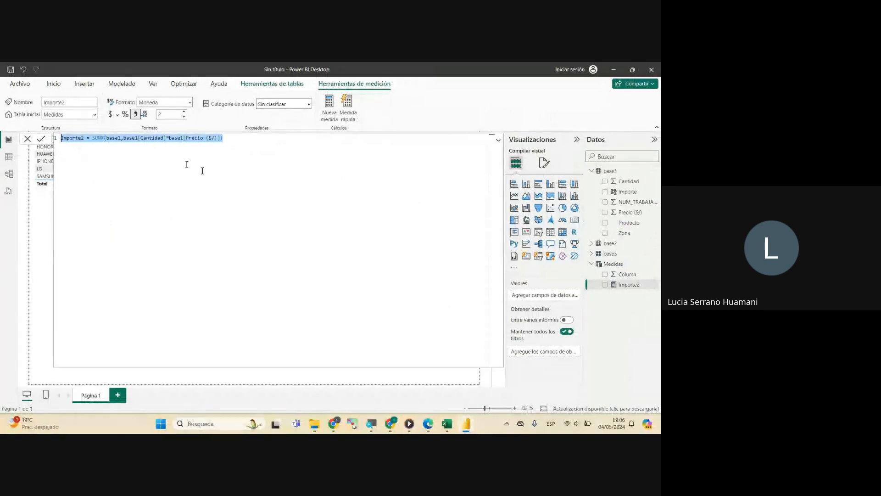
left_click(499, 140)
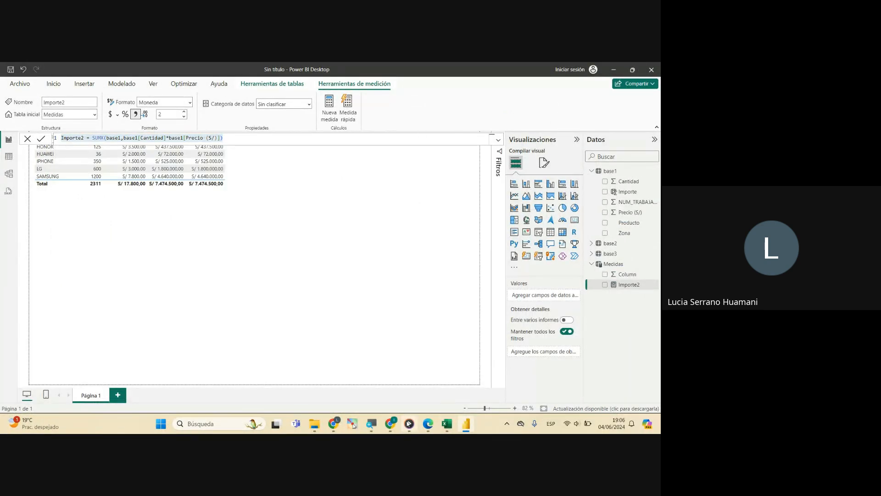
left_click(391, 425)
left_click(392, 425)
left_click(341, 427)
left_click(301, 396)
left_click(568, 336)
type("Importe2 = SUMX(base1,base1[Cantidad]*base1[Precio (S/)])")
key("Return")
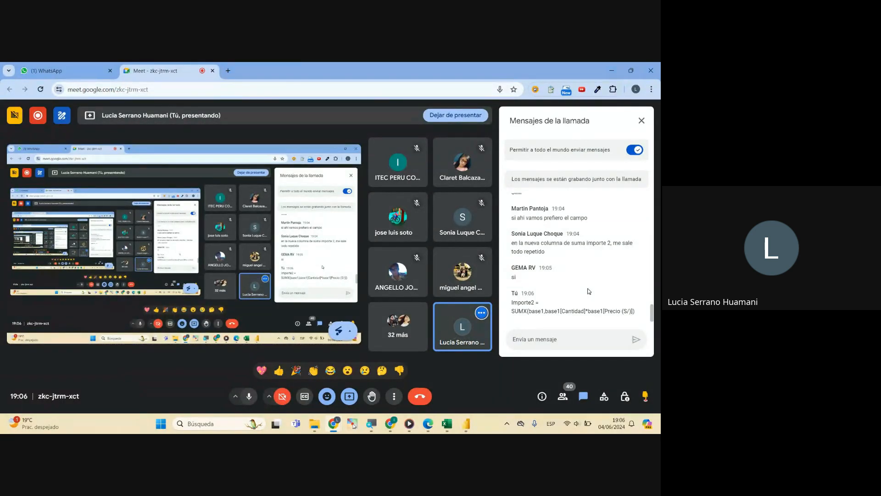
key("alt+Tab")
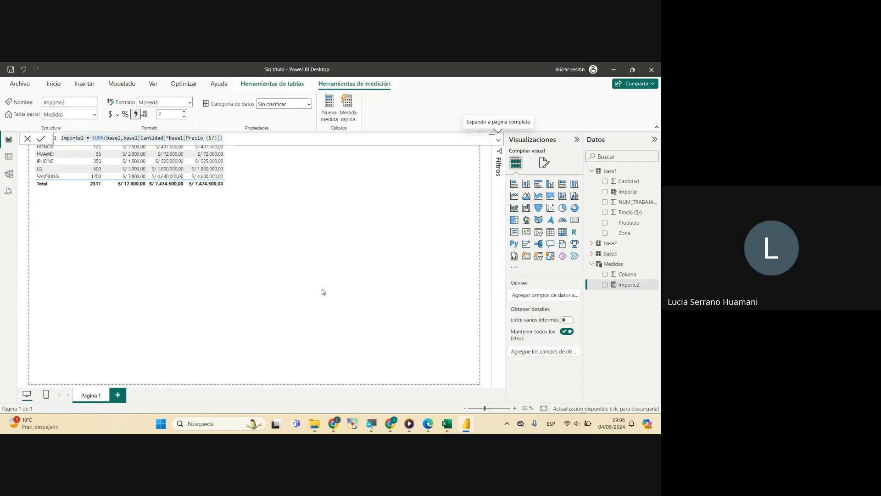
Leave the measure editor and review the base1 data in the table view, focusing on the Cantidad and Producto columns.
left_click(242, 235)
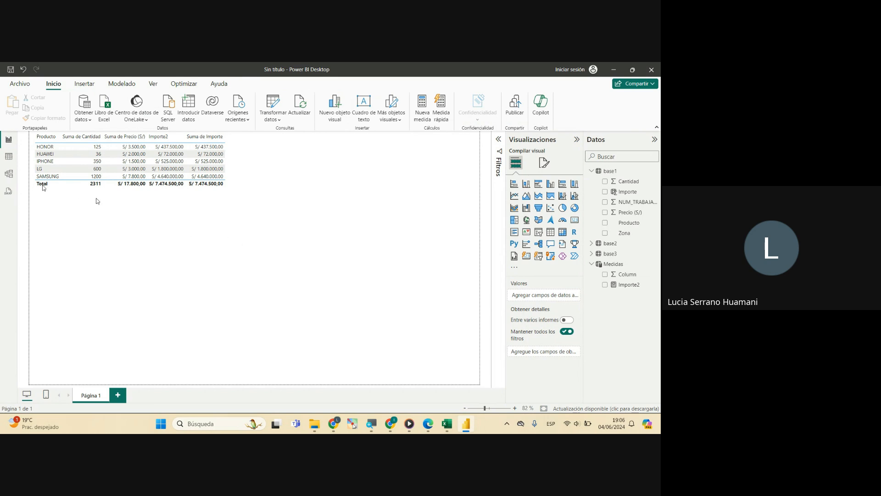
left_click(9, 156)
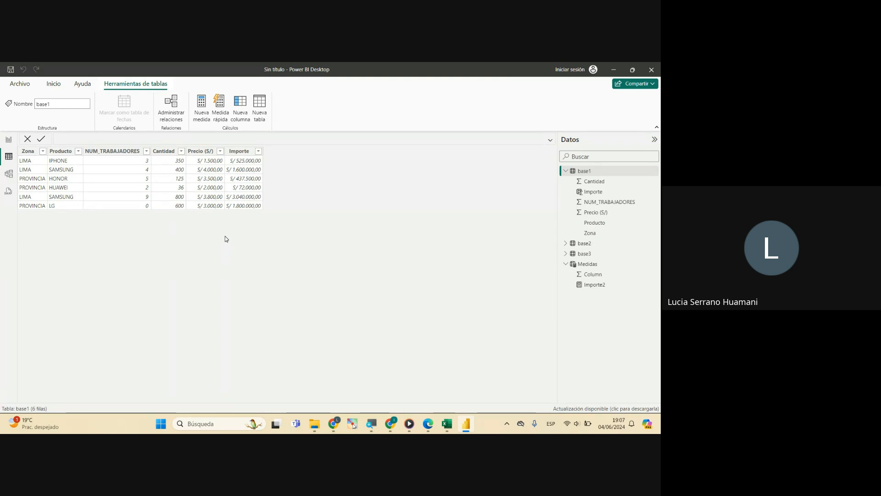
left_click(163, 152)
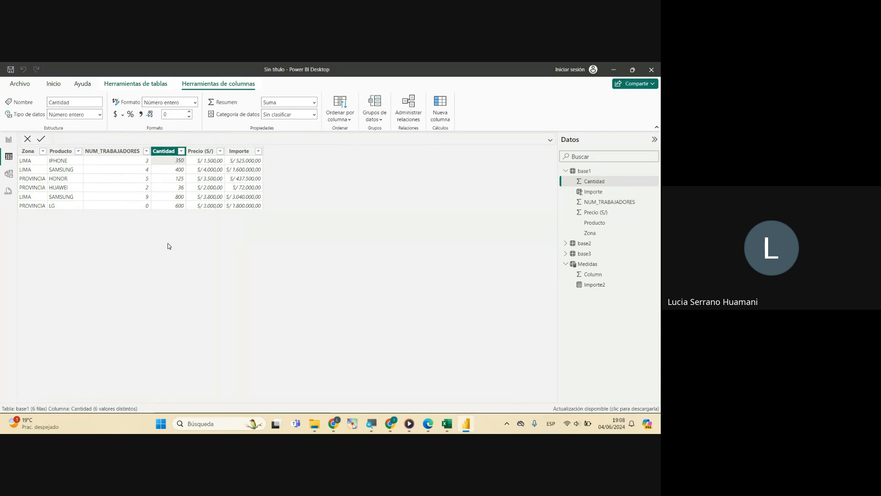
left_click(66, 151)
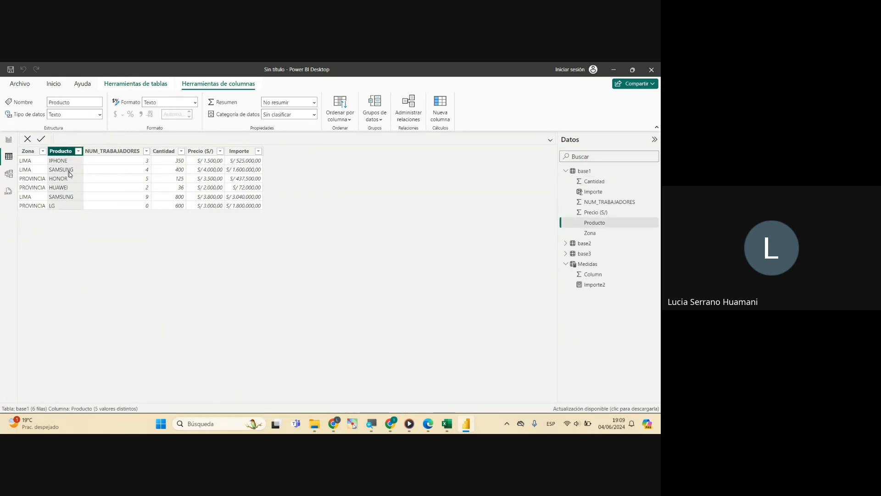
left_click(169, 161)
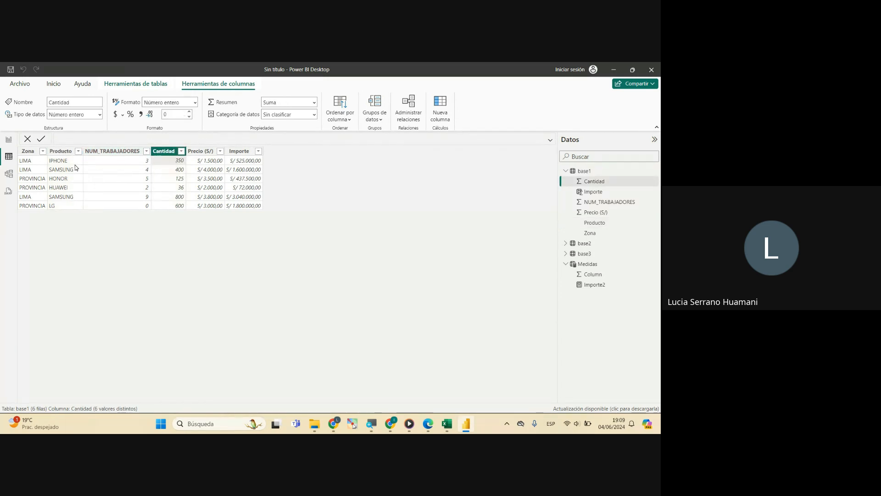
Examine the base1 data row by row, comparing the NUM_TRABAJADORES and Cantidad columns and reviewing the Importe column.
left_click(124, 164)
left_click(172, 163)
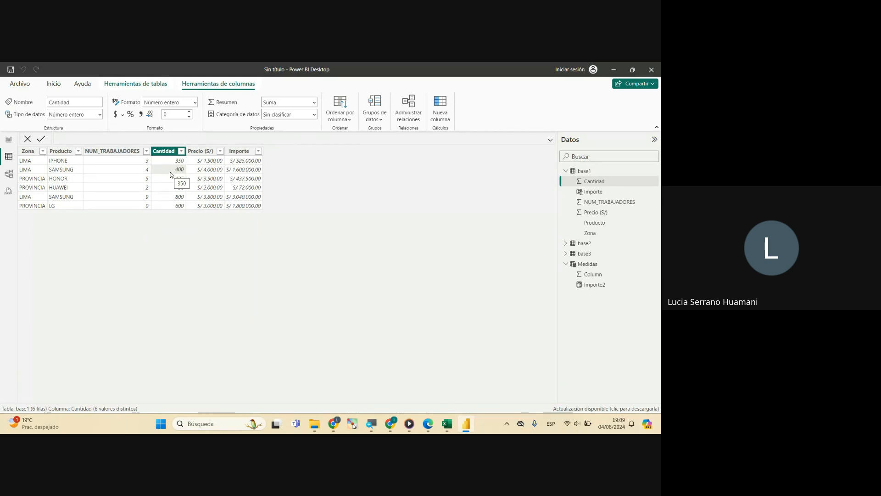
key("Left")
key("Right")
left_click(144, 162)
left_click(167, 162)
left_click(171, 171)
left_click(139, 165)
left_click(177, 166)
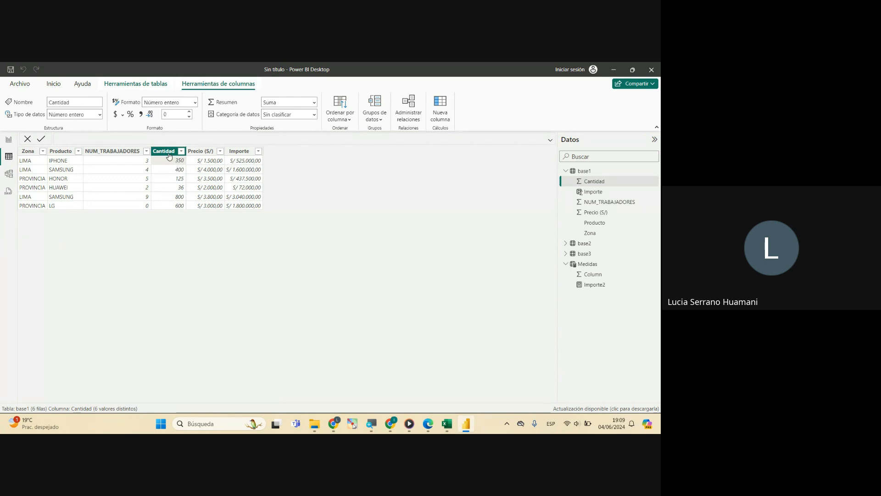
left_click(122, 152)
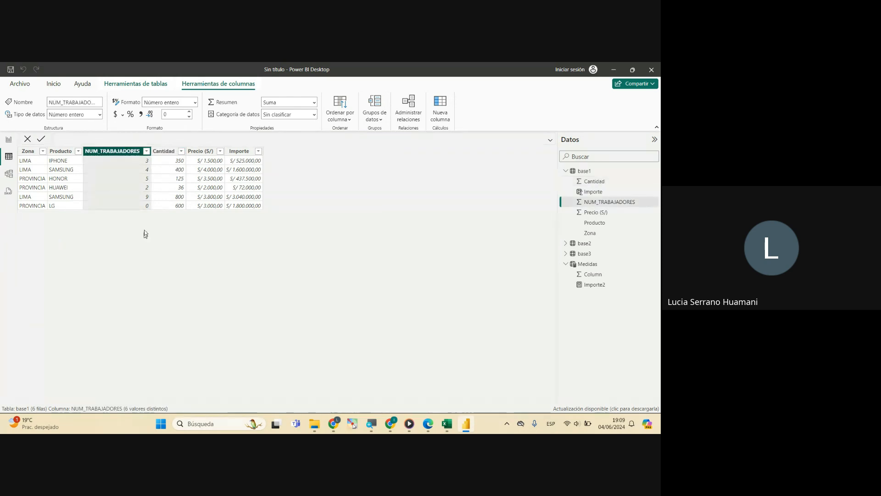
left_click(166, 160)
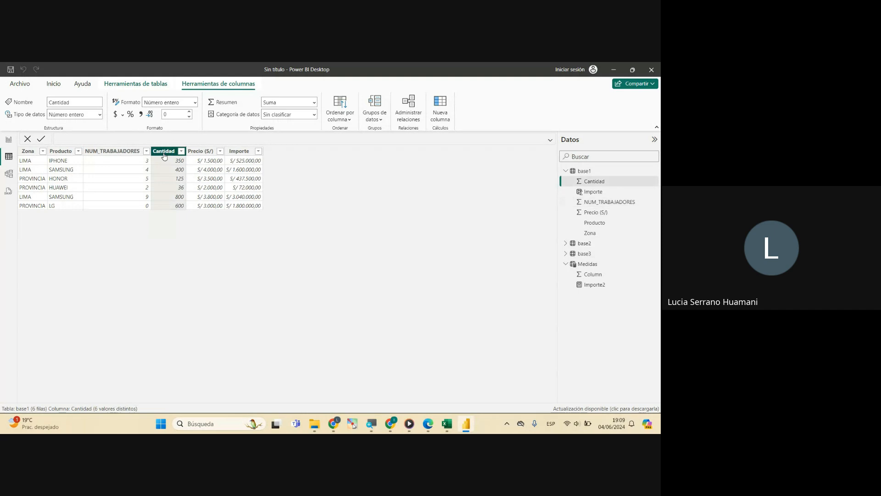
left_click(248, 153)
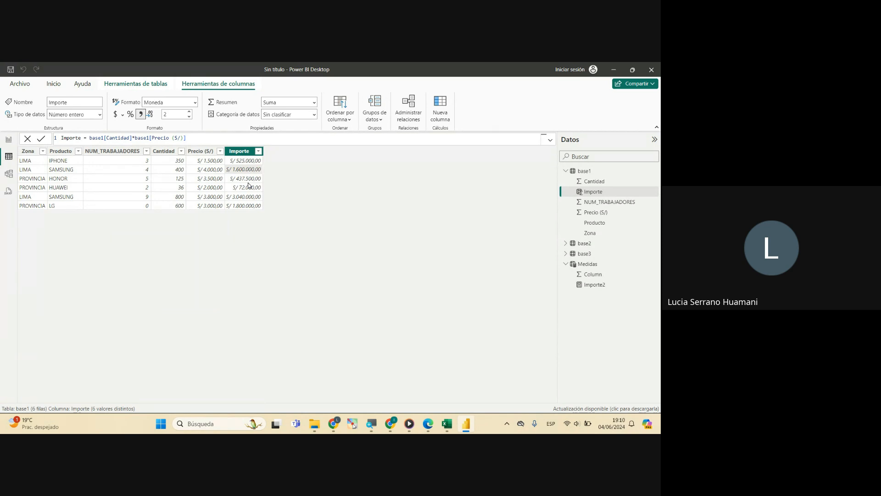
left_click(249, 153)
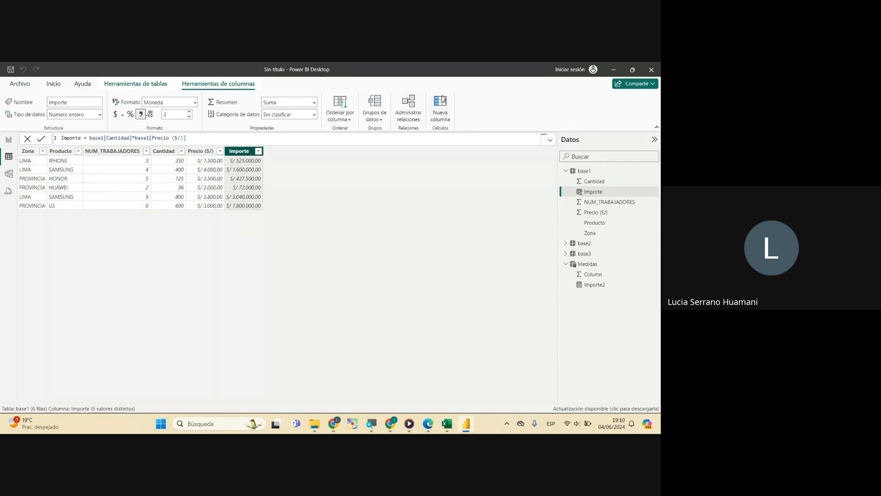
Add a new calculated column to the base1 table and name it Productividad.
left_click(438, 117)
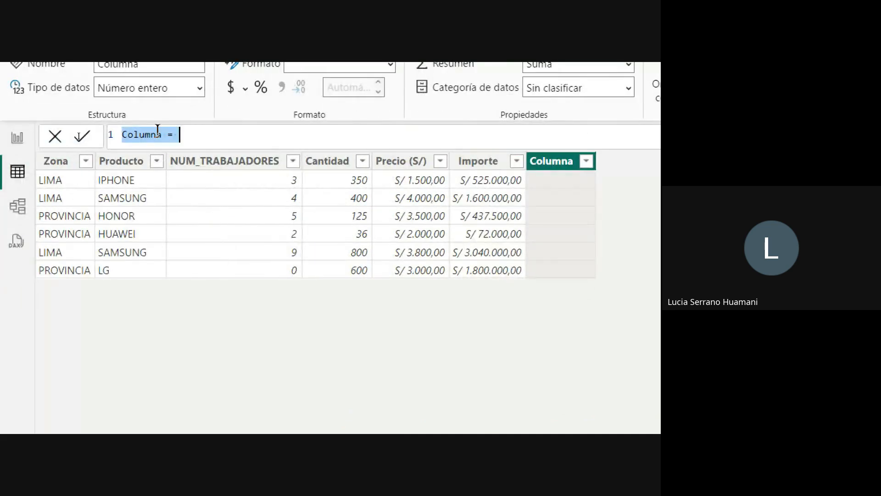
left_click(161, 137)
left_click_drag(161, 136, 123, 133)
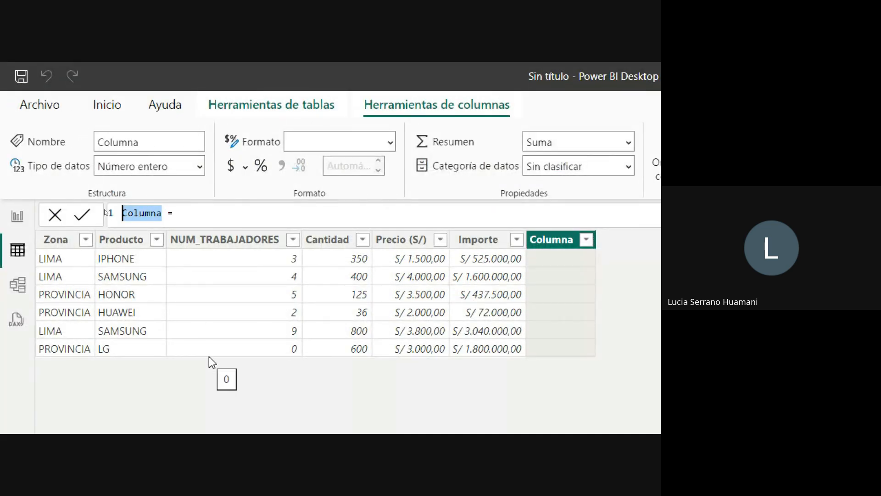
type("Pordu")
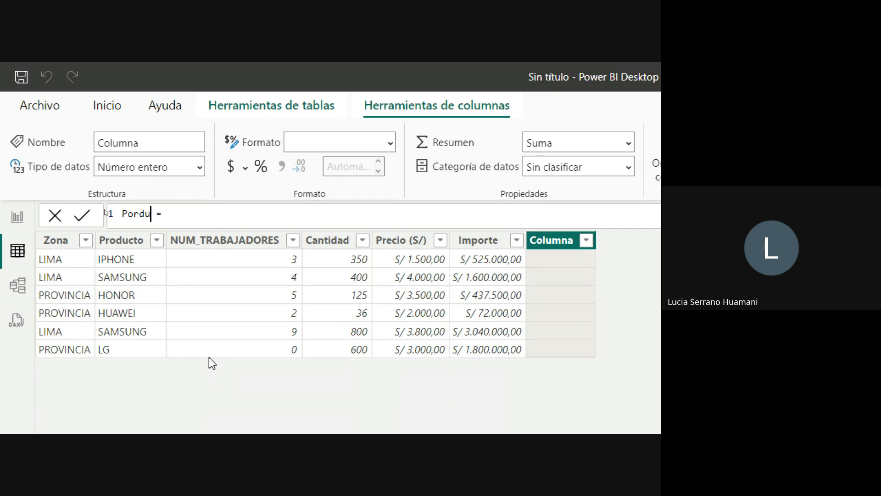
key("BackSpace")
key("BackSpace")
key("BackSpace")
key("BackSpace")
type("roductividad")
Define the Productividad column as base1[Cantidad]/base1[NUM_TRABAJADORES] and commit the formula.
left_click(229, 219)
type("ba")
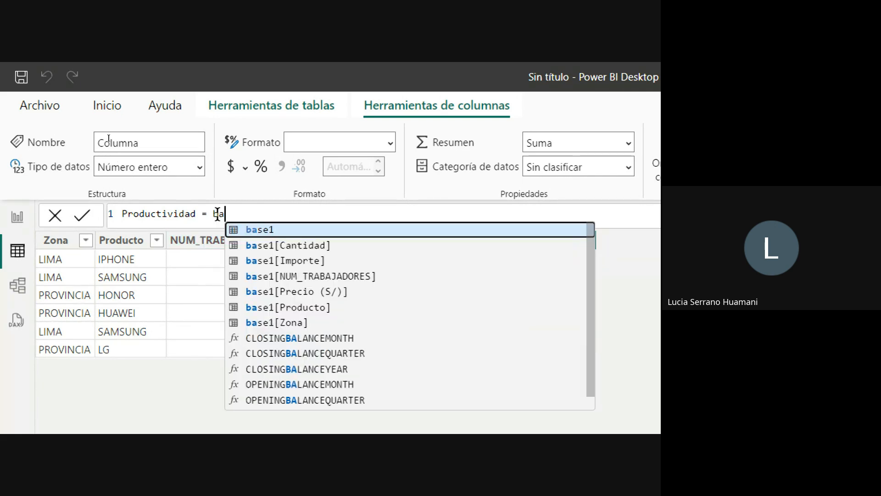
type("se1")
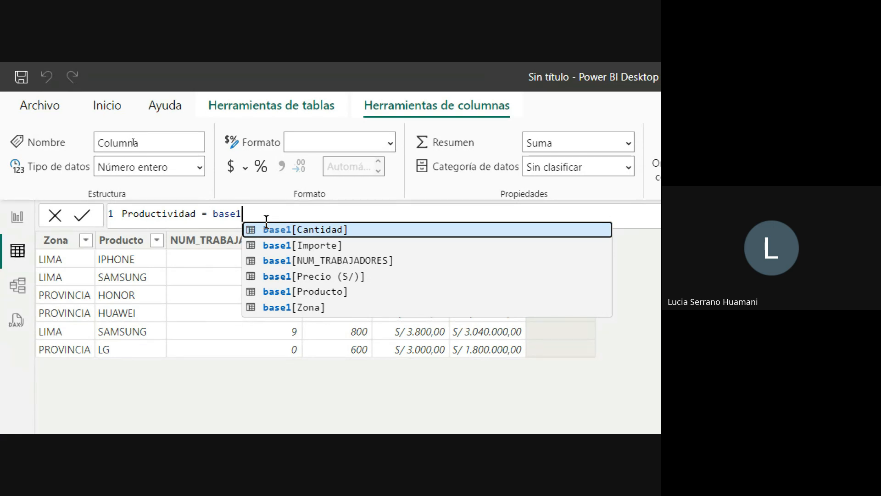
left_click(322, 233)
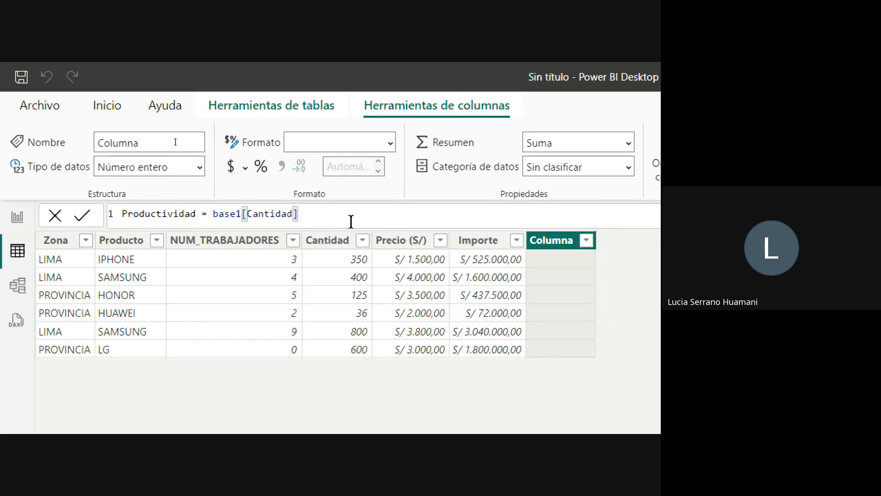
type("/base")
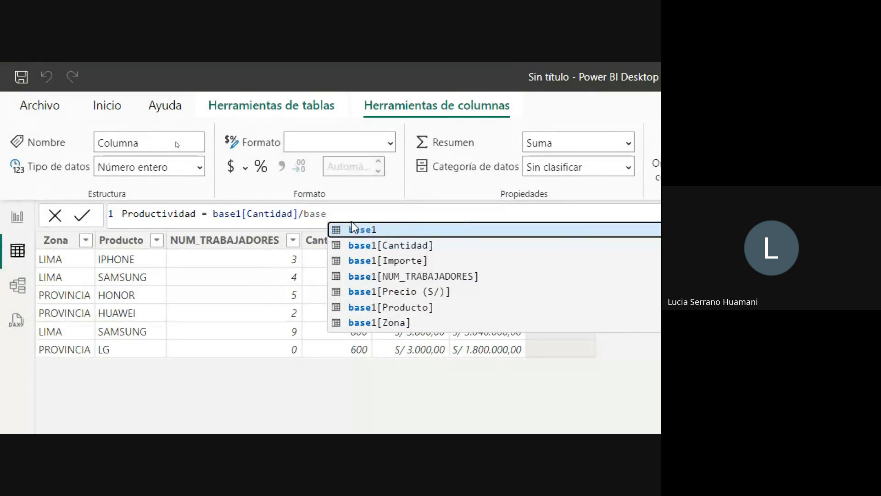
left_click(360, 281)
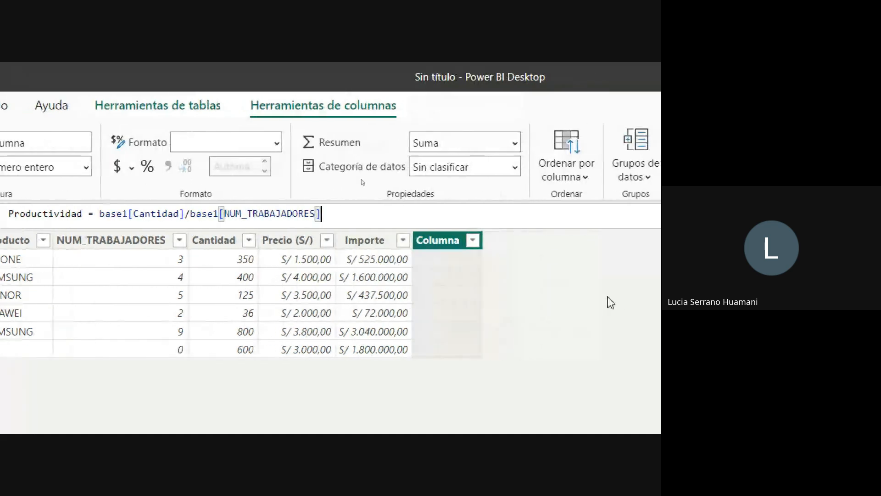
key("Return")
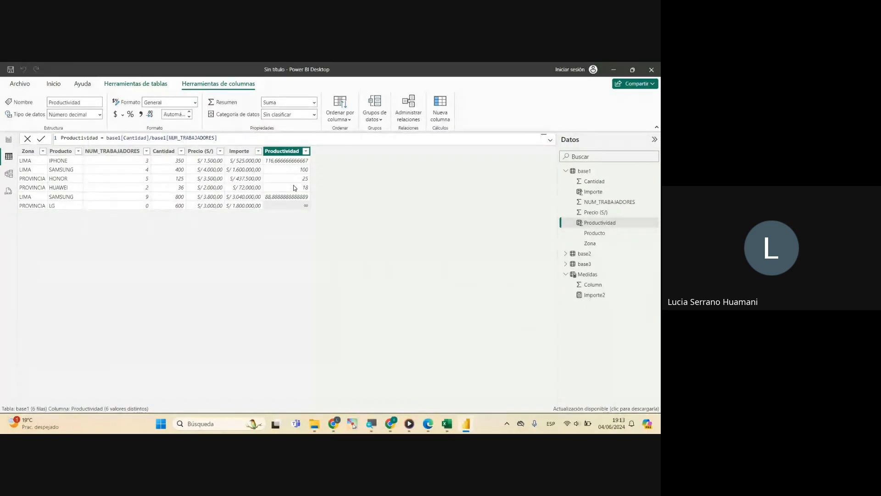
In the report's product table, replace the Importe2 field with Productividad and widen the visual to fit the new column.
left_click(8, 140)
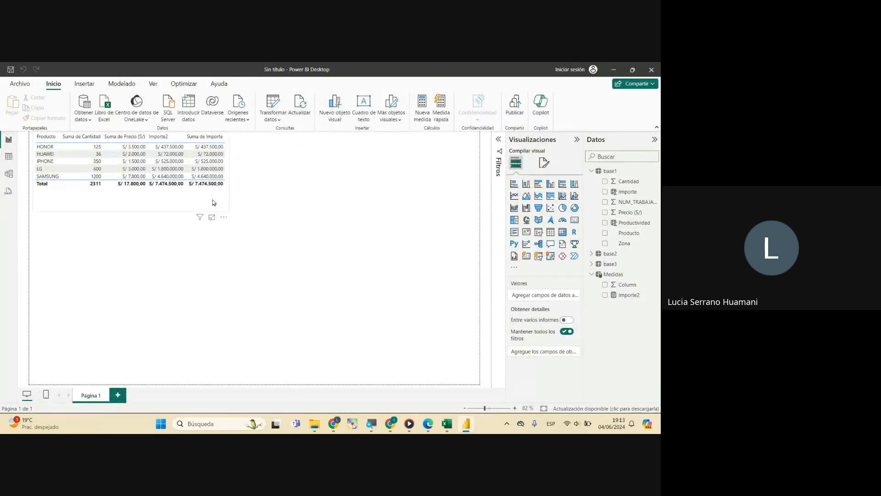
left_click(214, 205)
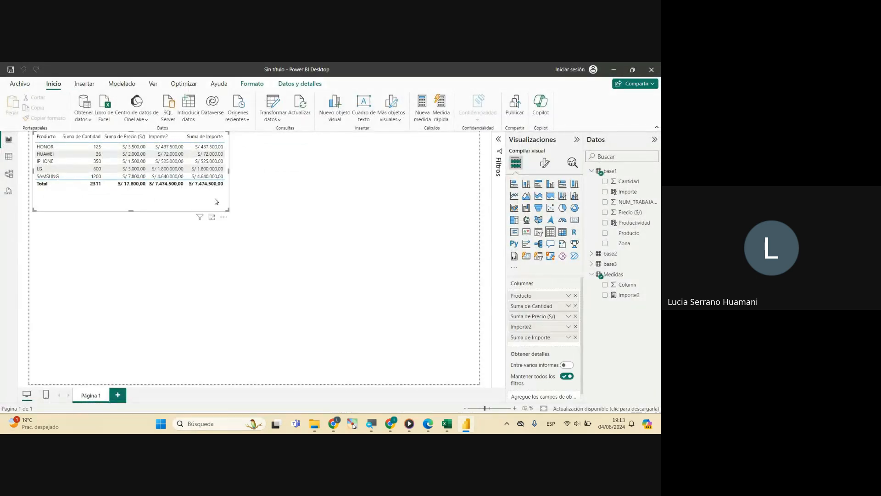
left_click(576, 326)
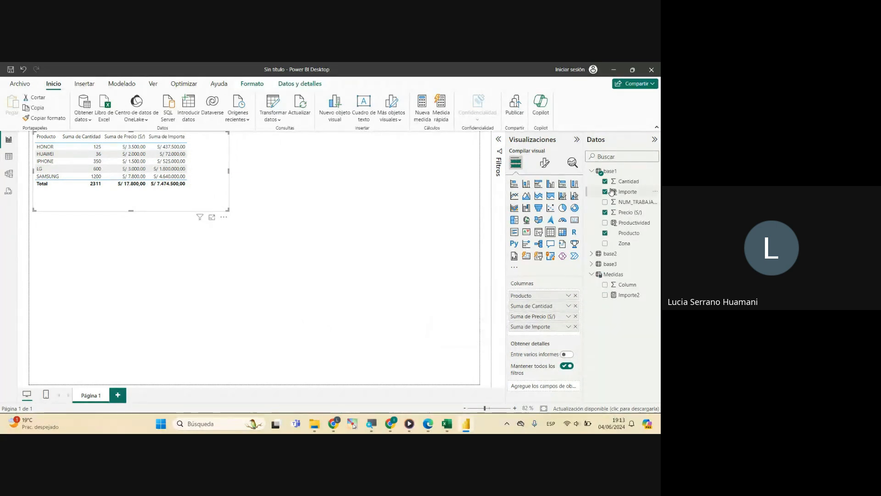
left_click(605, 224)
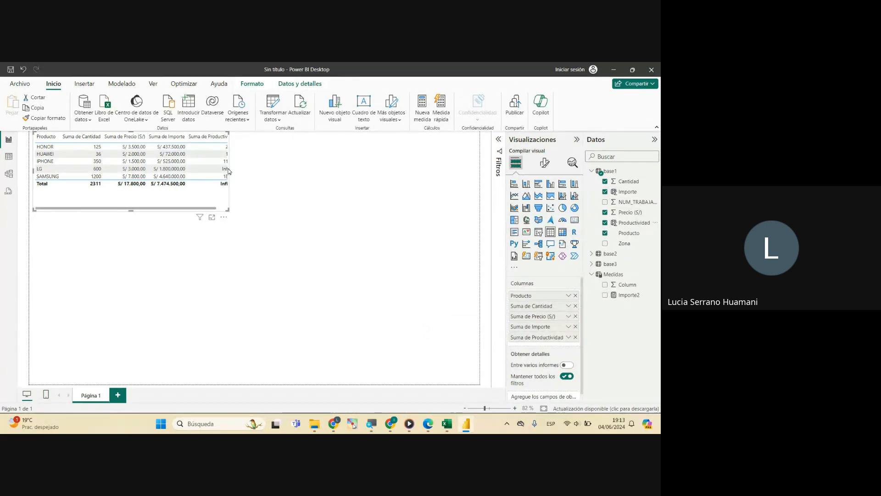
left_click_drag(230, 171, 263, 171)
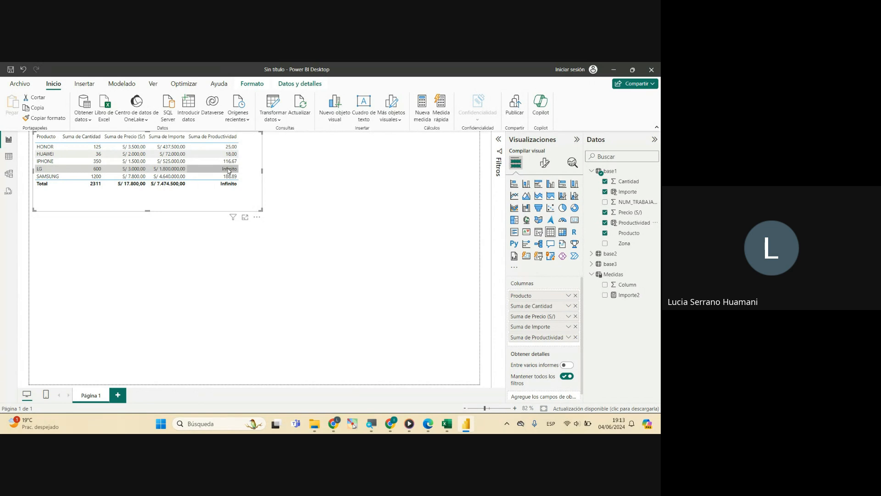
Return to the base1 table view and replace the Productividad column's division expression with the start of a DIVIDE function.
left_click(8, 157)
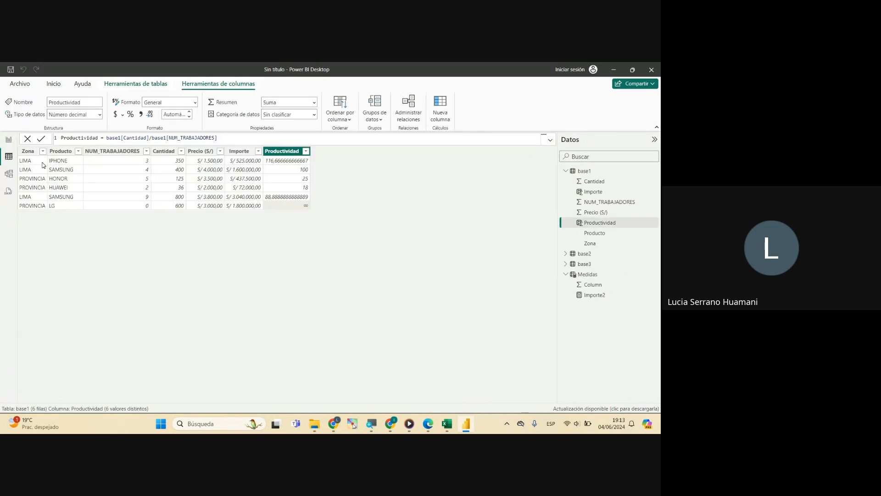
left_click(288, 152)
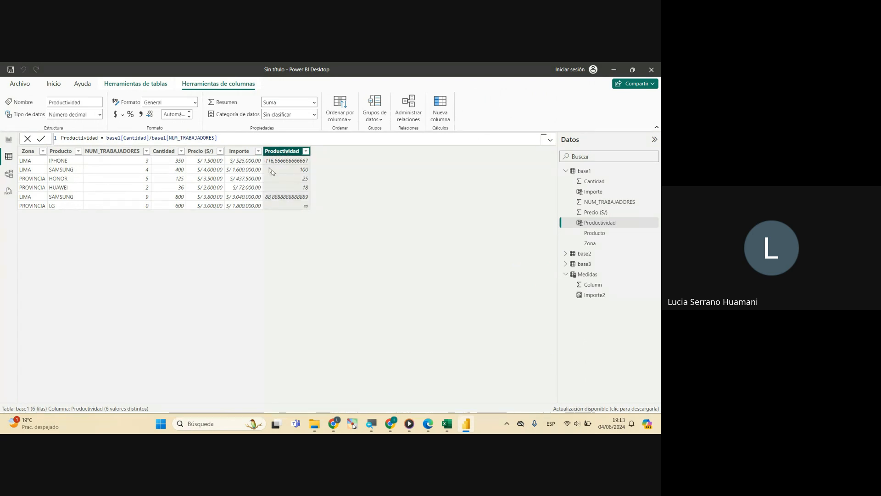
left_click(224, 139)
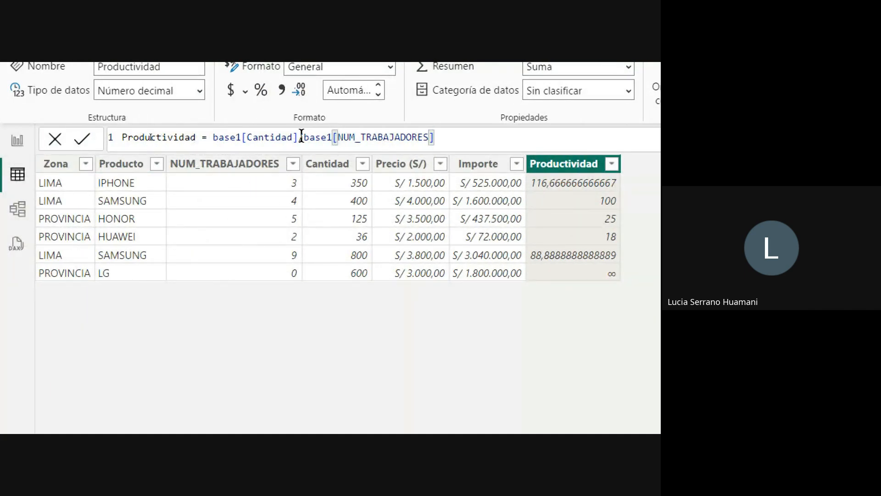
left_click_drag(449, 138, 256, 138)
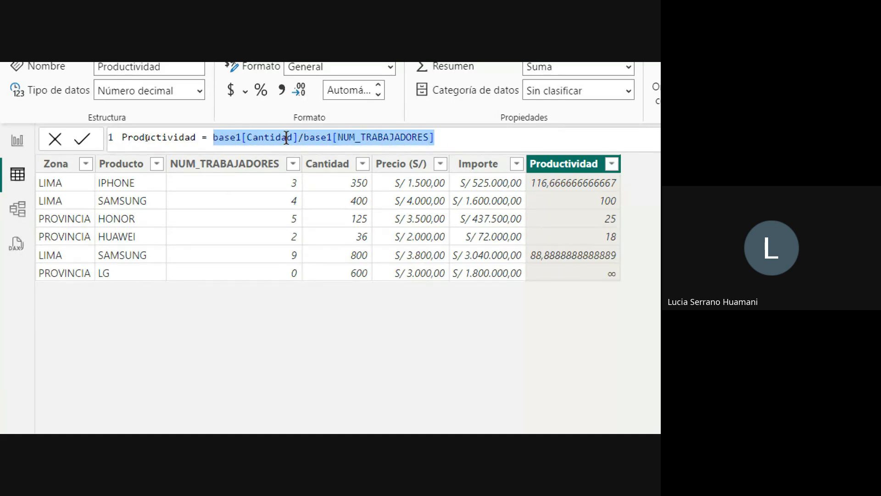
key("BackSpace")
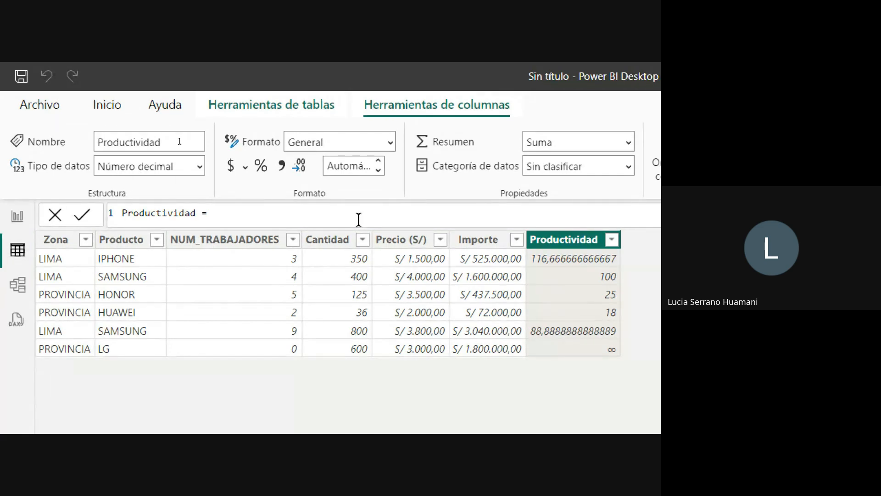
type("d")
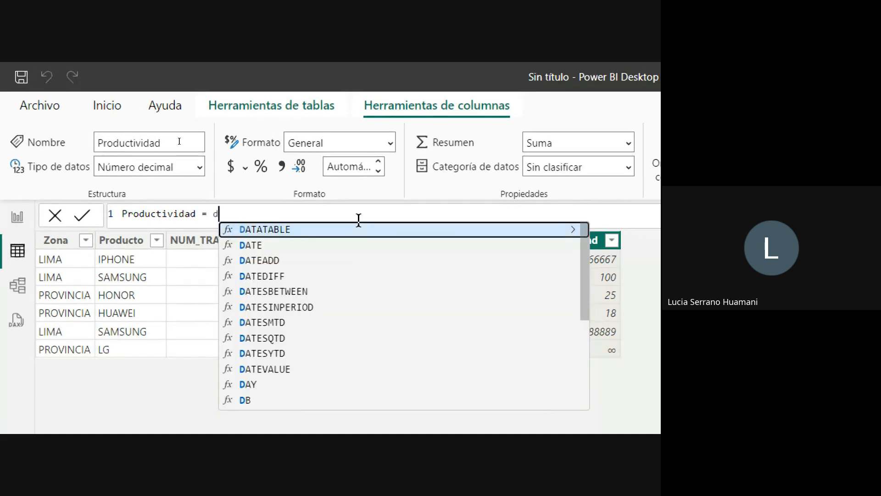
key("BackSpace")
type("DIVIDE")
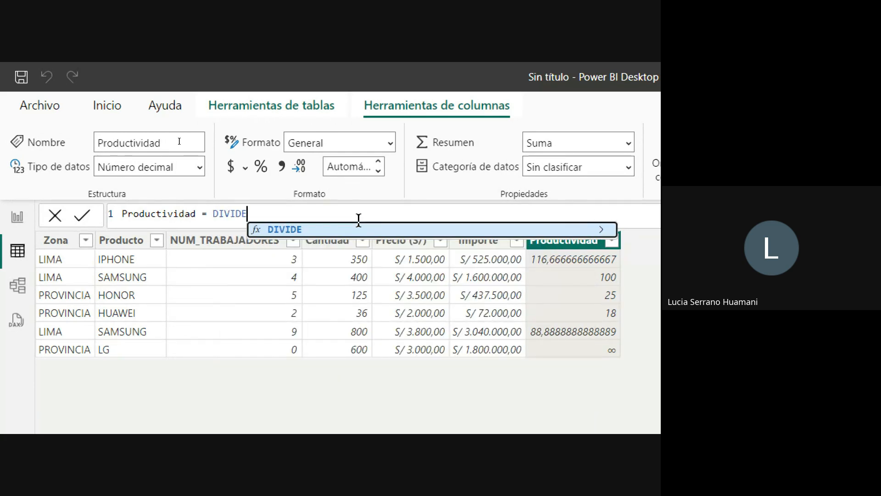
left_click(278, 229)
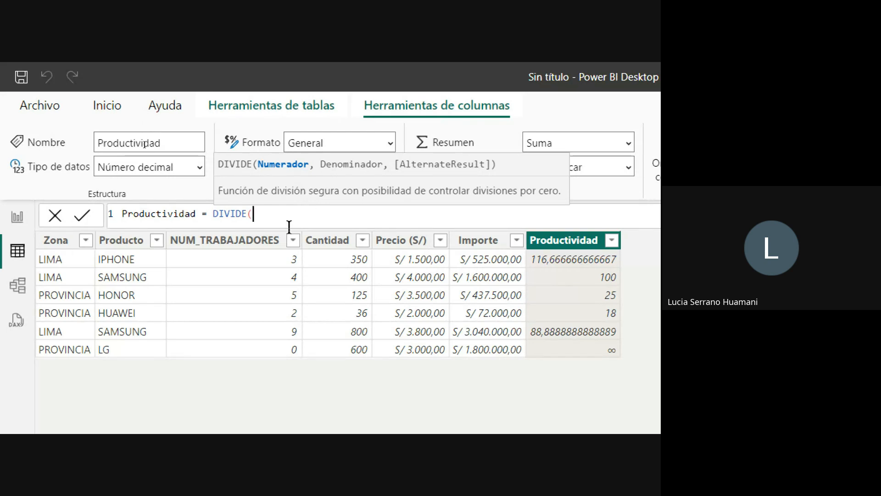
Fill in the Productividad column's DIVIDE function with base1[Cantidad] as numerator and base1[NUM_TRABAJADORES] as denominator.
type("BASE")
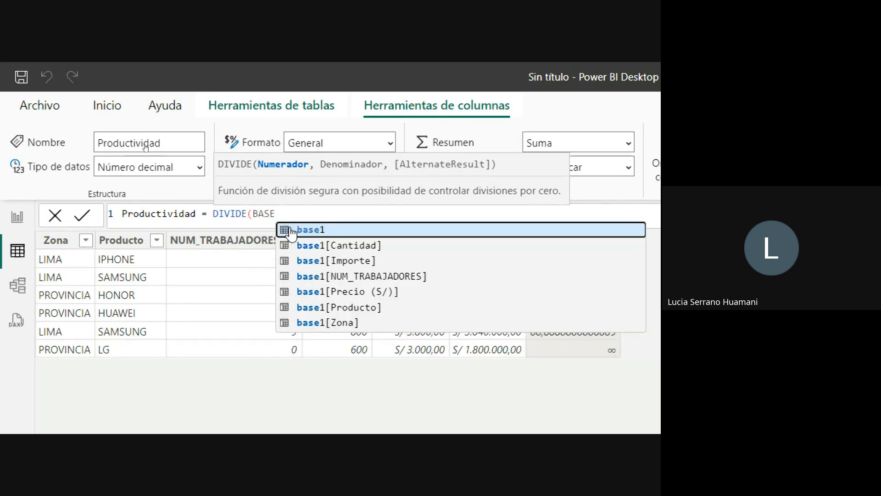
left_click(303, 232)
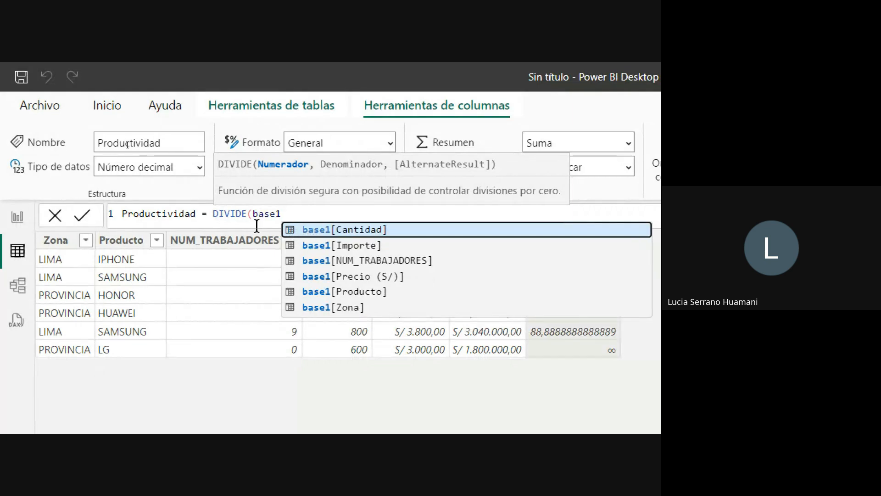
left_click(354, 230)
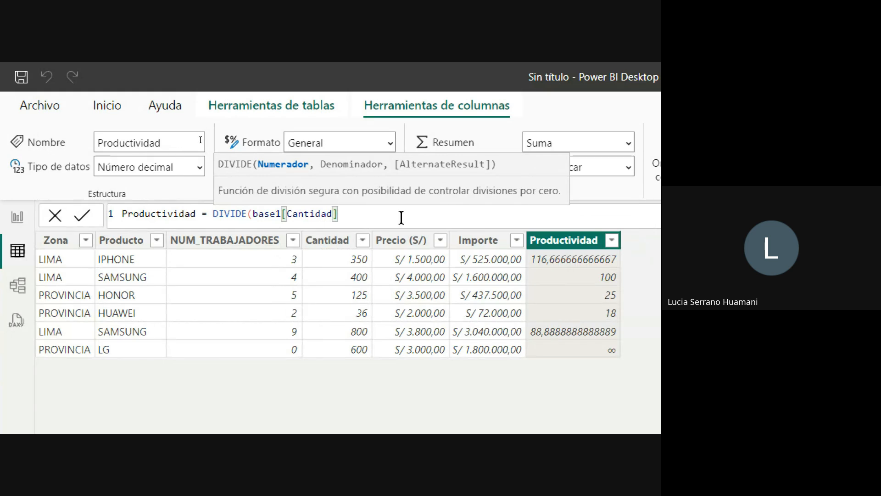
type(",")
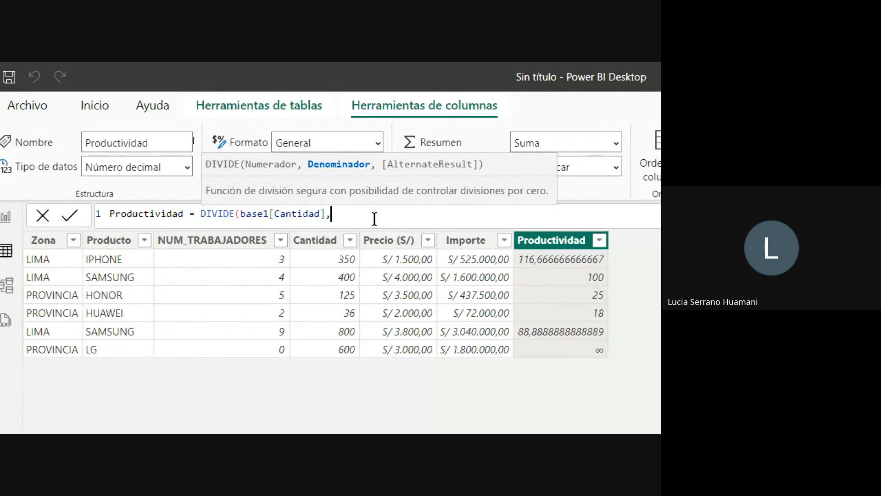
type("base1")
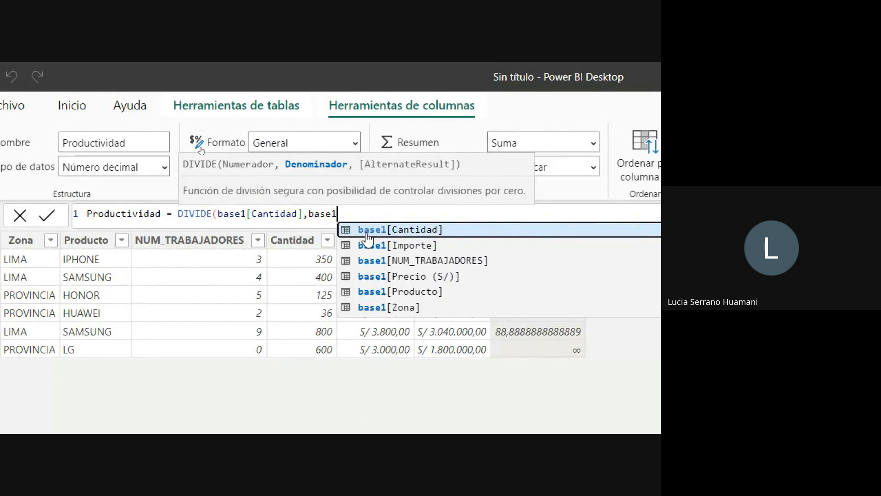
left_click(392, 261)
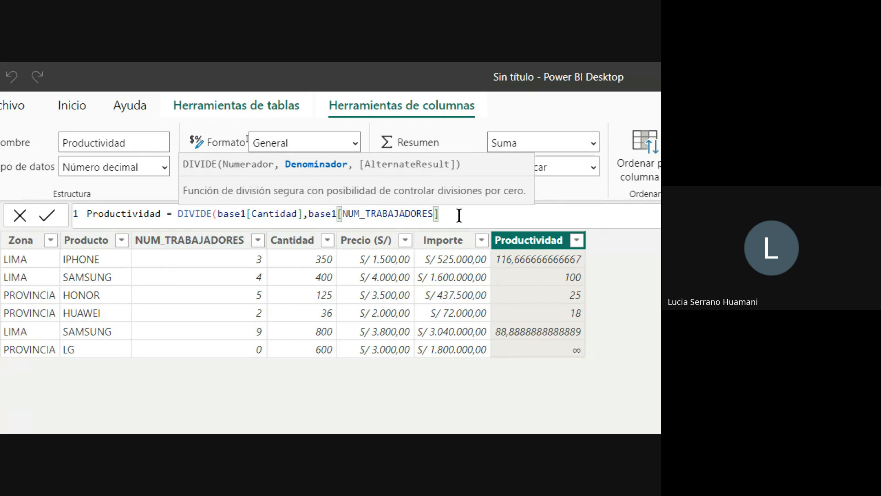
type(",")
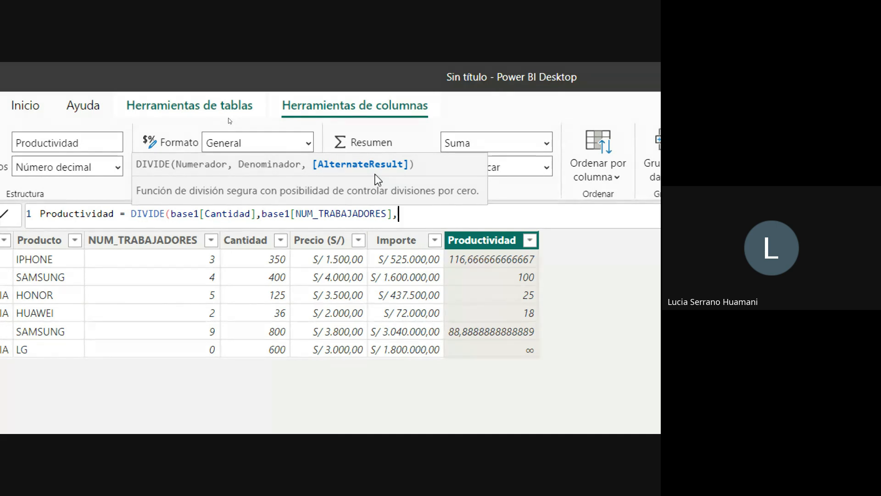
type("\"ERROR\"")
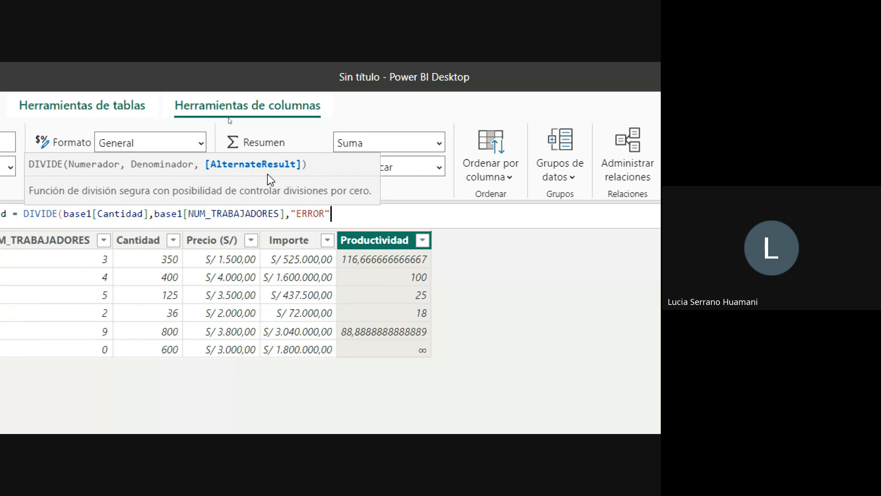
key("BackSpace")
key("BackSpace")
key("BackSpace")
key("BackSpace")
key("BackSpace")
key("BackSpace")
key("BackSpace")
Set DIVIDE's alternate result to 0, close the function and commit the Productividad column formula.
type("0")
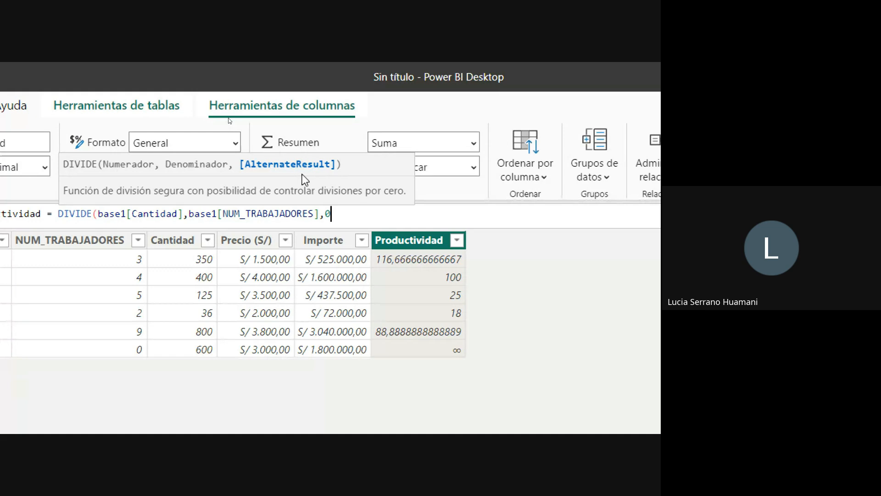
type(")")
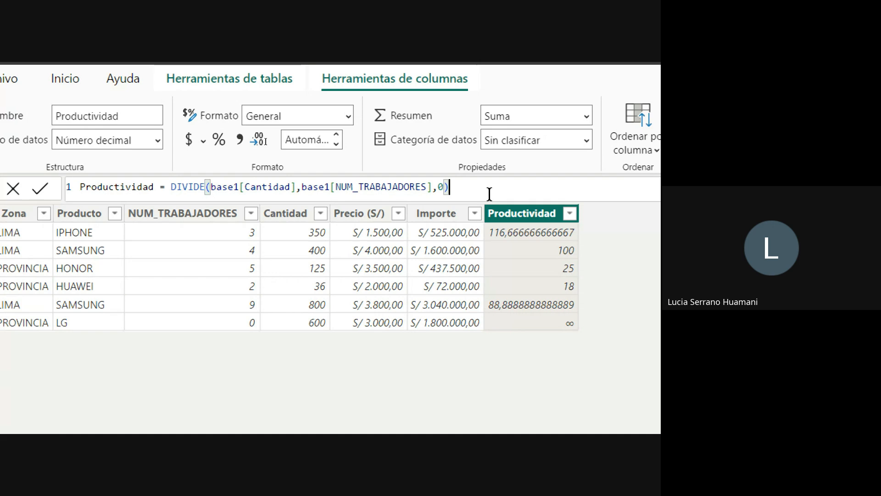
key("Return")
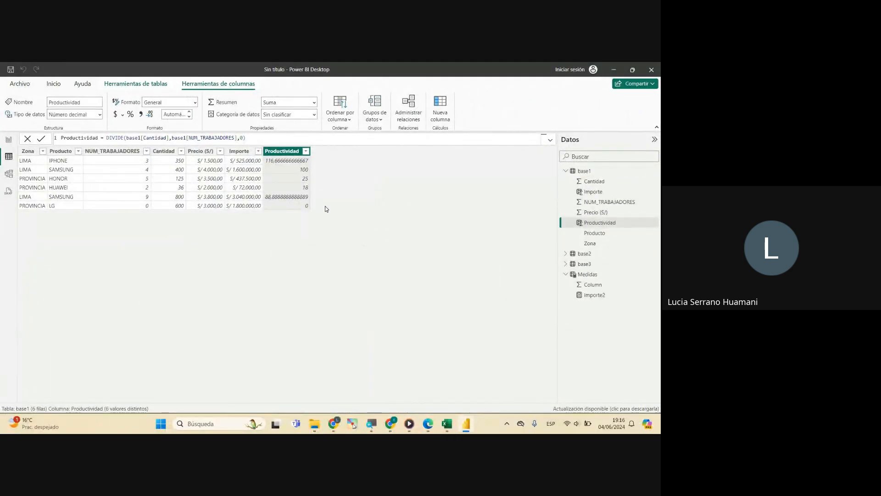
double_click(116, 138)
double_click(155, 138)
key("End")
Return to the report view, add a new measure to the Medidas table and name it Productividad2.
left_click(8, 142)
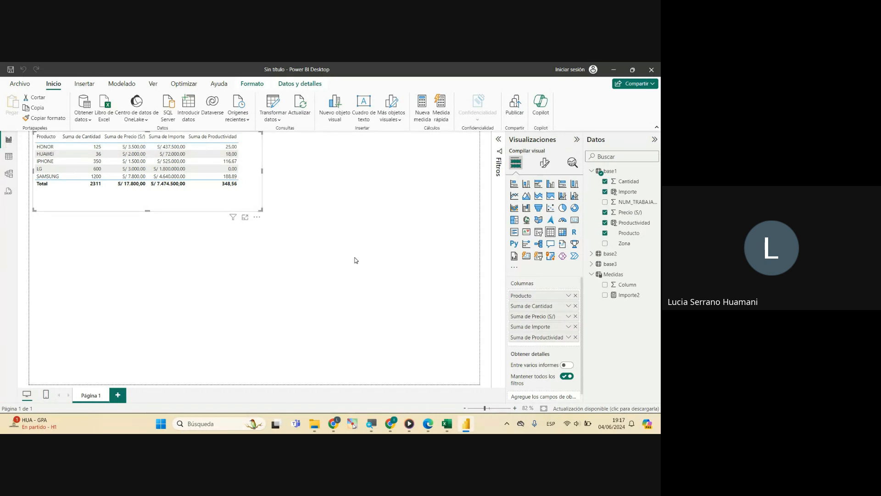
left_click(593, 172)
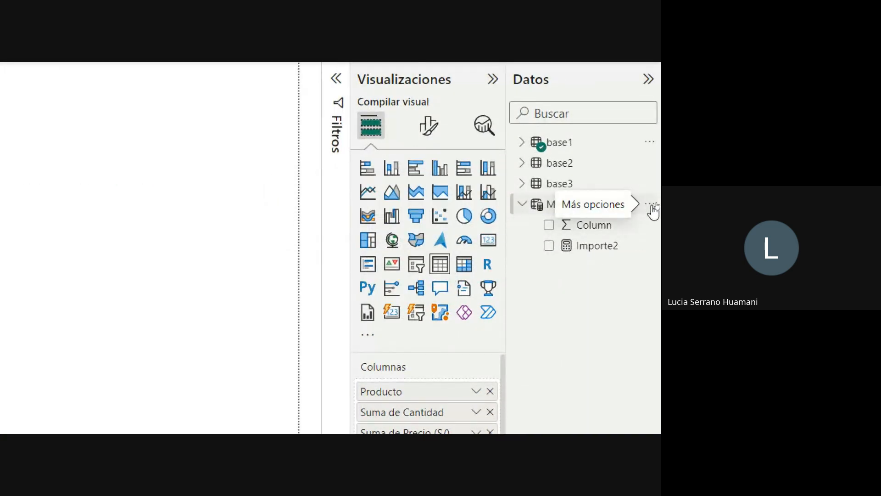
left_click(652, 206)
key("Escape")
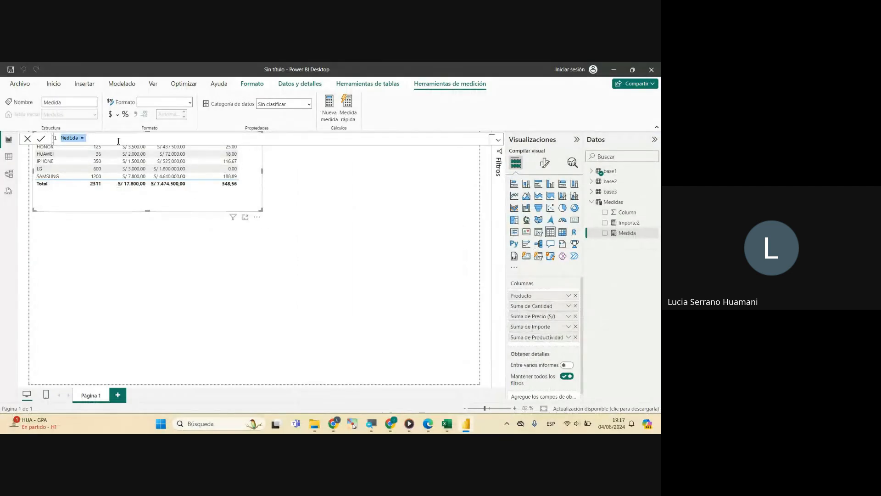
left_click_drag(78, 138, 61, 138)
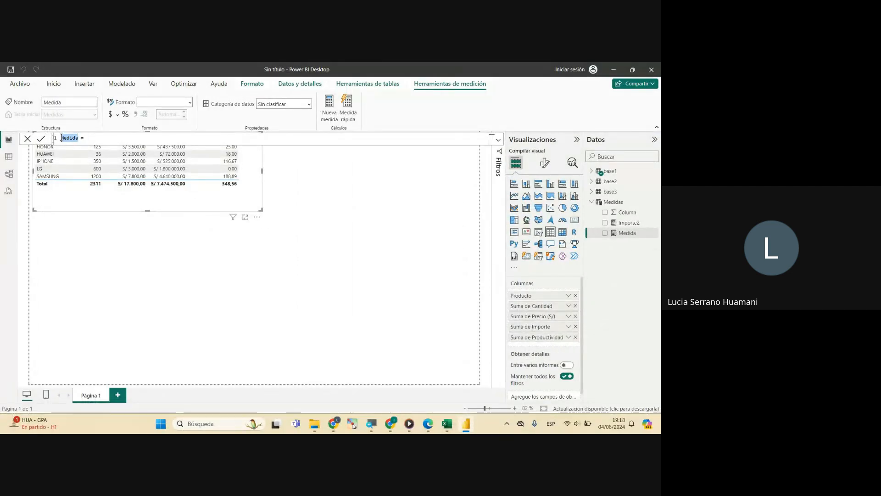
type("Productivi")
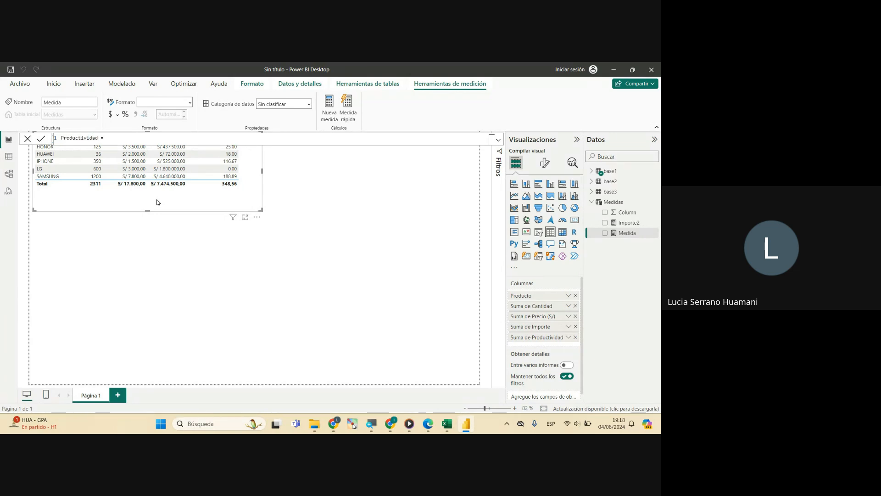
left_click(122, 138)
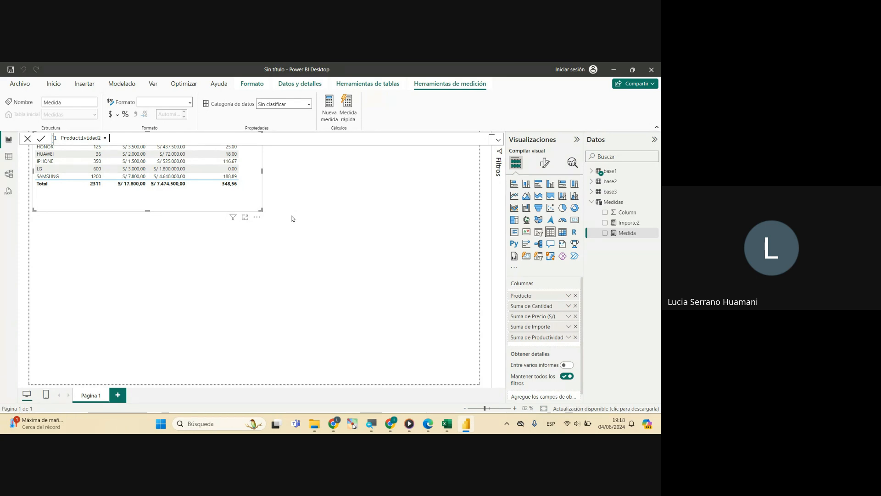
Begin the Productividad2 measure with a DIVIDE function that uses SUM(base1[Cantidad]) as its numerator.
type("divi")
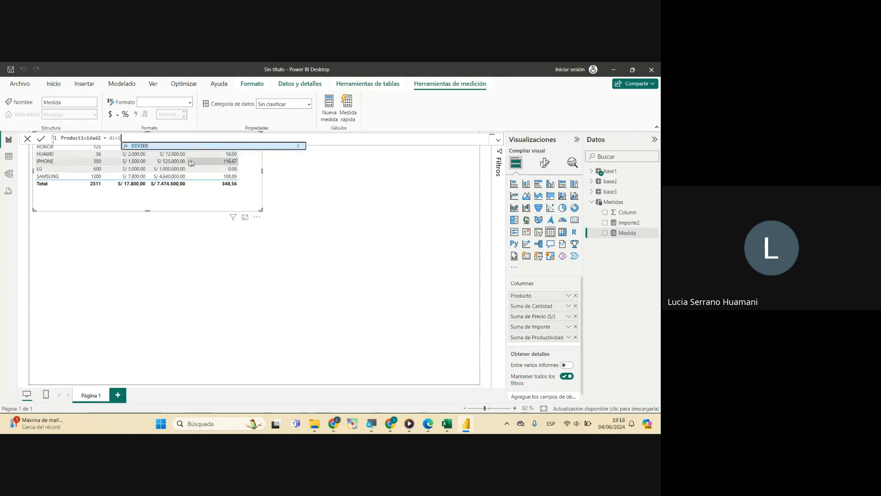
key("Tab")
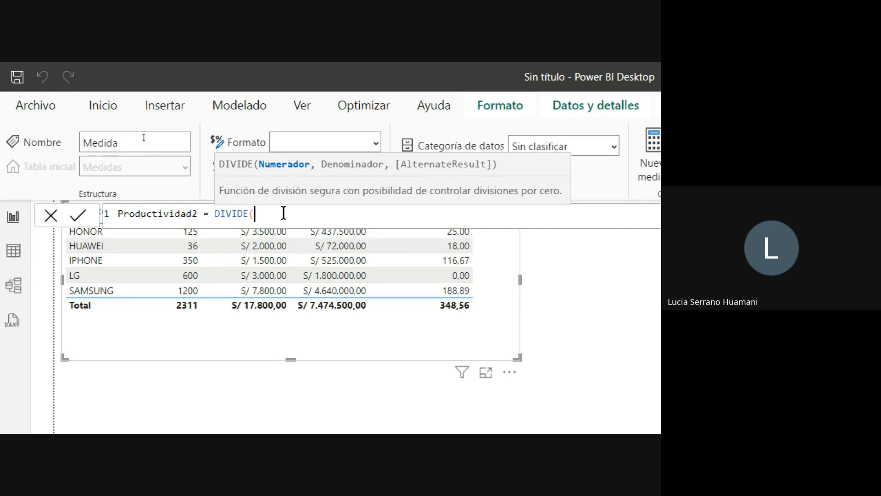
type("sum")
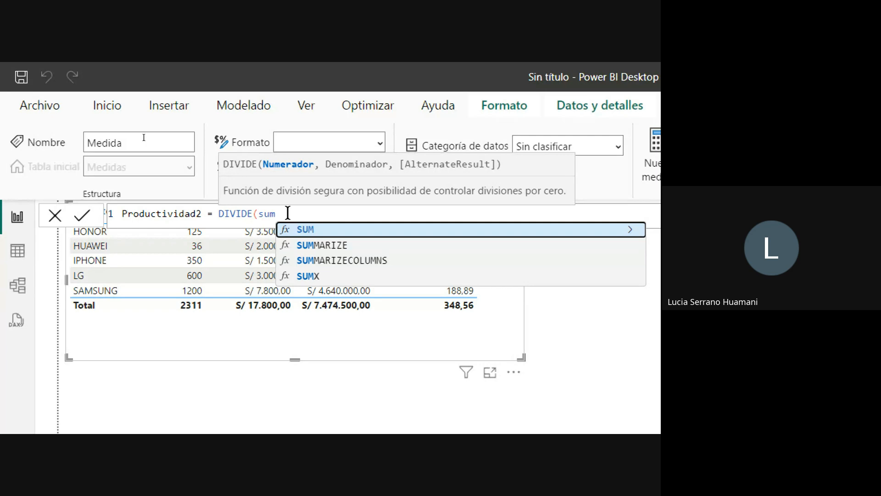
left_click(301, 234)
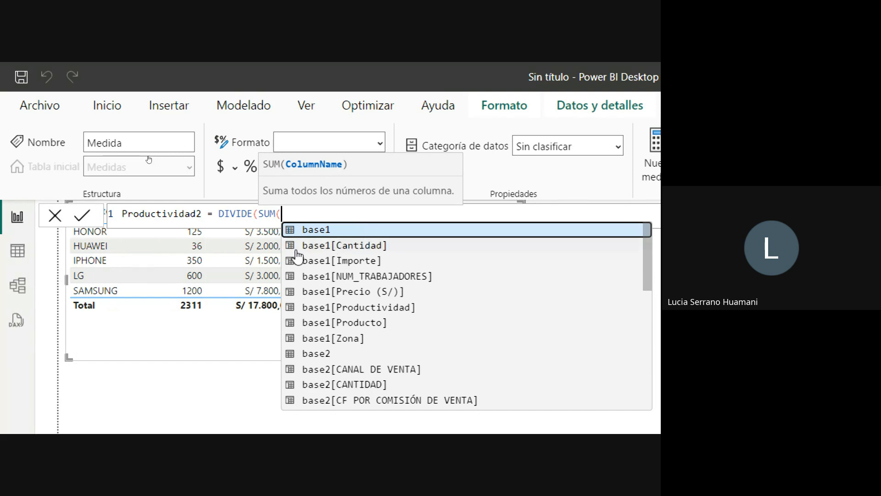
left_click(345, 248)
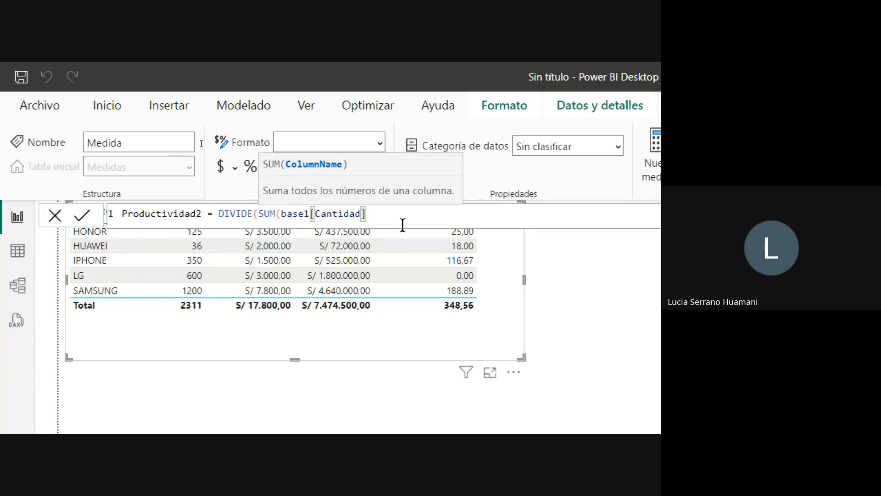
type("),")
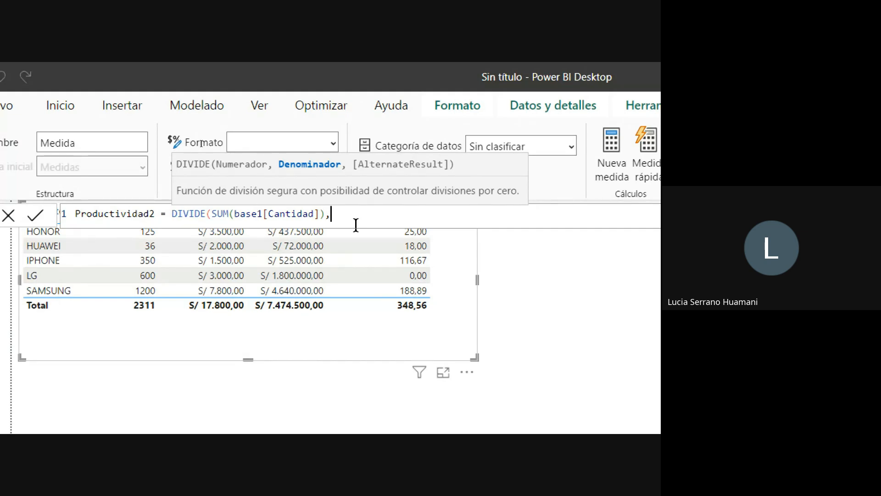
Complete the DIVIDE function with SUM(base1[NUM_TRABAJADORES]) as denominator and 0 as the alternate result.
type("sum")
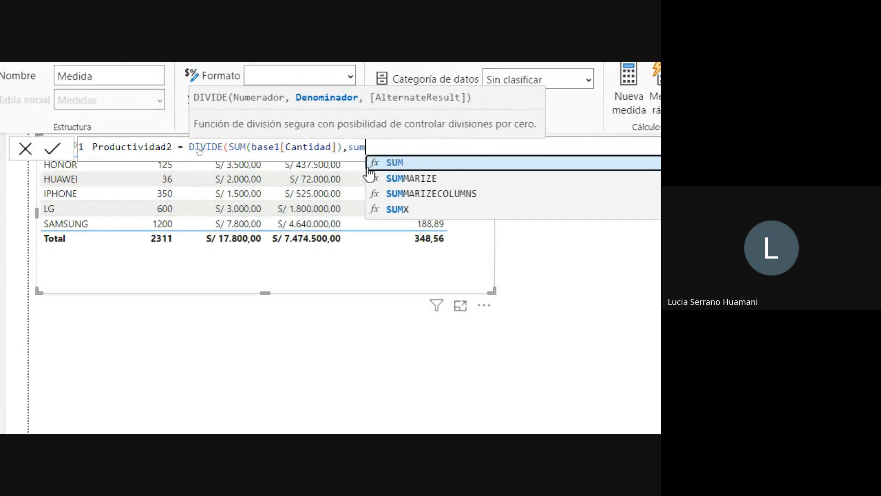
key("Tab")
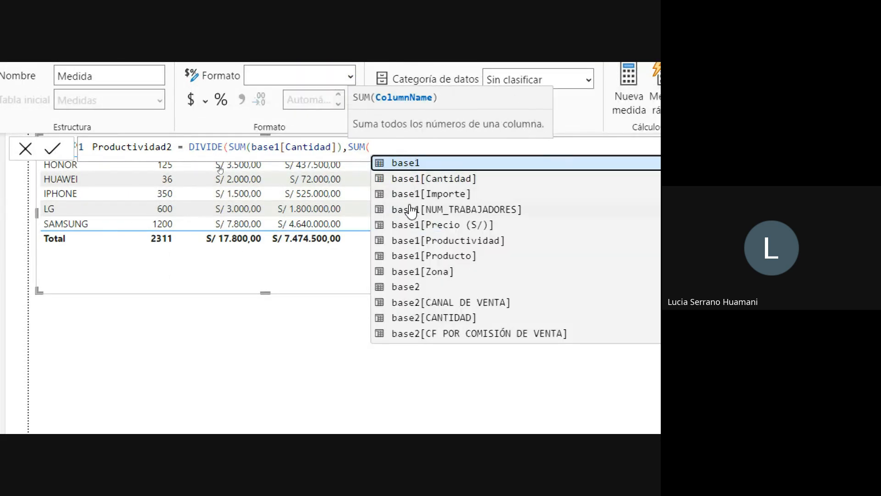
left_click(410, 209)
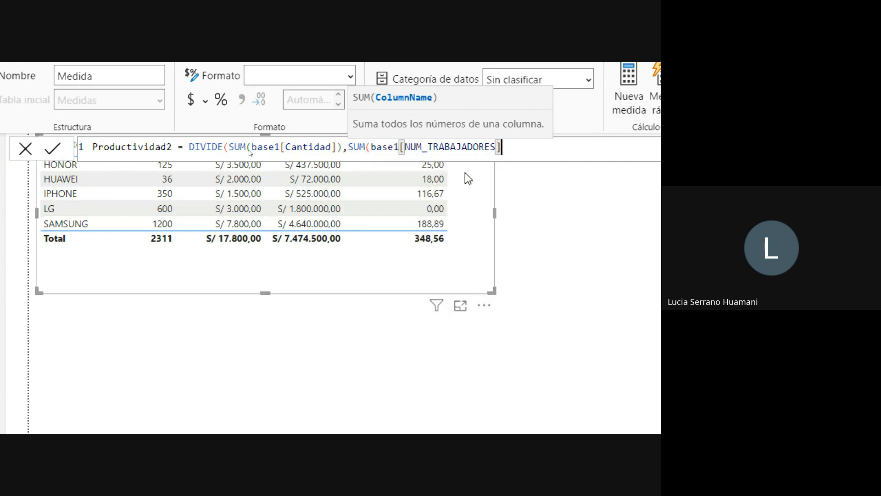
type(")")
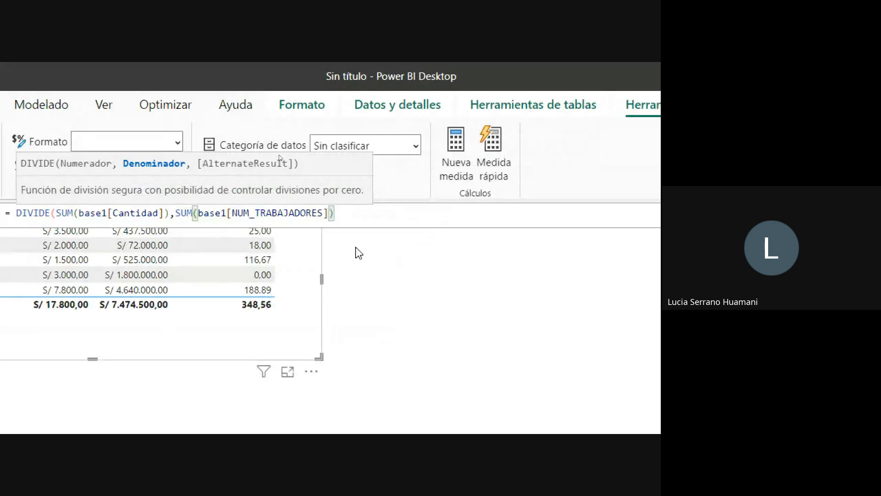
type(",0)")
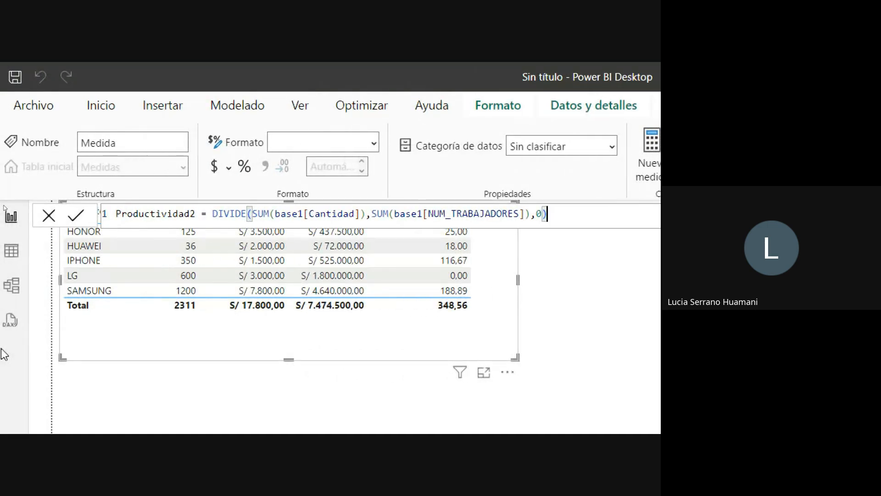
Examine the Productividad2 formula part by part: measure name, DIVIDE function, summed numerator, summed denominator and alternate result.
left_click(116, 215)
left_click_drag(116, 215, 201, 224)
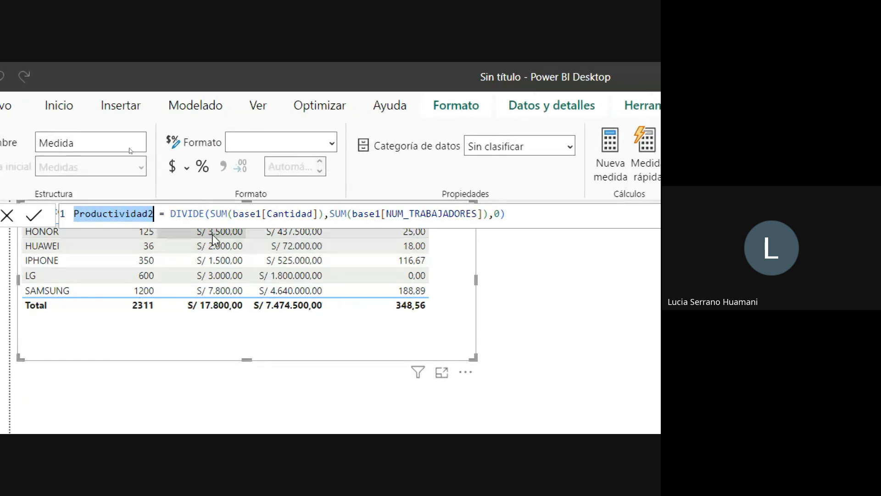
left_click_drag(171, 214, 206, 213)
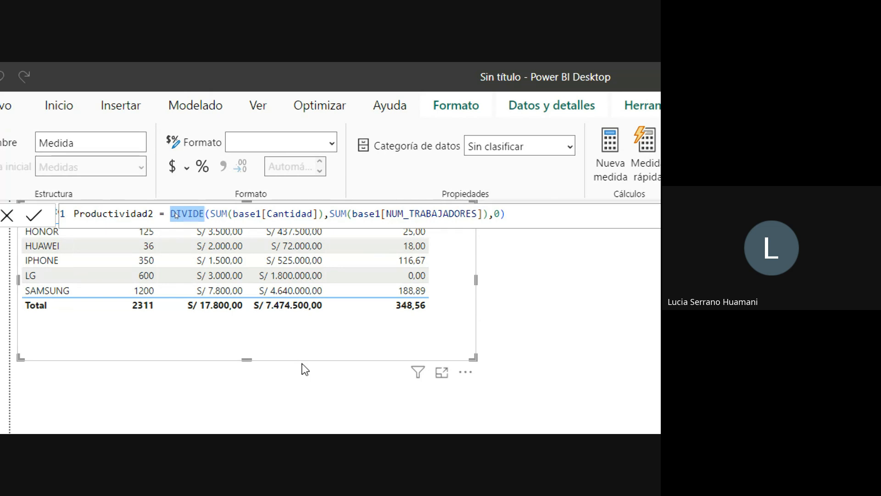
left_click(209, 213)
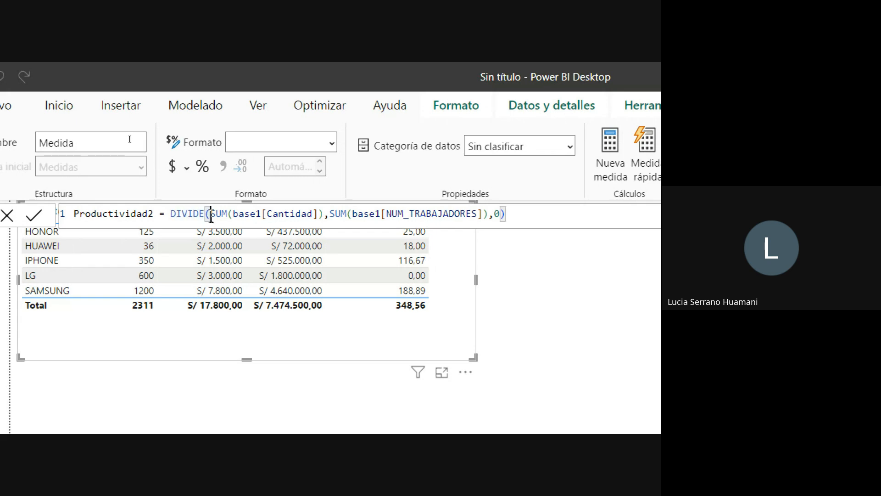
double_click(218, 213)
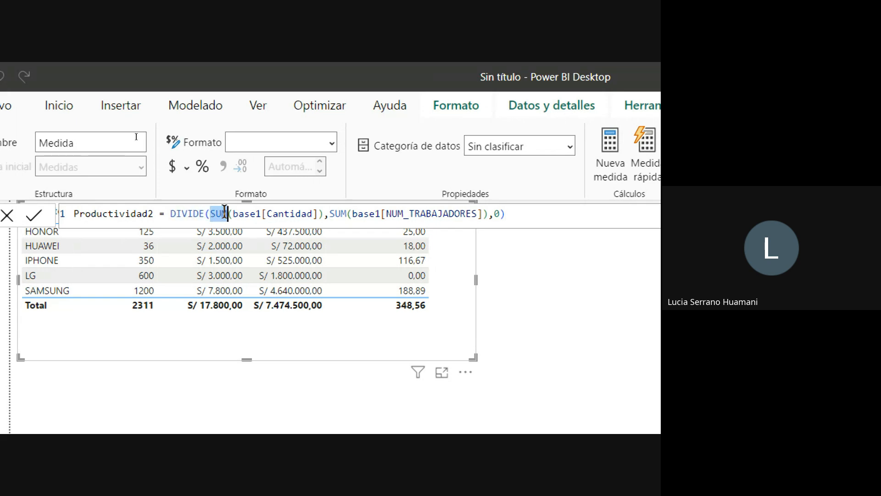
double_click(270, 214)
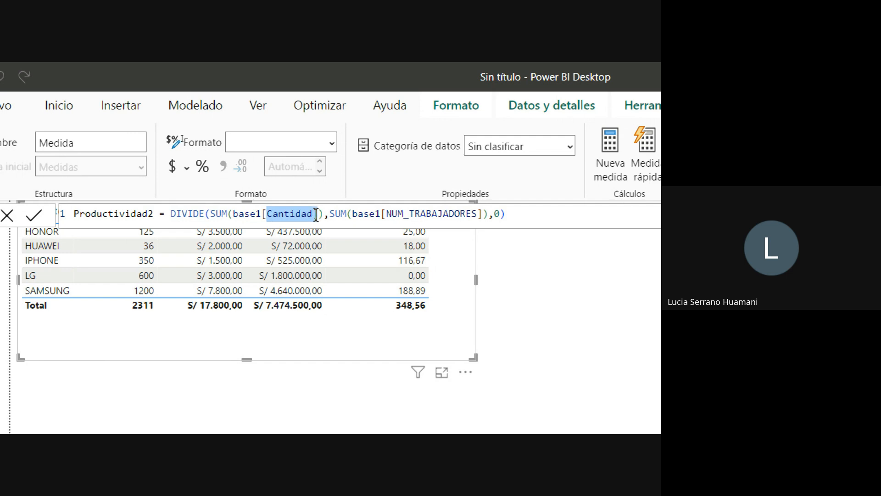
left_click(329, 214)
left_click_drag(330, 215, 499, 214)
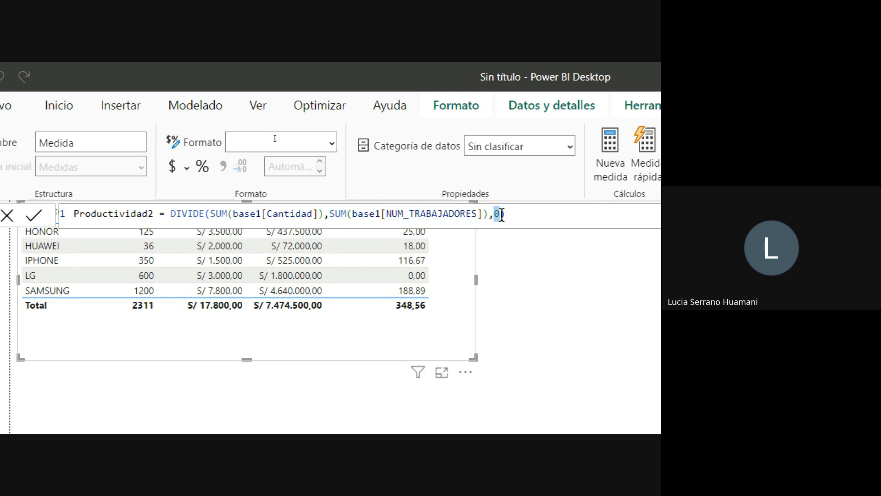
Commit the Productividad2 measure formula.
left_click(517, 215)
key("Return")
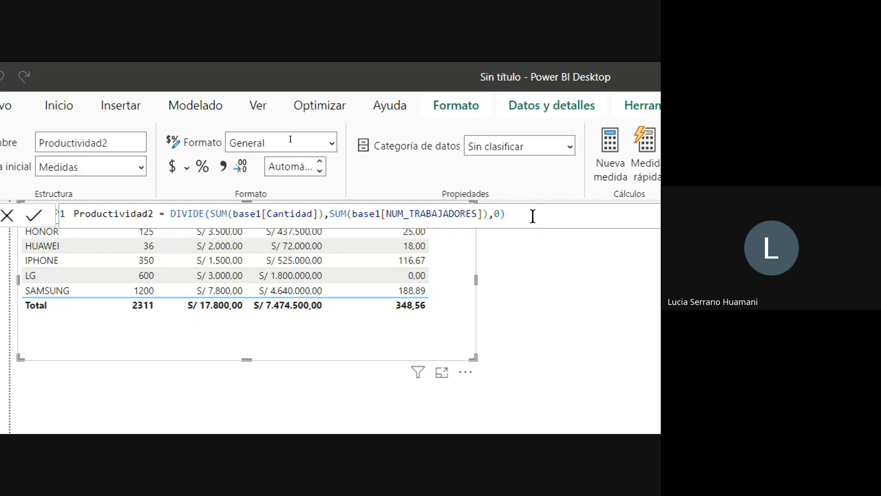
Add the Productividad2 measure to the product table visual and widen the visual to fit the new column.
key("super+minus")
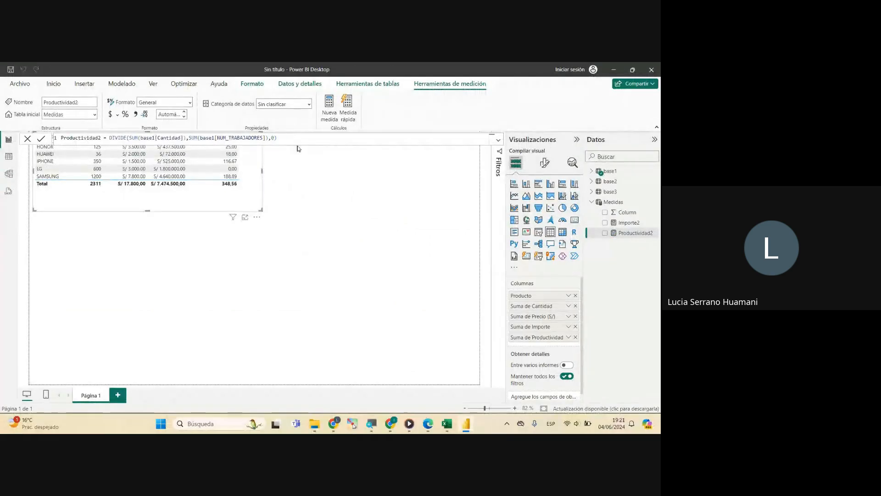
left_click(303, 198)
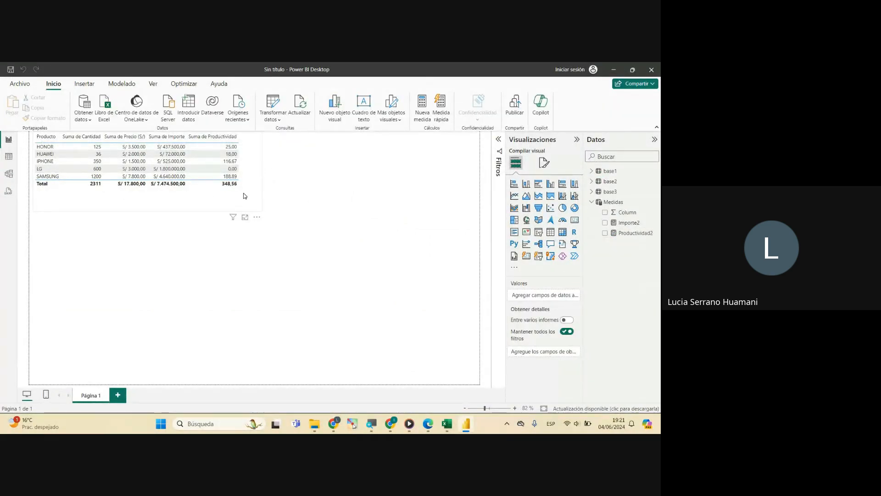
left_click(249, 192)
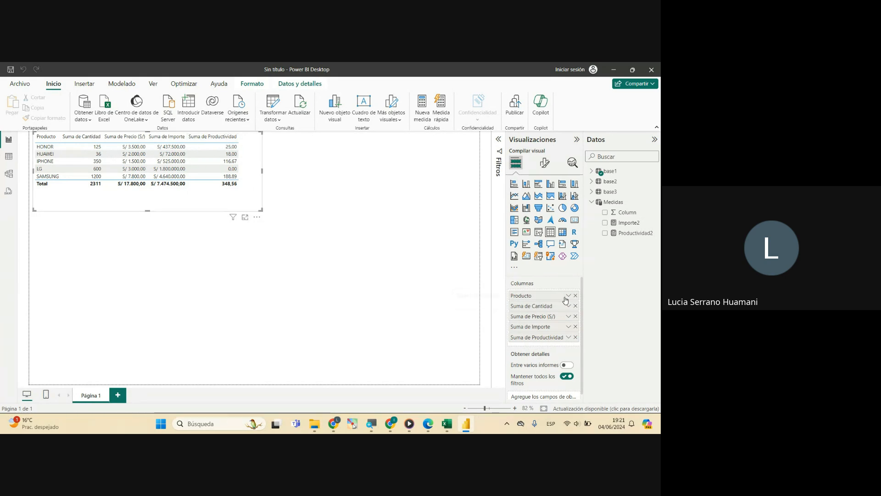
scroll(567, 299, "down", 1)
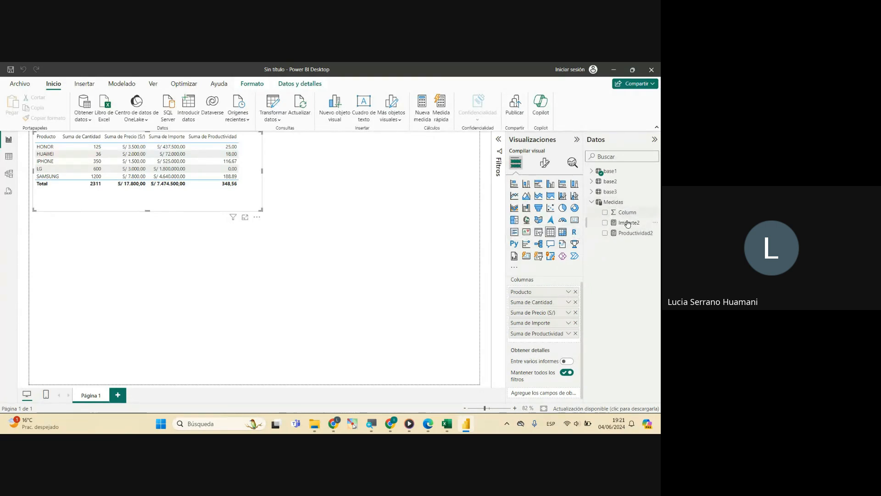
left_click(605, 234)
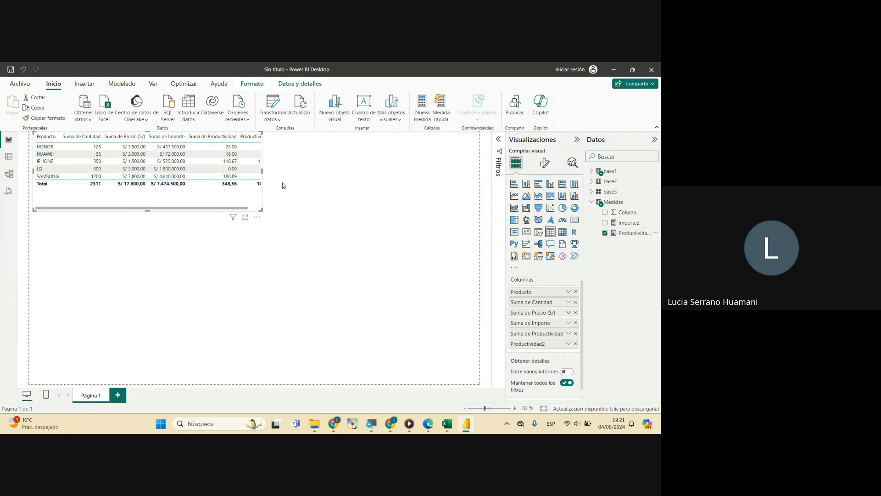
left_click_drag(262, 170, 299, 170)
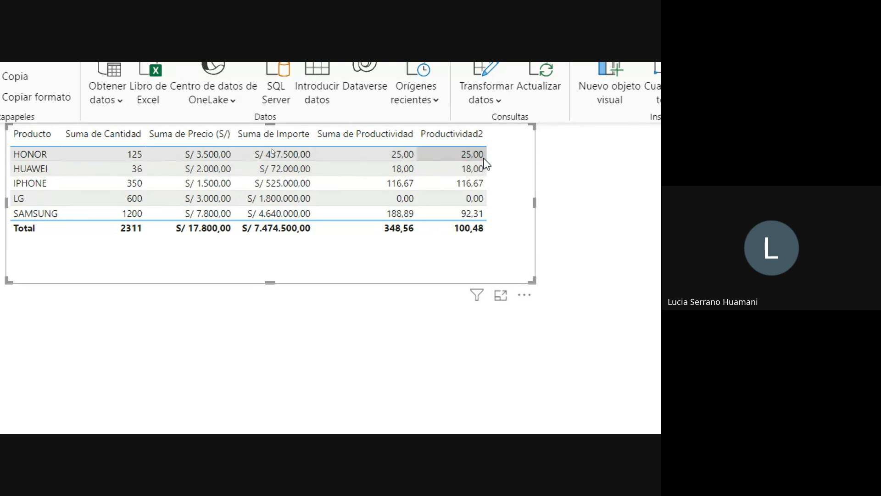
Sort the product table visual by Suma de Productividad in descending order.
left_click(387, 134)
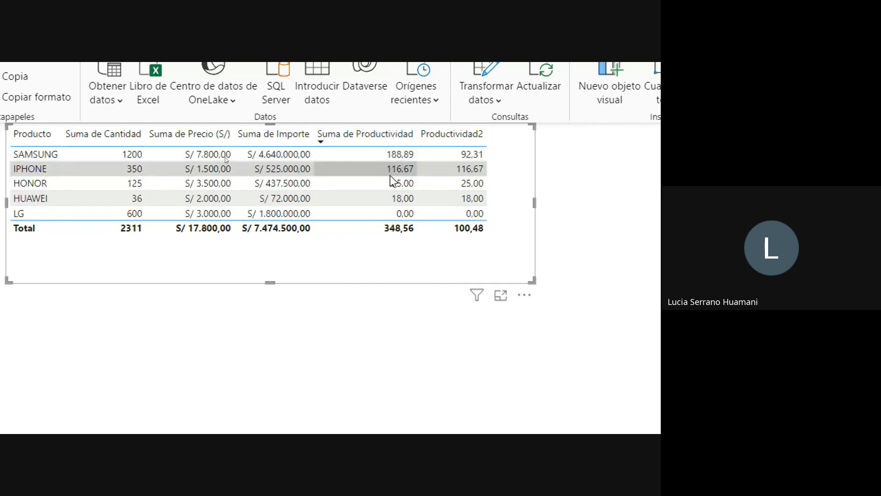
left_click(374, 134)
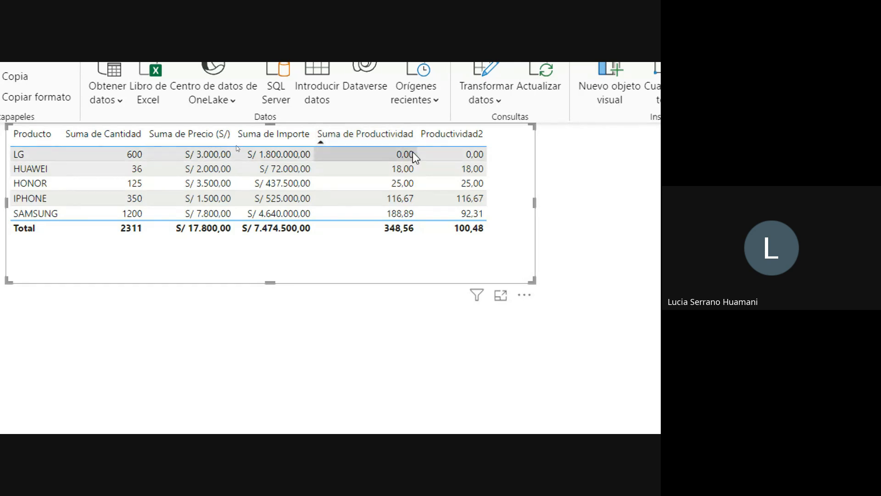
left_click(384, 135)
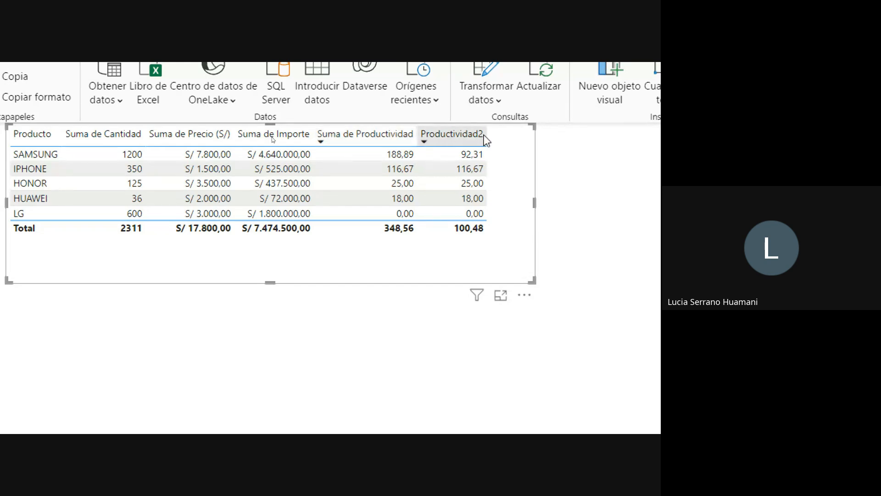
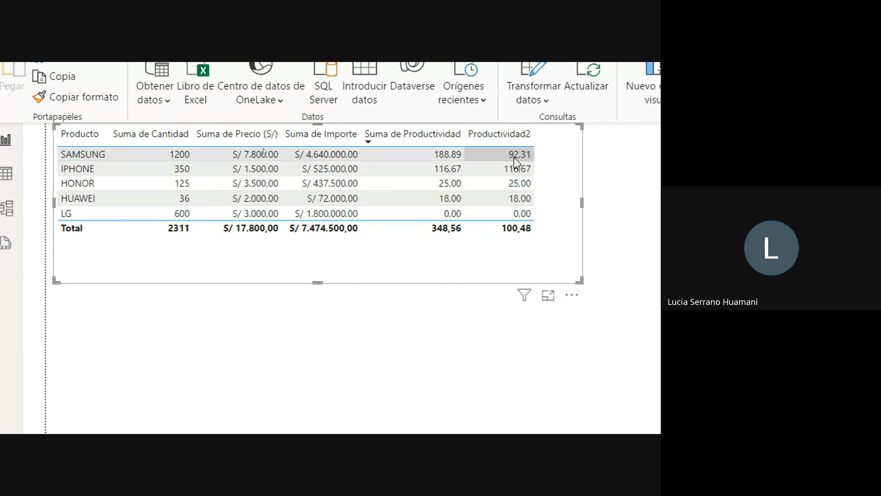
Open base1 in the table view and examine its Cantidad, NUM_TRABAJADORES and Productividad columns.
left_click(18, 174)
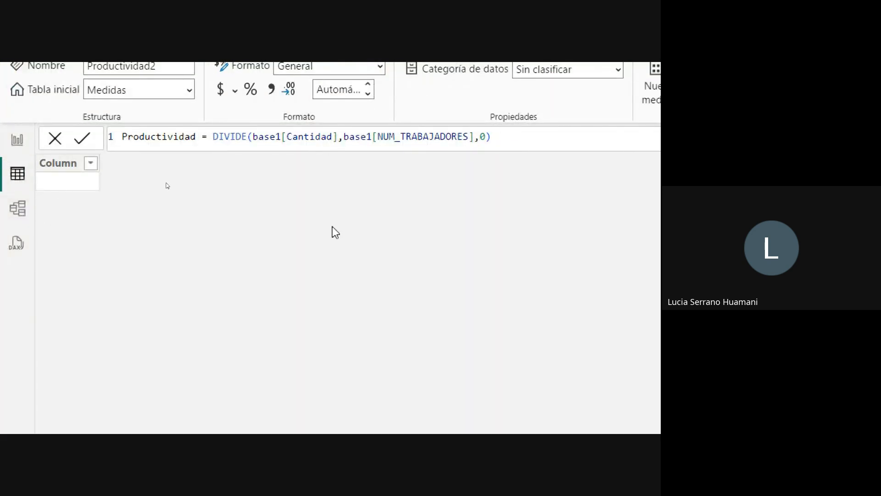
left_click(584, 171)
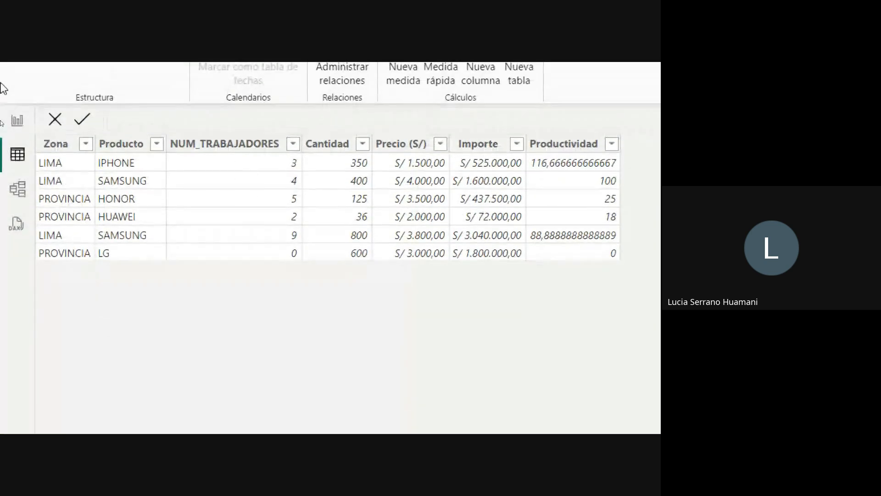
left_click(351, 86)
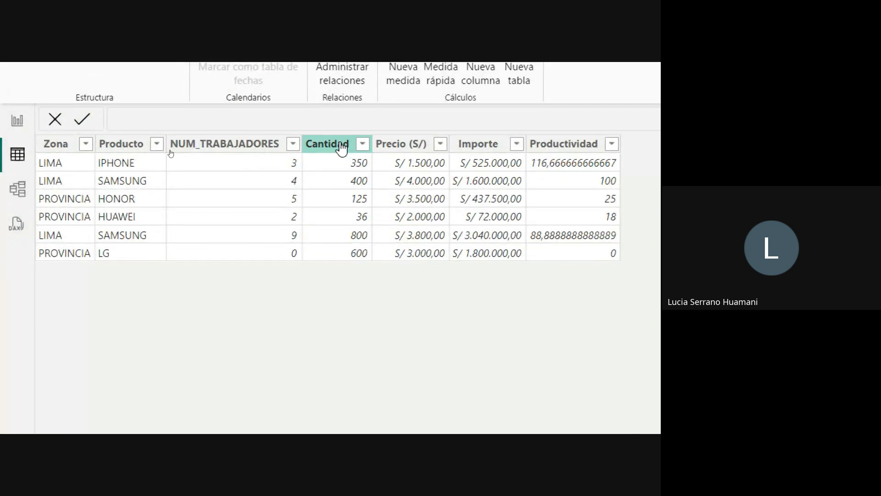
left_click(354, 149)
left_click(216, 146)
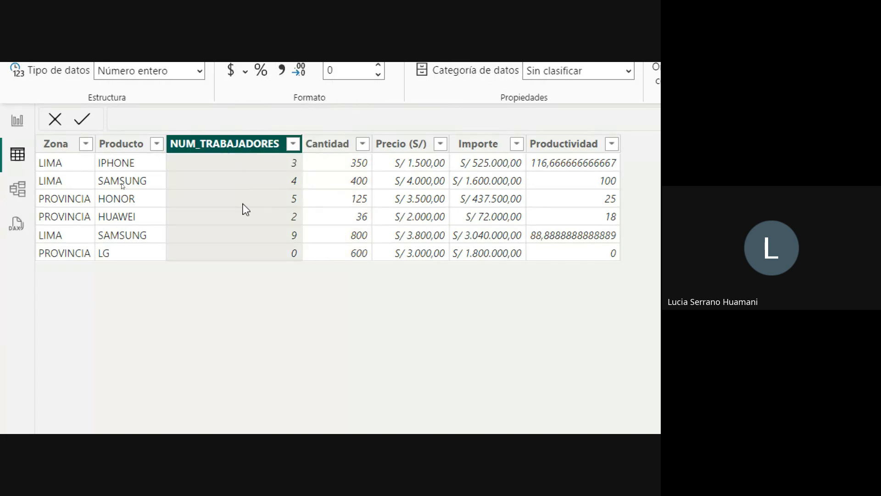
left_click(556, 147)
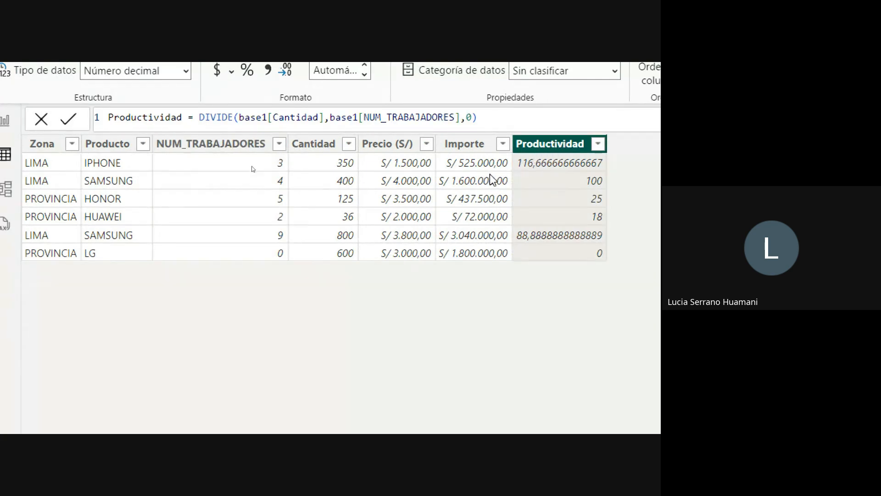
Compare Cantidad, NUM_TRABAJADORES and Productividad in base1's IPHONE row and first SAMSUNG row.
left_click(255, 165)
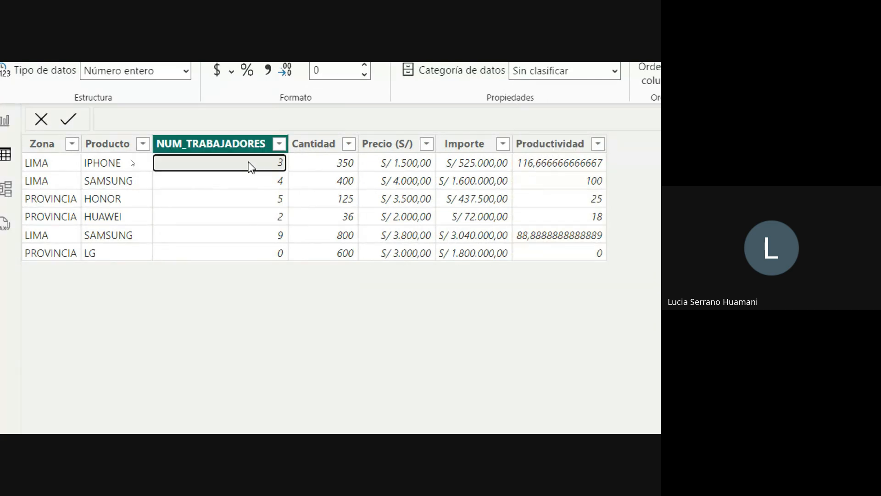
left_click(327, 164)
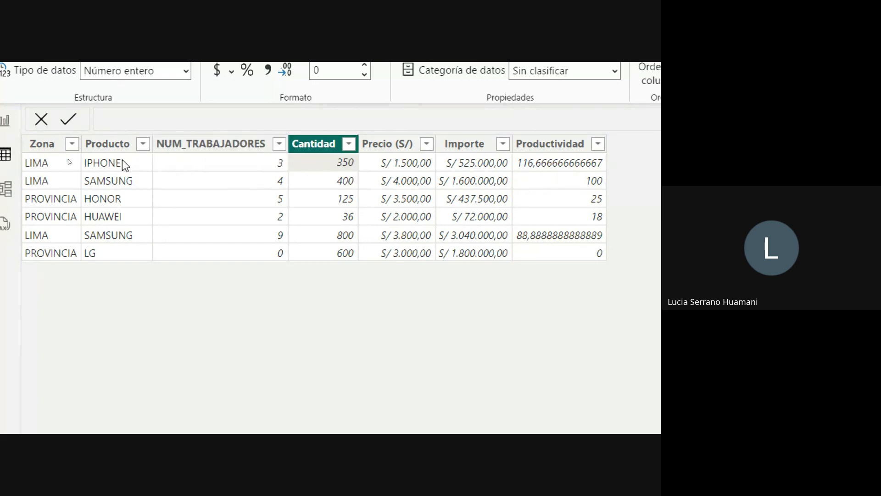
left_click(230, 164)
left_click(325, 167)
left_click(229, 169)
left_click(574, 166)
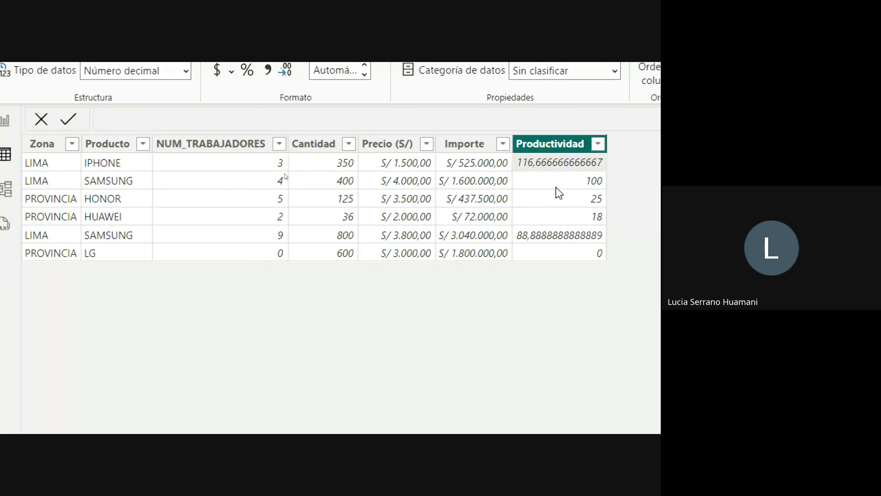
left_click(334, 183)
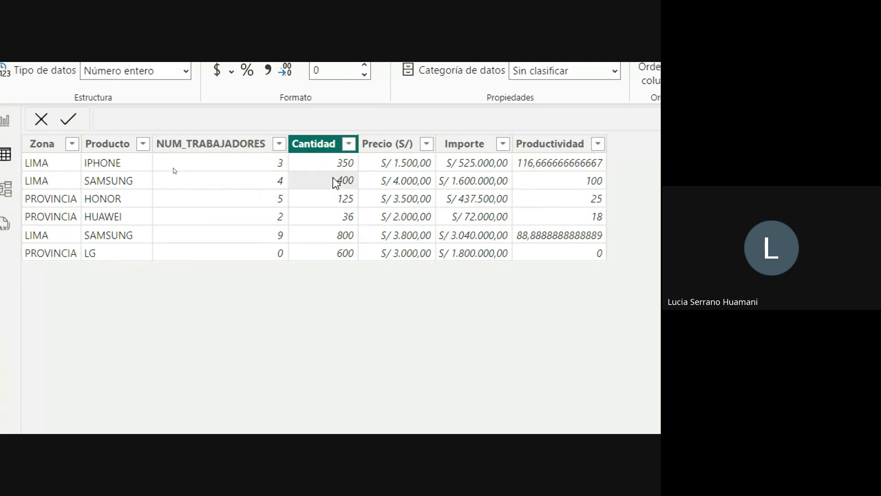
left_click(266, 179)
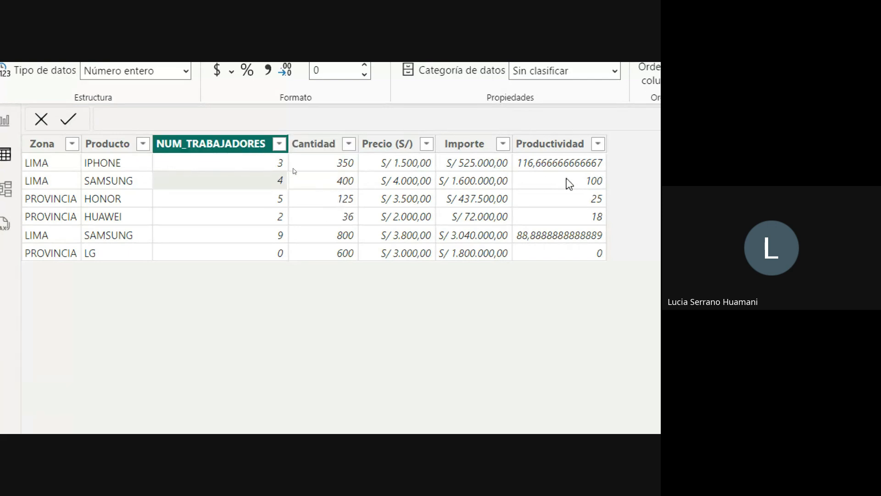
left_click(587, 181)
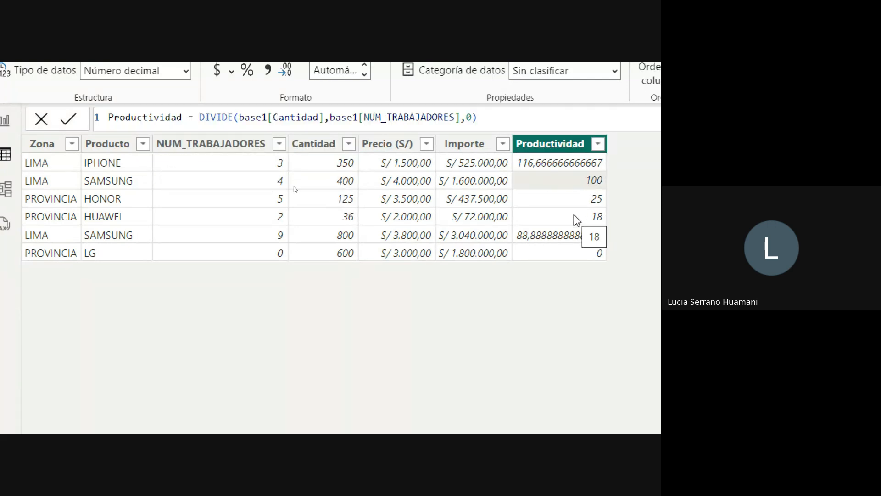
Check the row-level division of Cantidad by NUM_TRABAJADORES against Productividad for HONOR and HUAWEI.
left_click(321, 200)
left_click(274, 203)
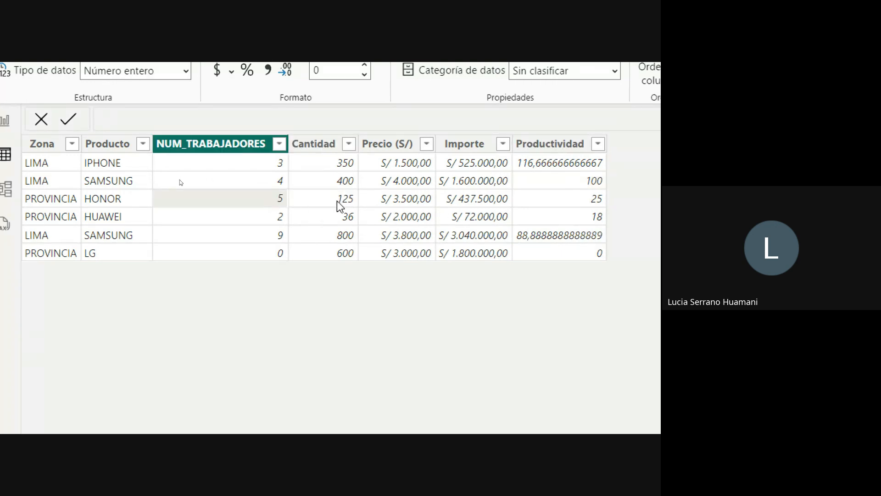
left_click(562, 202)
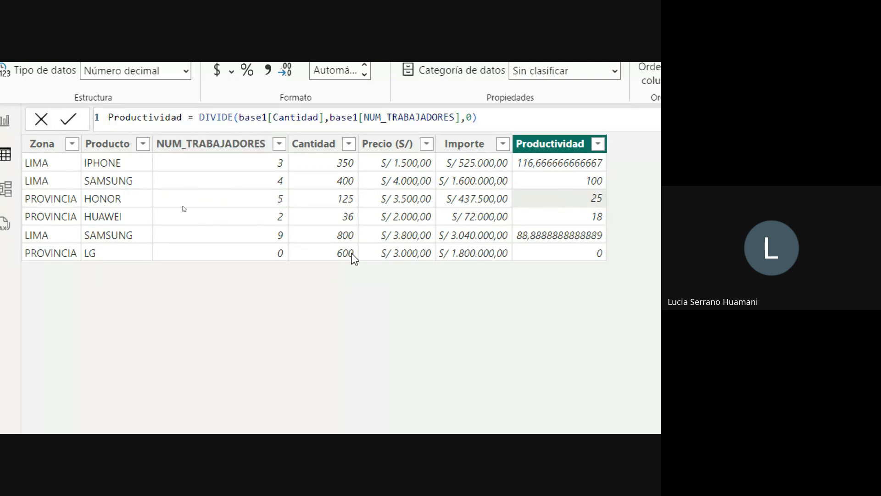
left_click(340, 220)
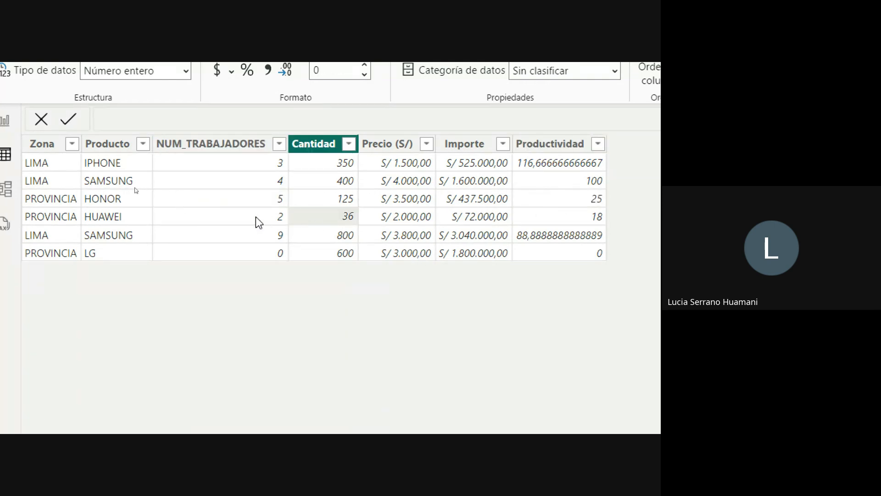
left_click(254, 217)
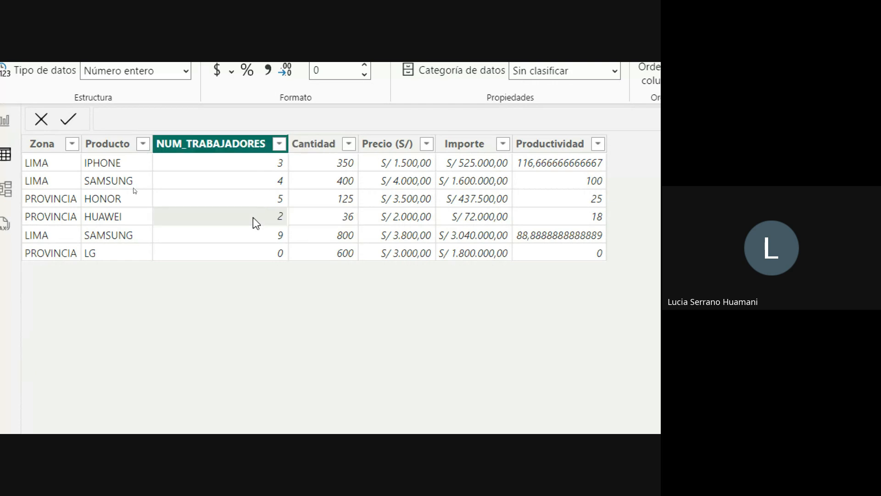
left_click(585, 222)
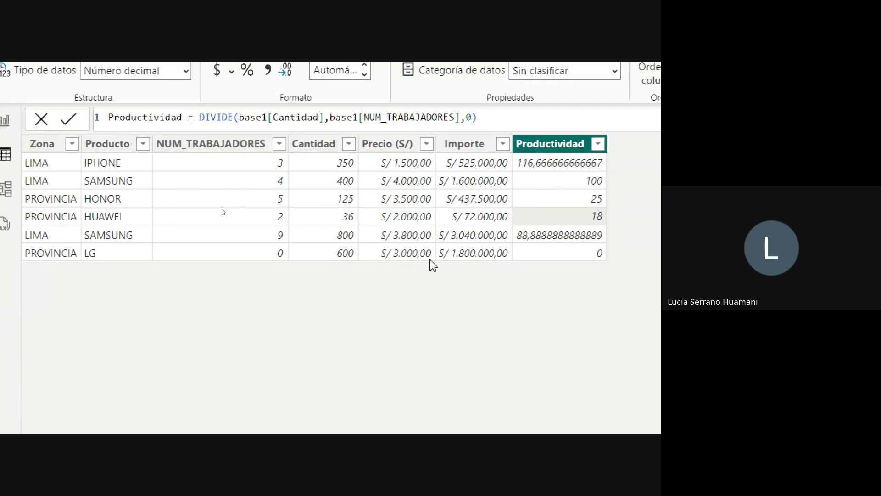
Check Cantidad, NUM_TRABAJADORES and Productividad for the second SAMSUNG row and the LG row.
left_click(346, 236)
left_click(267, 236)
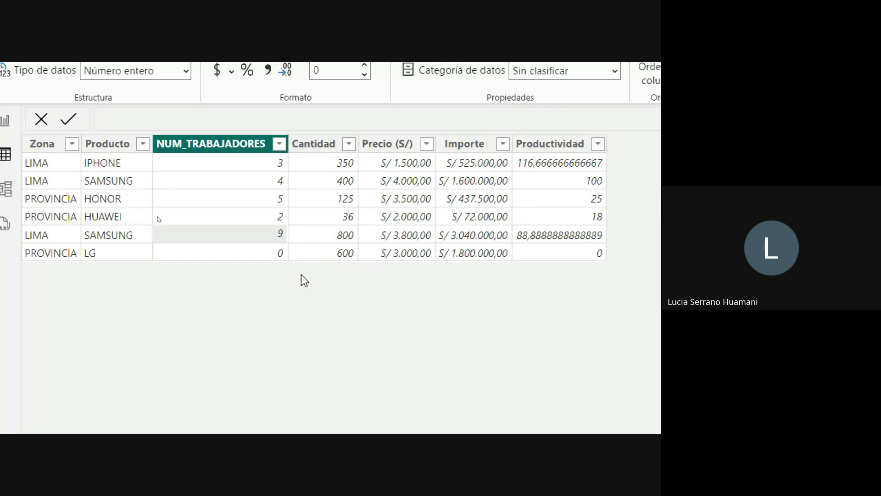
left_click(569, 241)
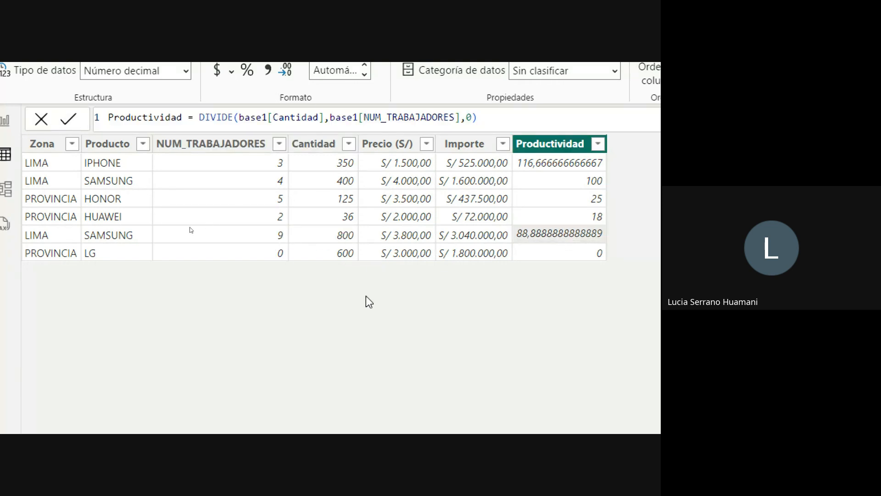
left_click(330, 256)
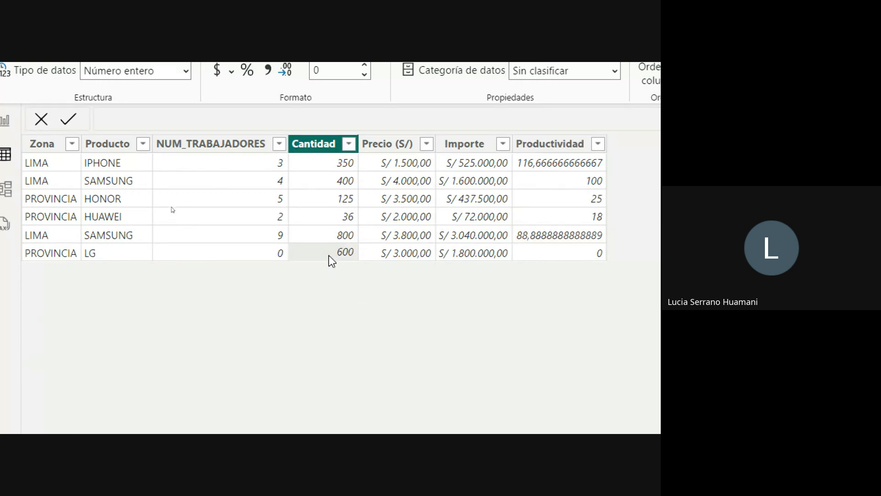
left_click(279, 255)
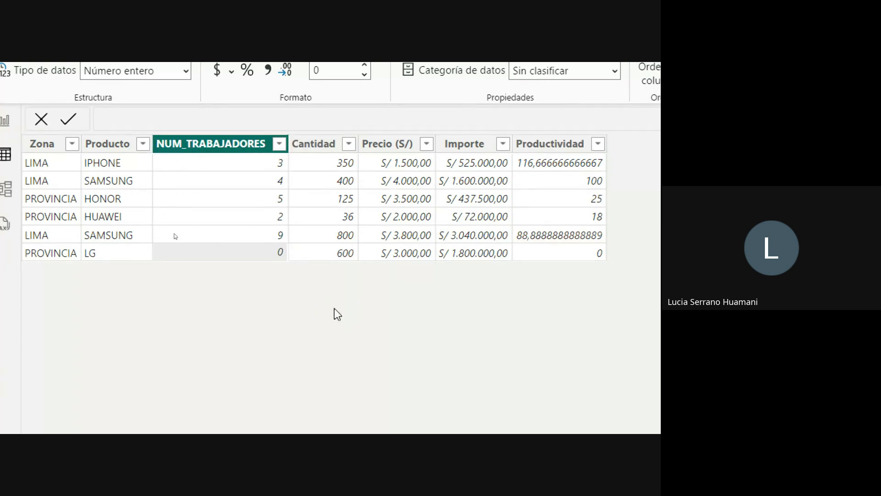
left_click(598, 254)
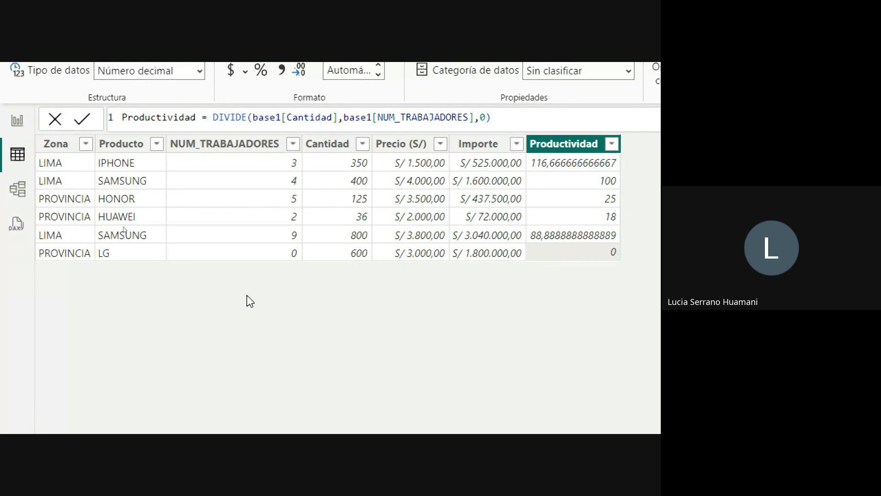
Return to the report and examine the Productividad2 formula's summed Cantidad and NUM_TRABAJADORES arguments.
left_click(19, 127)
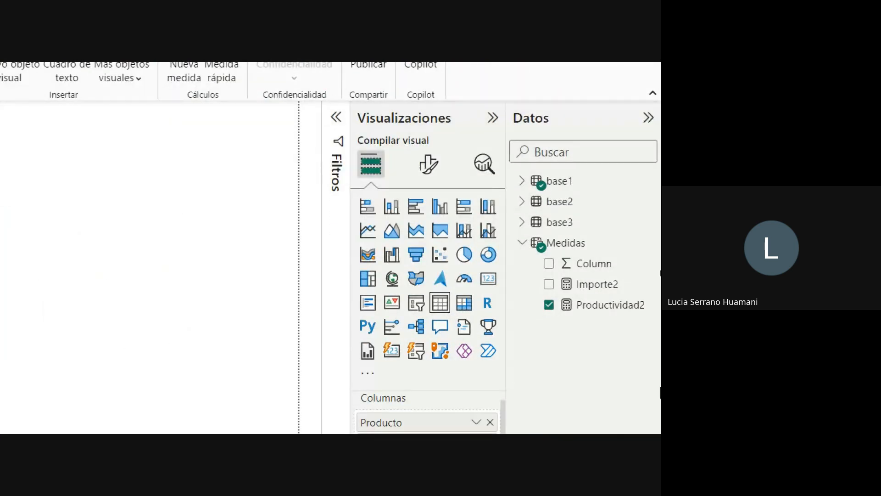
left_click(596, 306)
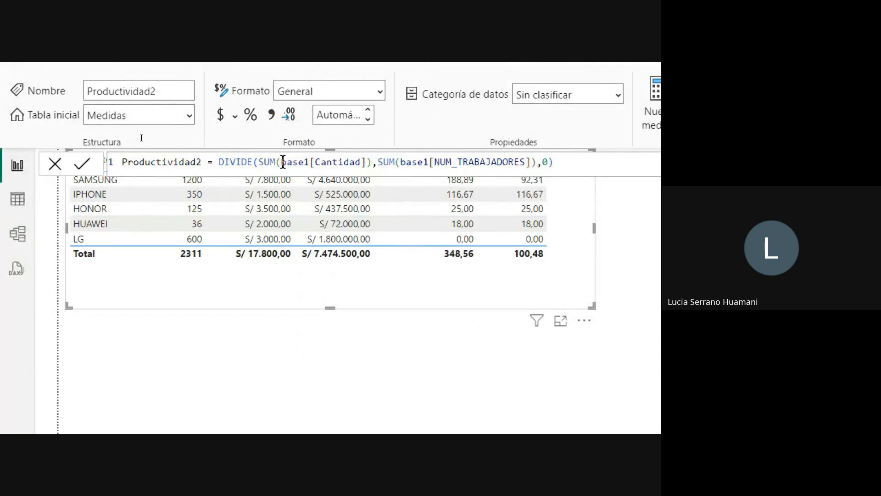
left_click_drag(314, 162, 367, 162)
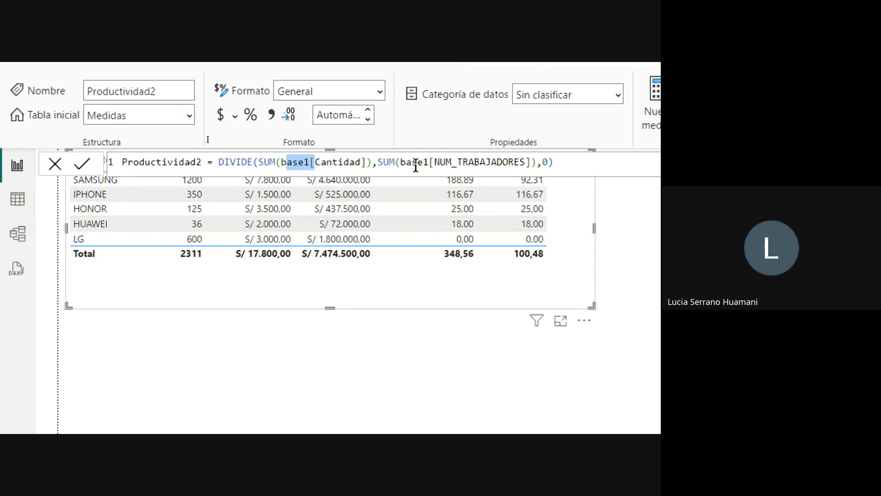
left_click_drag(401, 162, 531, 163)
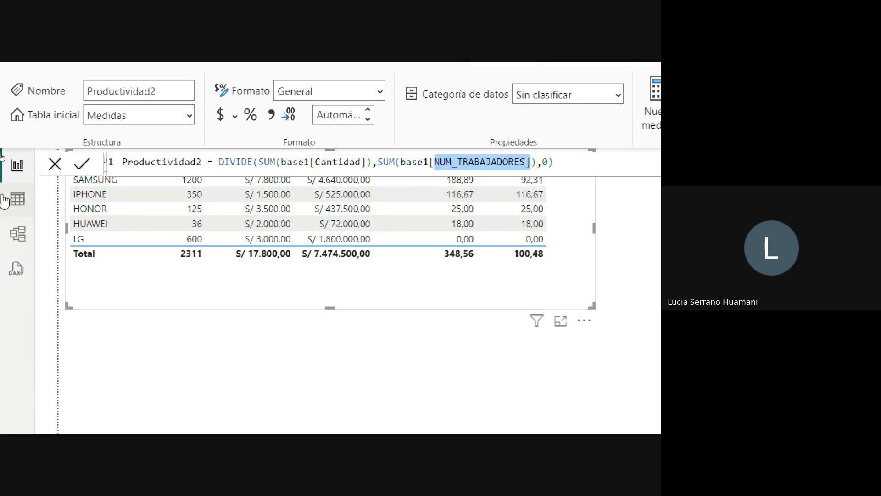
Open base1's table view and examine Cantidad and NUM_TRABAJADORES for the two SAMSUNG rows.
left_click(18, 199)
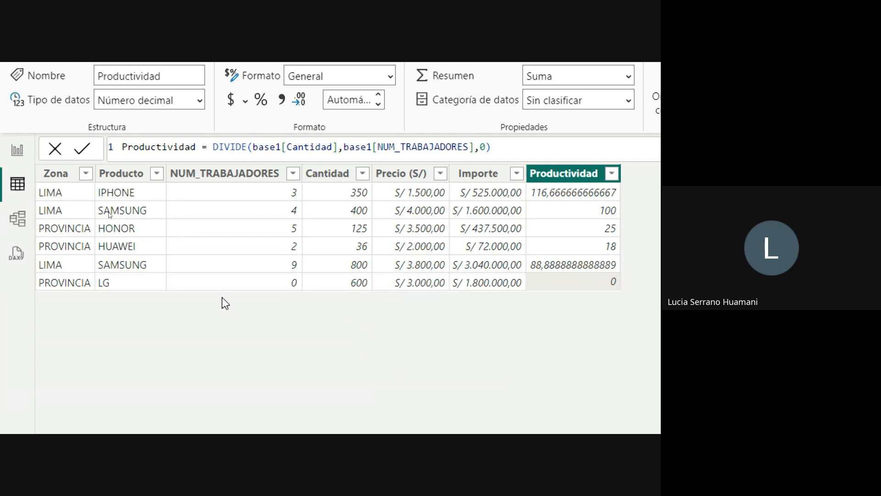
left_click(121, 176)
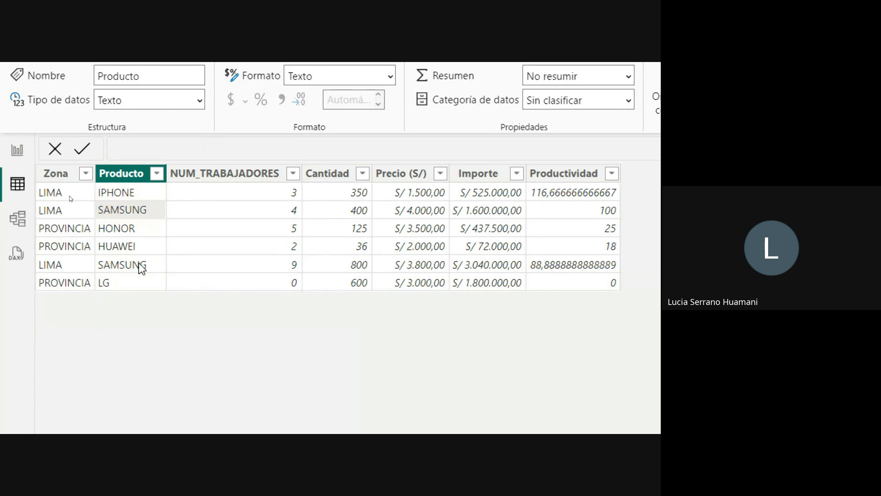
left_click(352, 214)
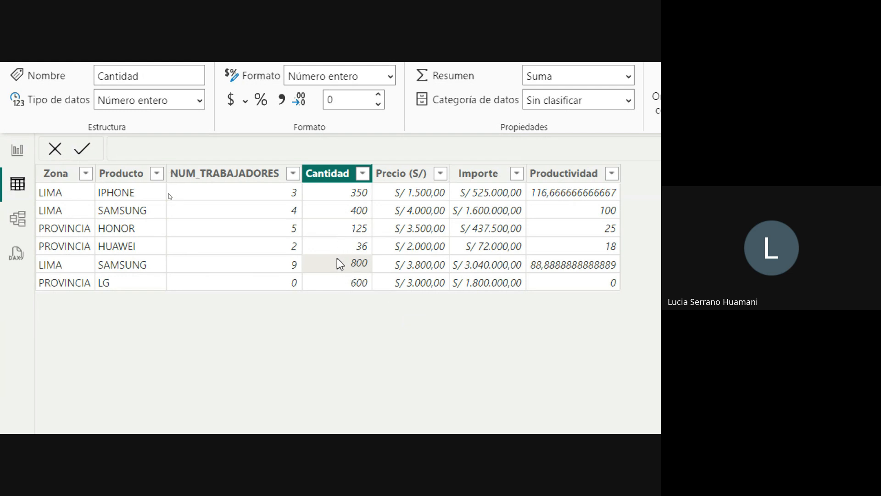
left_click(268, 210)
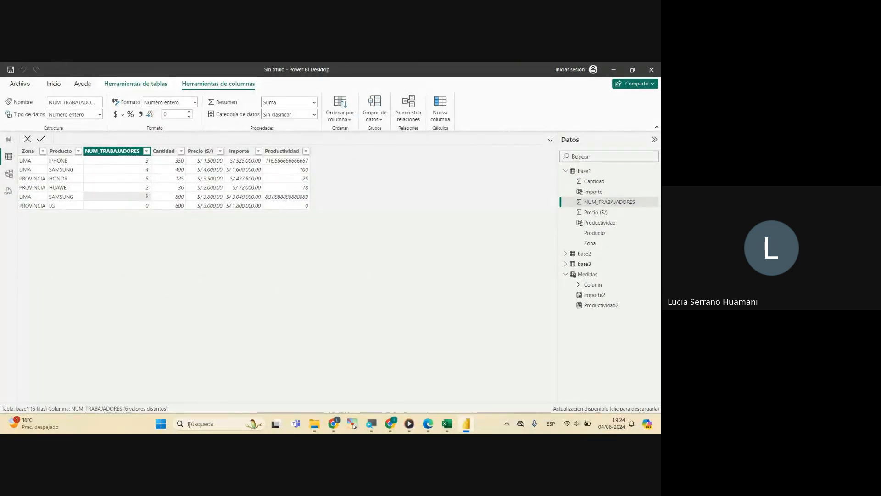
Open the Windows Calculator and place its window over the base1 table view.
left_click(182, 423)
type("ca")
key("Return")
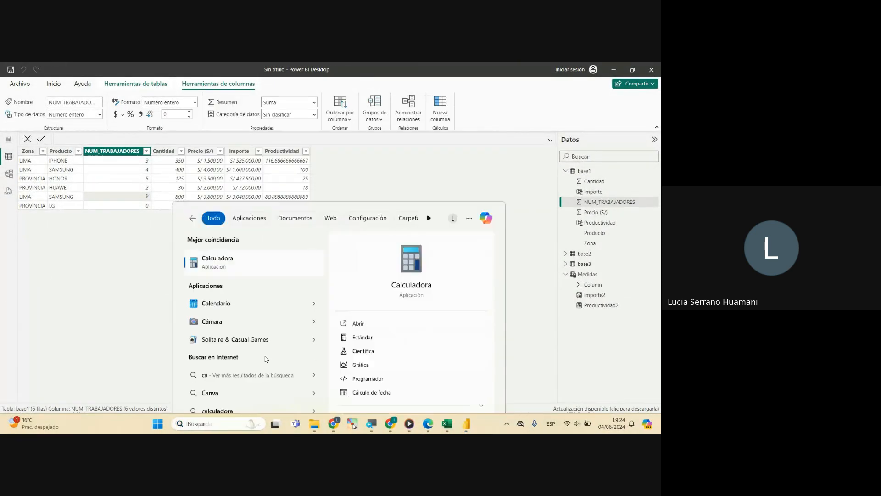
left_click_drag(367, 101, 328, 160)
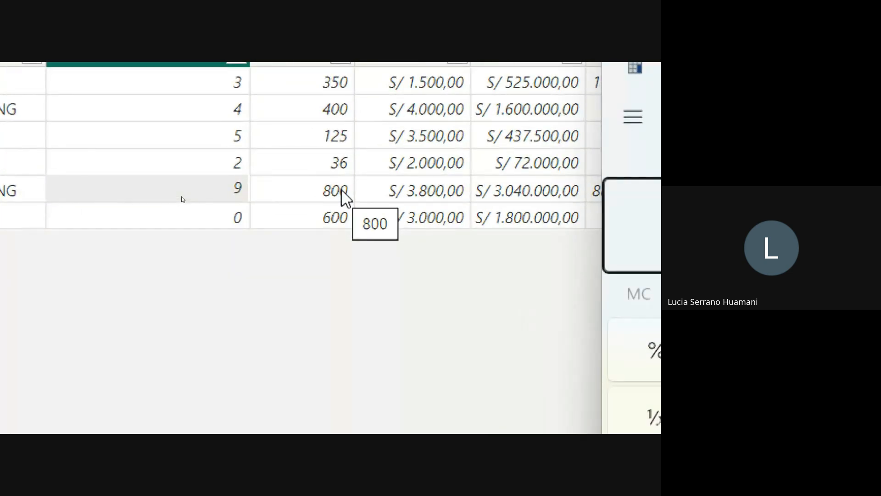
Divide 1200 by 13 in Calculator to check SAMSUNG's aggregated productivity, and close Calculator.
left_click(288, 340)
left_click(320, 340)
left_click(318, 365)
left_click(318, 364)
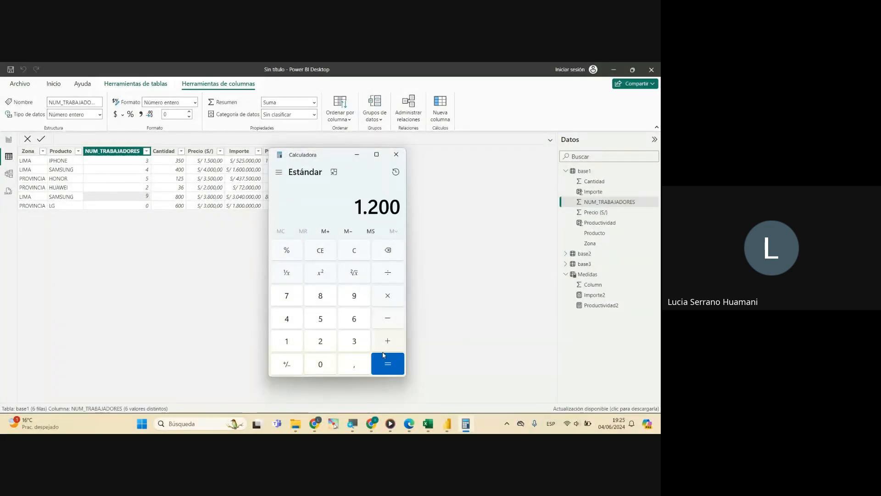
left_click(393, 278)
left_click(287, 341)
left_click(358, 344)
left_click(388, 363)
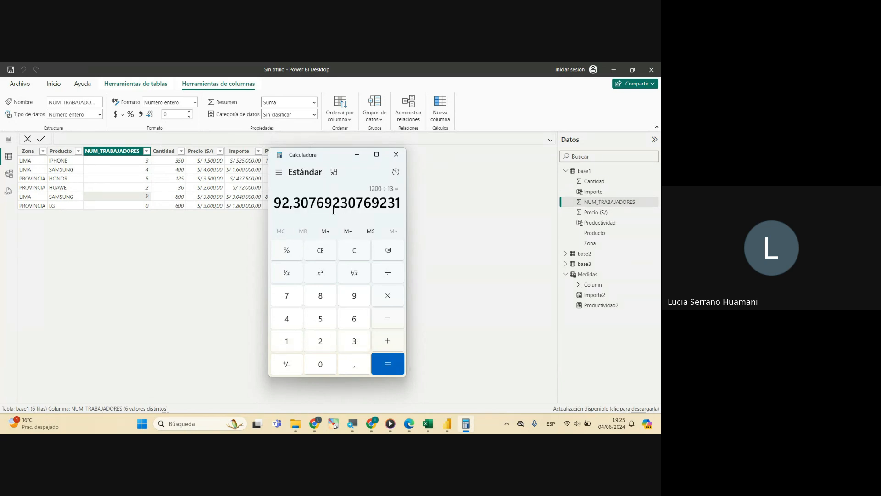
left_click(396, 156)
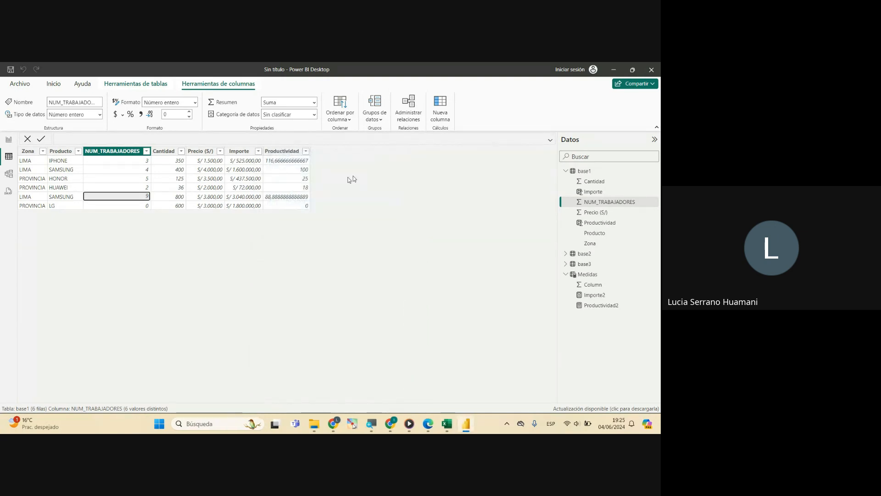
Compare the Productividad column's row-level DIVIDE formula with the Productividad2 measure's formula in the report.
left_click(139, 170)
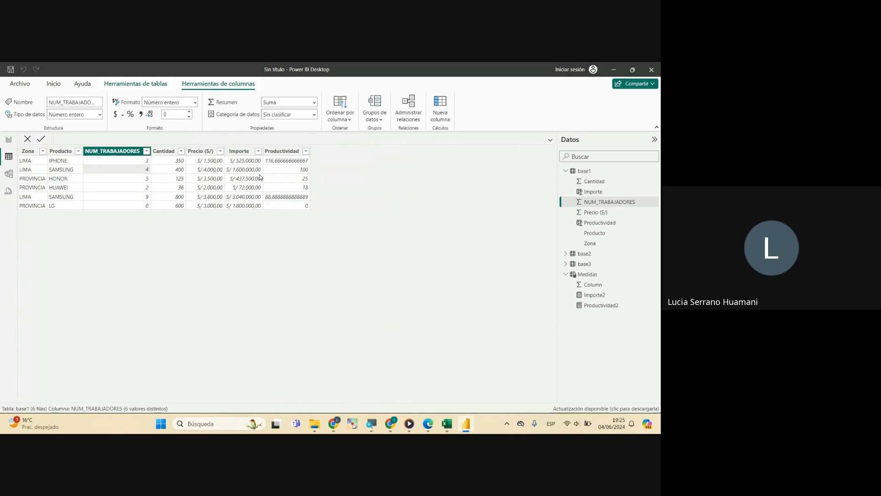
left_click(281, 151)
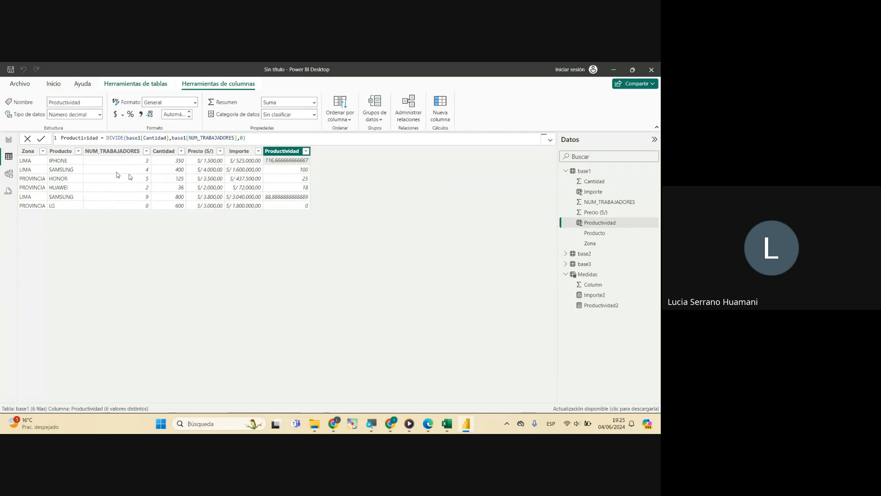
left_click(9, 140)
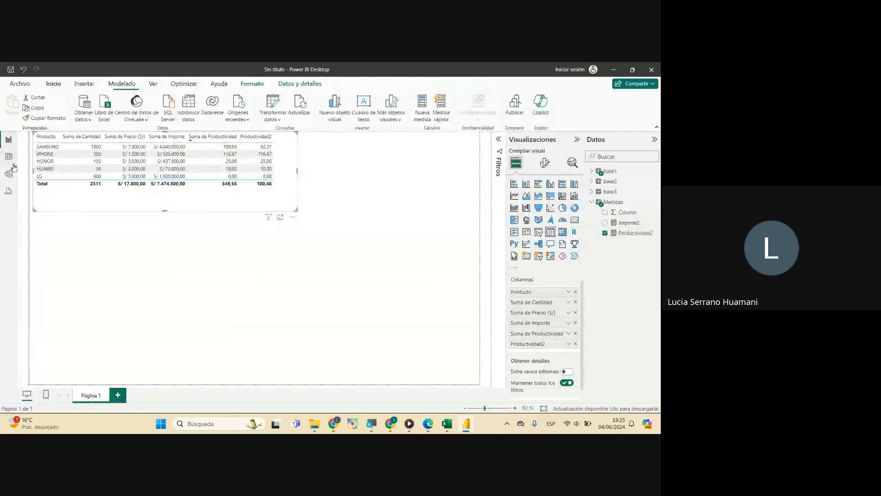
left_click(625, 234)
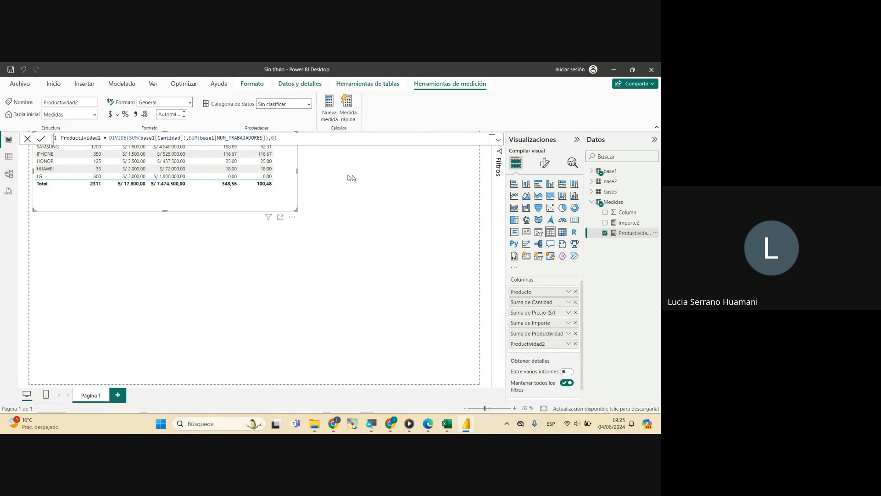
left_click(331, 188)
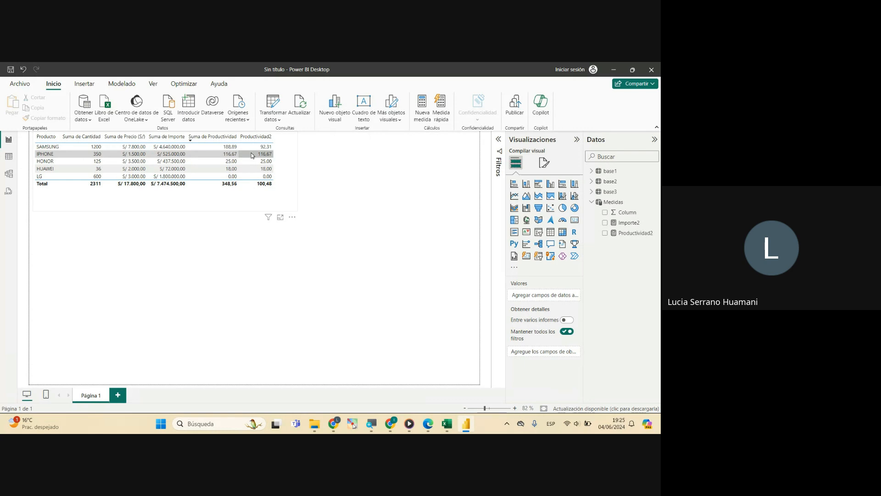
Review the Productividad column in base1 and the Productividad2 measure in the model view, and return to the report.
left_click(9, 157)
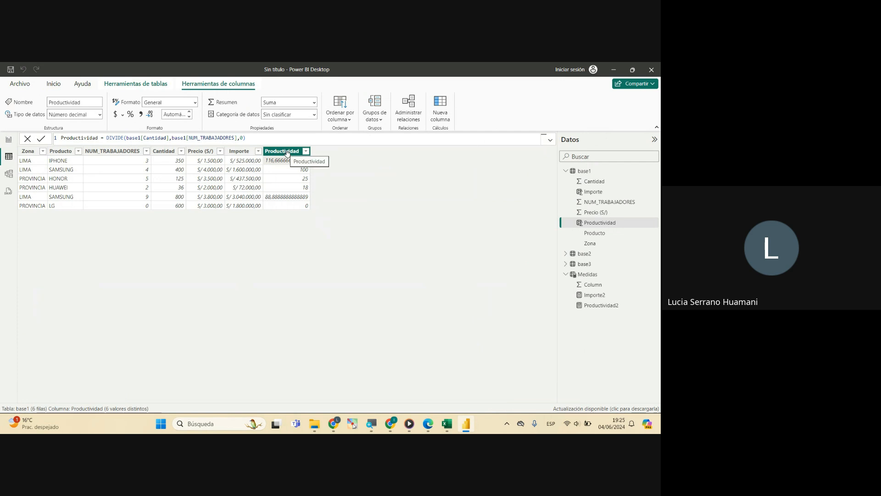
left_click(9, 173)
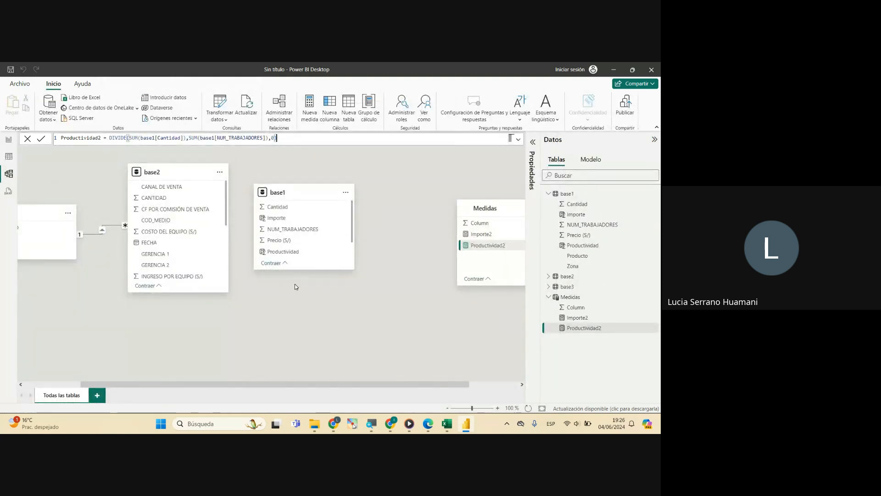
left_click(9, 140)
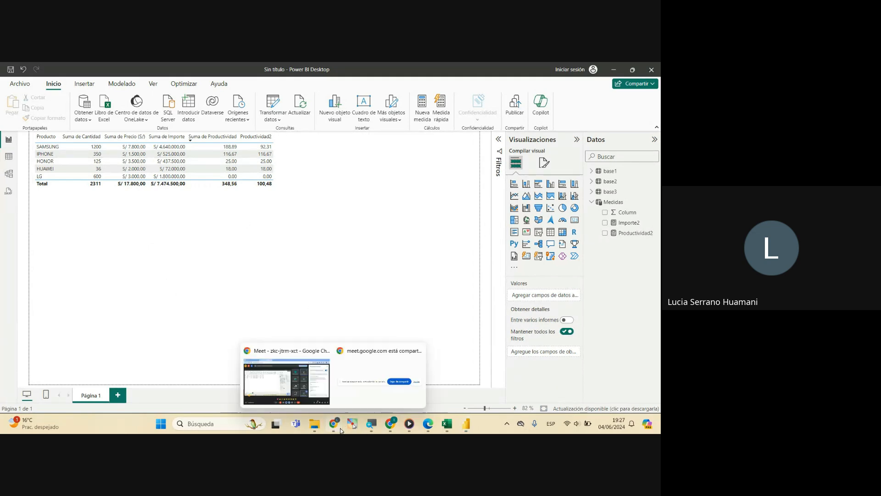
Switch to the Google Meet call and read the chat message about too many arguments in the SUM function.
mouse_move(336, 425)
left_click(289, 388)
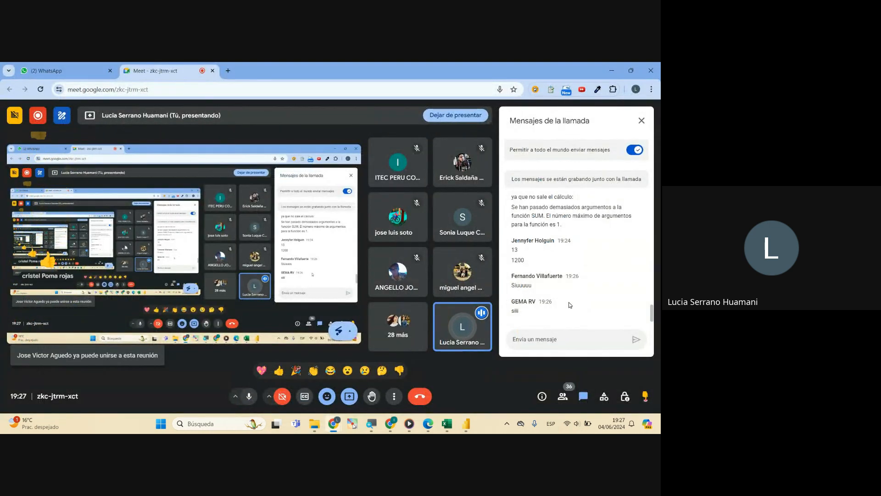
scroll(574, 299, "up", 3)
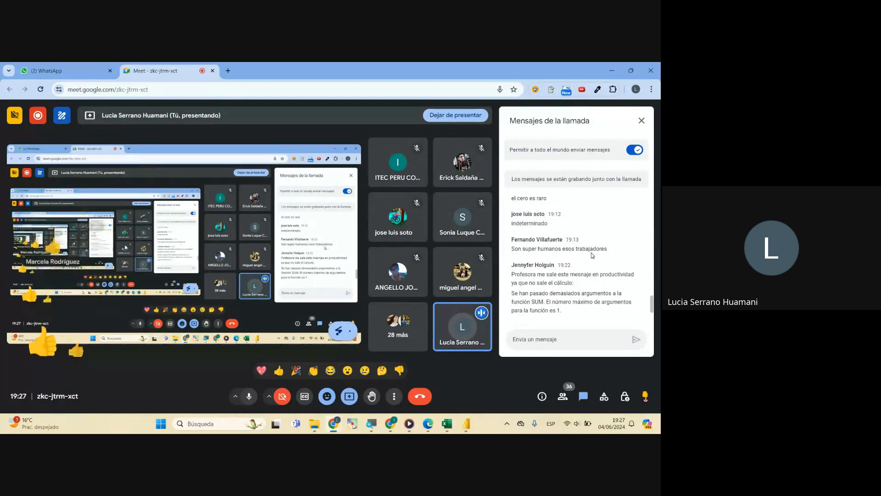
scroll(590, 257, "up", 2)
scroll(590, 255, "down", 2)
scroll(590, 255, "up", 2)
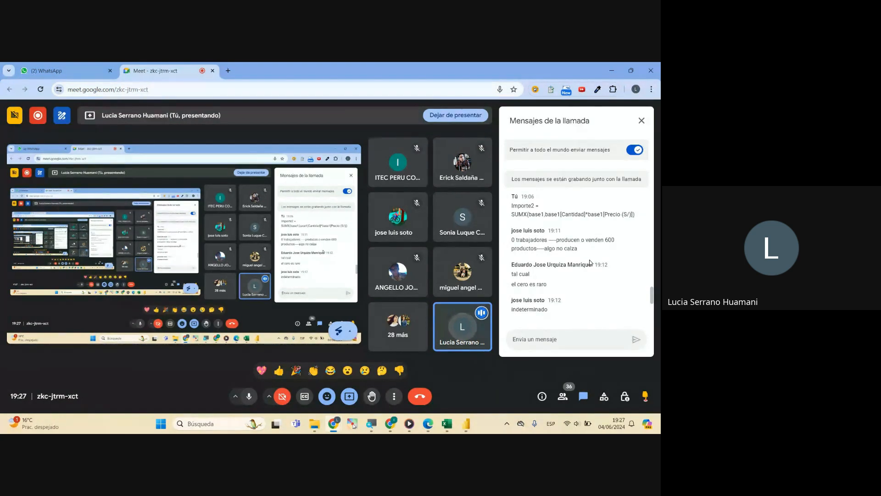
scroll(590, 263, "down", 2)
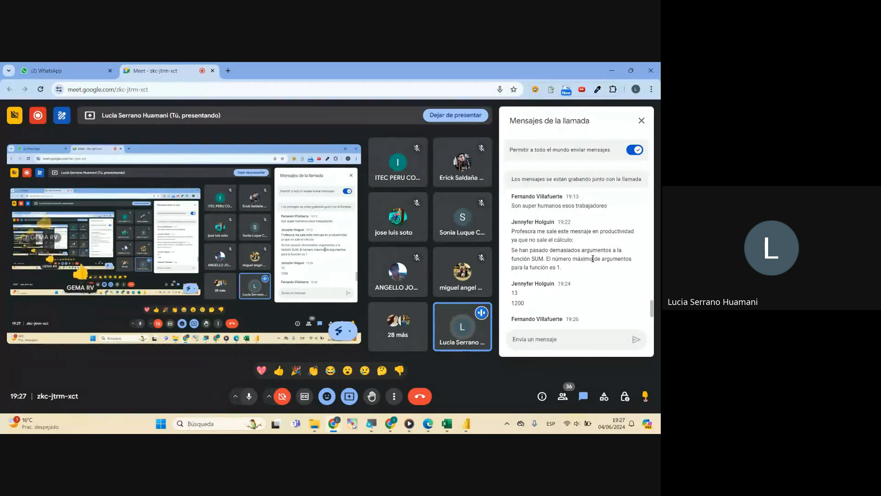
left_click_drag(560, 267, 509, 233)
left_click(565, 272)
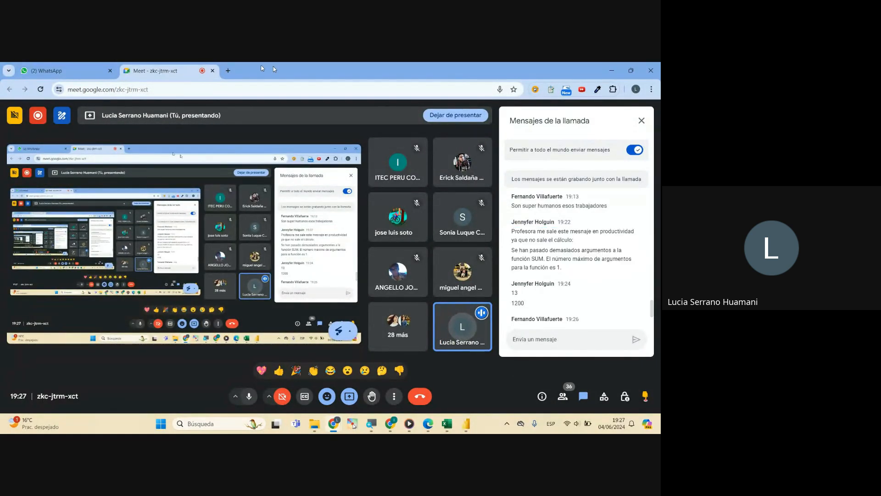
Switch back to Power BI Desktop and examine the opening and closing parentheses of each SUM in the Productividad2 formula.
left_click(463, 430)
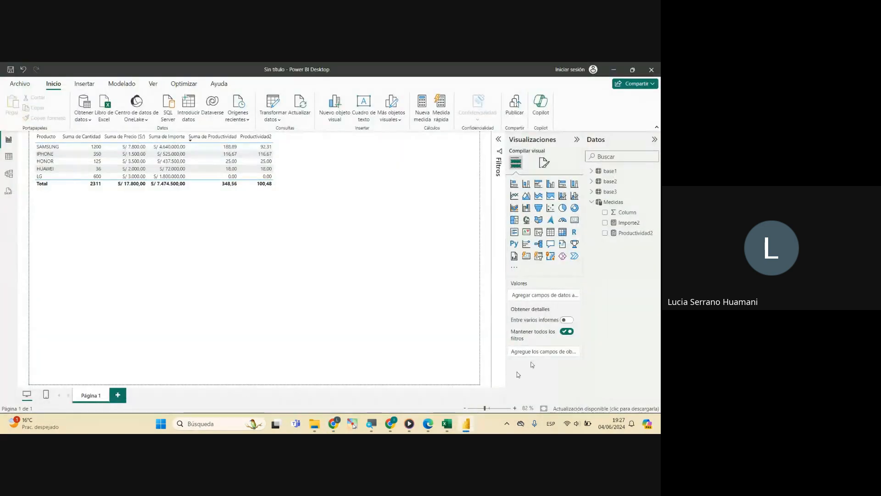
left_click(633, 232)
double_click(154, 138)
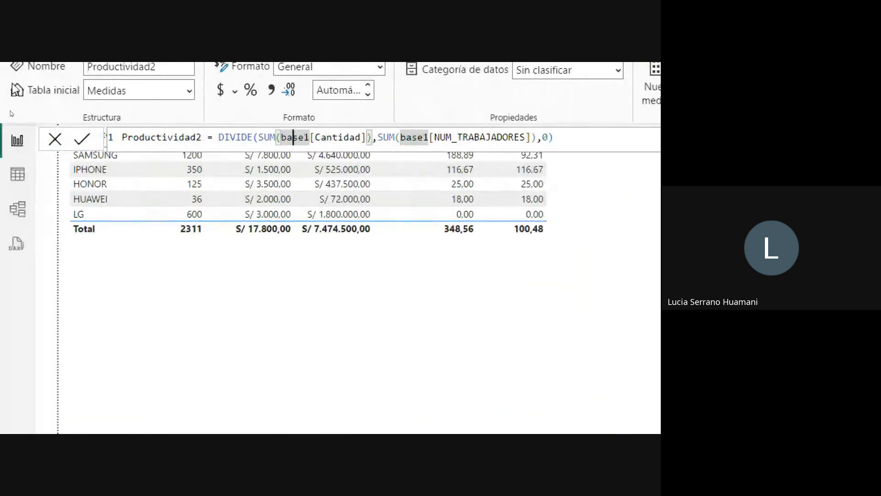
left_click(371, 139)
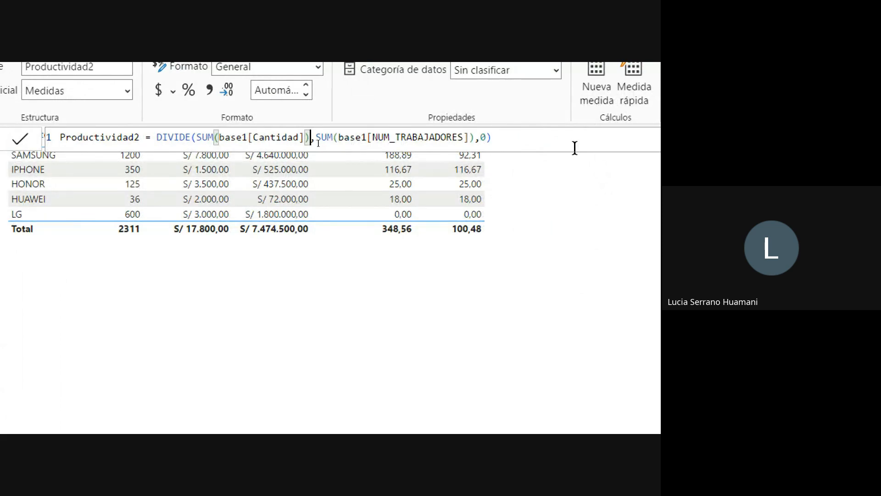
left_click(198, 137)
left_click_drag(199, 136, 211, 136)
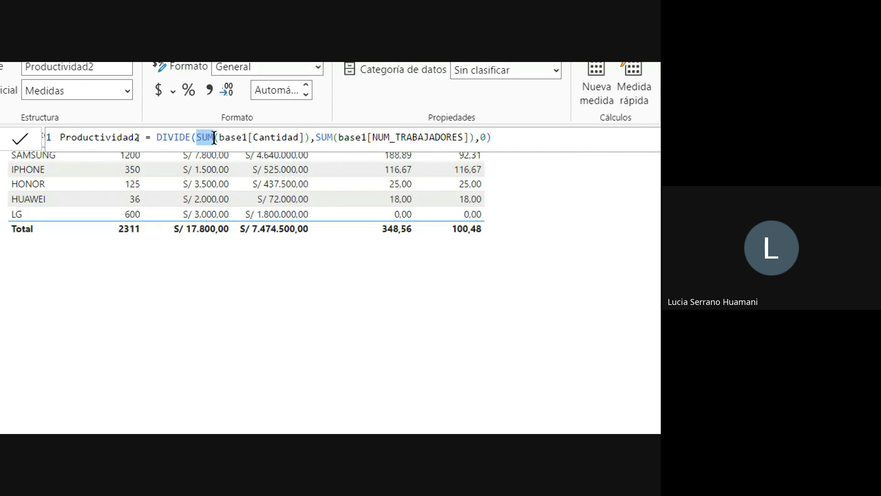
left_click(218, 138)
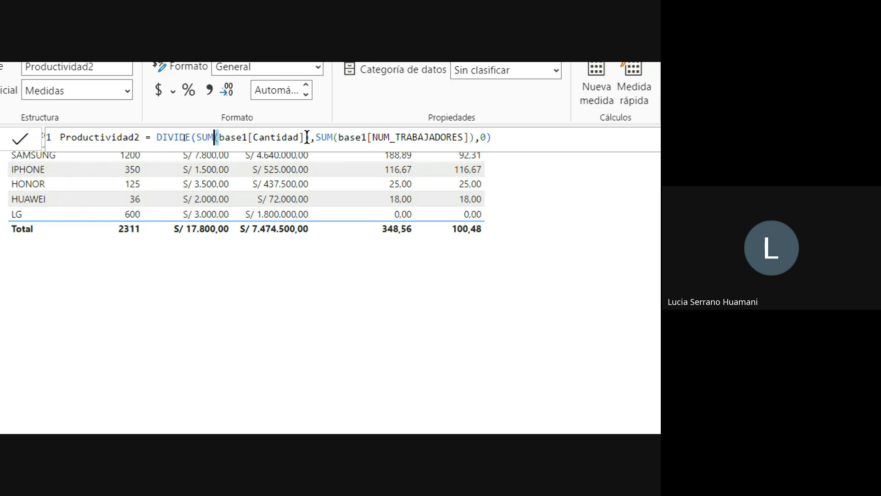
left_click_drag(309, 136, 305, 137)
left_click_drag(314, 137, 336, 137)
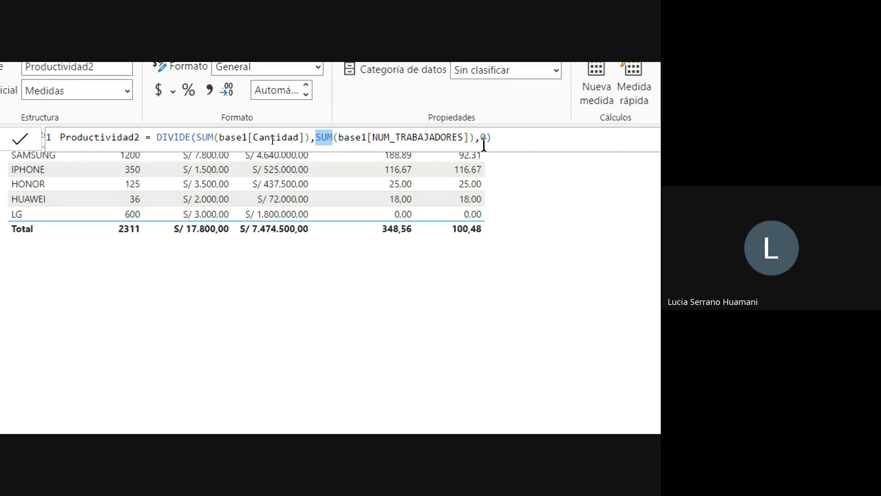
left_click(468, 140)
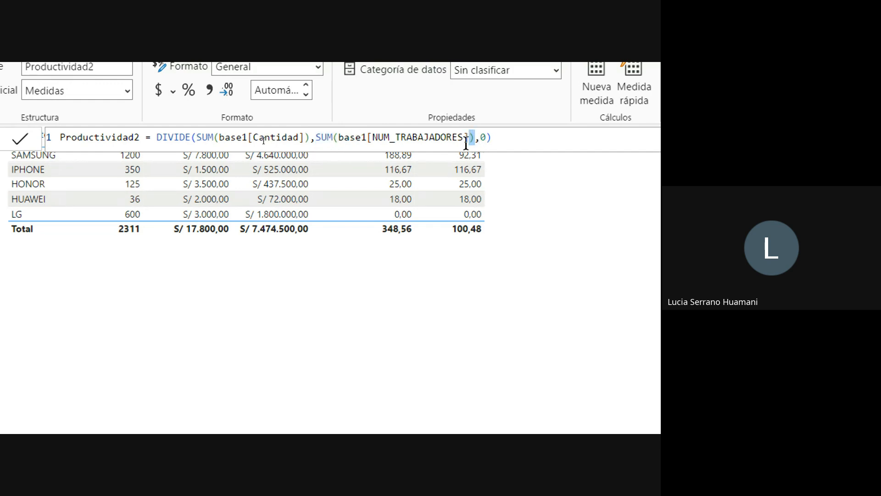
Check the DIVIDE function's outer parentheses and the comma separating its two SUM arguments in Productividad2.
left_click(195, 137)
left_click(492, 137)
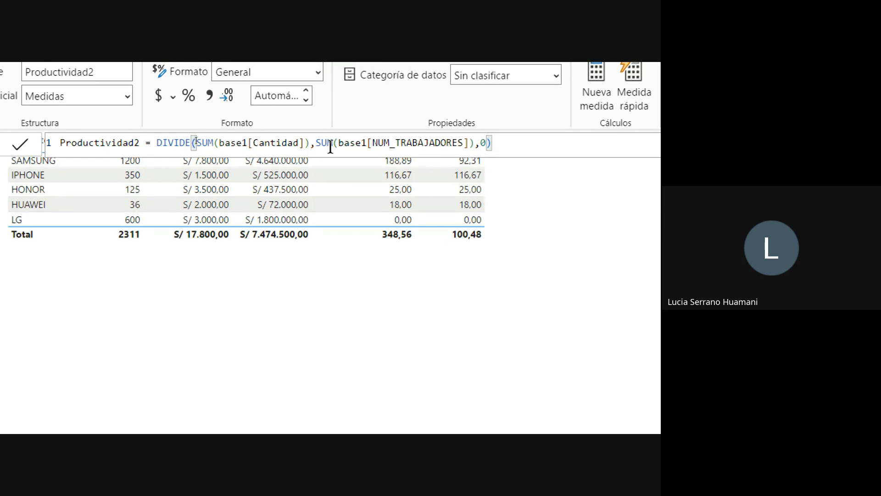
left_click(312, 138)
type(",")
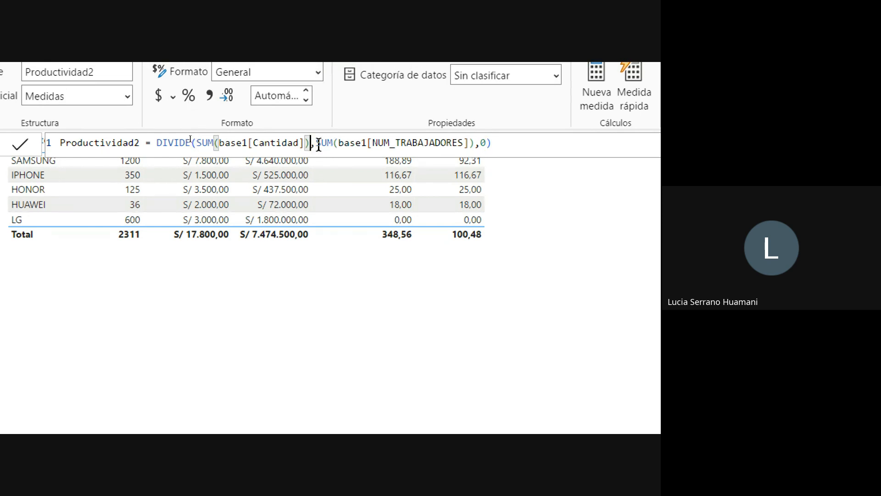
left_click(528, 146)
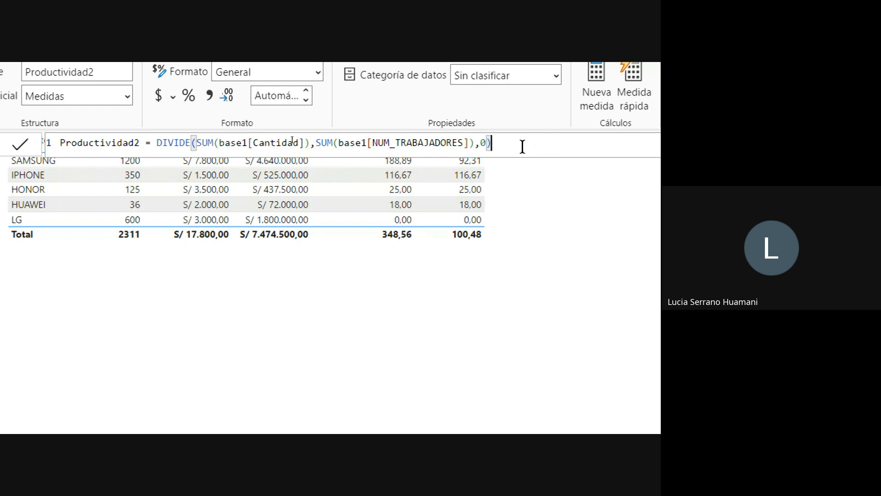
Copy the whole Productividad2 formula and send it as a message in the Google Meet call chat.
left_click_drag(488, 143, 61, 142)
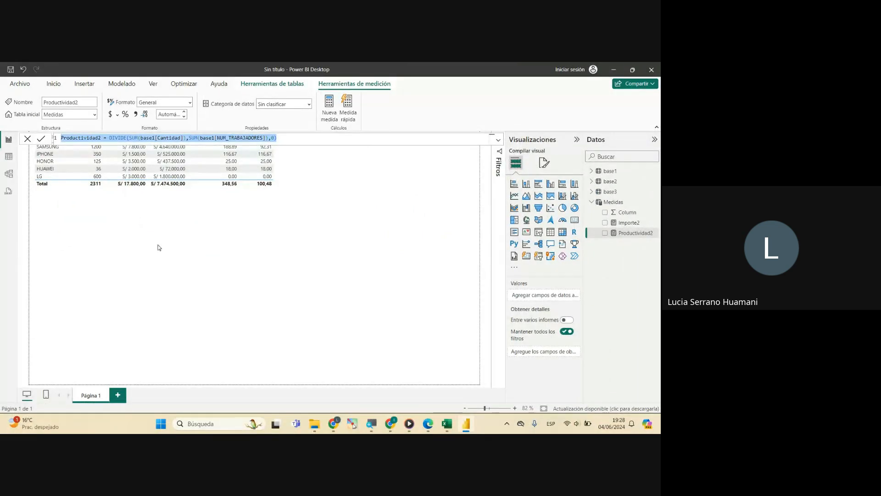
mouse_move(334, 425)
left_click(289, 386)
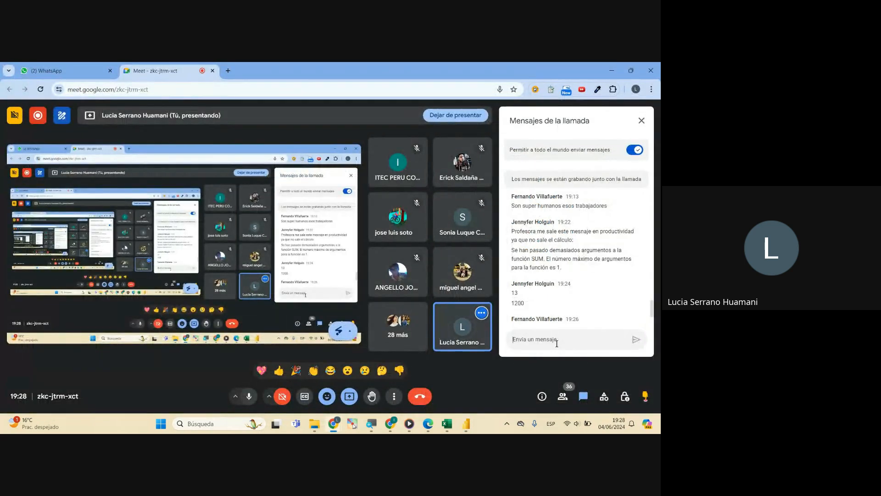
scroll(601, 223, "down", 2)
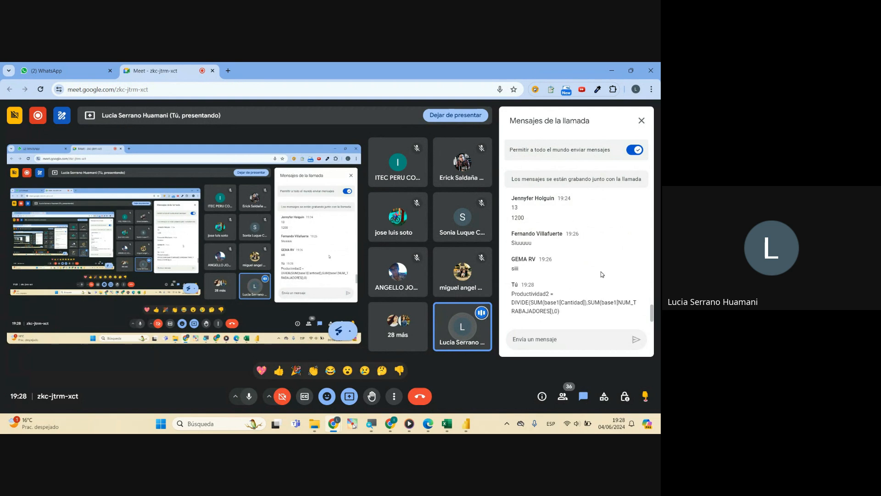
Switch from the Google Meet call to Power BI Desktop and open the Save As options for the untitled report.
scroll(602, 276, "up", 1)
scroll(603, 280, "down", 1)
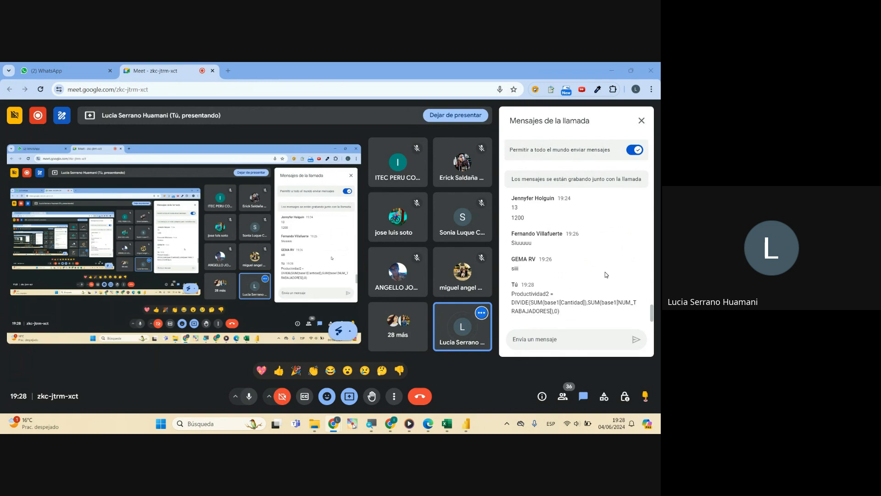
key("alt+Tab")
left_click(320, 248)
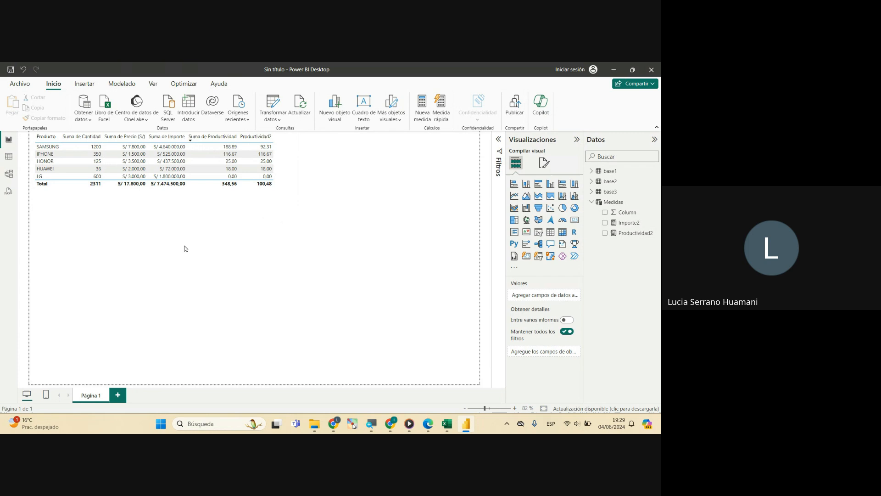
left_click(22, 85)
left_click(13, 86)
left_click(15, 85)
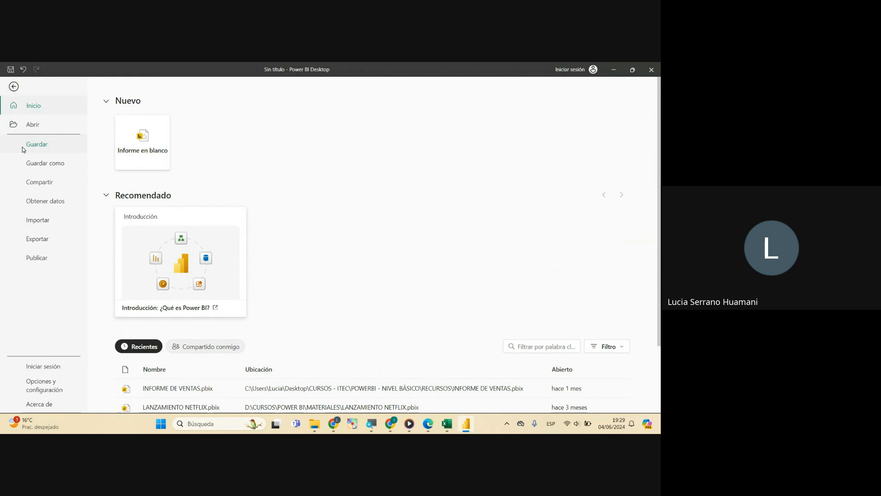
left_click(44, 168)
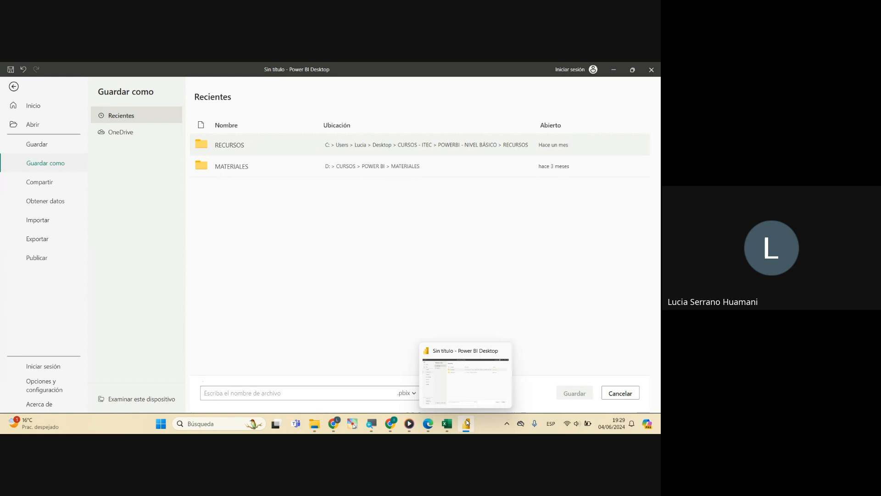
Mark the Examinar este dispositivo option with a blue arrow and rectangle using the screen annotation tool, then end the annotation.
left_click(351, 426)
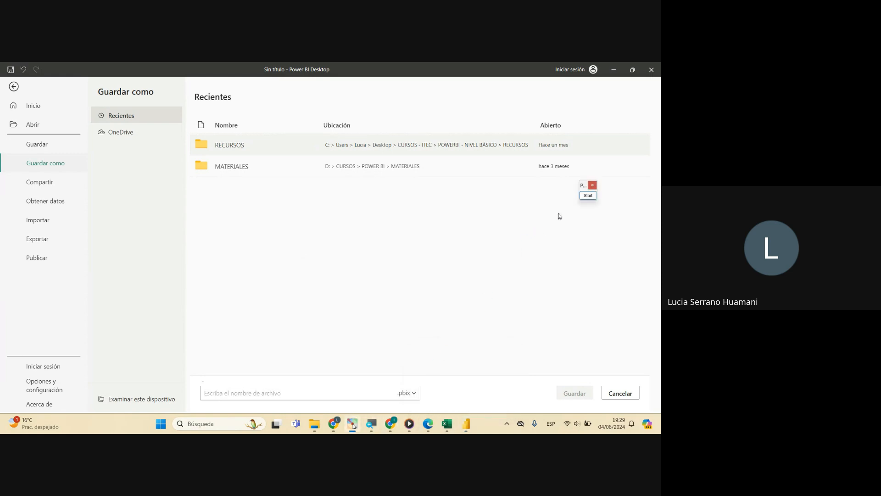
left_click(588, 195)
left_click_drag(364, 246, 152, 388)
left_click(583, 285)
left_click_drag(97, 391, 184, 408)
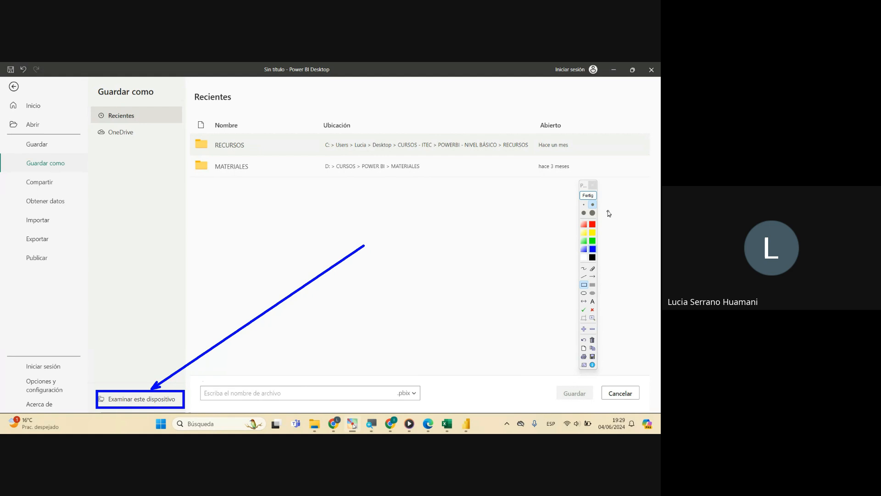
left_click(588, 195)
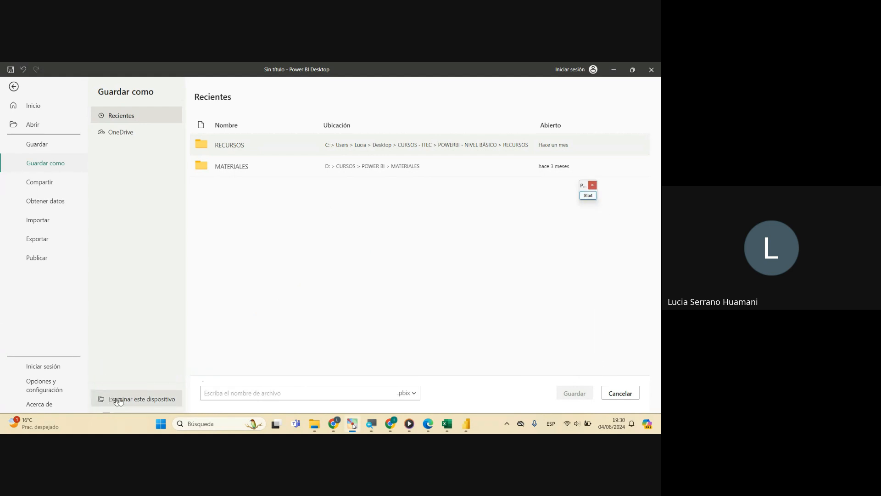
Browse this device for the save location and open Escritorio > CURSOS - ITEC > POWERBI - NIVEL BÁSICO > RECURSOS > CLASE 4.
left_click(145, 400)
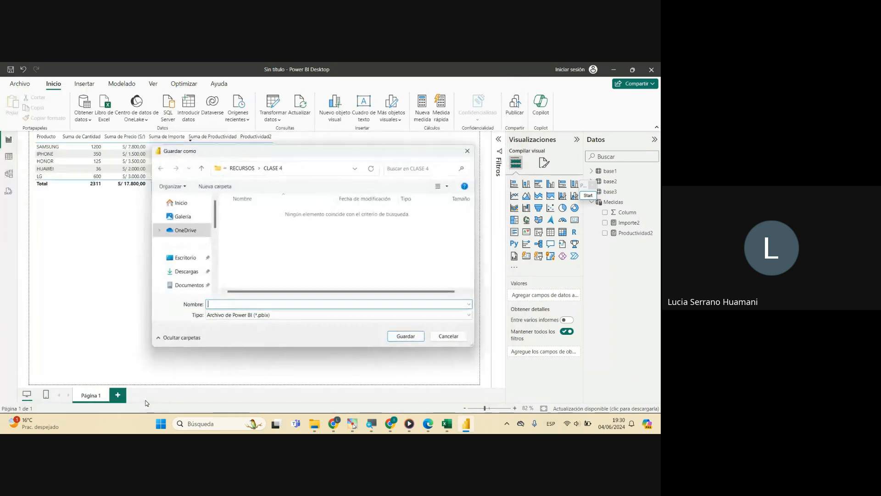
left_click_drag(332, 153, 345, 140)
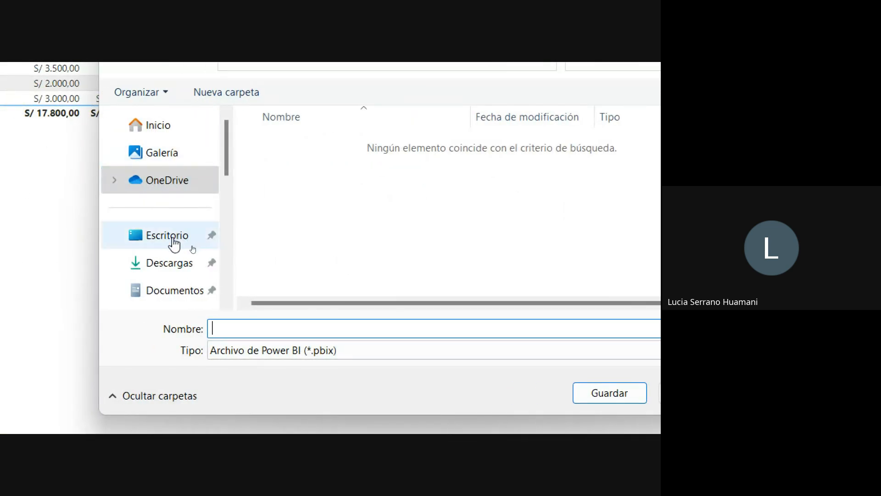
left_click(112, 243)
left_click(308, 174)
double_click(308, 187)
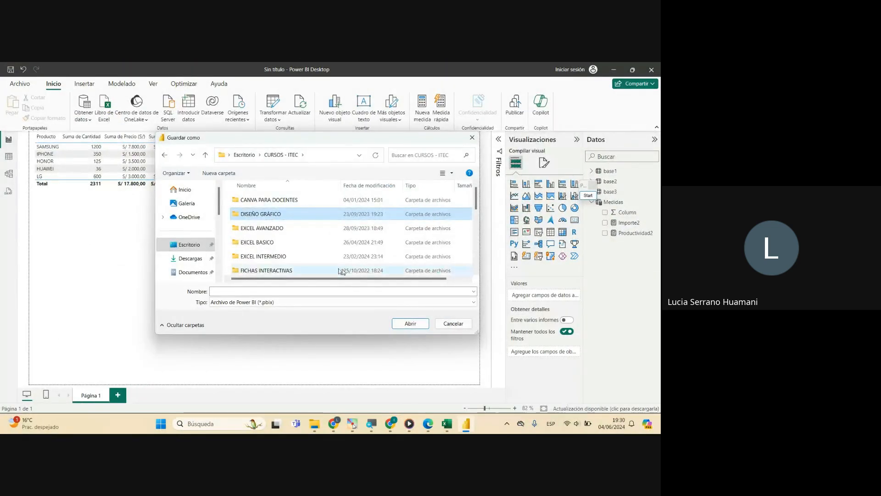
scroll(305, 250, "down", 5)
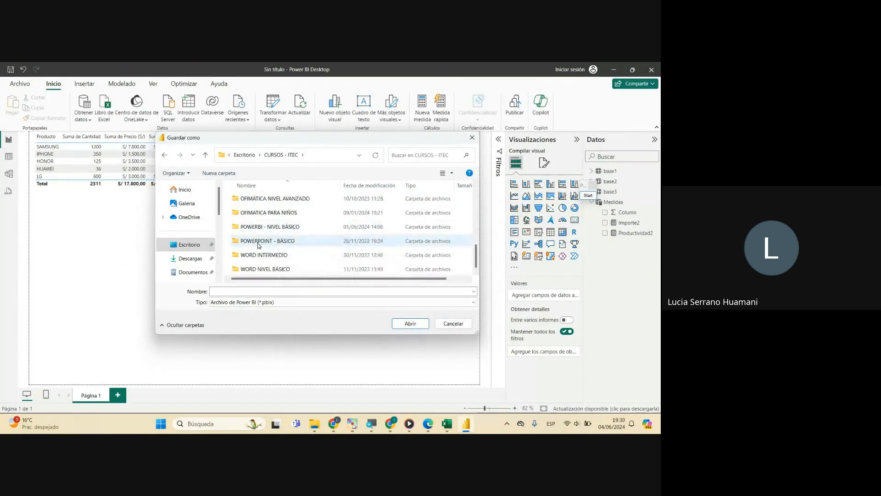
double_click(261, 228)
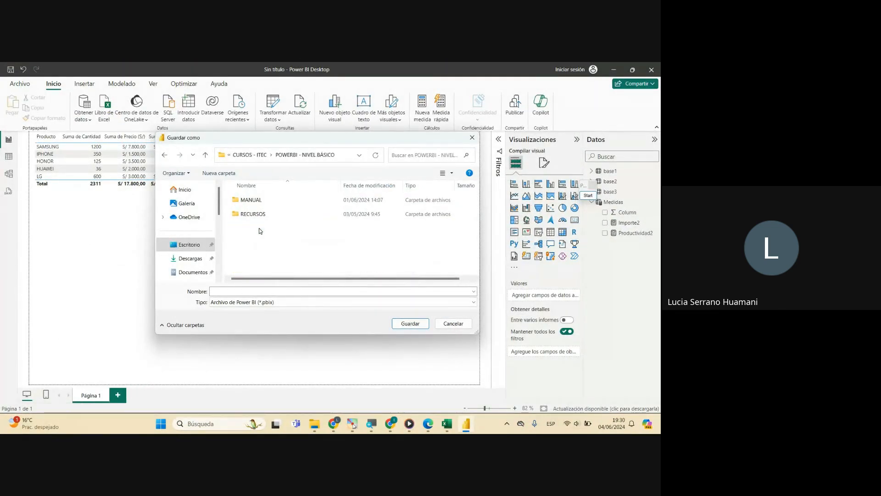
double_click(253, 215)
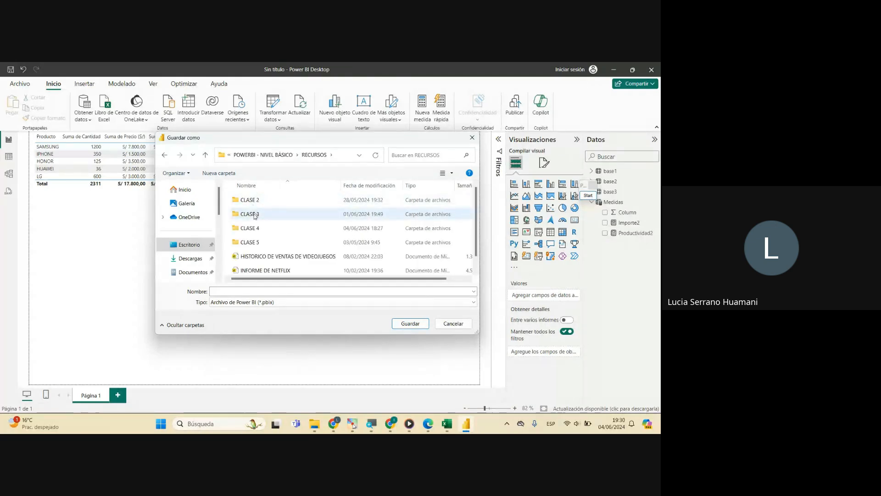
double_click(250, 228)
Name the report INFORME CLASE 04 and save it as a Power BI file in the CLASE 4 folder.
left_click(275, 292)
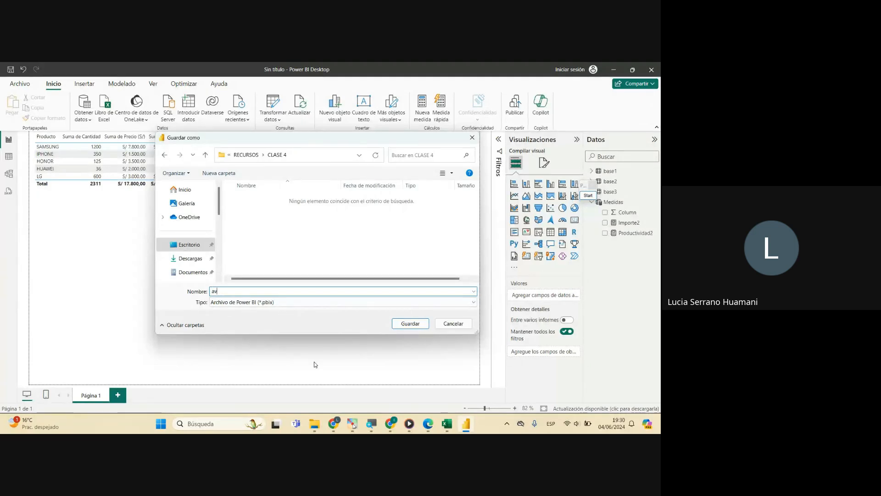
key("BackSpace")
key("BackSpace")
type("A")
key("BackSpace")
key("BackSpace")
key("BackSpace")
key("BackSpace")
type("CLASE")
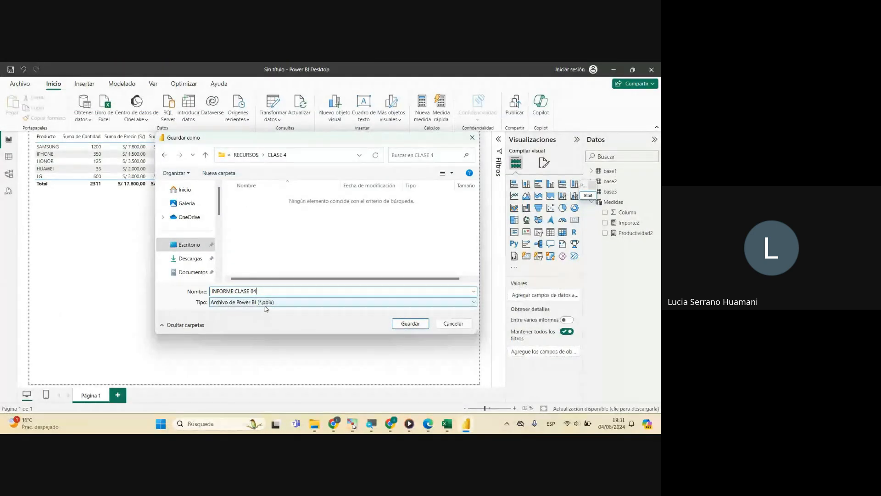
left_click(408, 323)
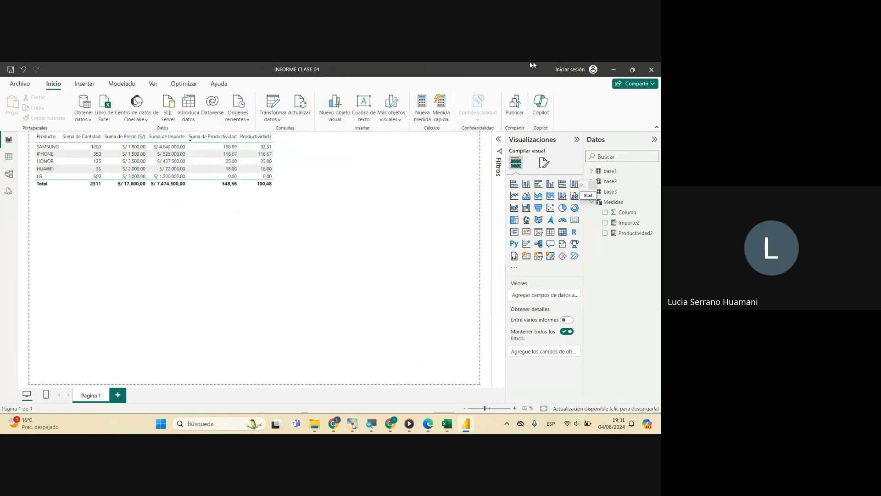
Close Power BI Desktop and locate the saved INFORME CLASE 04 file in the CLASE 4 folder, starting from CURSOS - ITEC on the desktop.
left_click(651, 71)
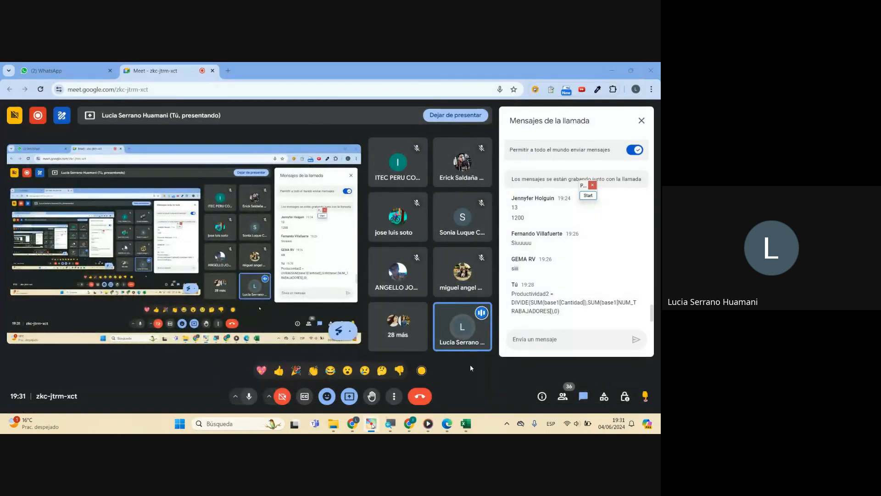
key("super+d")
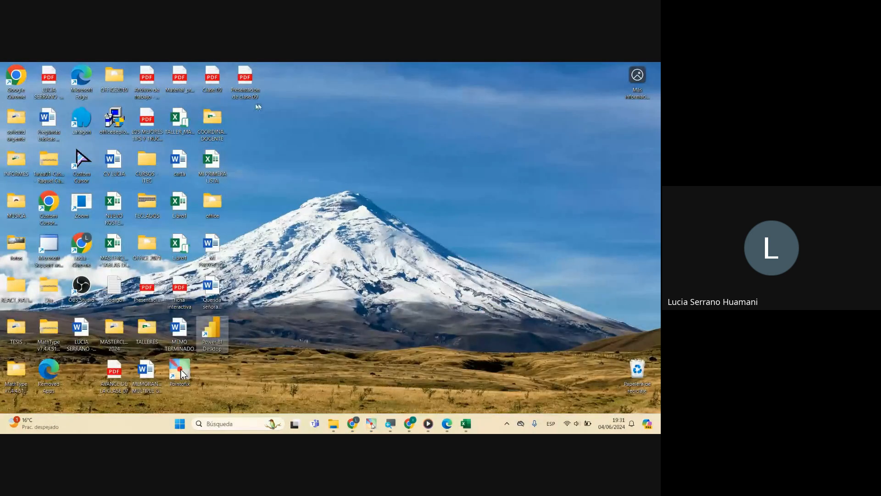
double_click(147, 162)
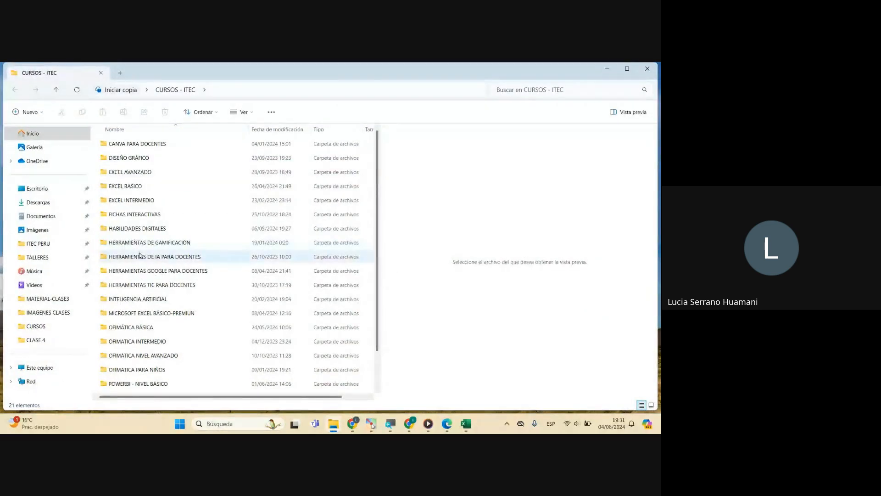
scroll(142, 321, "down", 1)
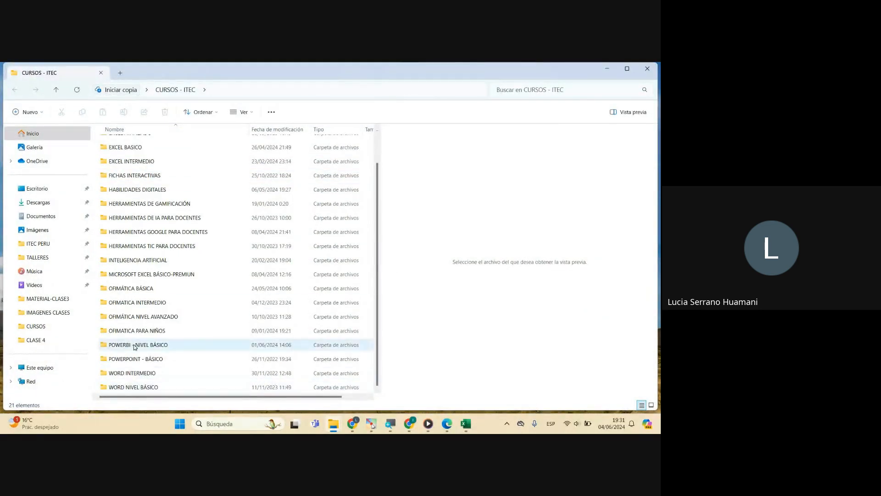
double_click(135, 345)
double_click(122, 158)
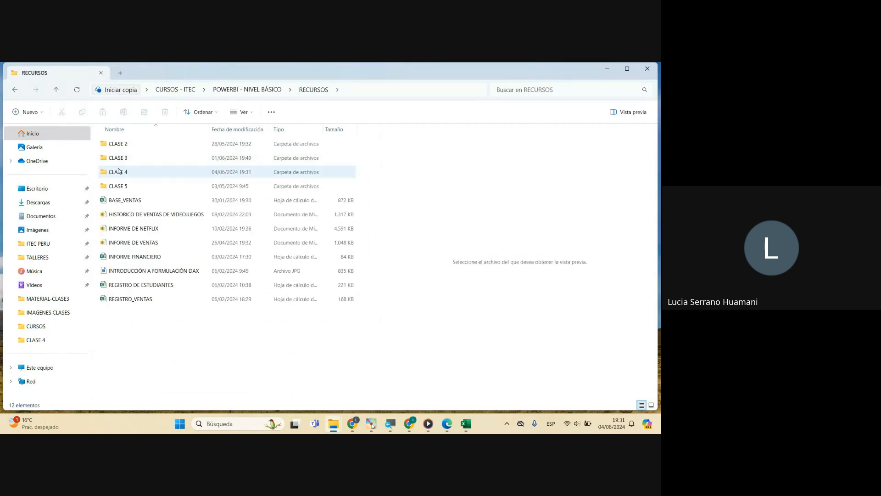
double_click(123, 171)
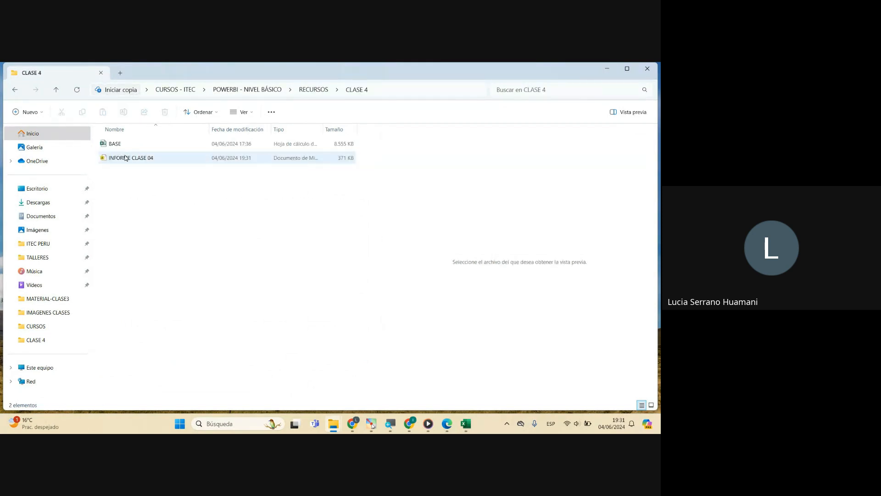
left_click(162, 161)
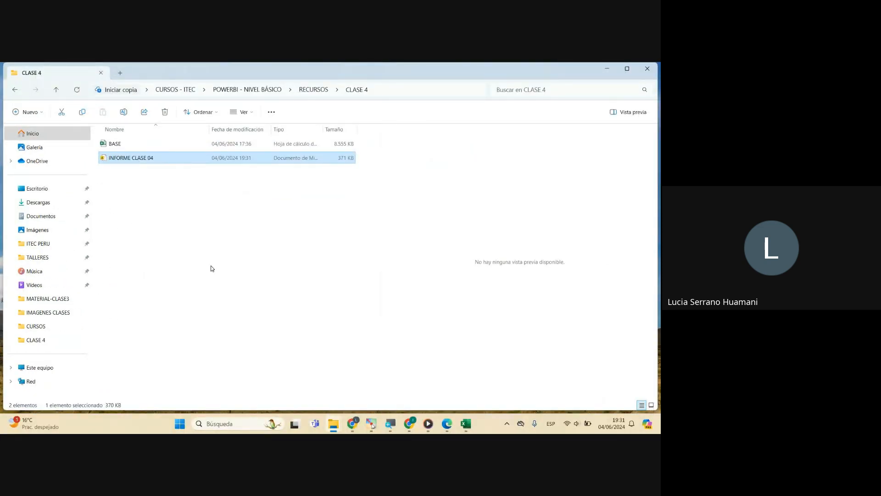
Close the CLASE 4 folder window, switch to the Google Meet call and turn on the camera.
left_click(651, 71)
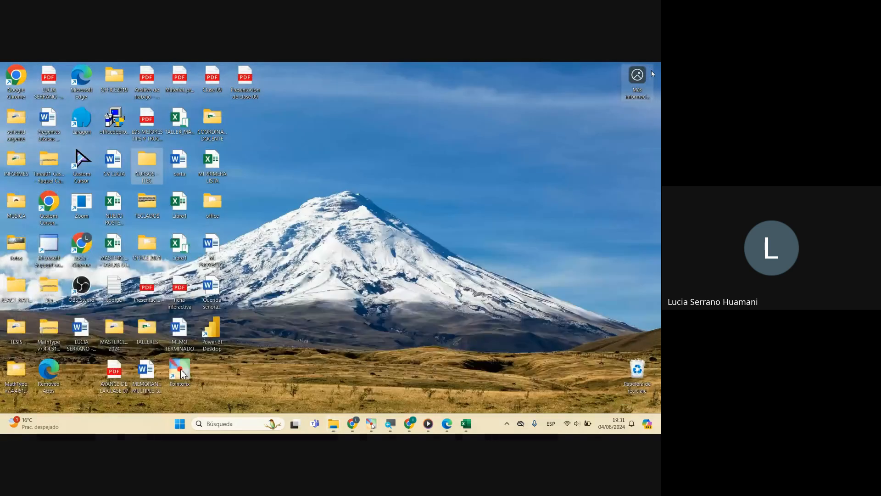
mouse_move(354, 424)
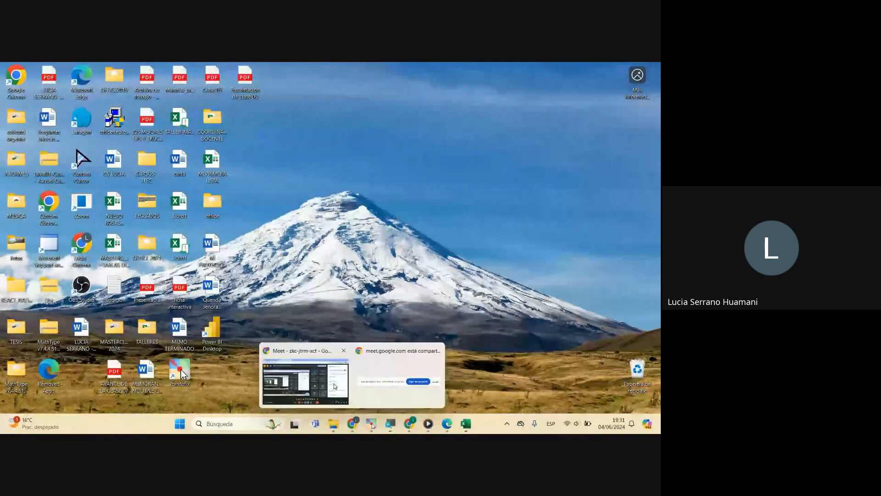
left_click(334, 383)
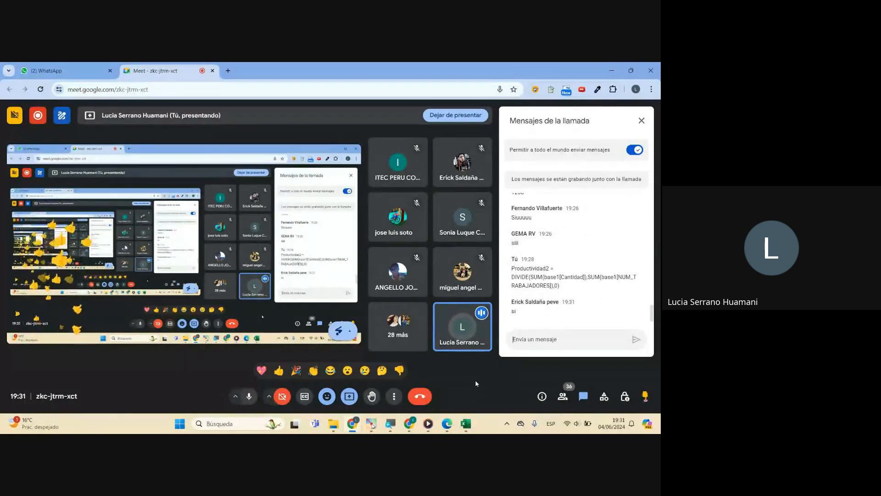
left_click(283, 396)
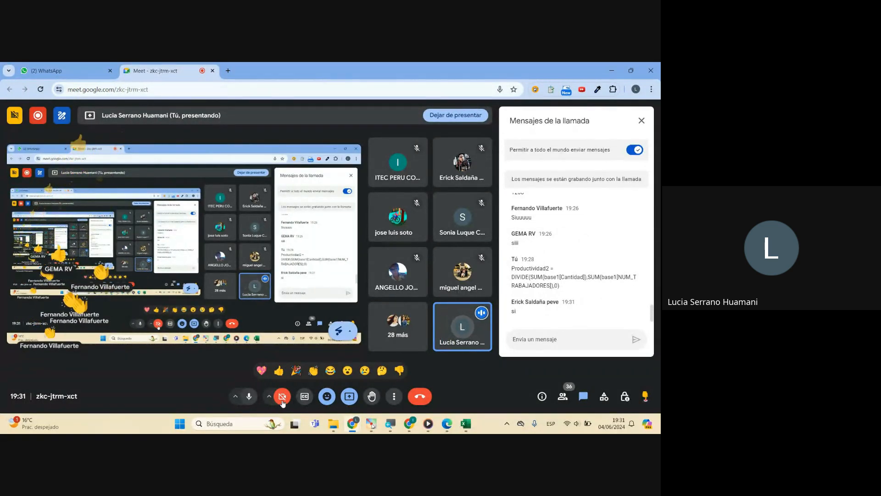